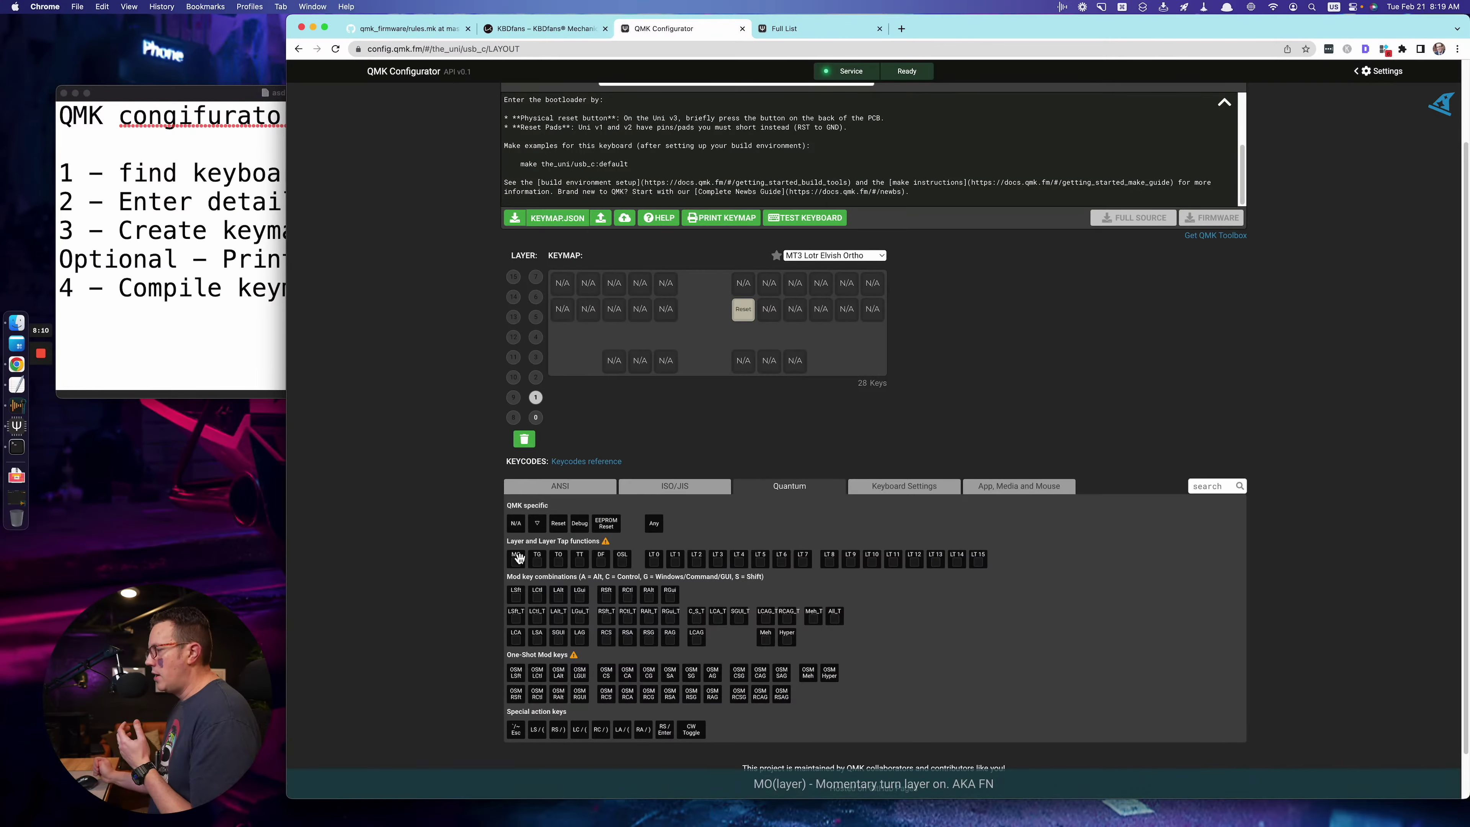
- Assign the momentary layer key MO to the fourth key of the second row on layer 1
drag(518, 557, 640, 308)
scroll(642, 307, up, 5)
click(426, 360)
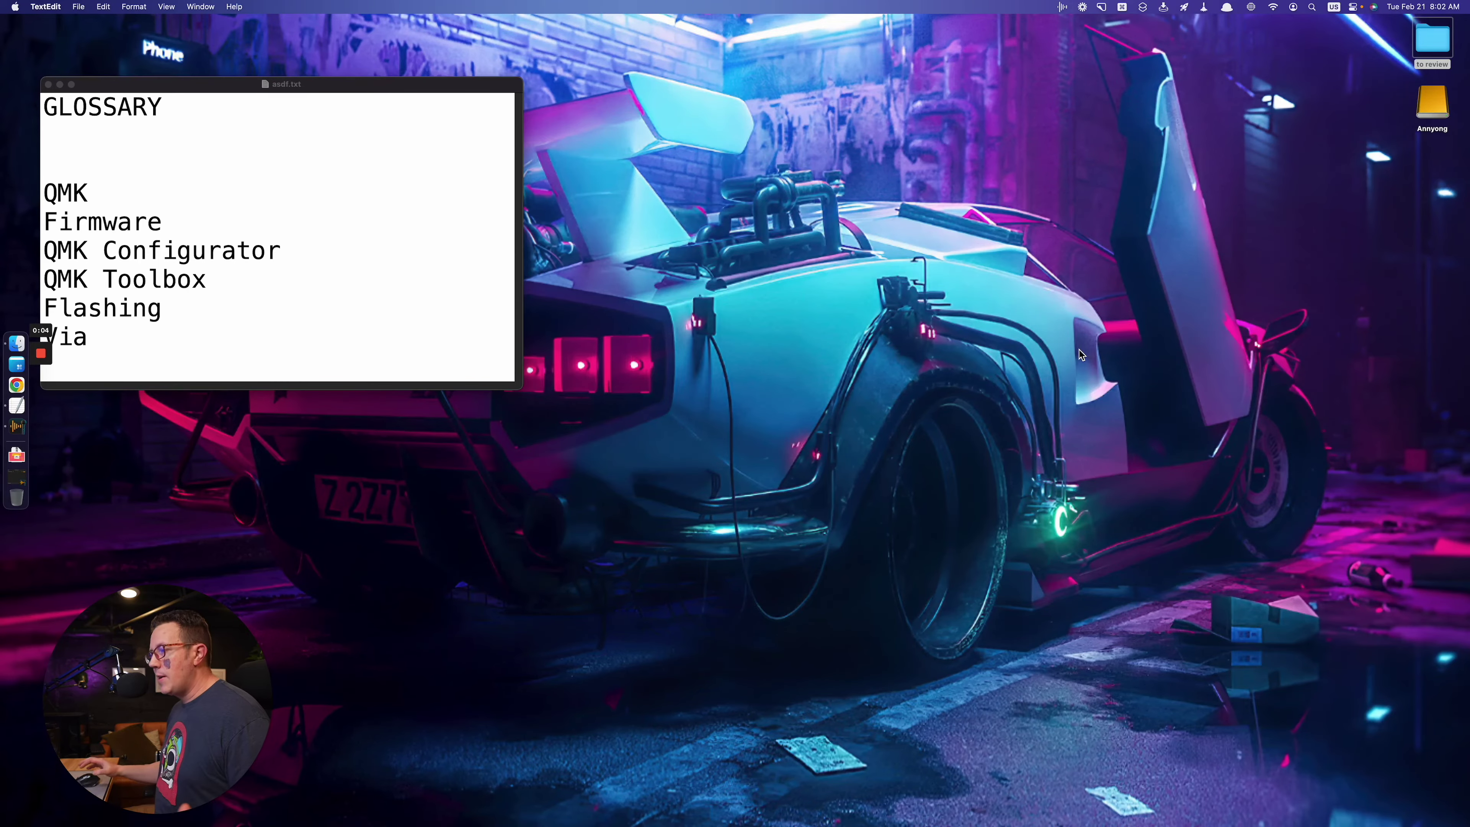
- Move the glossary note slightly, switch to Chrome and load the qmk.fm site
drag(186, 90, 206, 102)
click(23, 395)
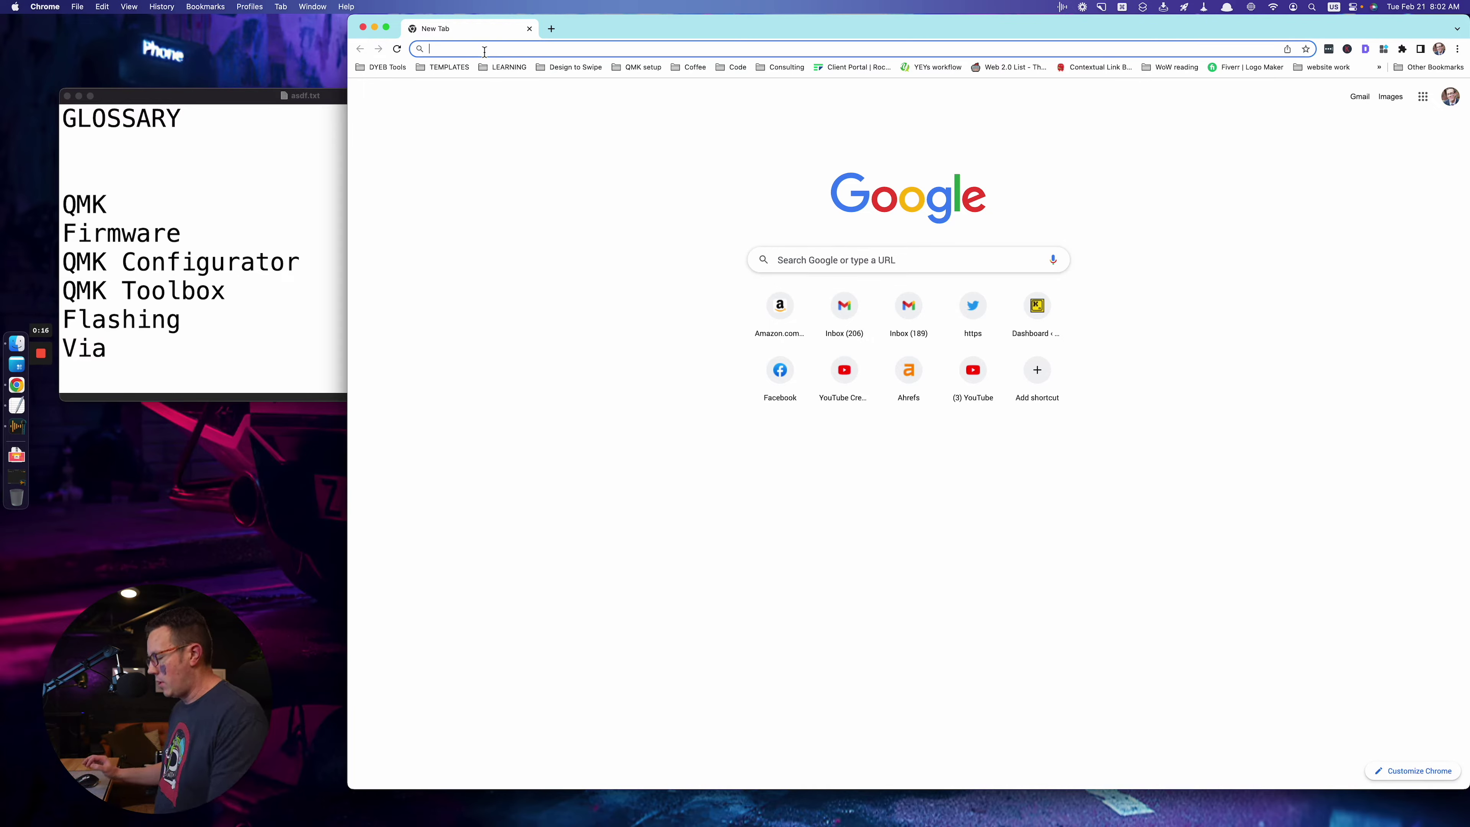
text(qmk.fm)
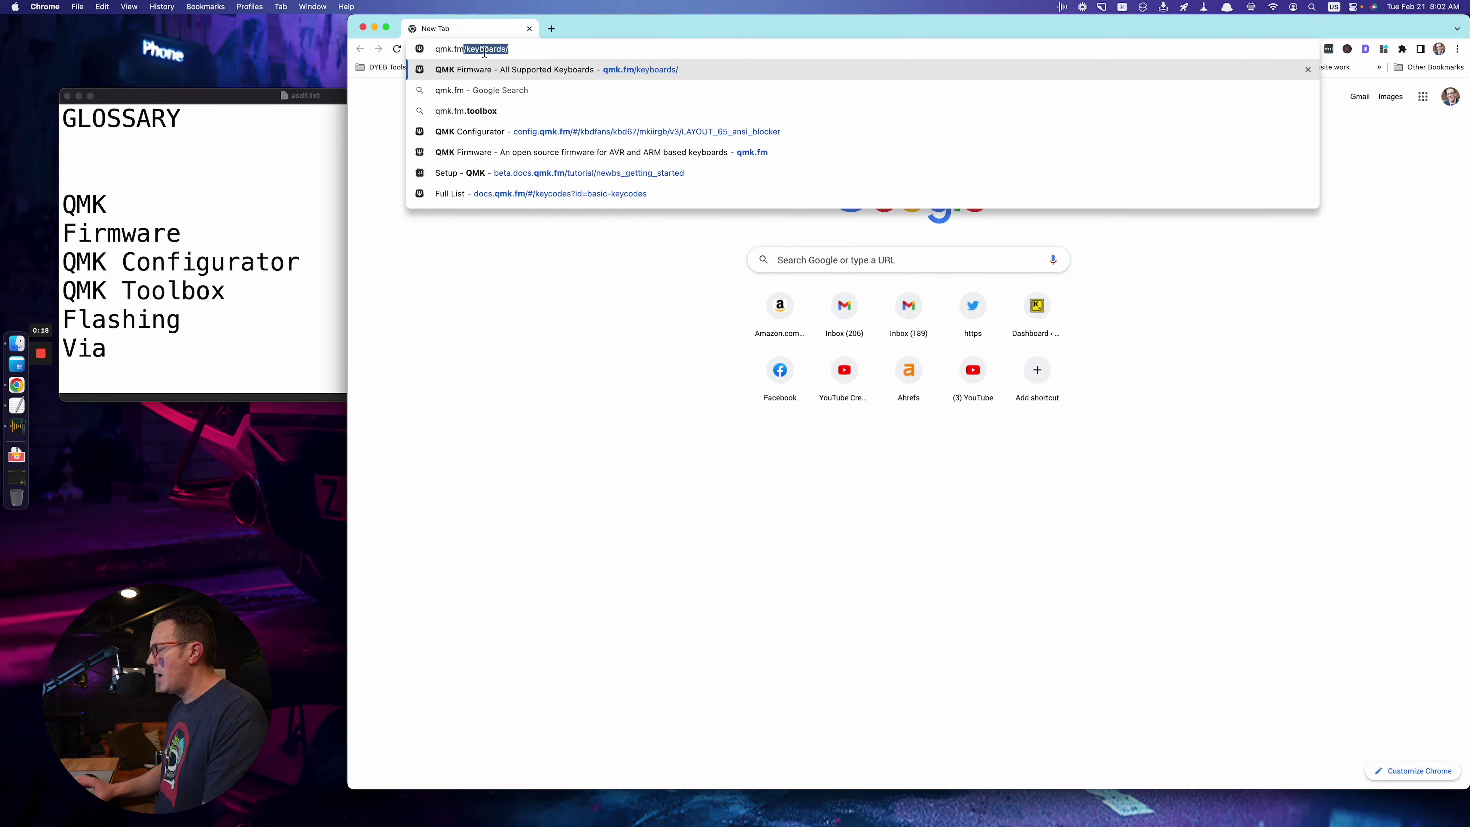
key(BackSpace)
key(Return)
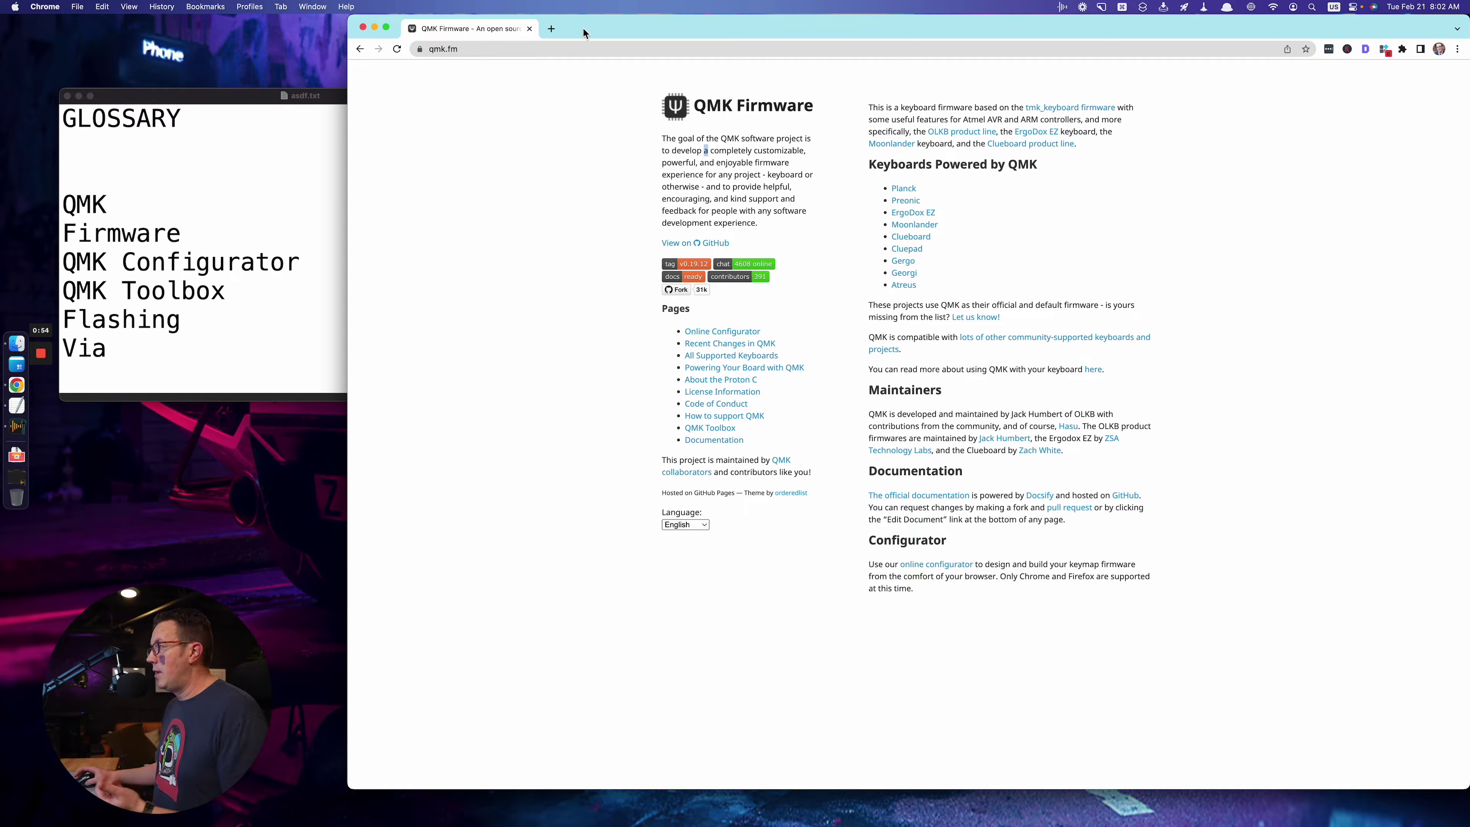
key(super+t)
text(dfirm)
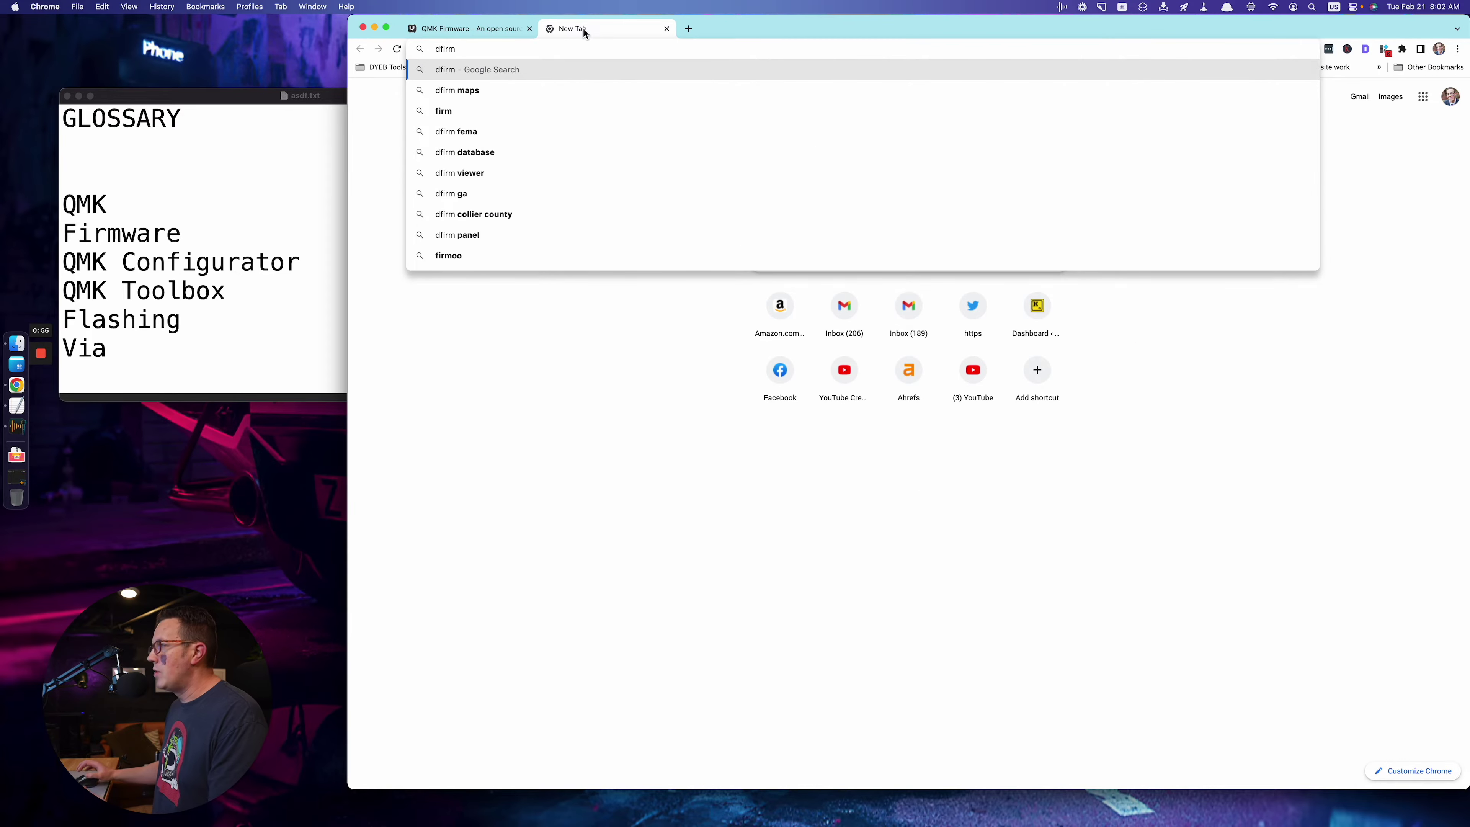
key(super+w)
- Highlight Configurator in the glossary, then view QMK Configurator for kbdfans/kbd67/mkiirgb/v3 in a separate browser tab and close it
click(240, 334)
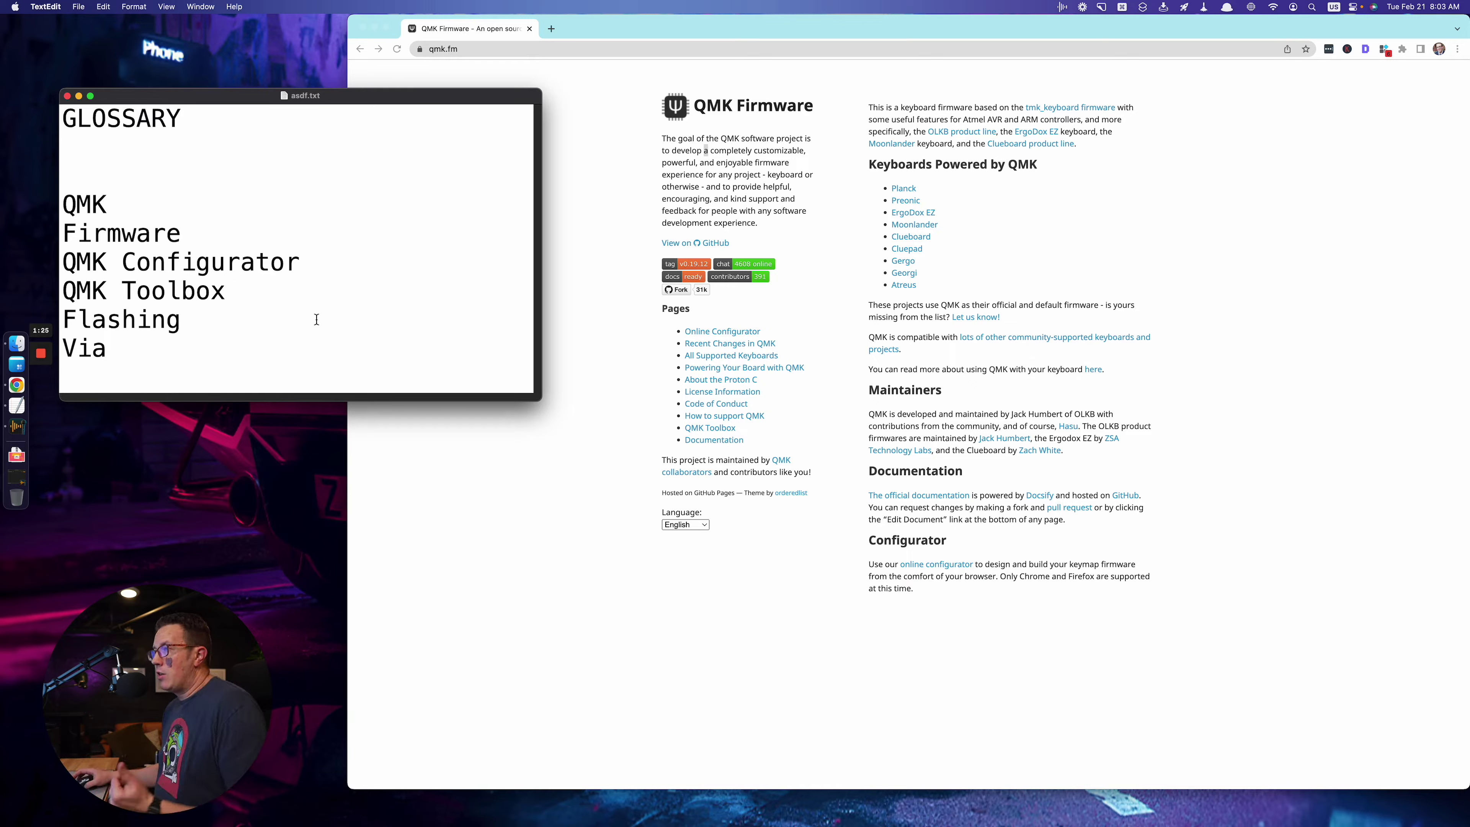
double_click(245, 266)
click(515, 546)
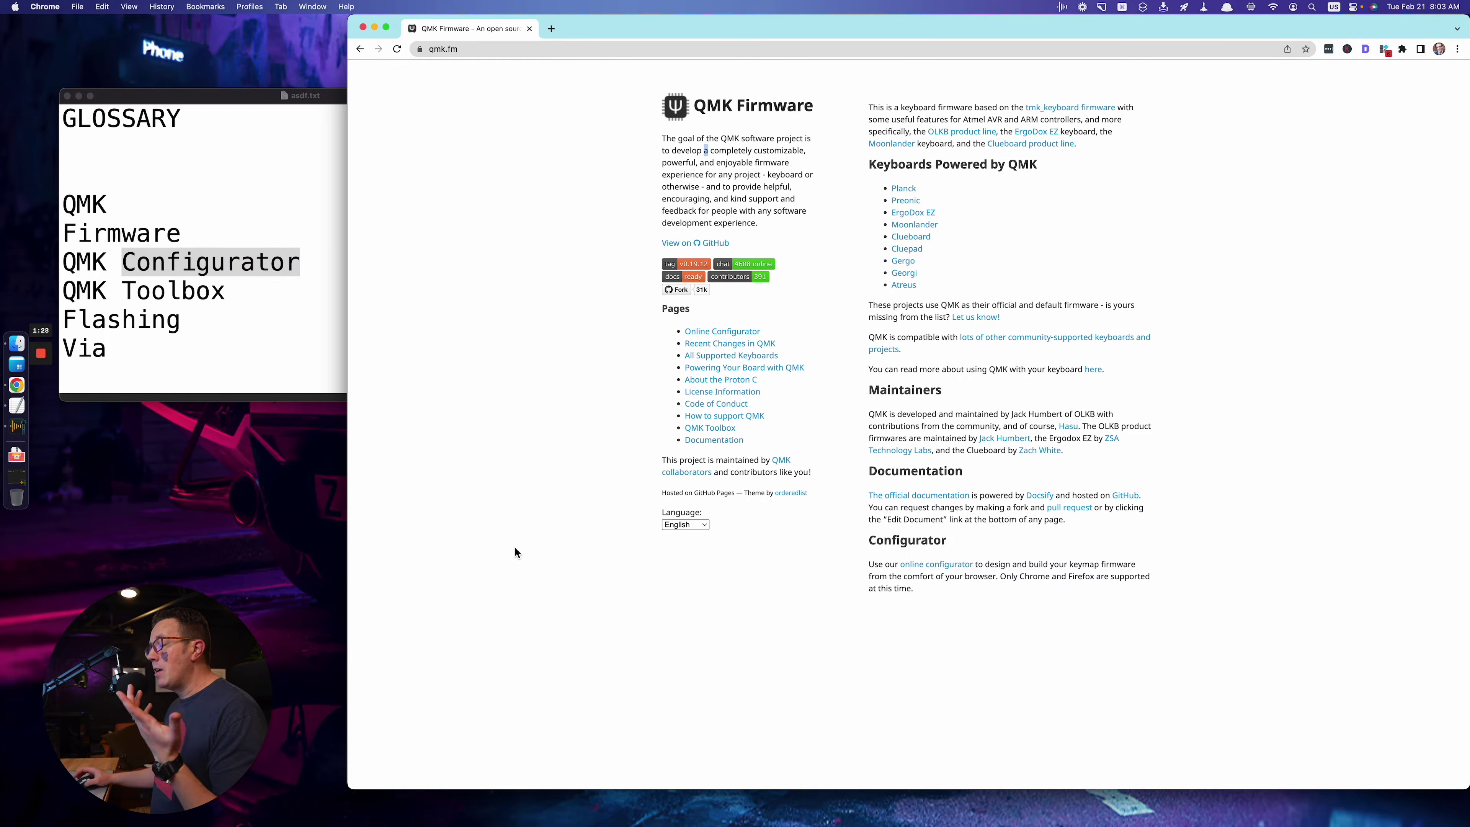
key(super+t)
text(conf)
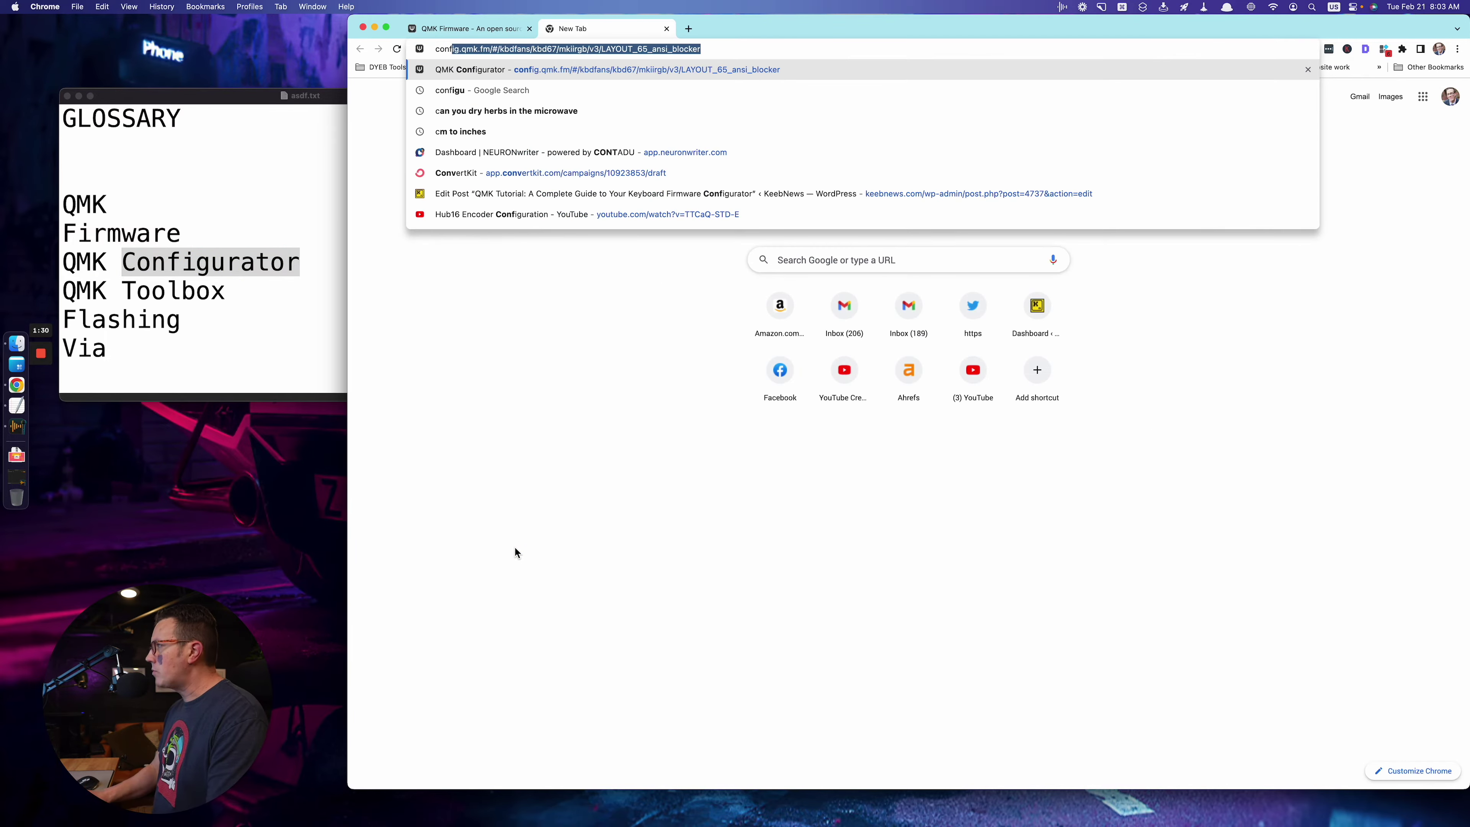
key(Return)
key(ctrl+shift+Tab)
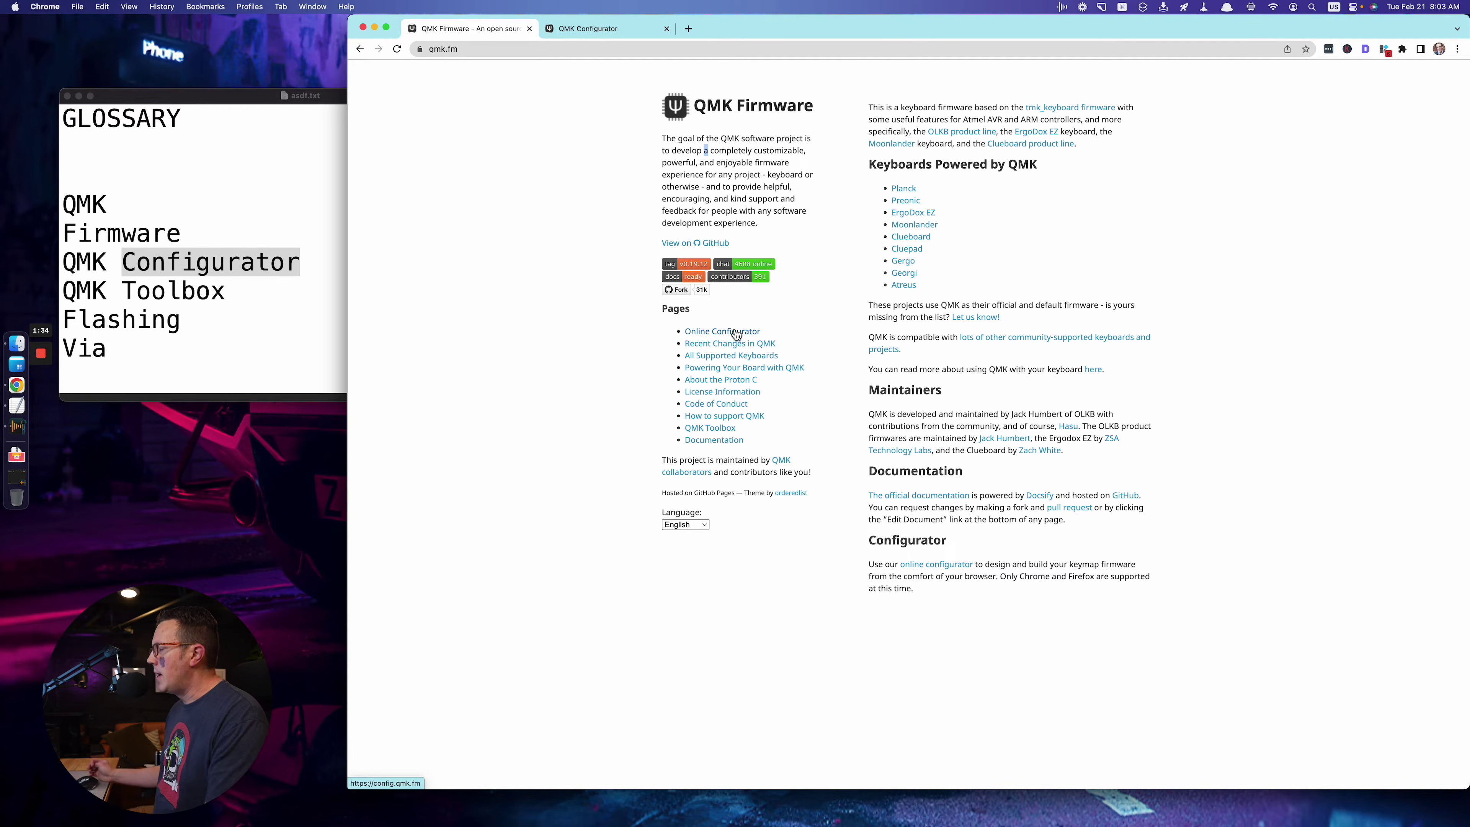
key(ctrl+Tab)
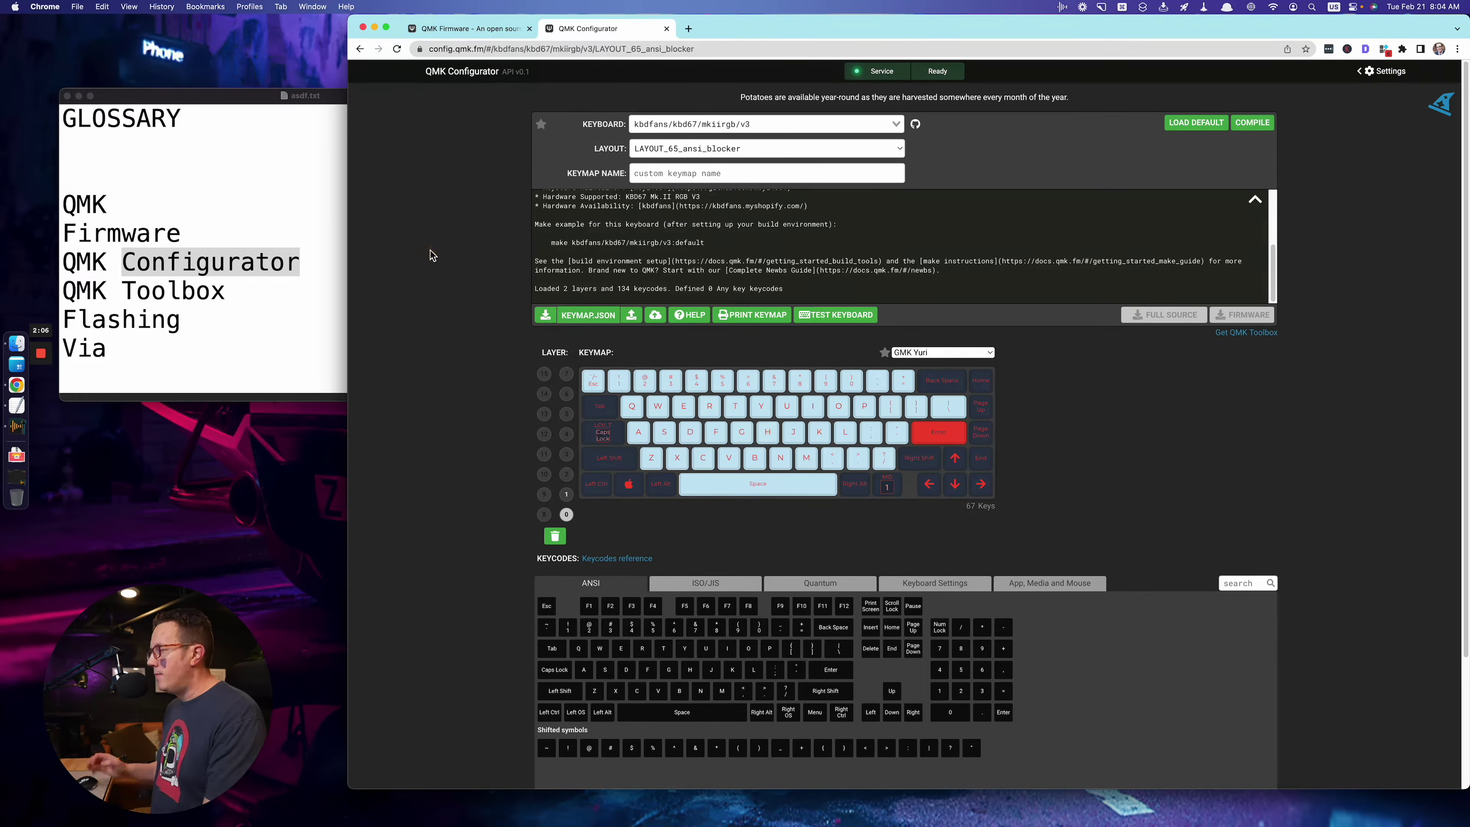
key(super+w)
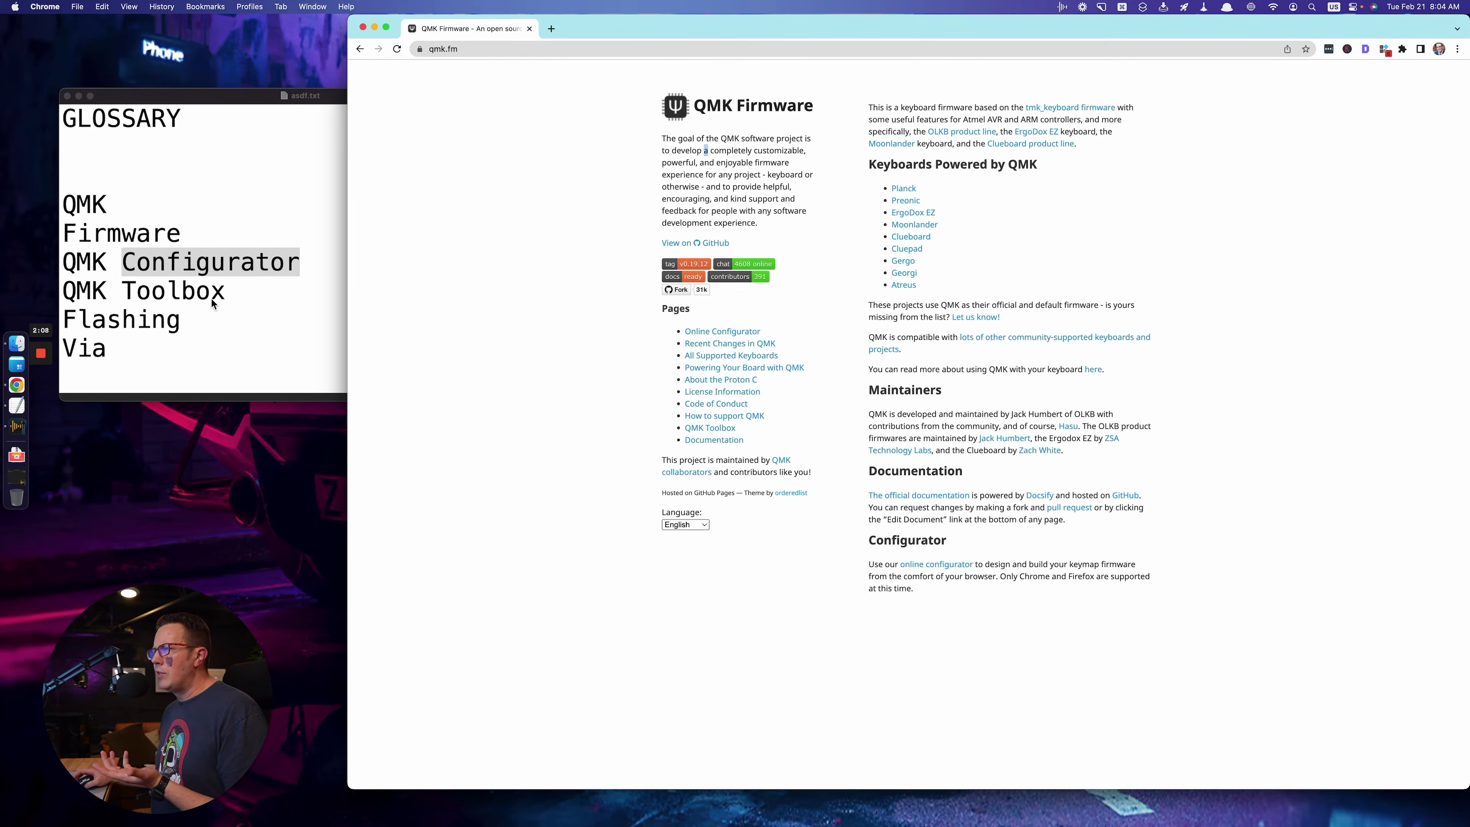
- Launch QMK Toolbox and move its window lower, beside the glossary note
click(176, 288)
key(alt+space)
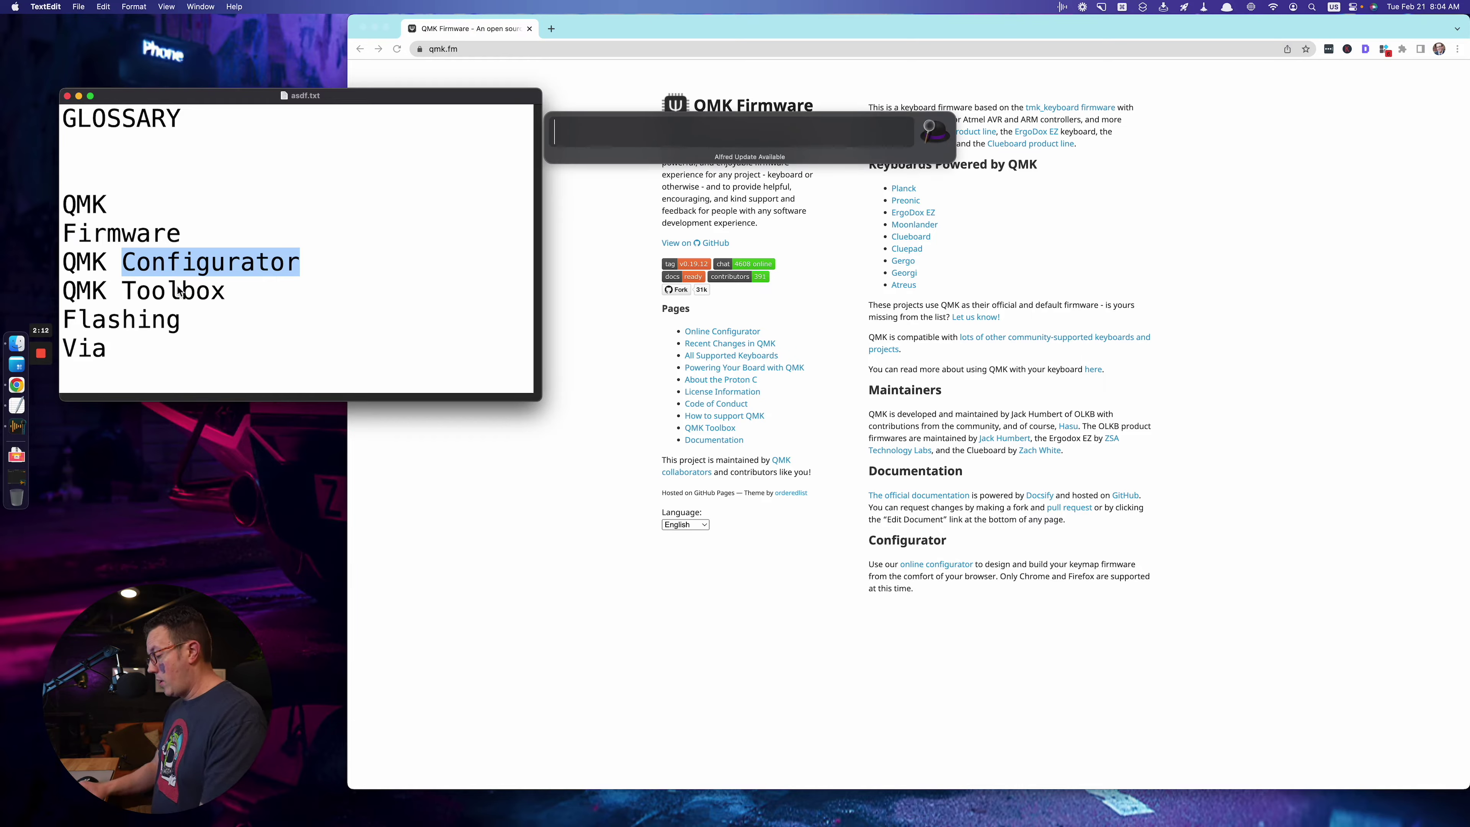
text(t)
key(Return)
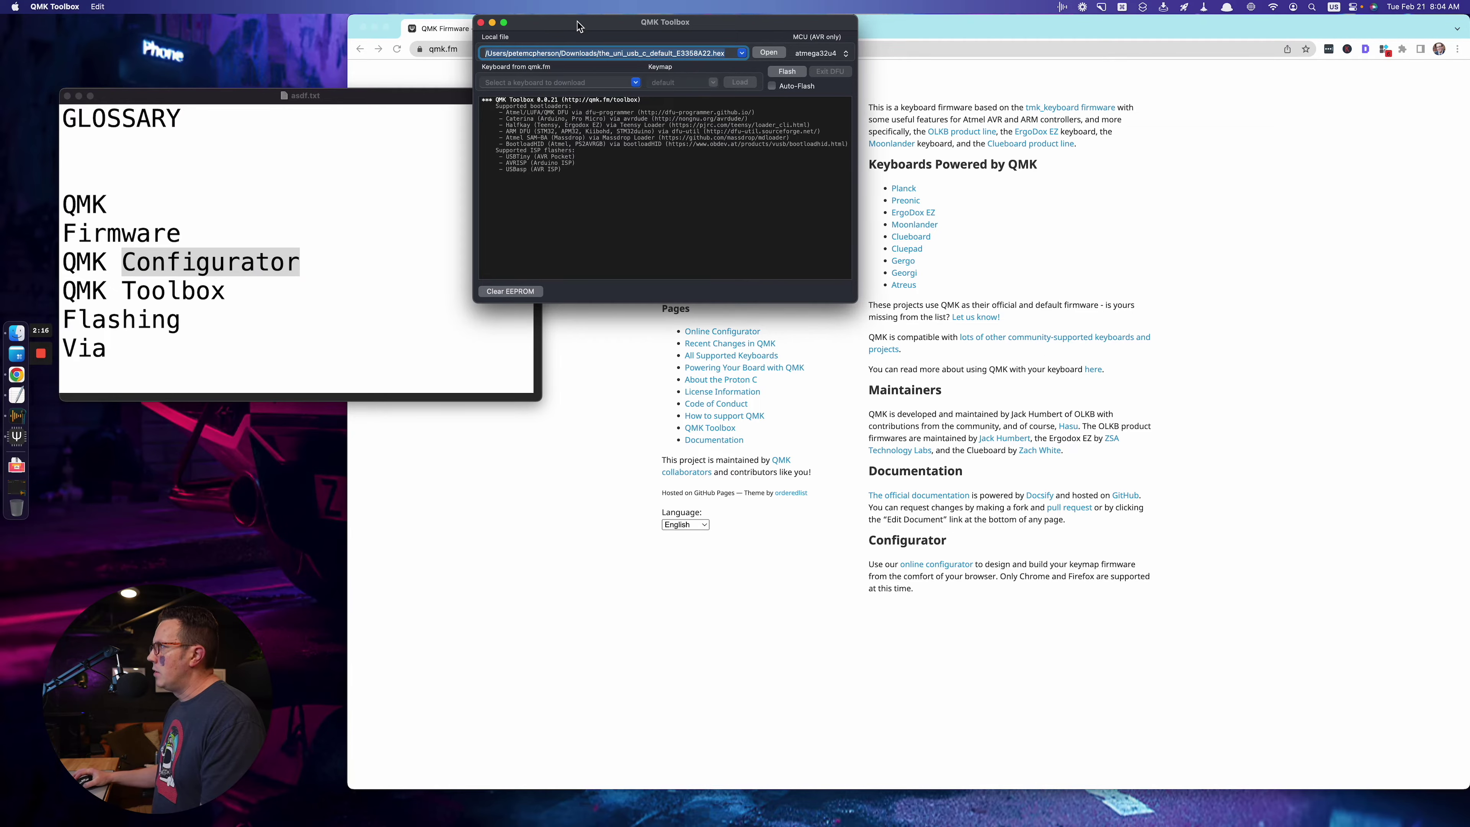
drag(580, 18, 522, 258)
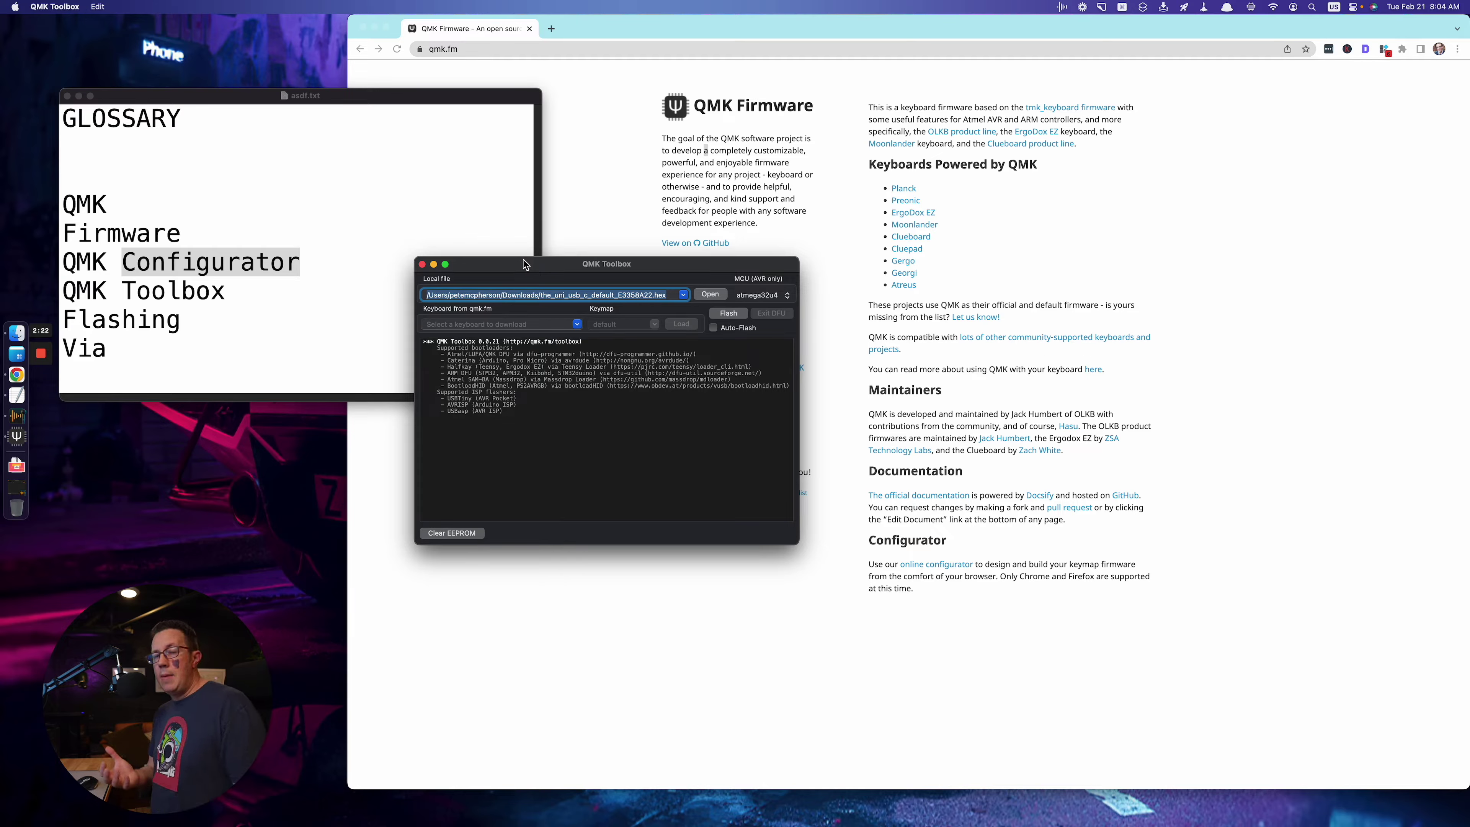
- Highlight the terms Flashing and Via in the glossary note and bring QMK Toolbox back in front
double_click(85, 320)
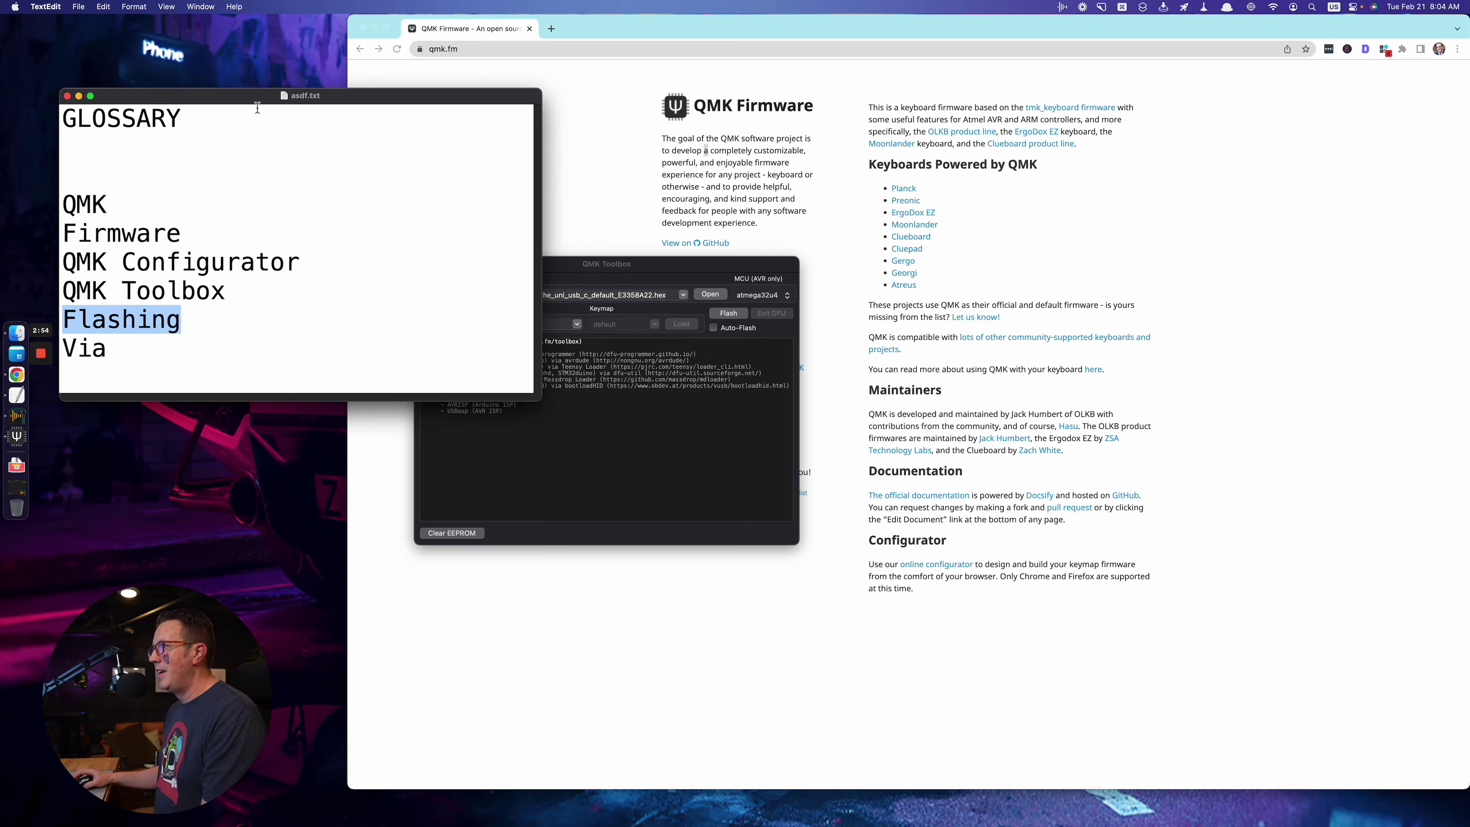
click(579, 270)
double_click(95, 351)
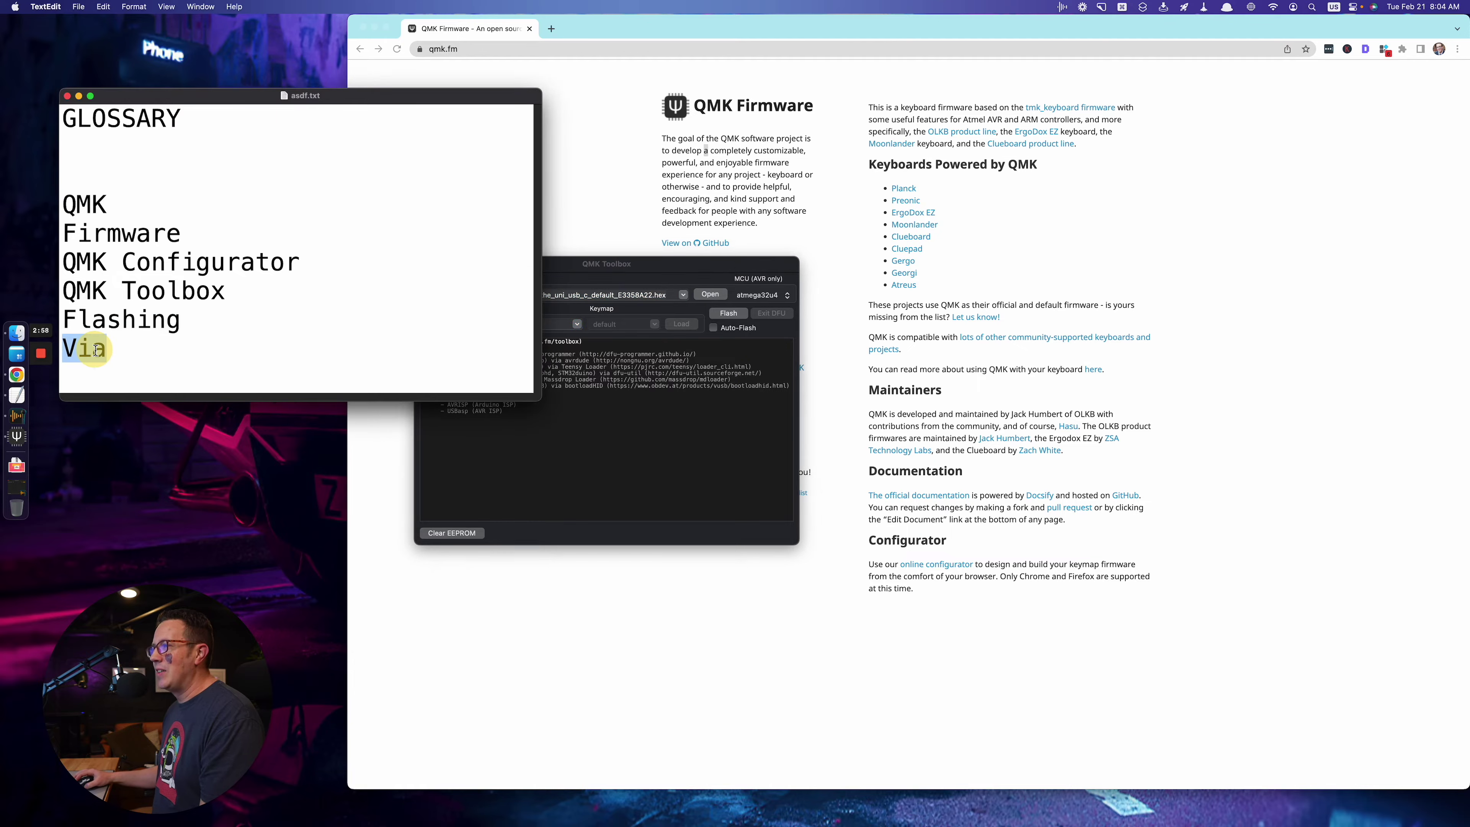
click(534, 464)
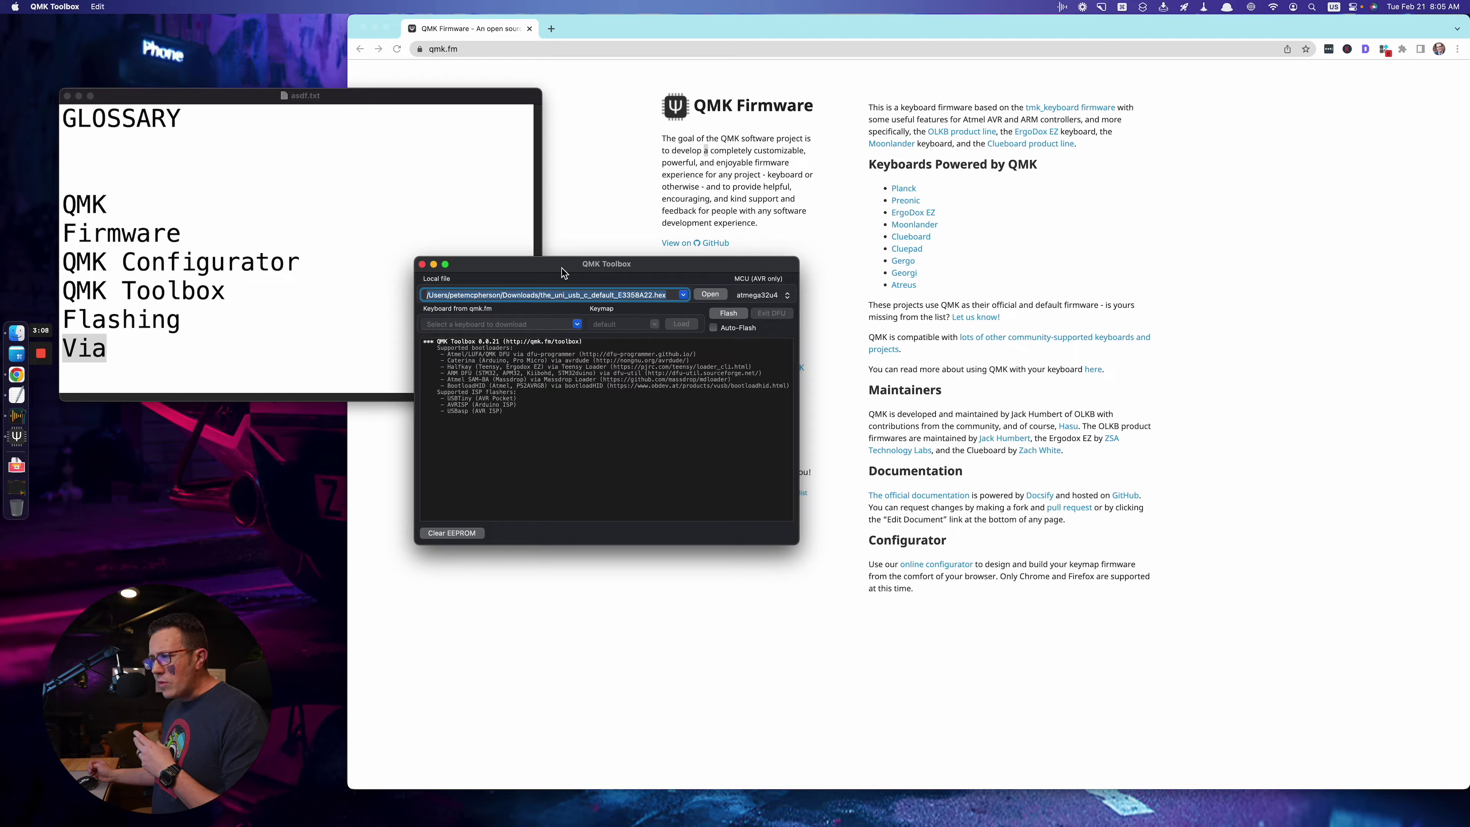
key(alt+space)
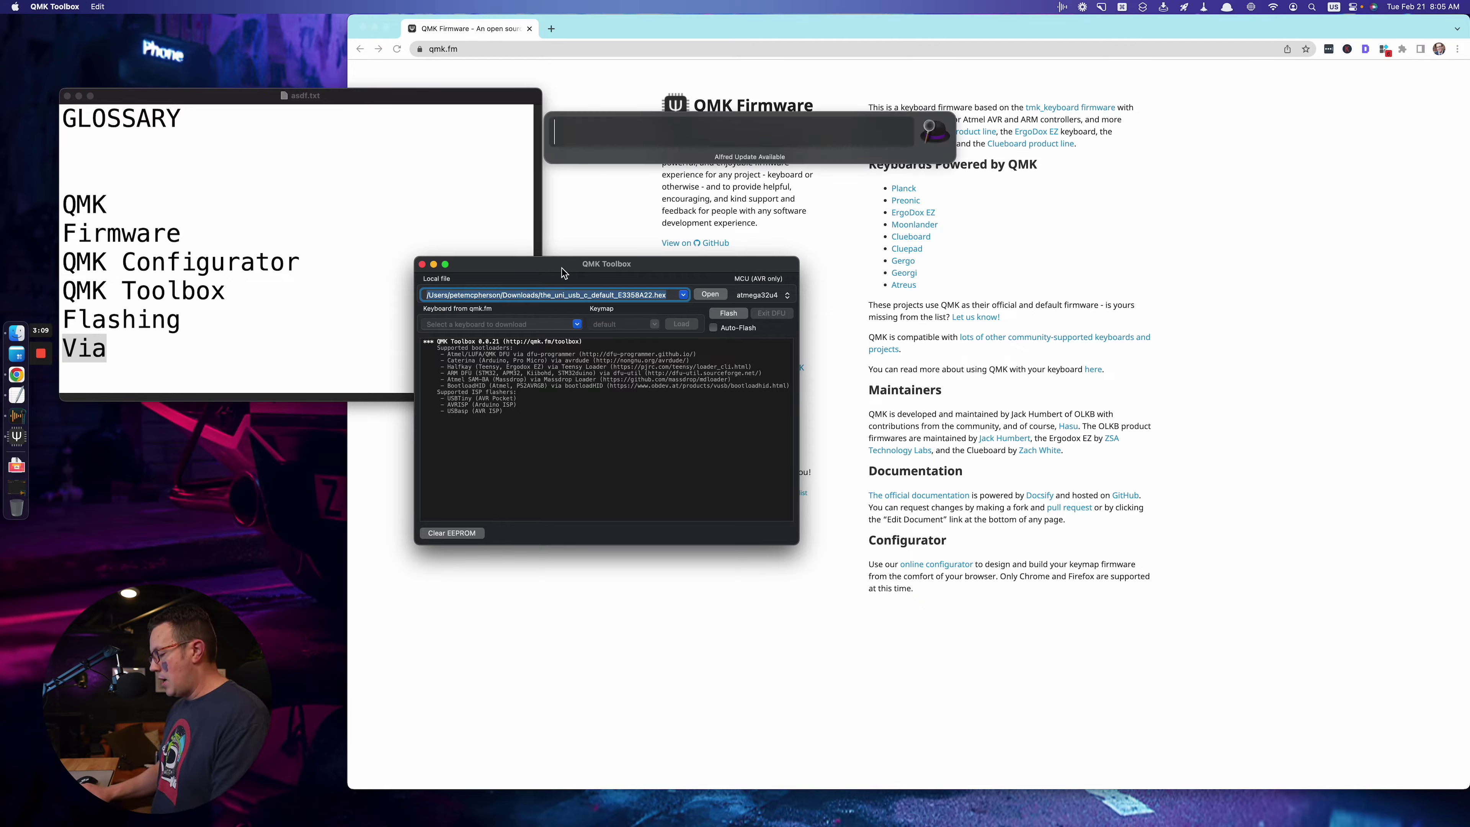
text(ter)
key(Return)
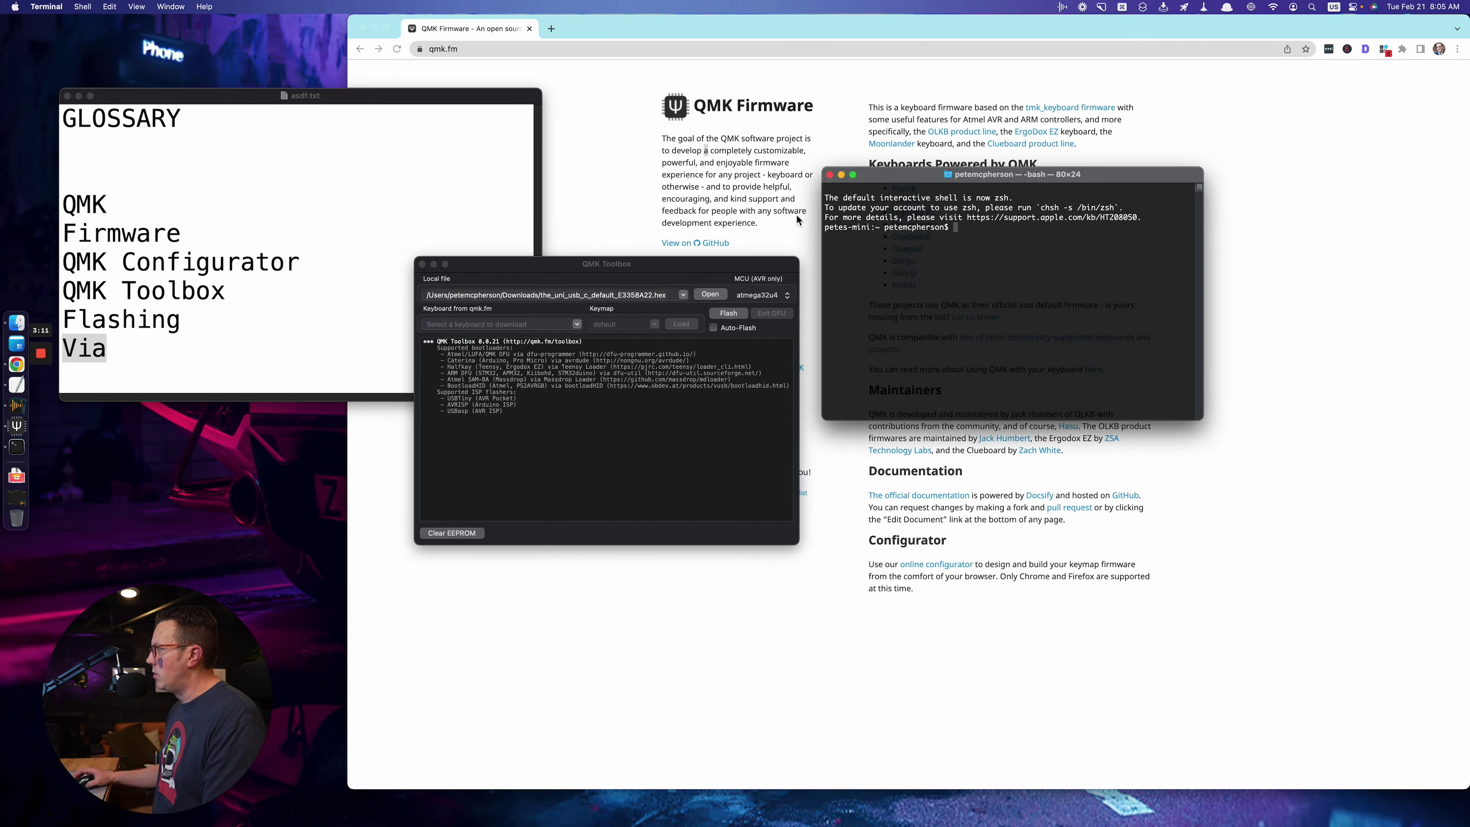
key(cmd+w)
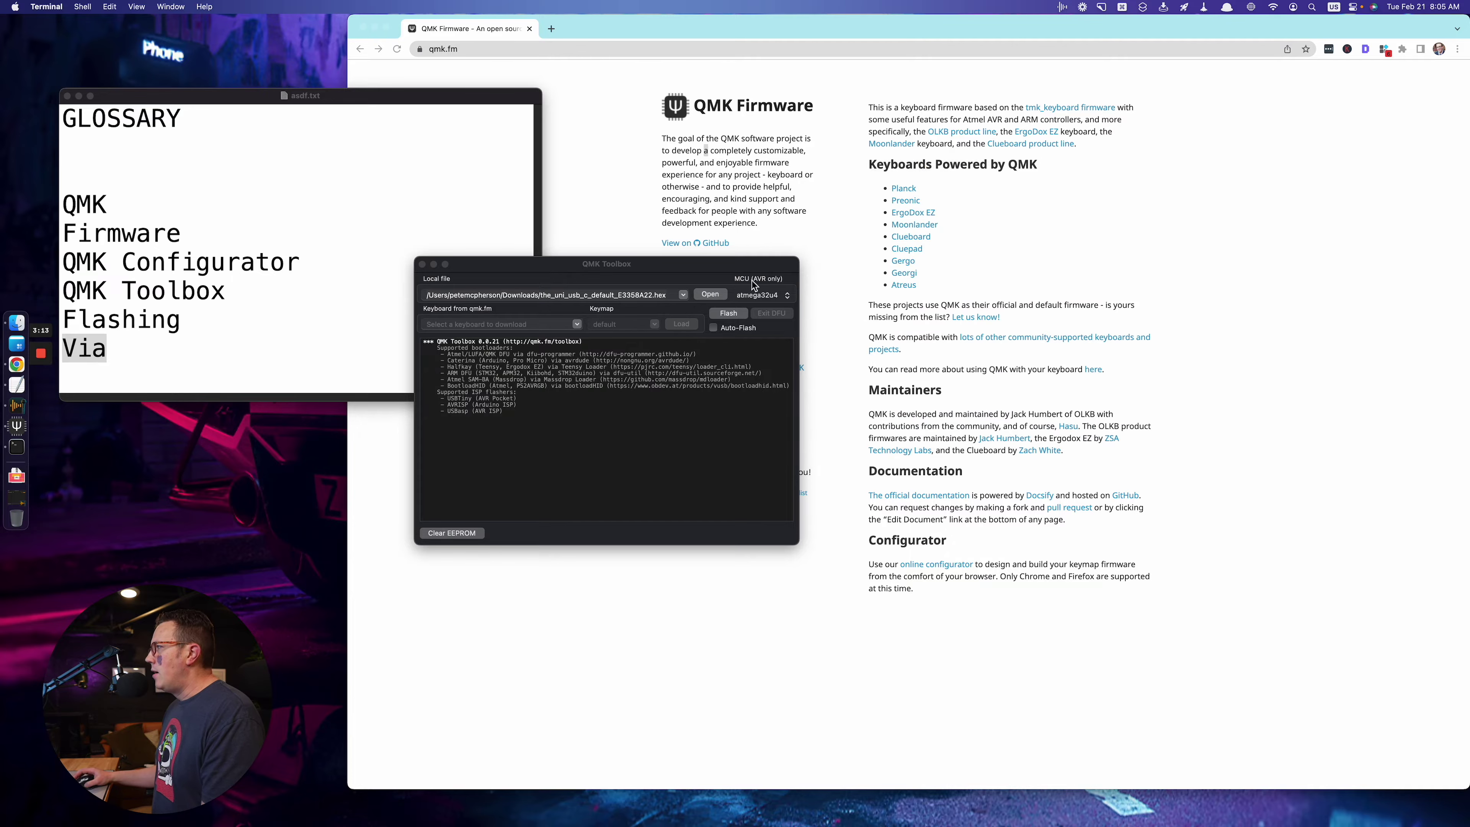
- Launch the VIA app from the glossary note and shift its window slightly
click(340, 343)
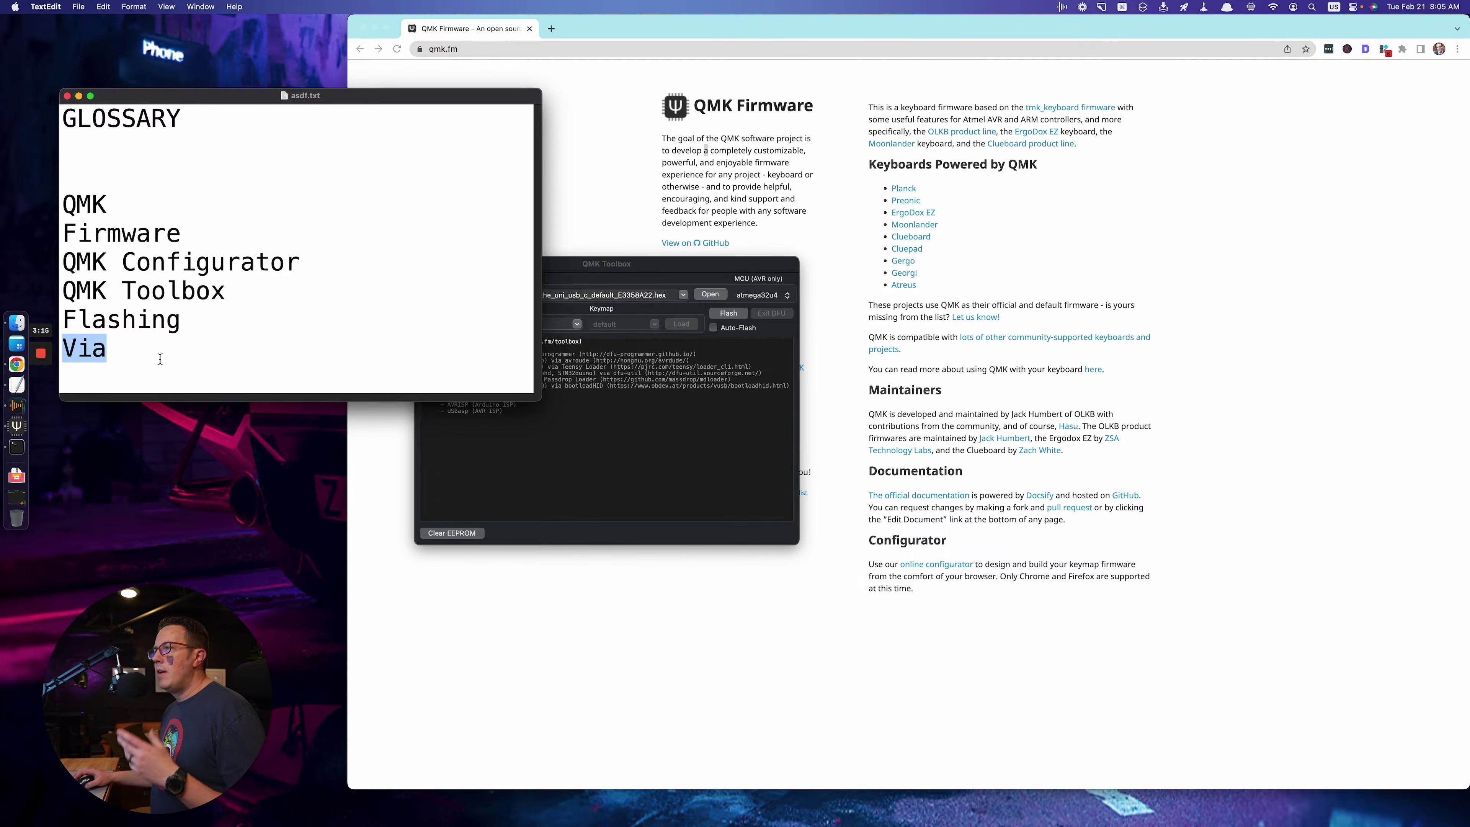
click(87, 355)
key(alt+space)
text(via)
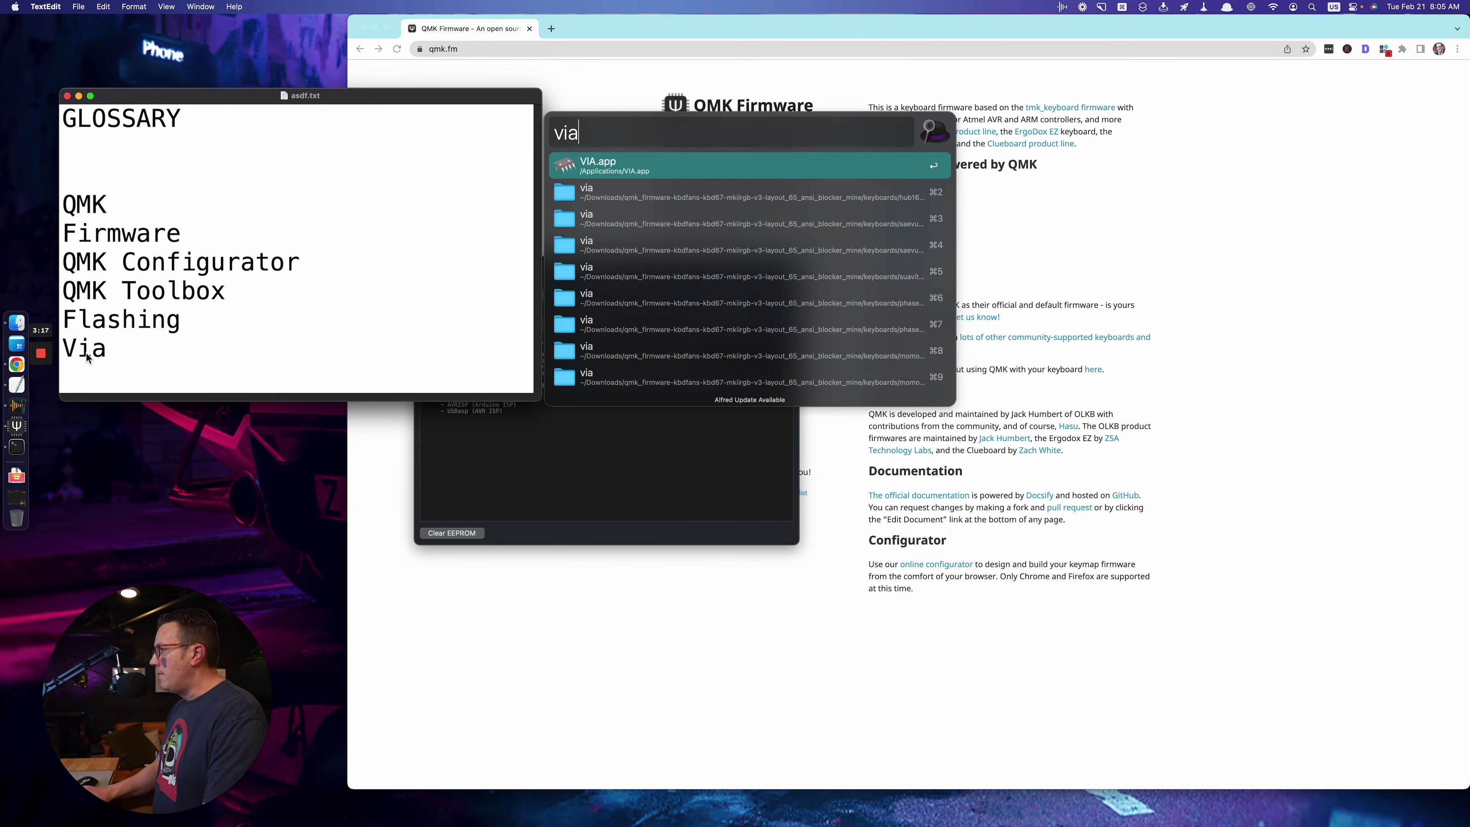
key(Return)
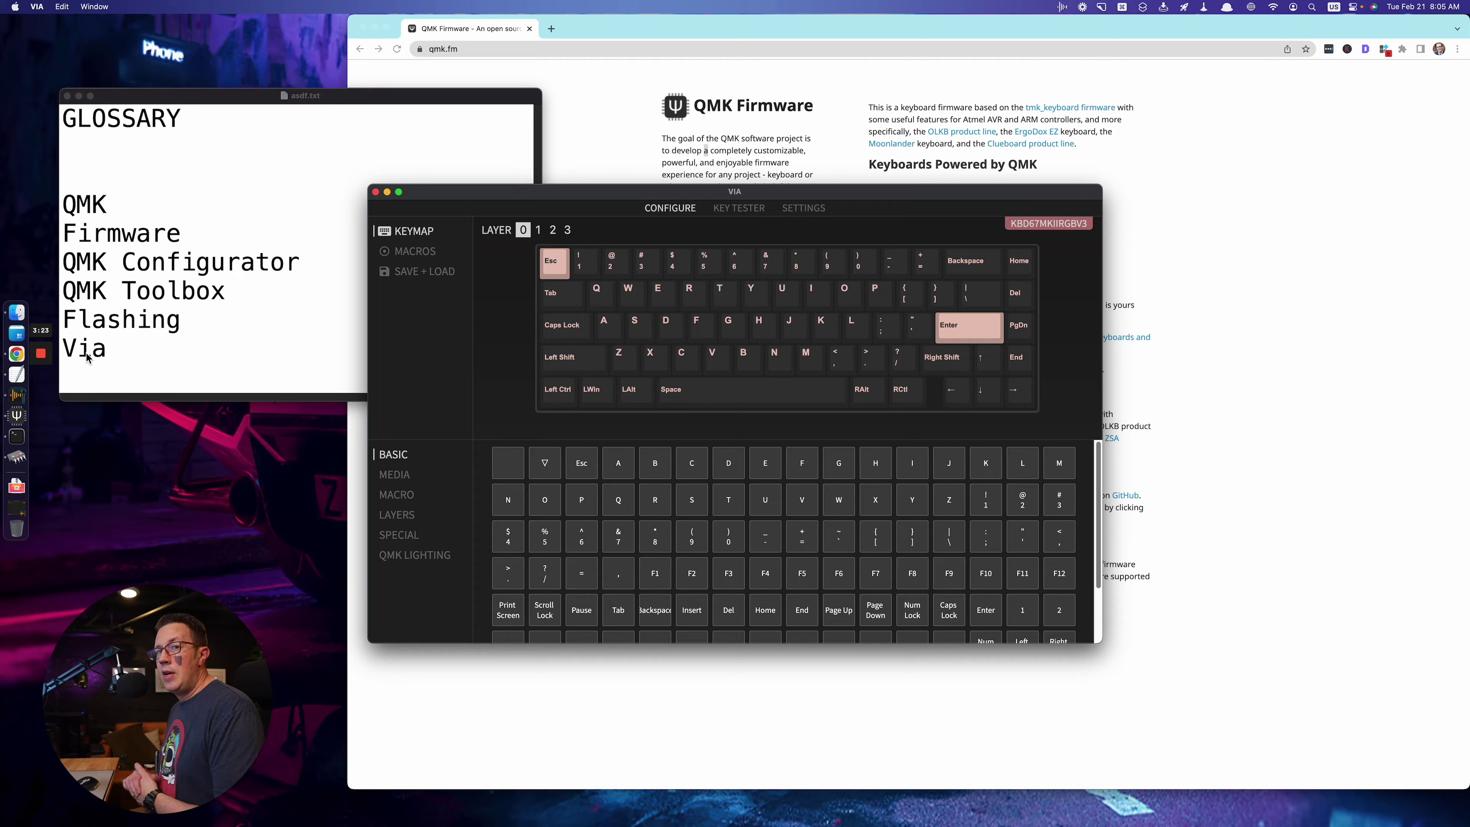
drag(591, 194, 557, 197)
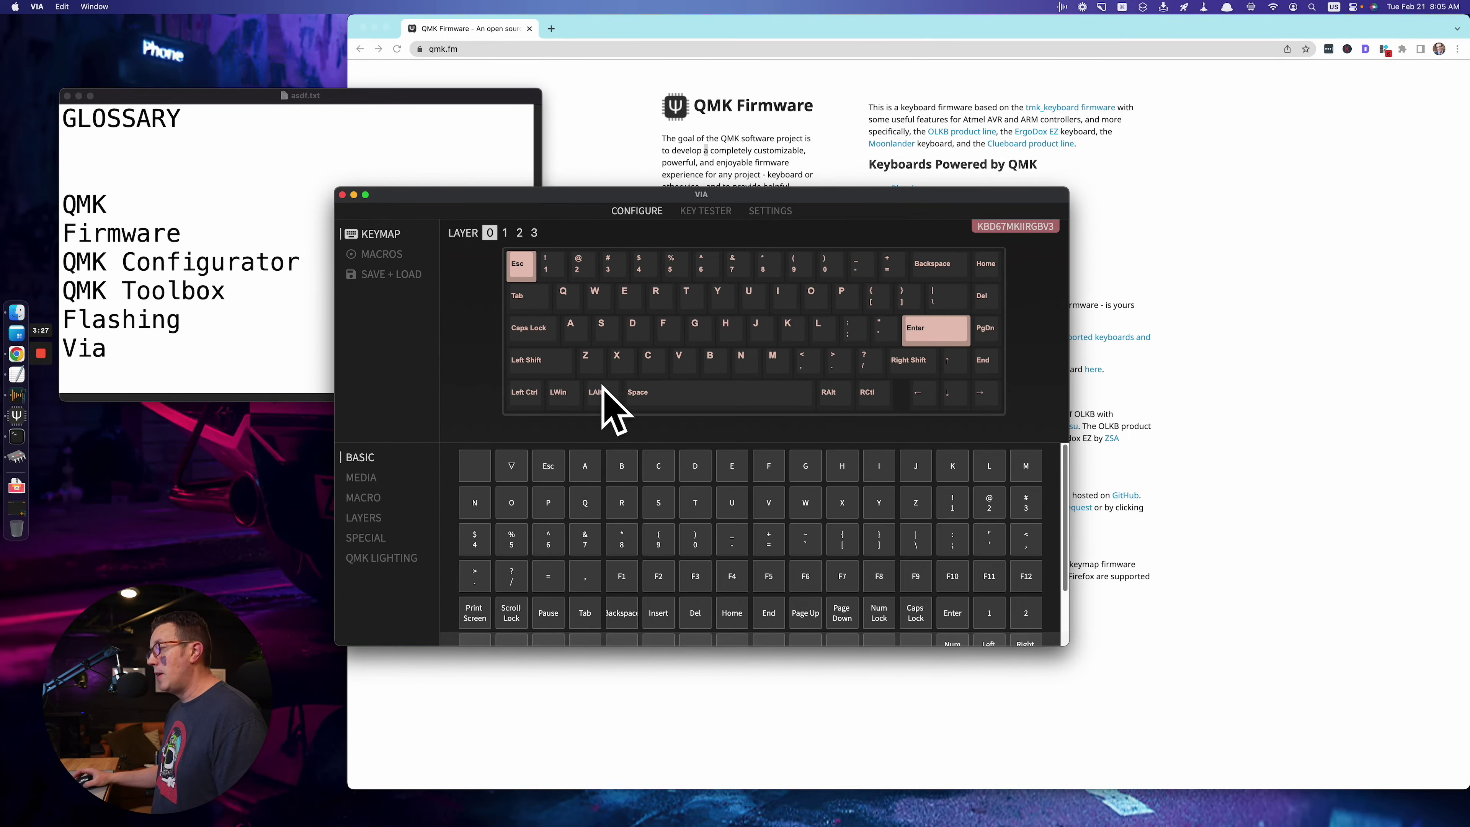
- Look through keymap layers 1, 2 and 3 in VIA and its Macro and Layers keycode groups
click(504, 233)
click(519, 233)
click(533, 233)
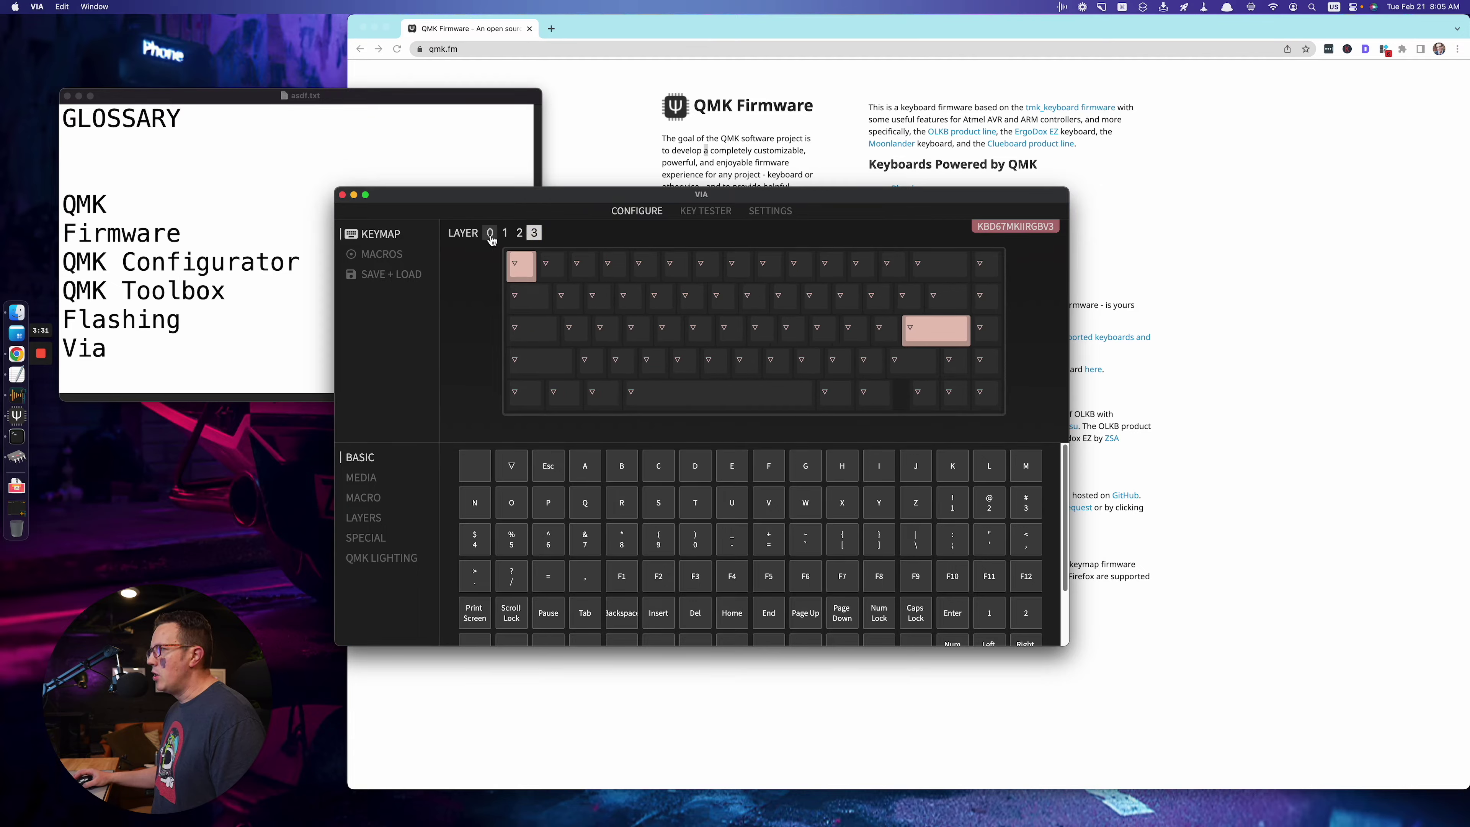
click(373, 500)
click(376, 521)
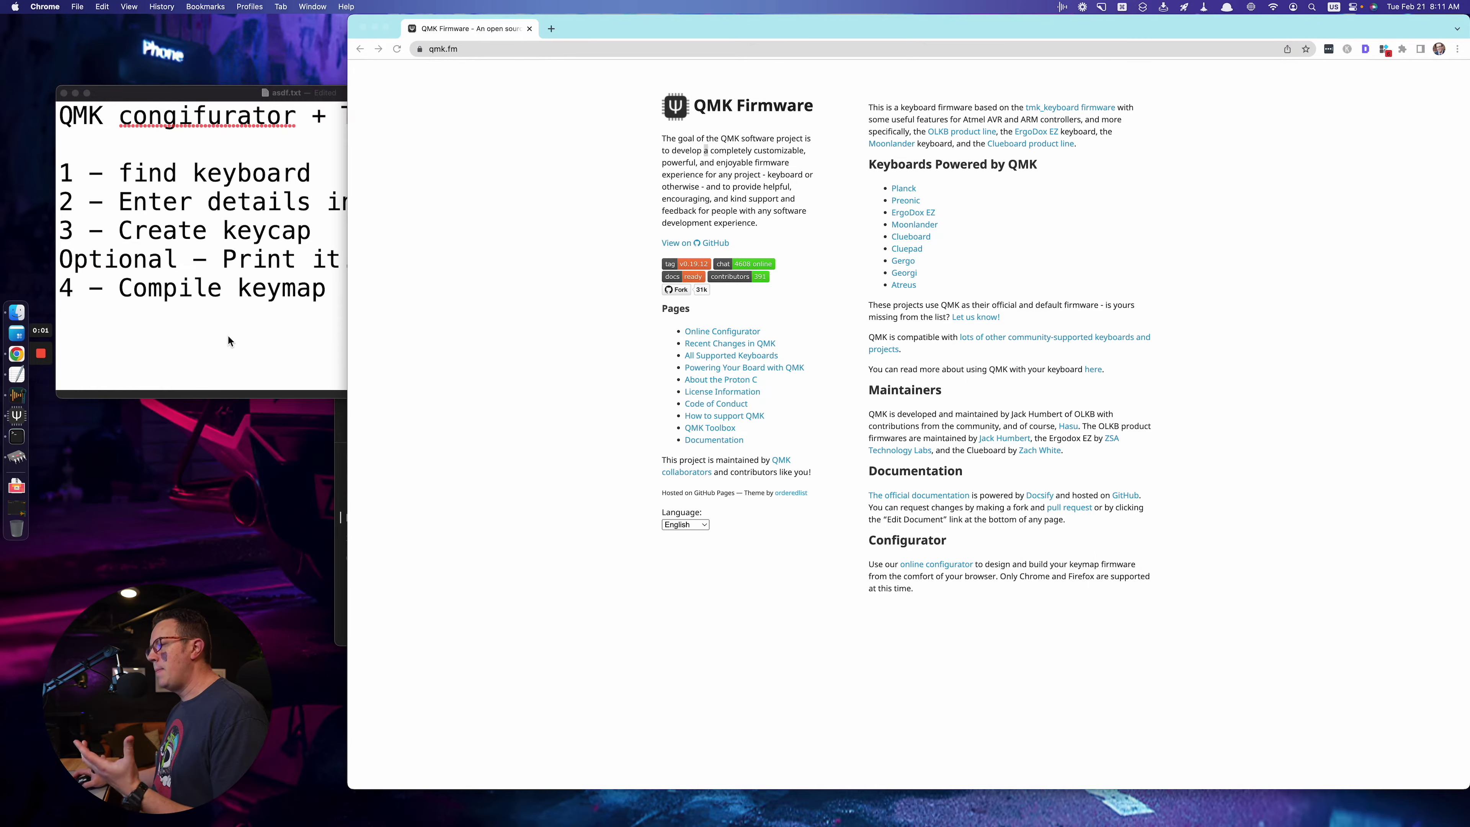
- Return to Chrome, open the All Supported Keyboards list on qmk.fm and browse down to the keebio boards
click(229, 340)
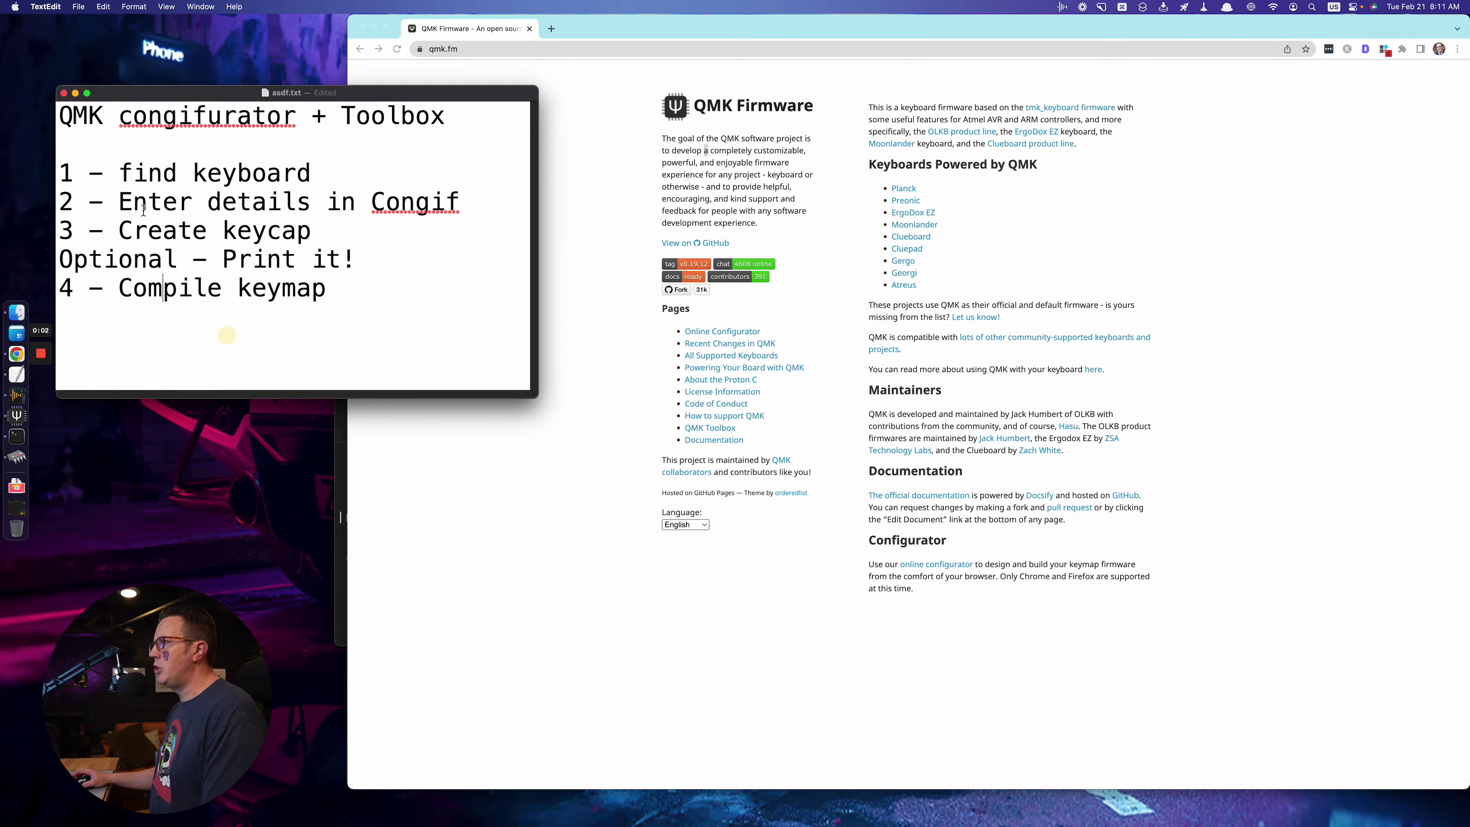
click(475, 457)
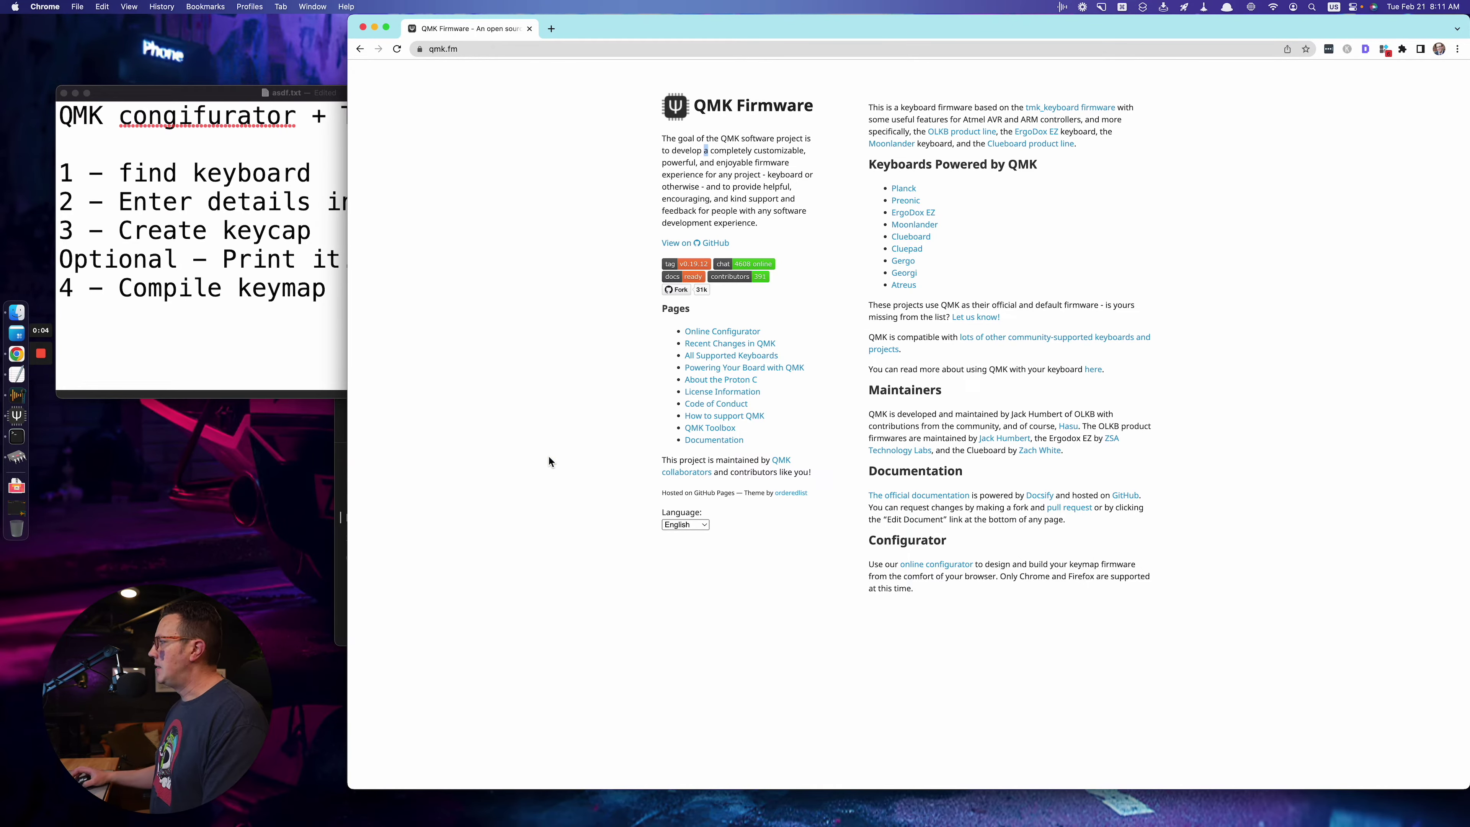
click(723, 360)
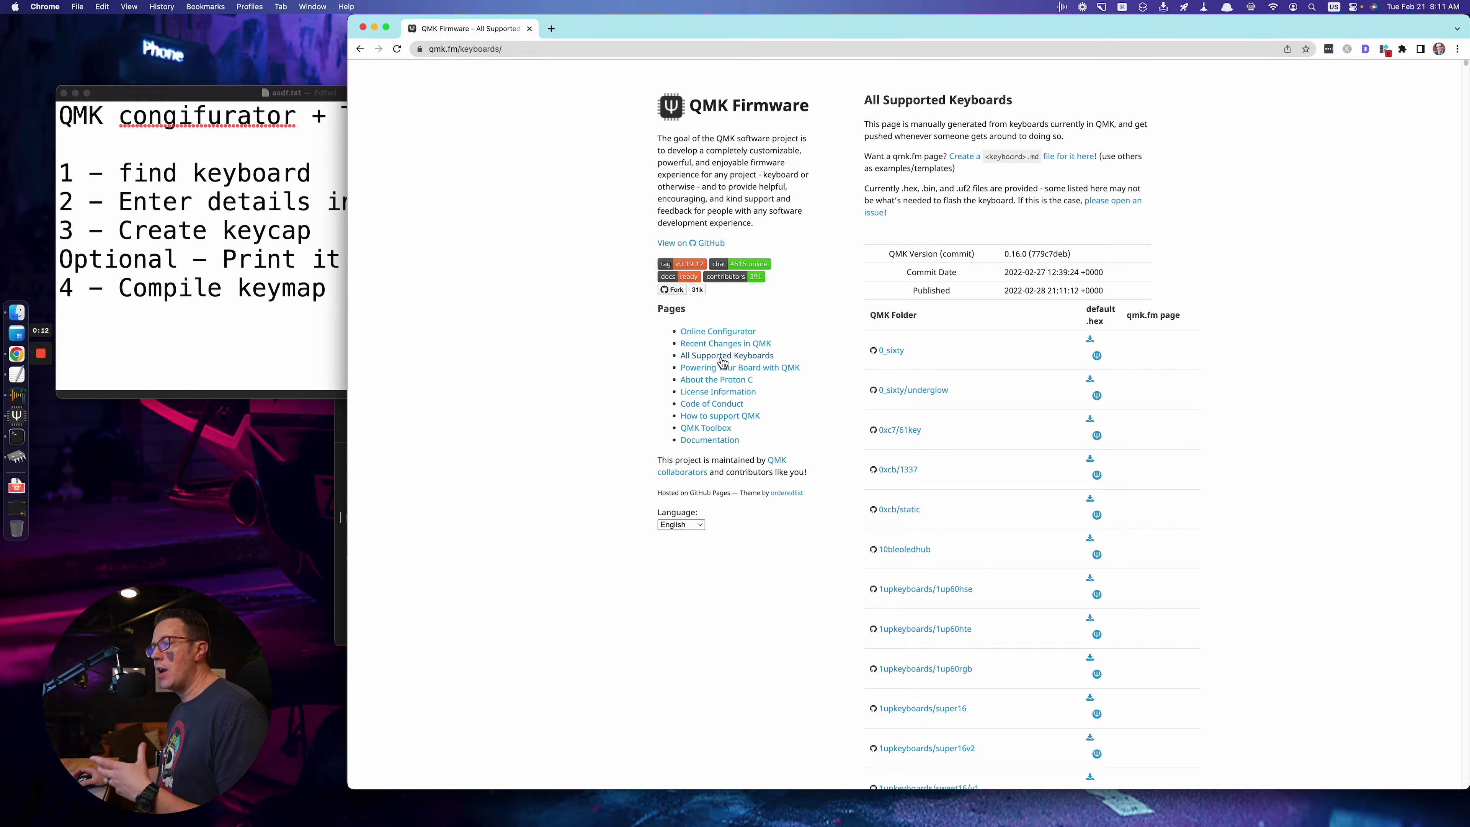
scroll(732, 411, down, 8)
scroll(752, 429, up, 8)
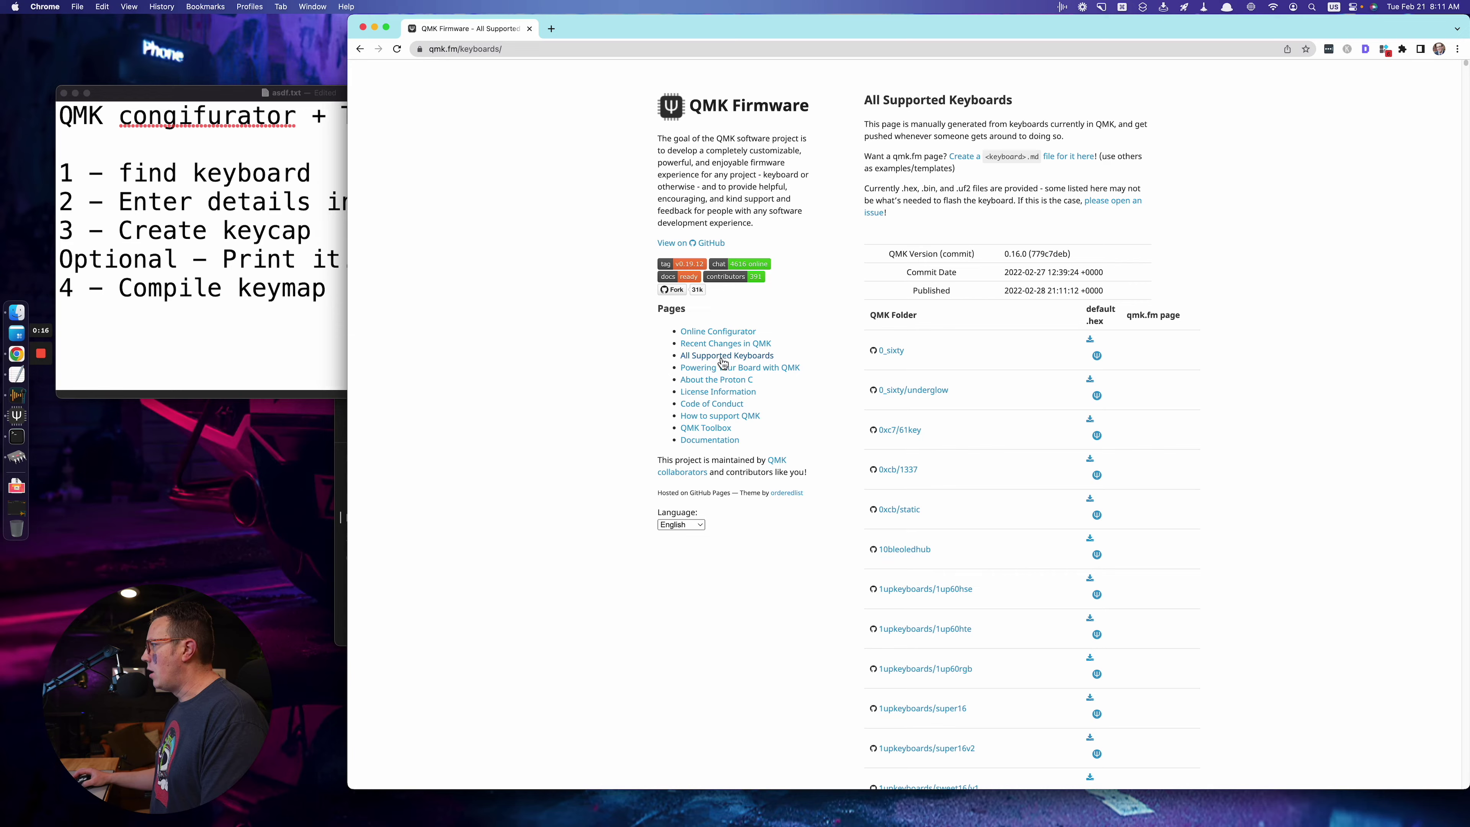
scroll(988, 512, down, 20)
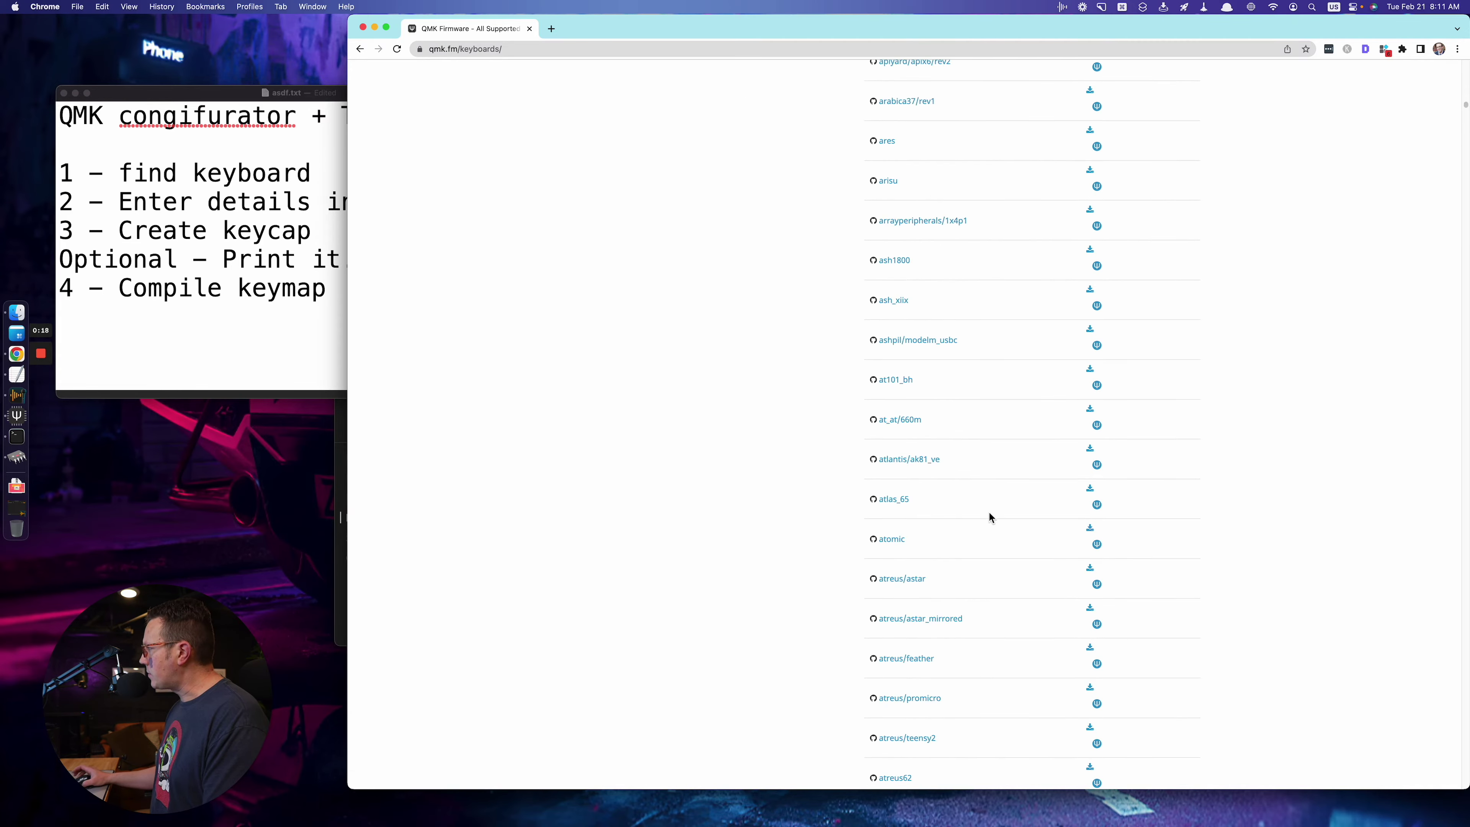
scroll(987, 513, down, 20)
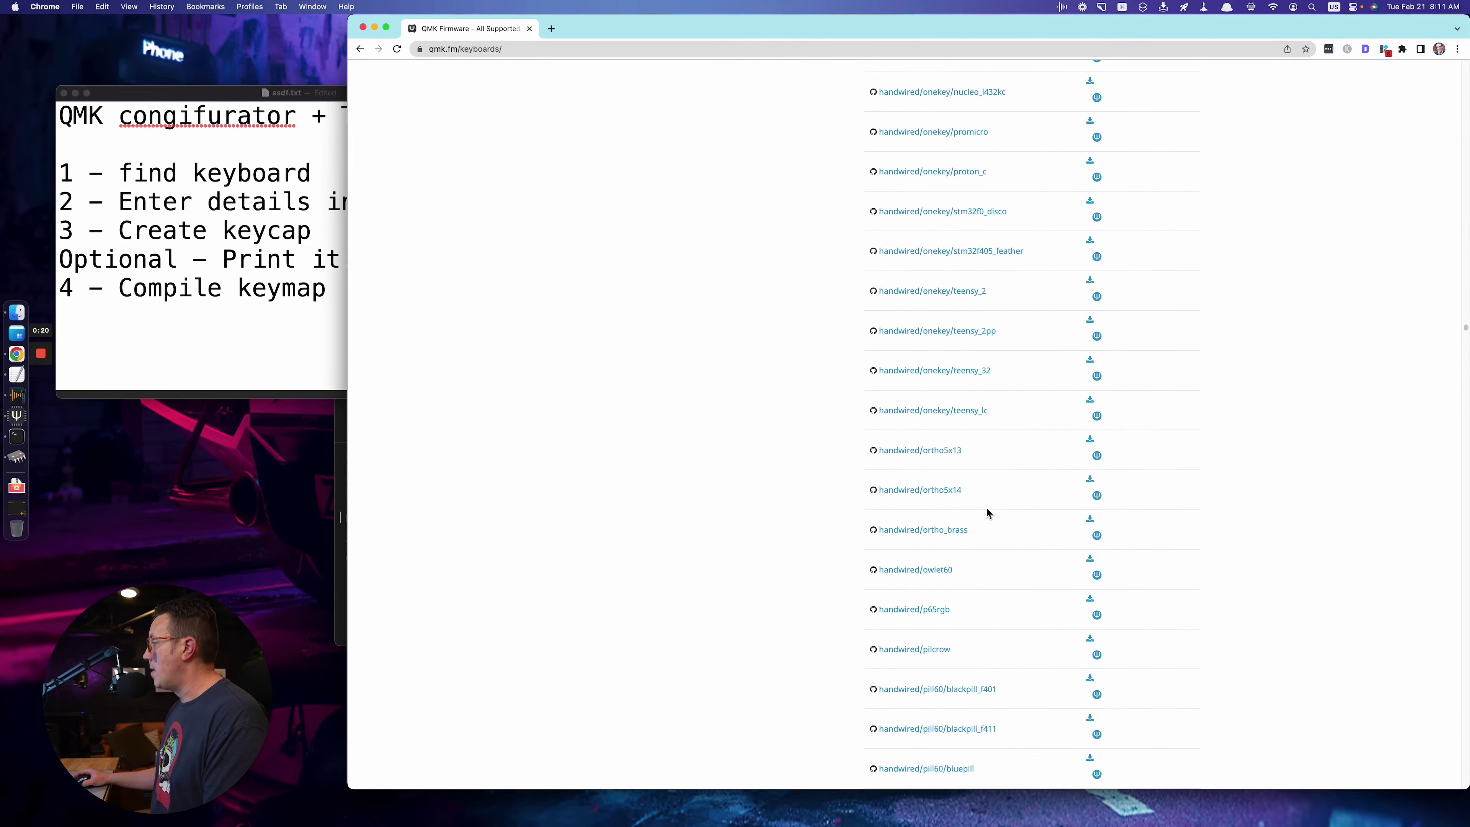
scroll(987, 513, down, 20)
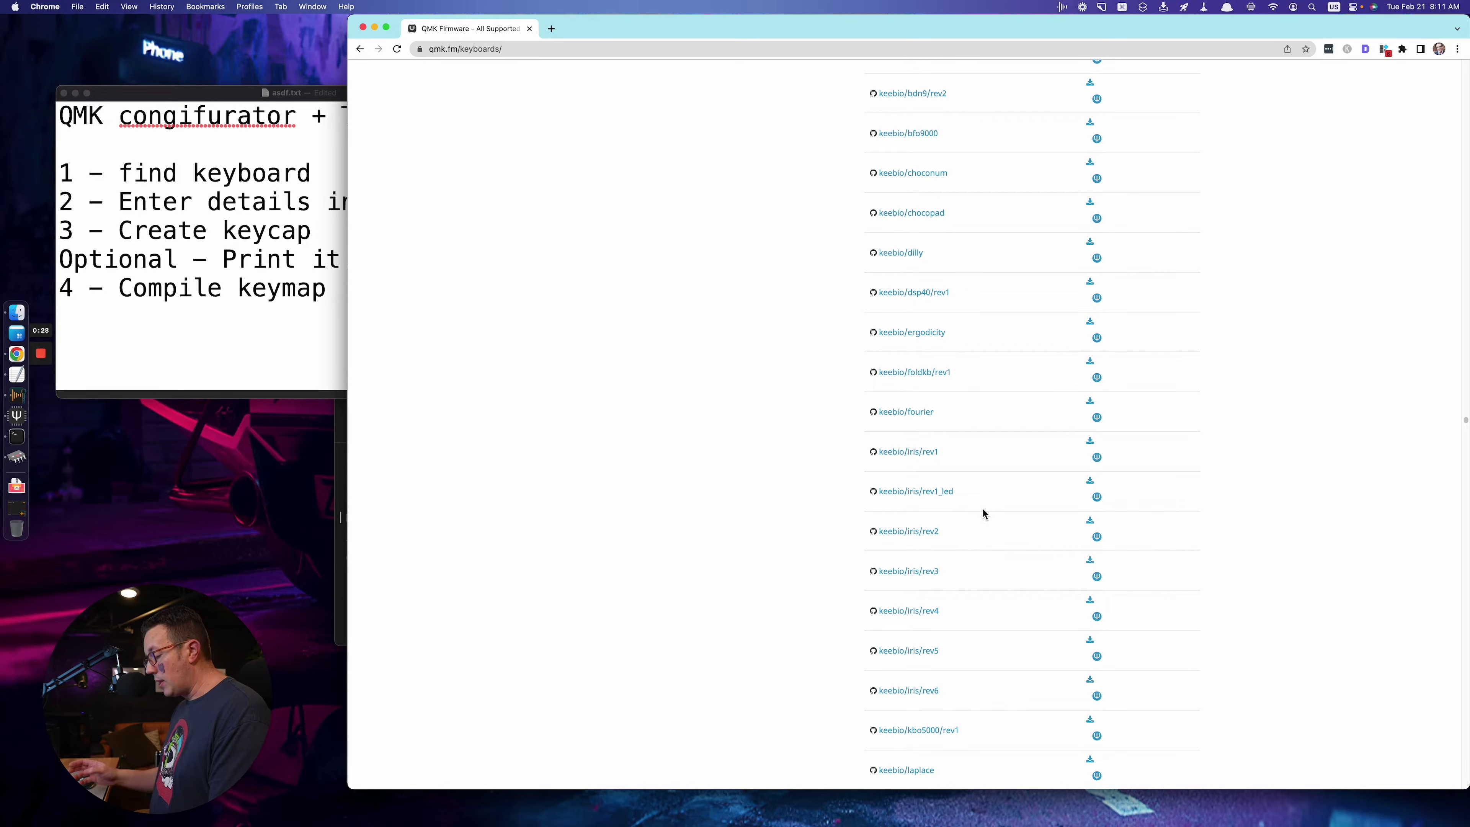
scroll(776, 487, down, 1)
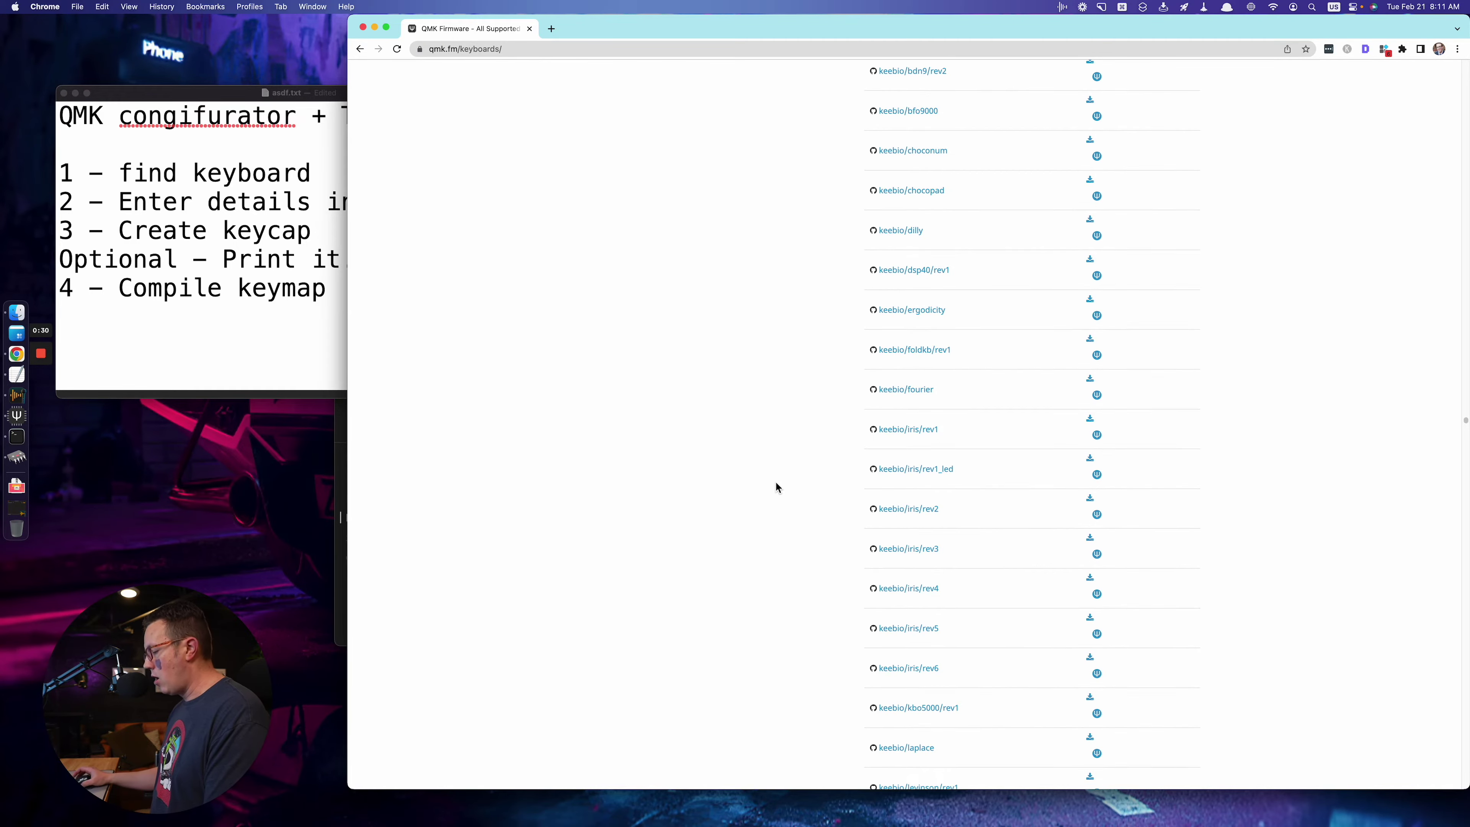
key(alt+space)
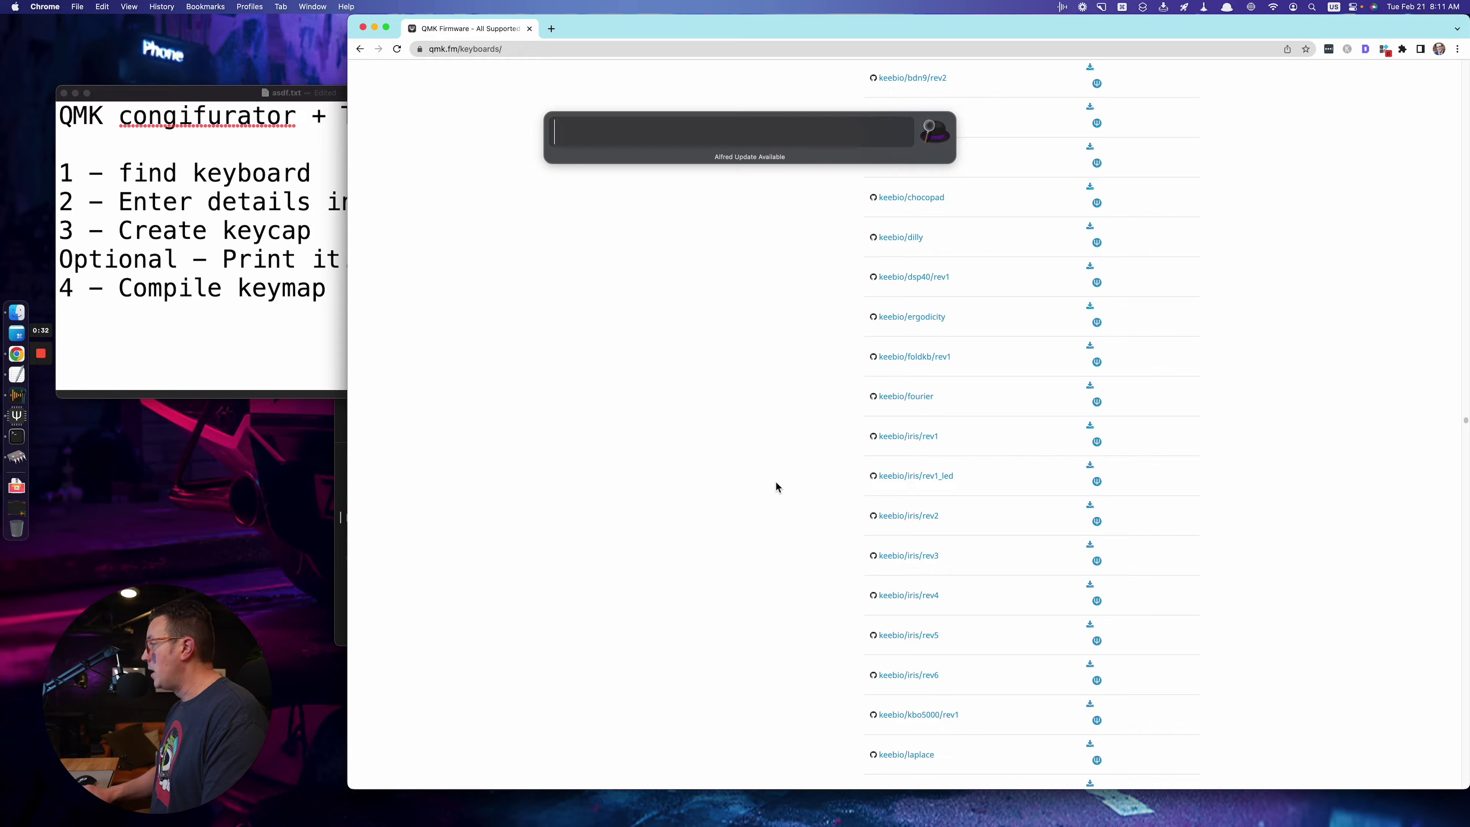
text(k)
key(Escape)
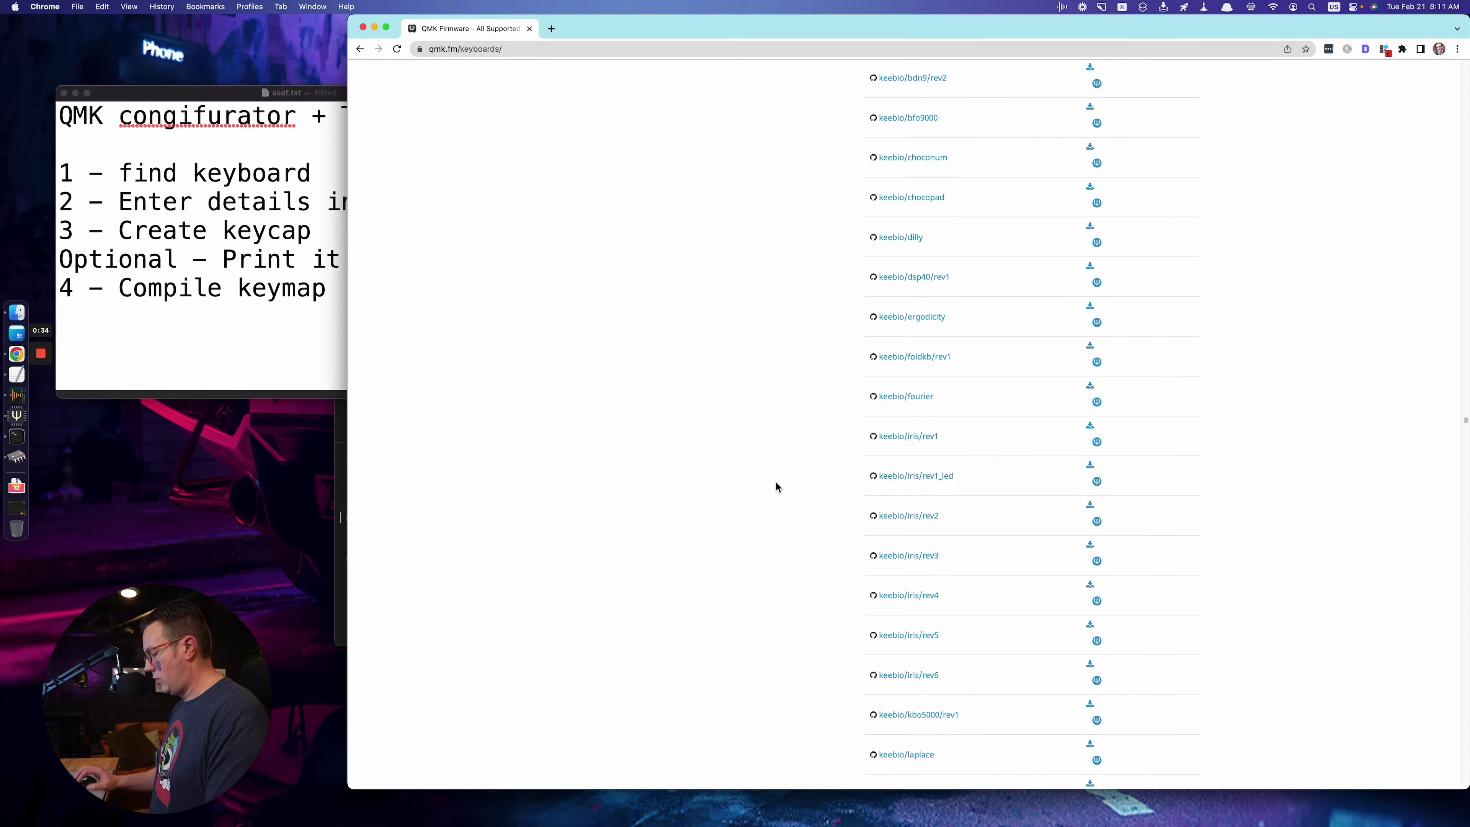
- Search the supported keyboards page for kbd67 and look over the kbdfans/kbd67 variants
key(super+f)
text(kbd)
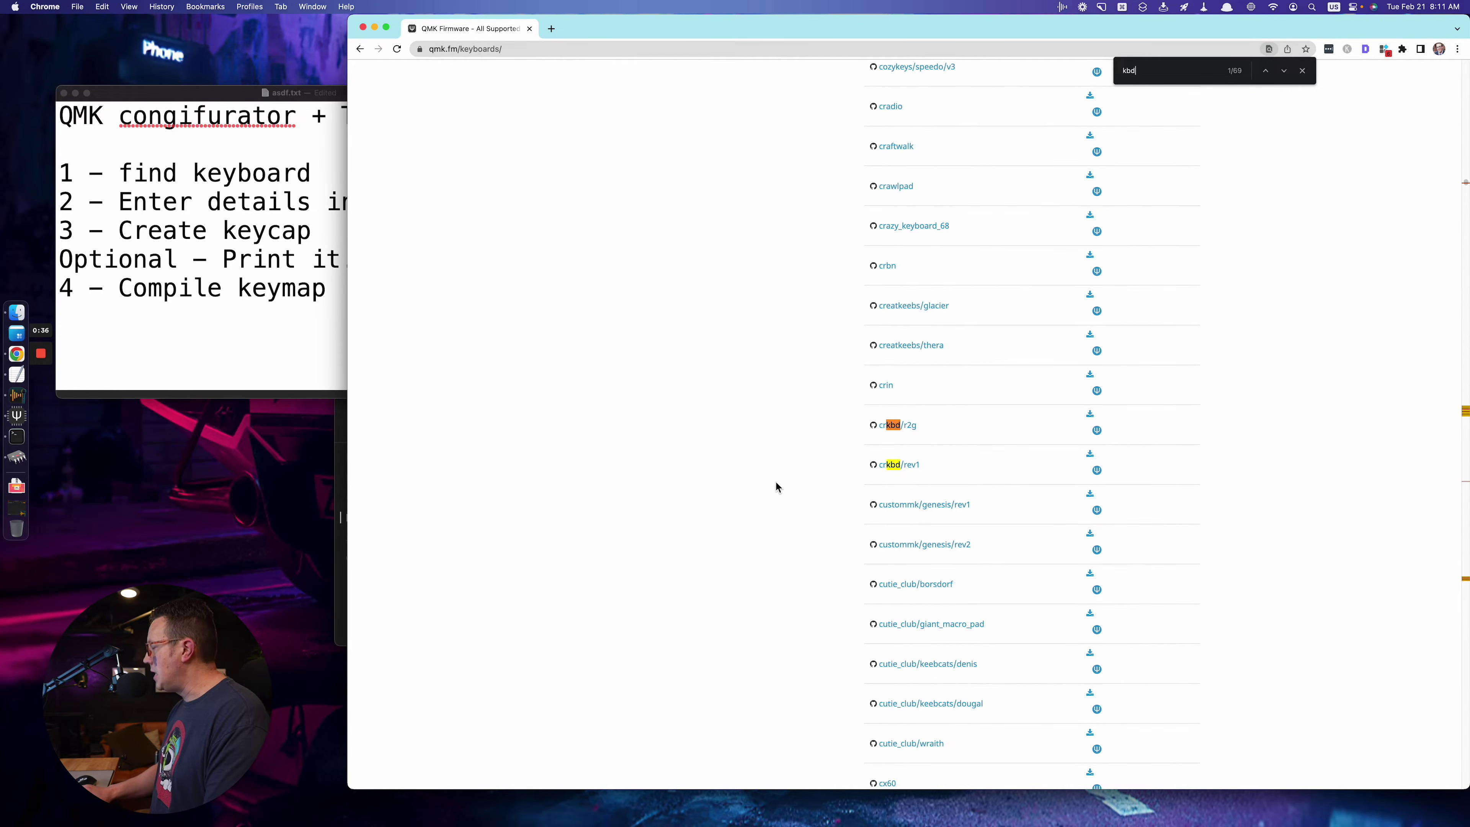
text(67)
scroll(782, 443, down, 5)
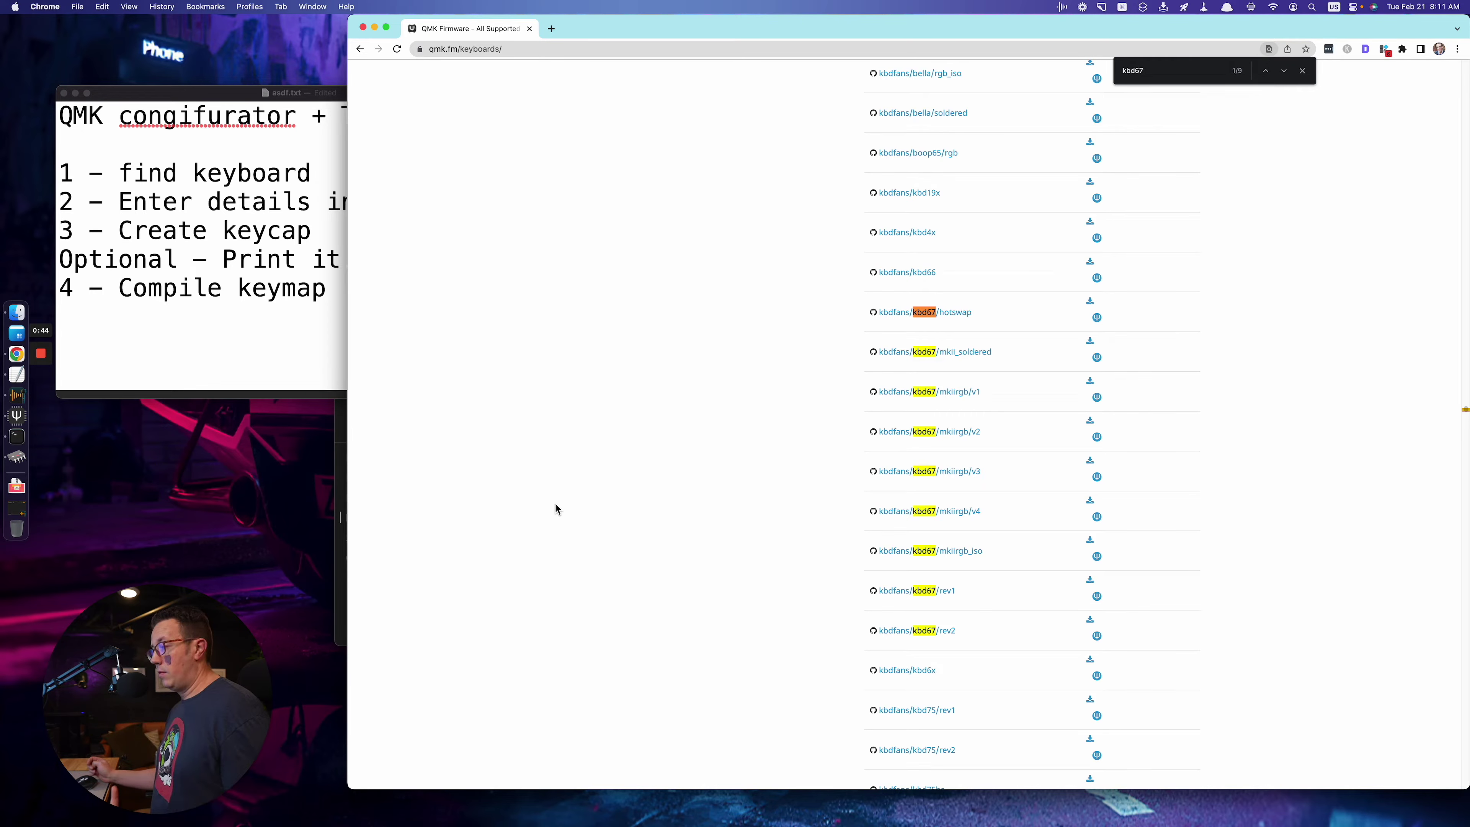
- Launch VIA to check the connected keyboard's exact model name, and close VIA again
key(super+space)
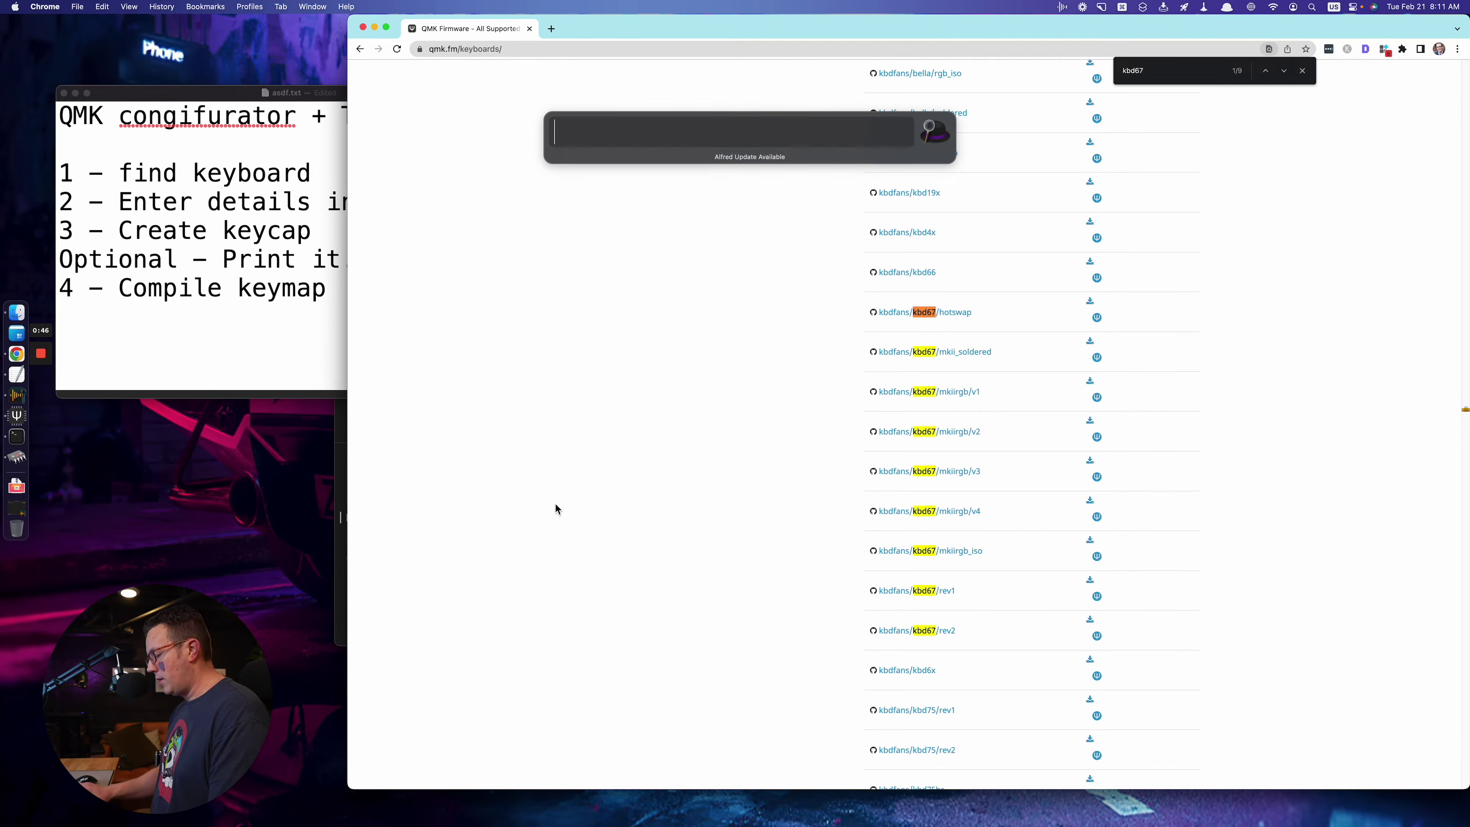
text(via)
key(Return)
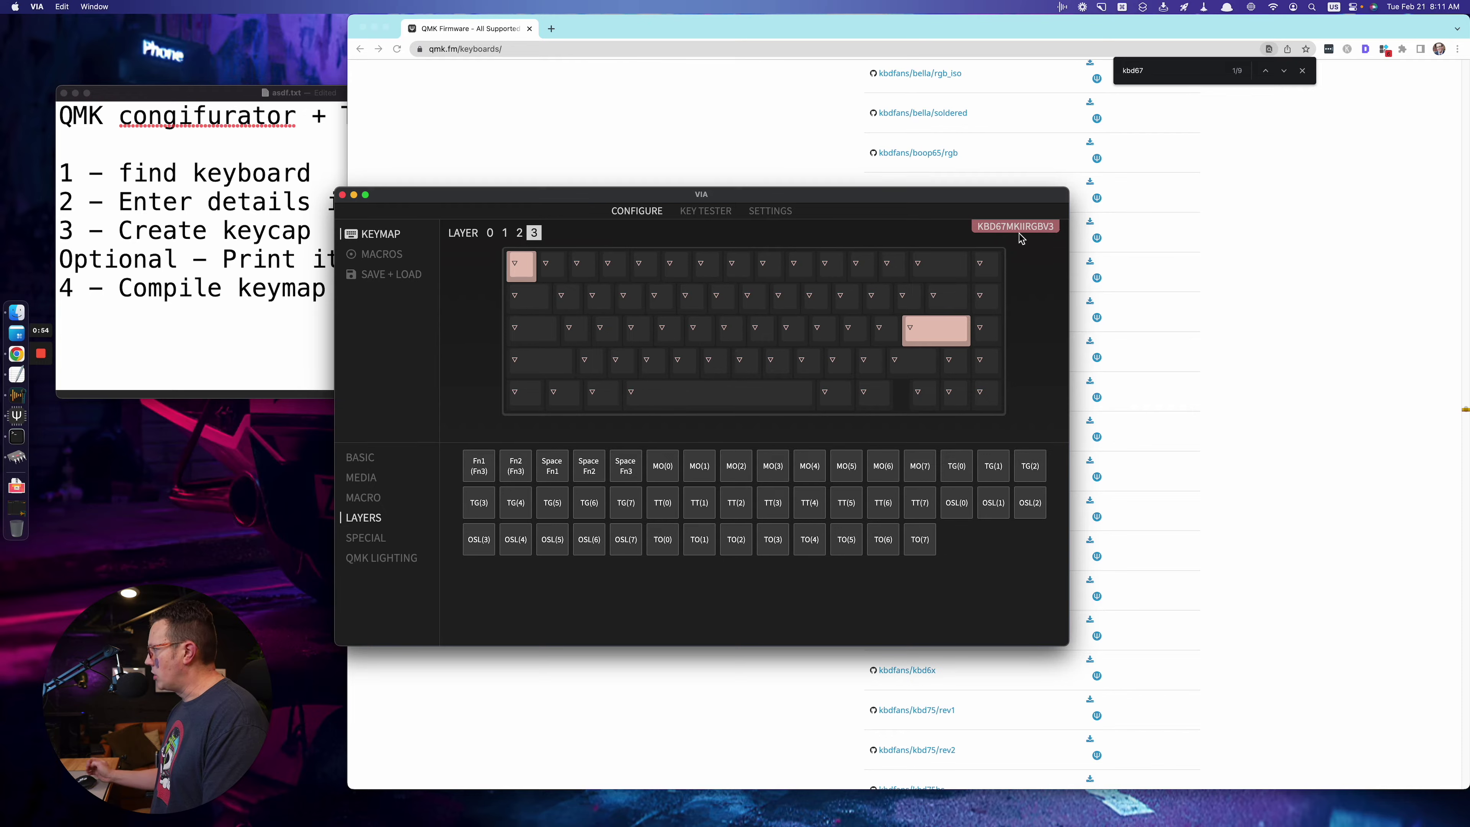
click(341, 194)
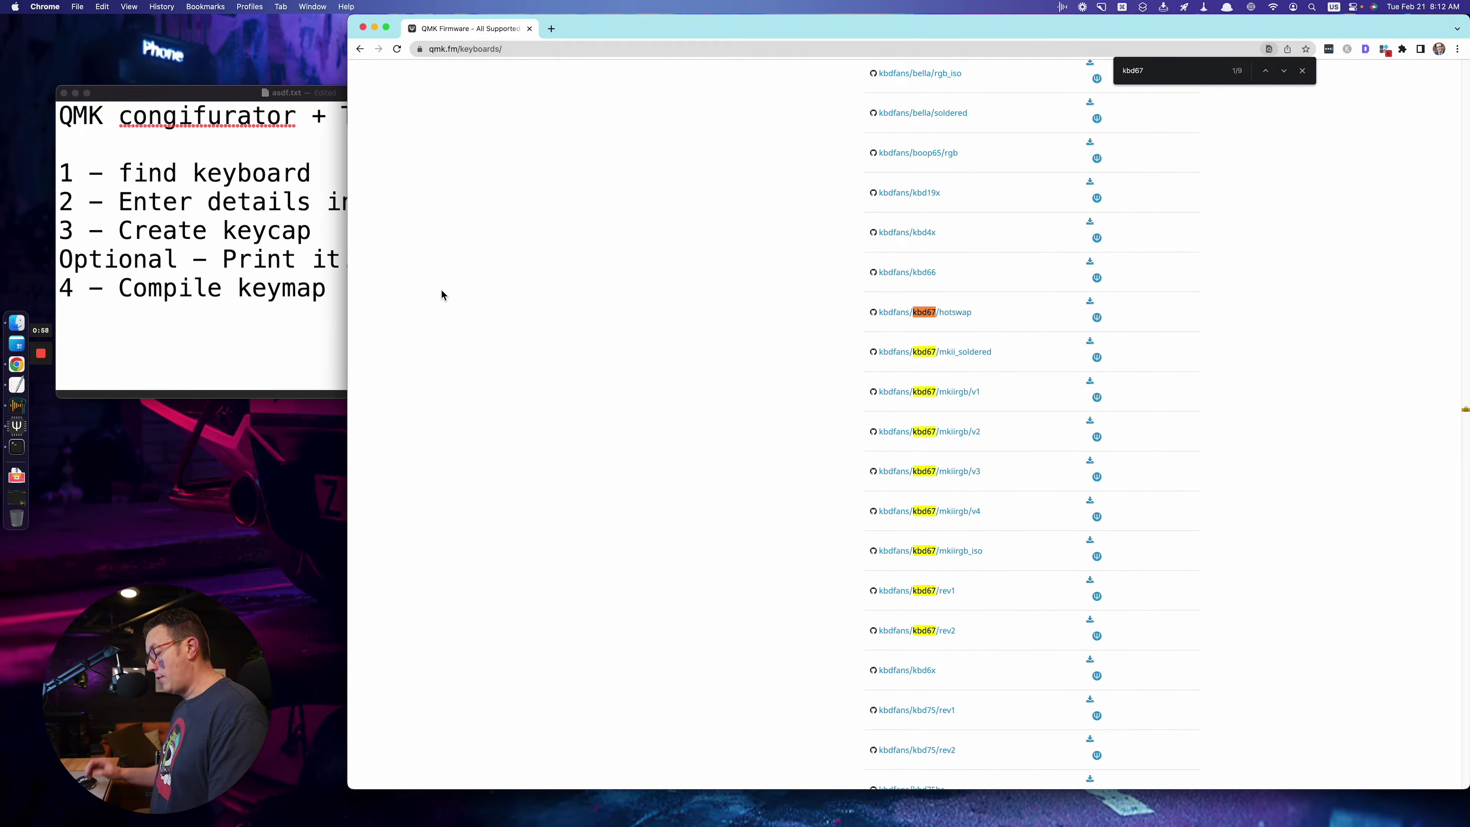
- Load kbdfans.com in a new browser tab and return to the supported keyboards list
key(super+t)
text(kvd)
key(BackSpace)
key(BackSpace)
text(bd)
key(Return)
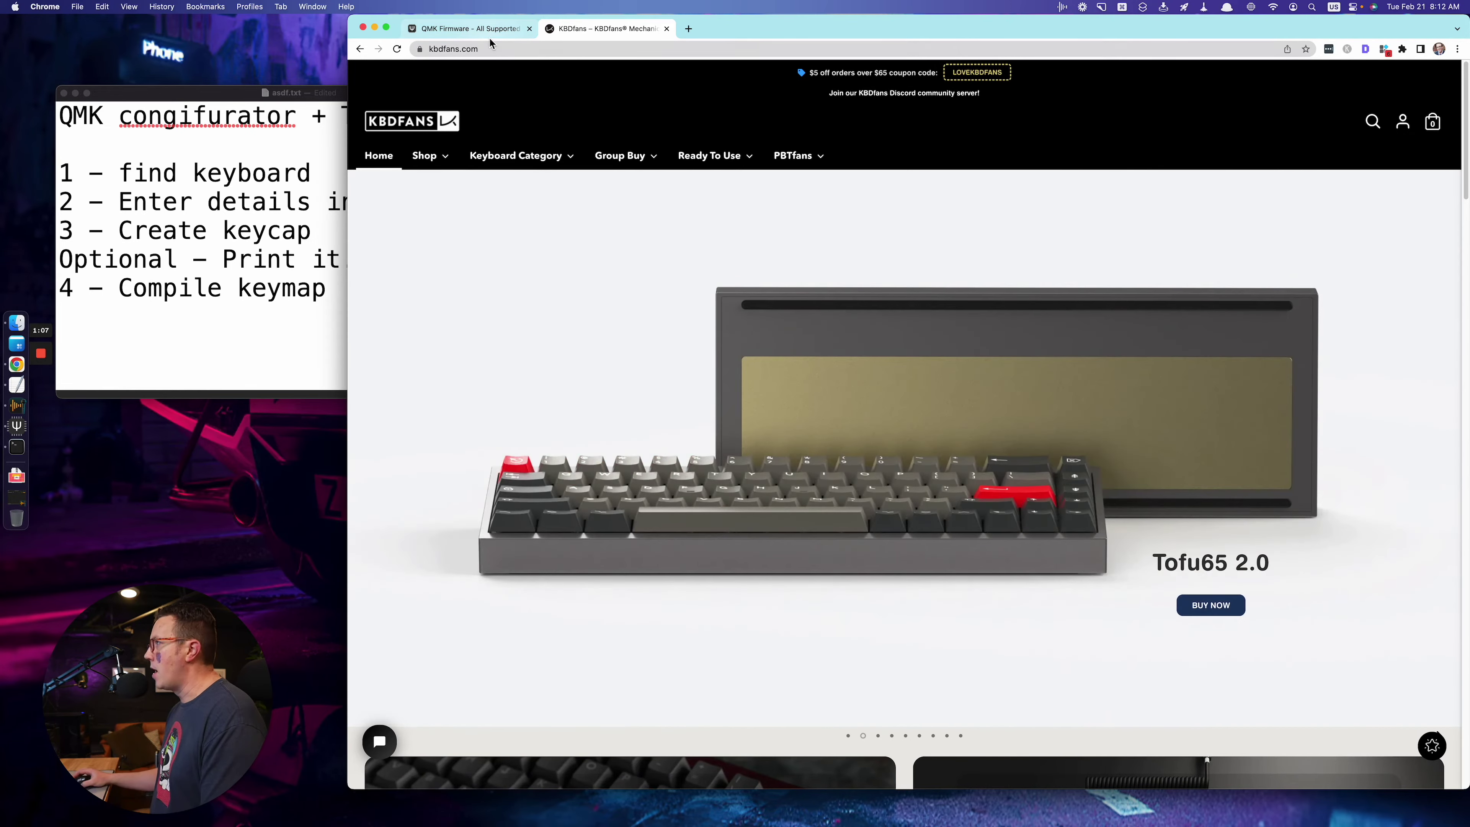
click(491, 35)
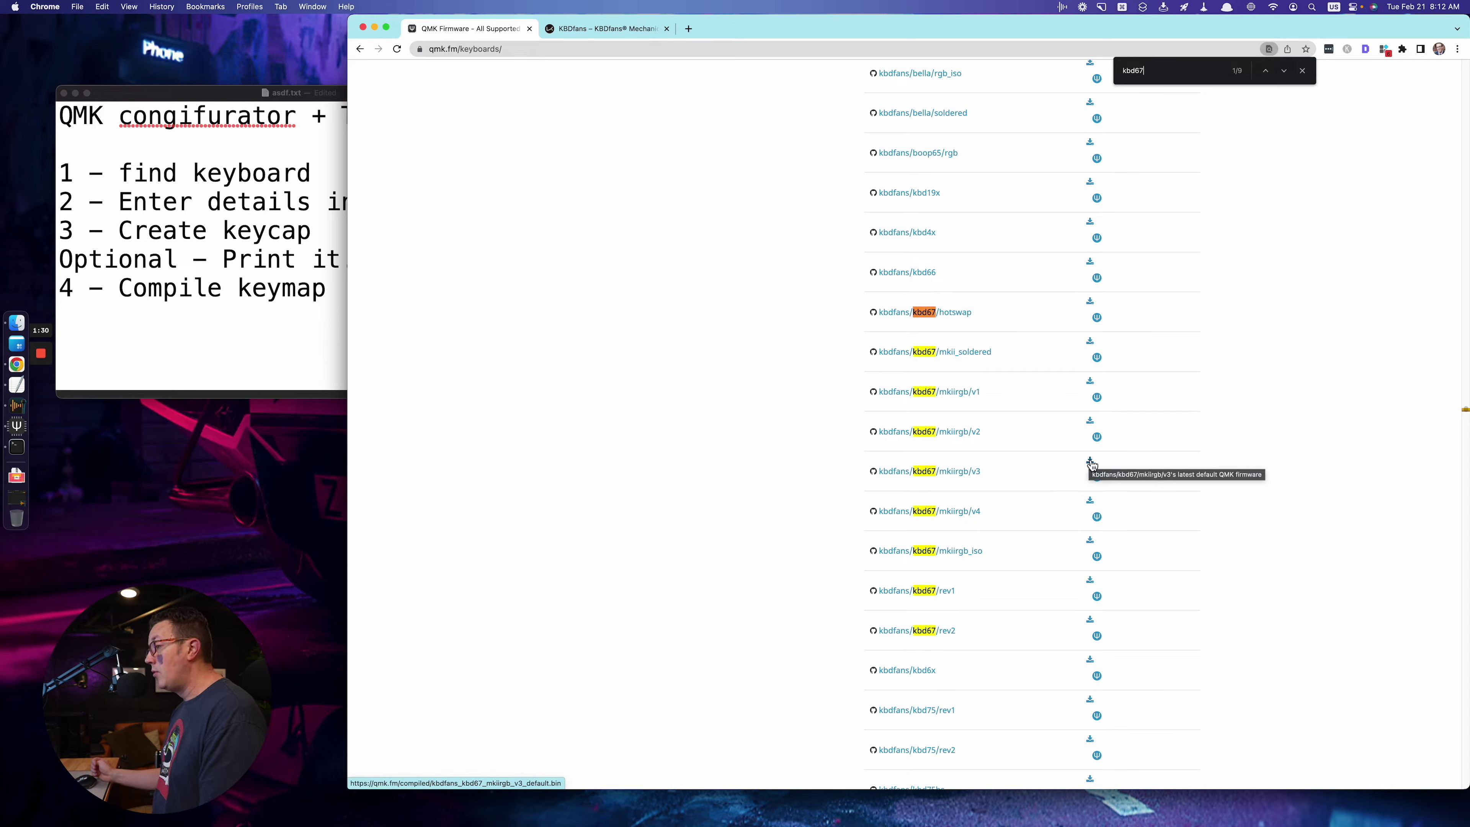
- Open QMK Configurator at config.qmk.fm in a new browser tab
key(ctrl+Tab)
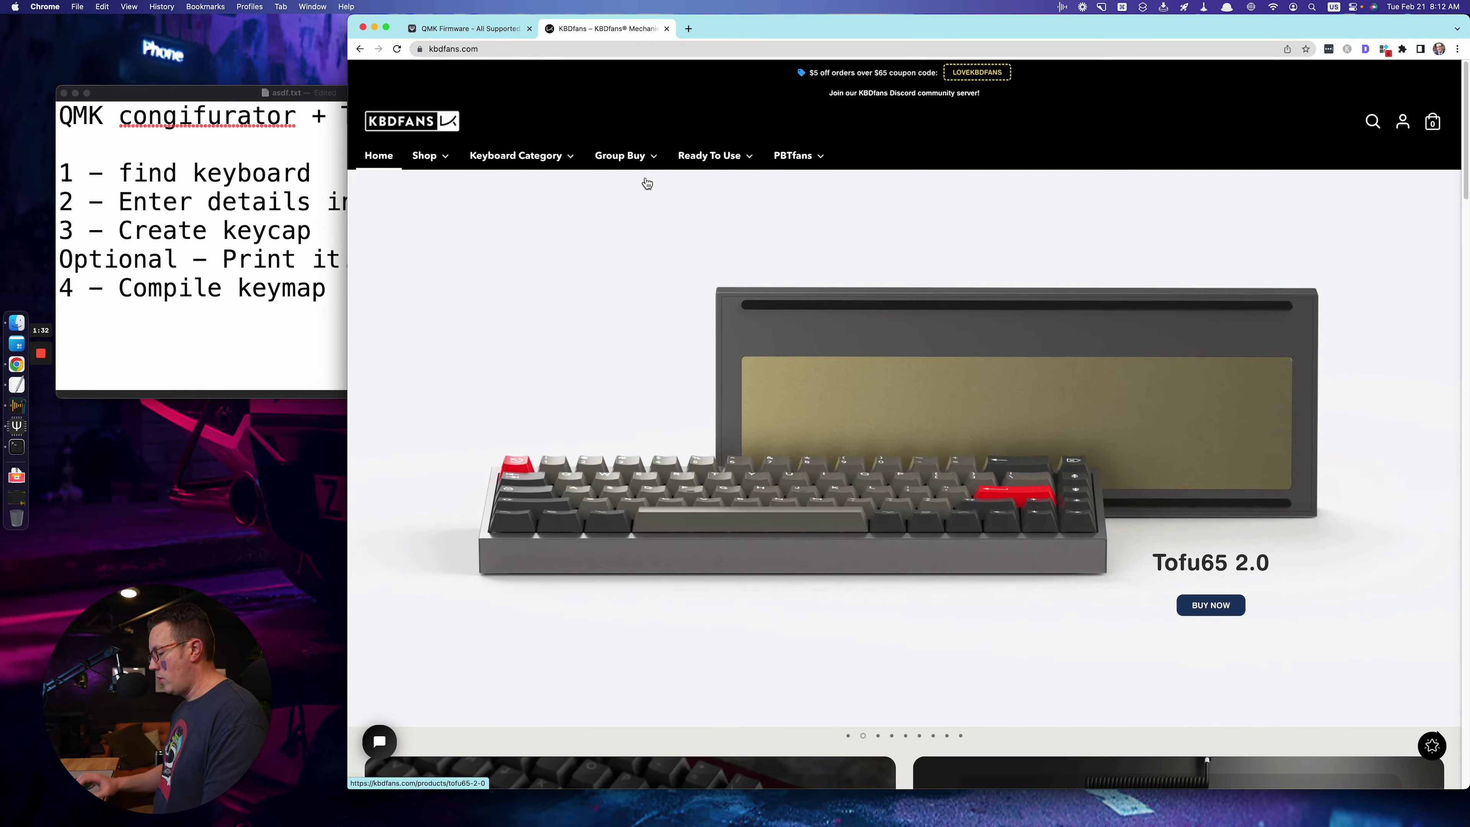
key(super+t)
text(con)
key(Down)
key(Down)
key(Down)
key(Down)
key(Return)
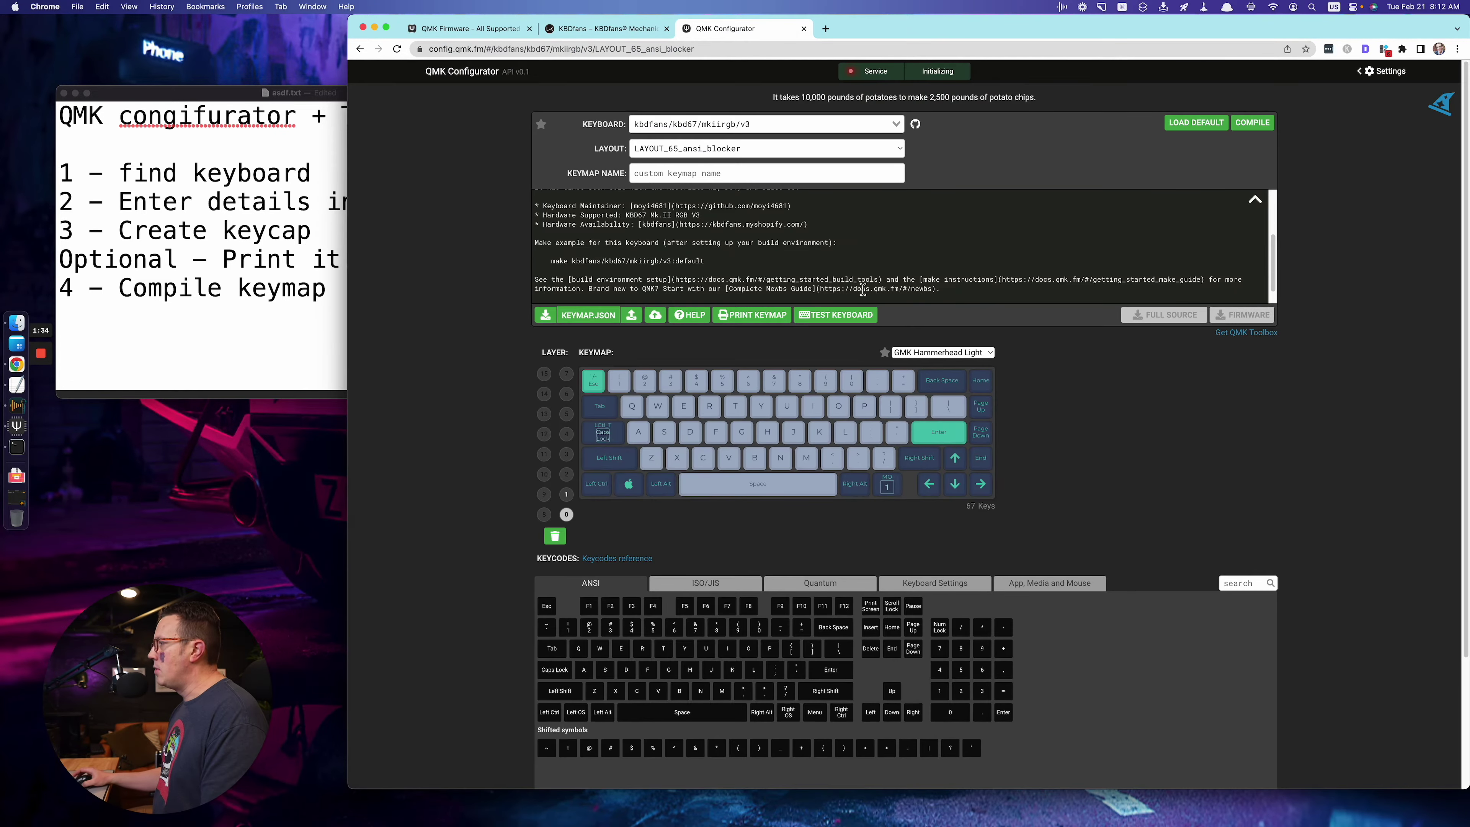
- Search the supported keyboards list for the_uni and open the GitHub firmware folder of the_uni/usb_c
key(ctrl+Tab)
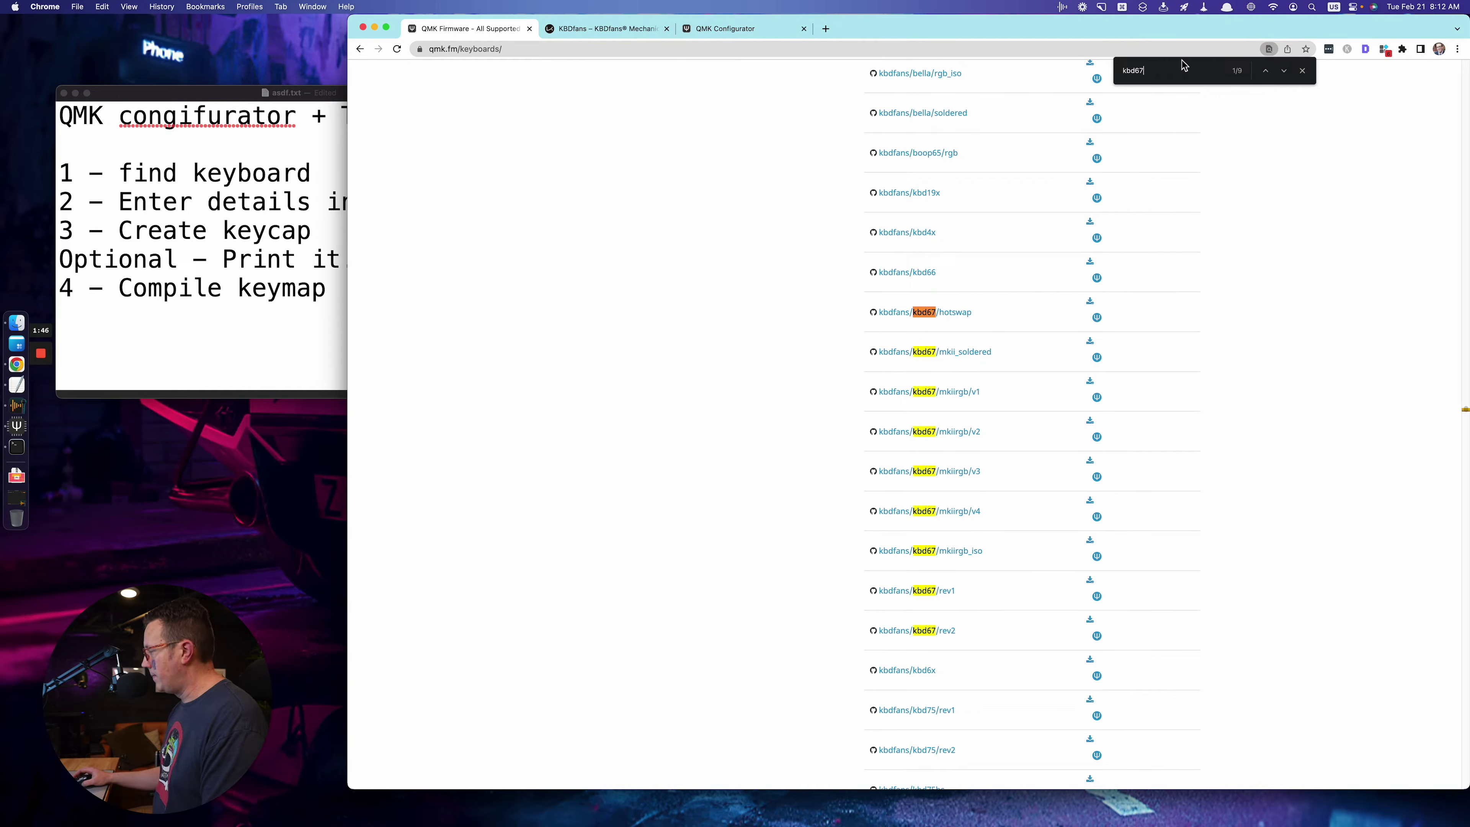
key(super+a)
text(uni)
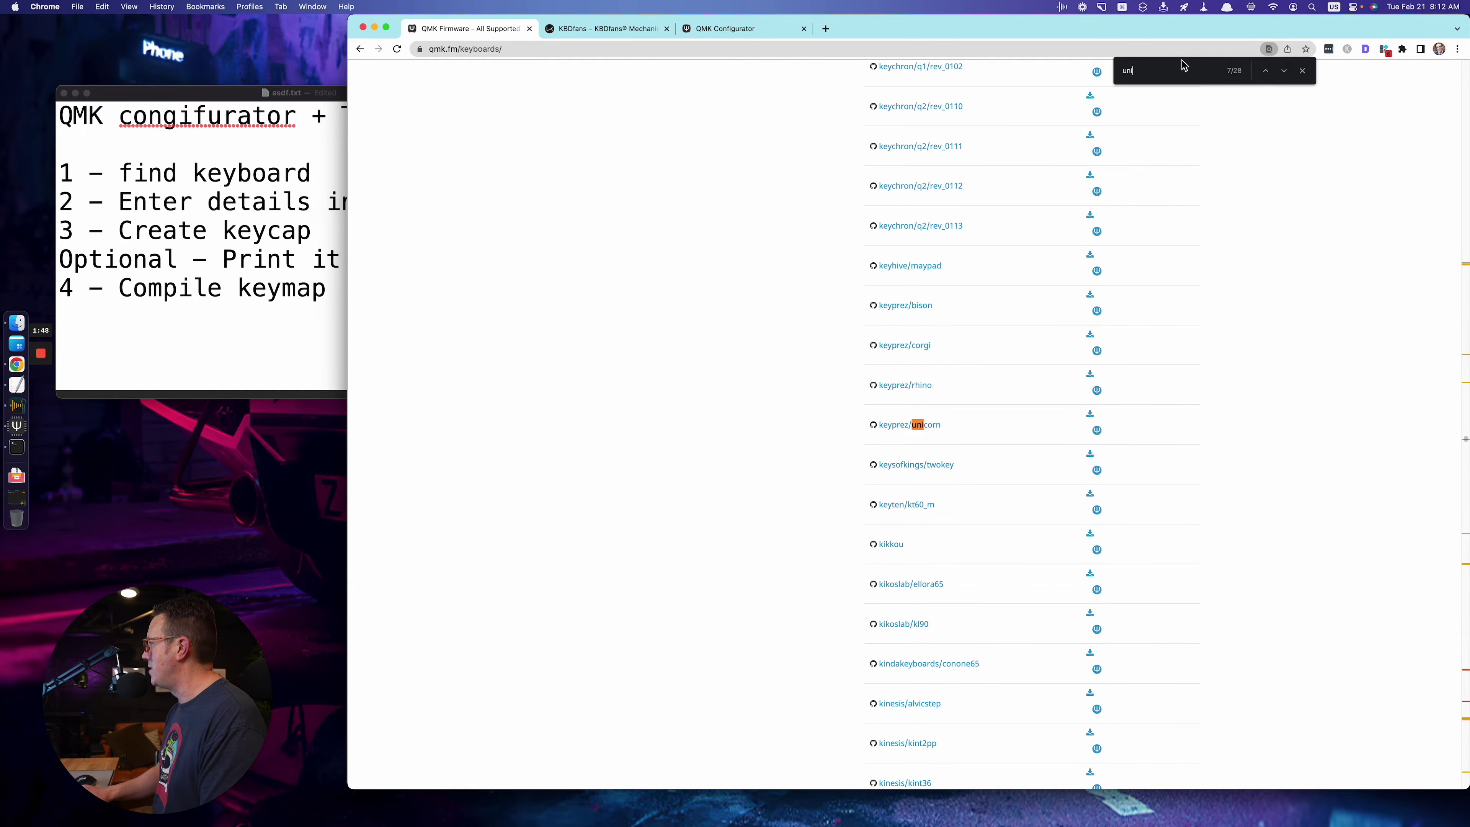
key(super+a)
key(BackSpace)
text(un)
text(the)
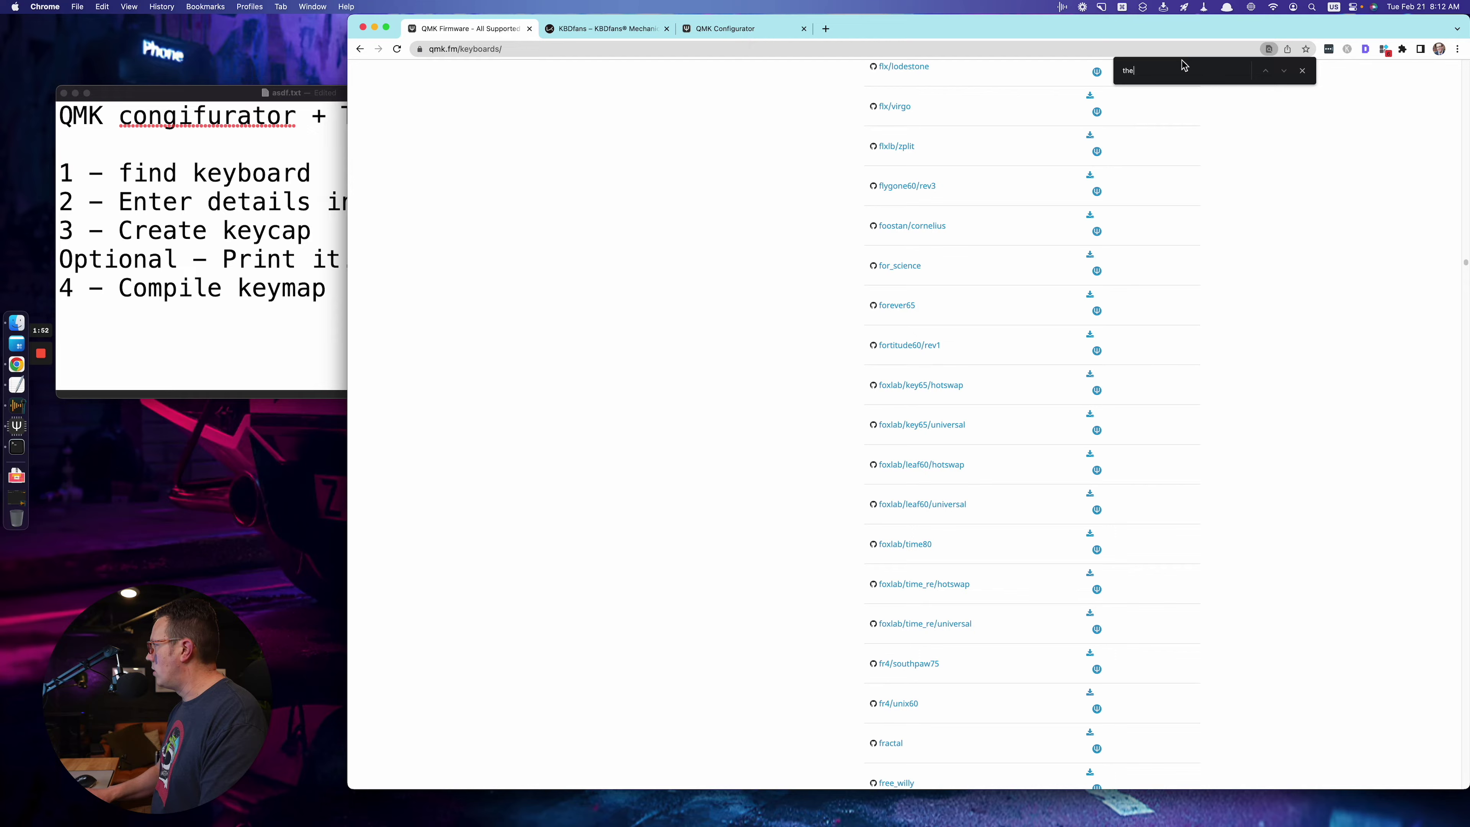
text(_uni)
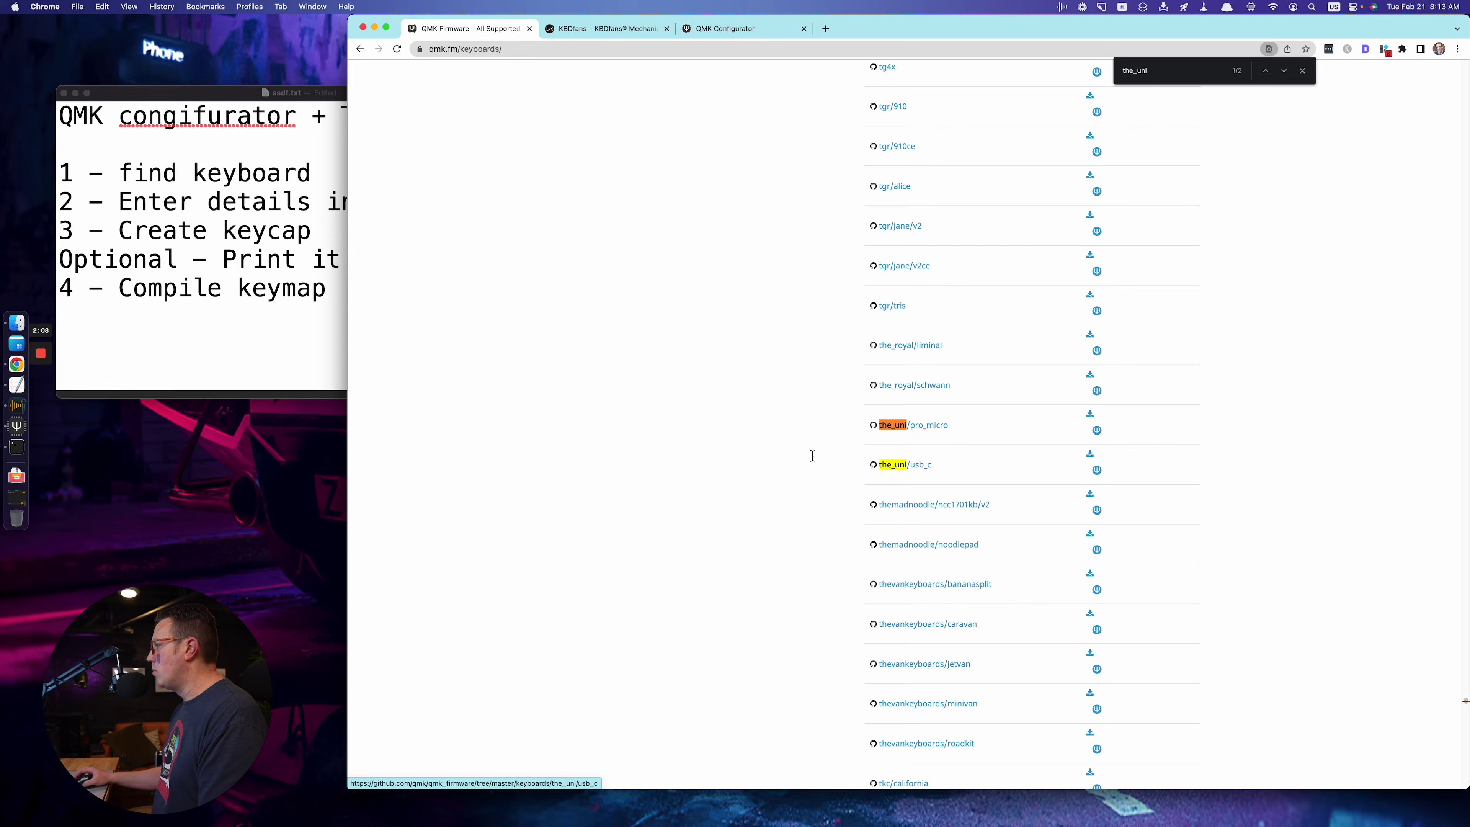
click(903, 465)
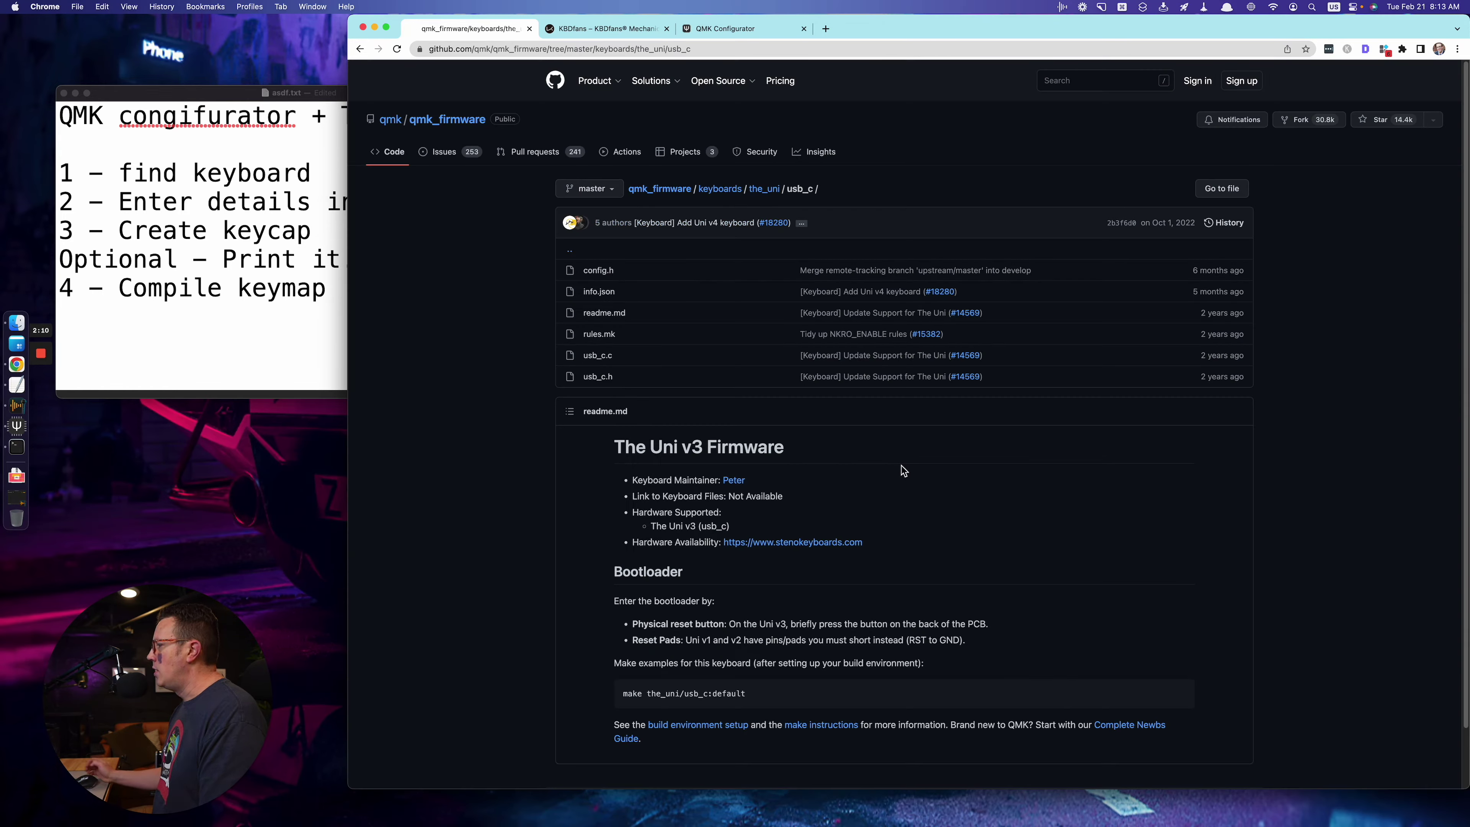
key(super+3)
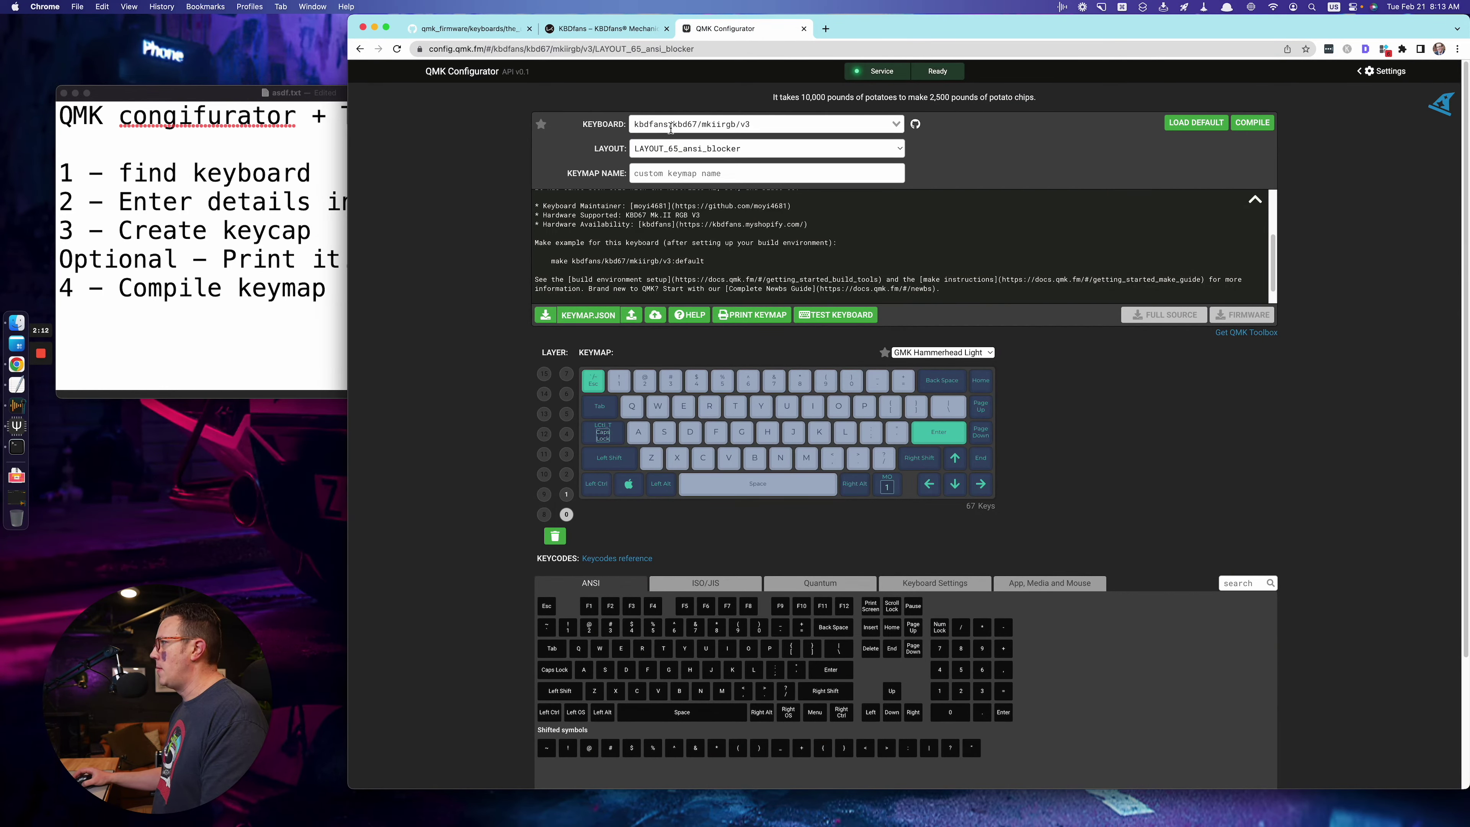
click(671, 124)
key(super+2)
key(super+1)
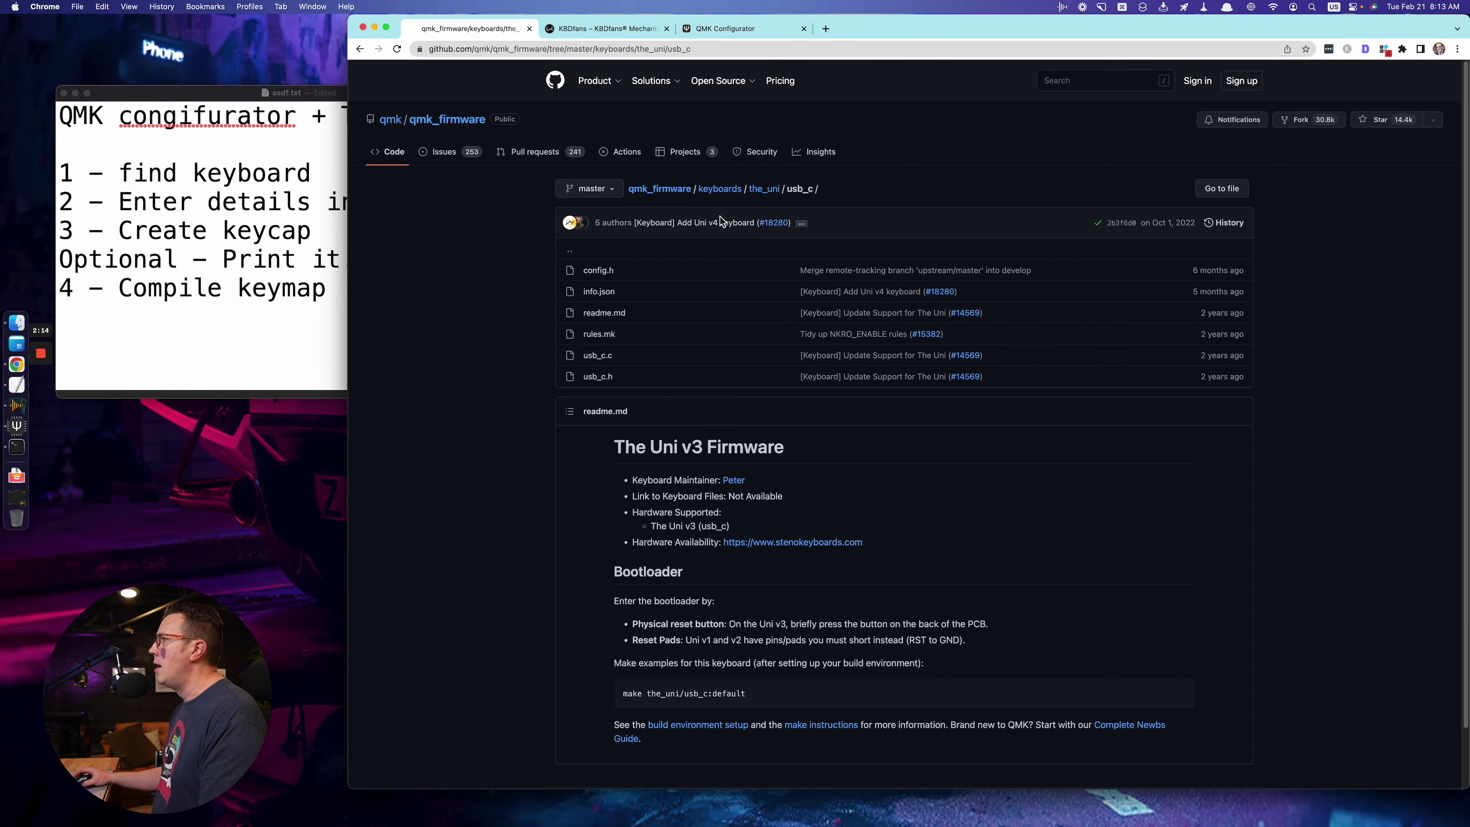
- Open rules.mk in the usb_c firmware folder and highlight the MCU value atmega32u4
click(599, 335)
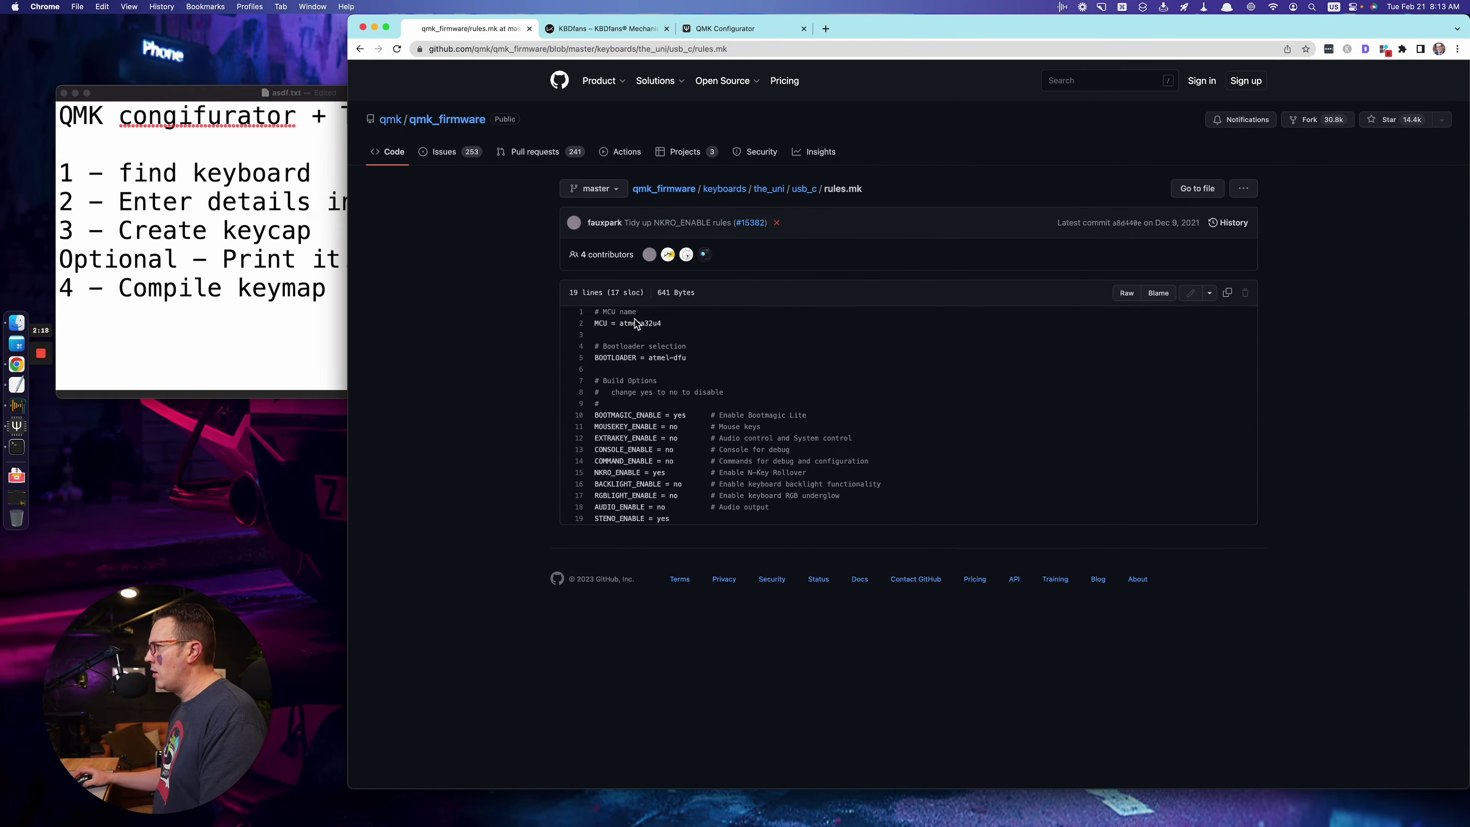
double_click(640, 328)
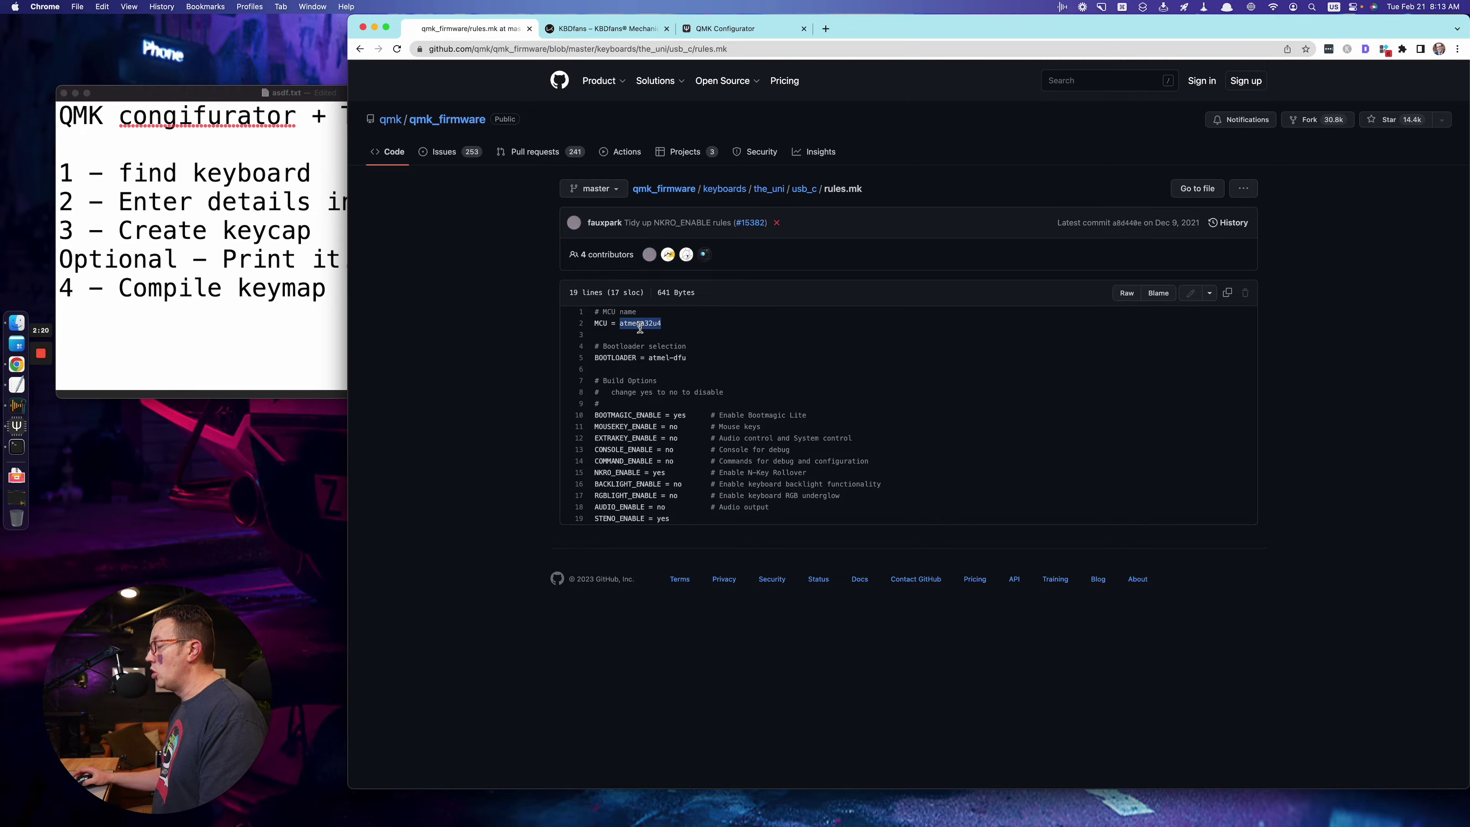
click(631, 318)
double_click(628, 322)
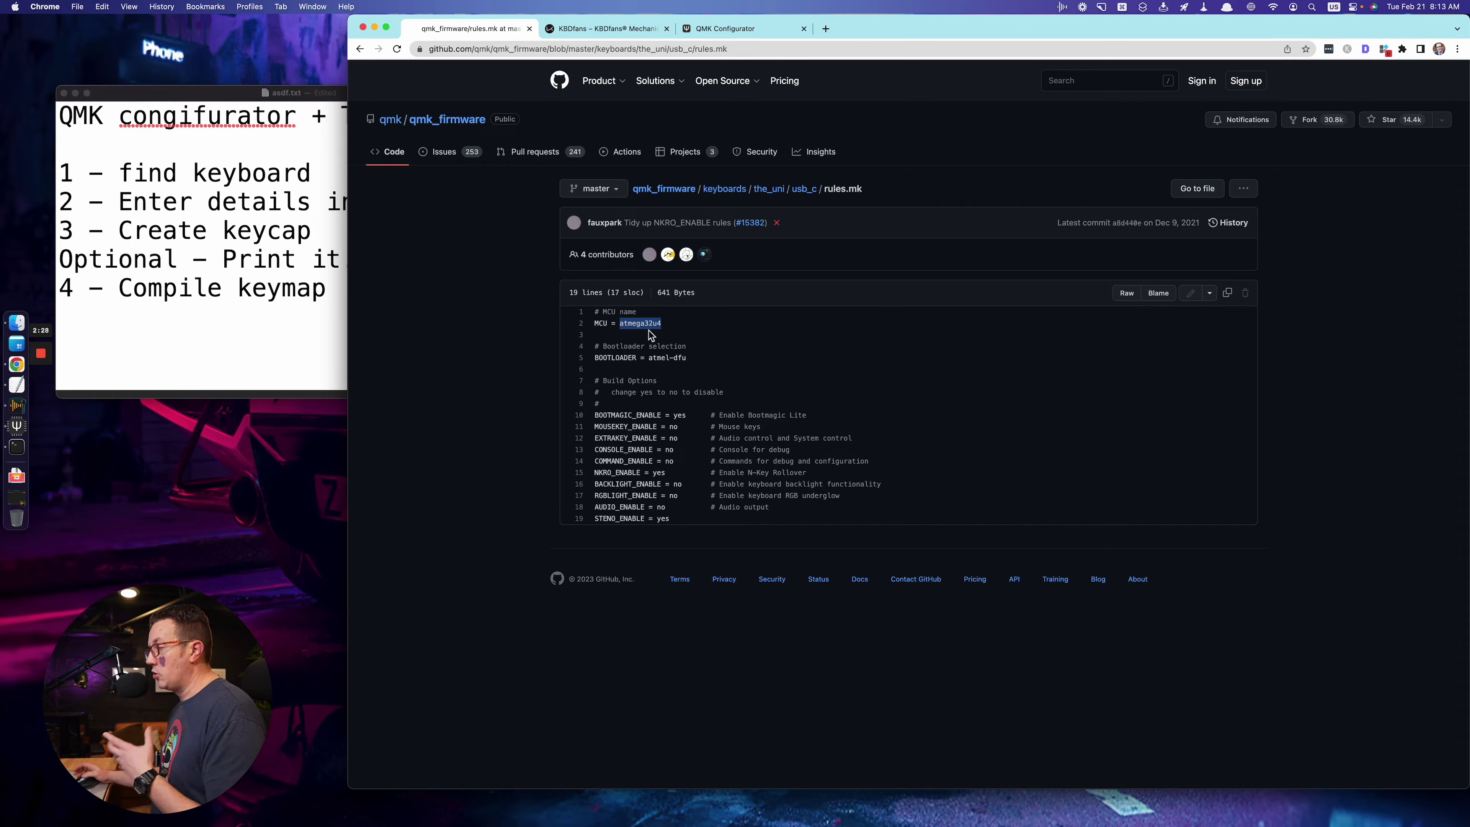
double_click(638, 323)
- Highlight the find keyboard line and the Enter details line in the TextEdit workflow note
click(227, 324)
click(279, 340)
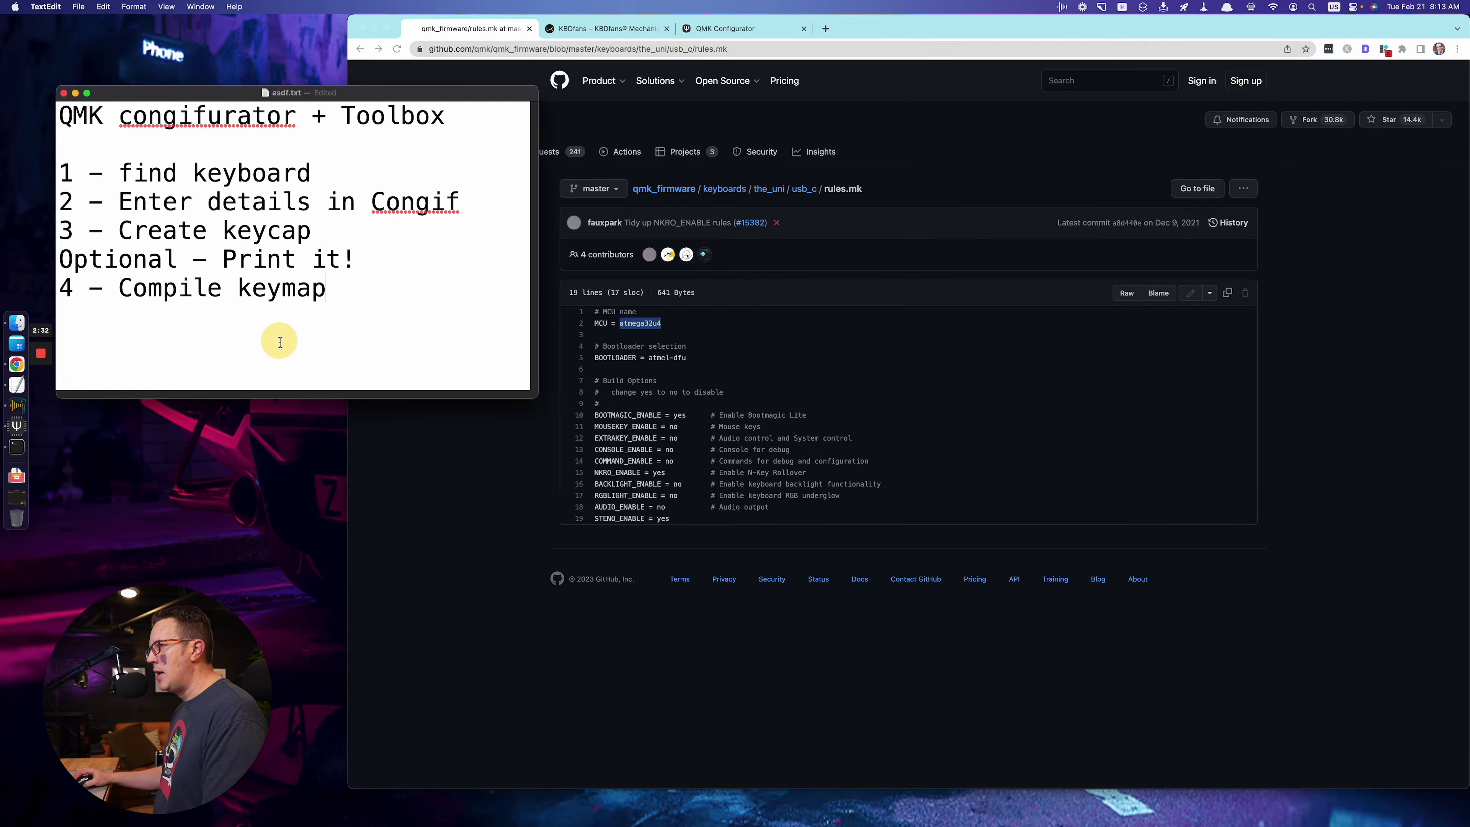
click(683, 370)
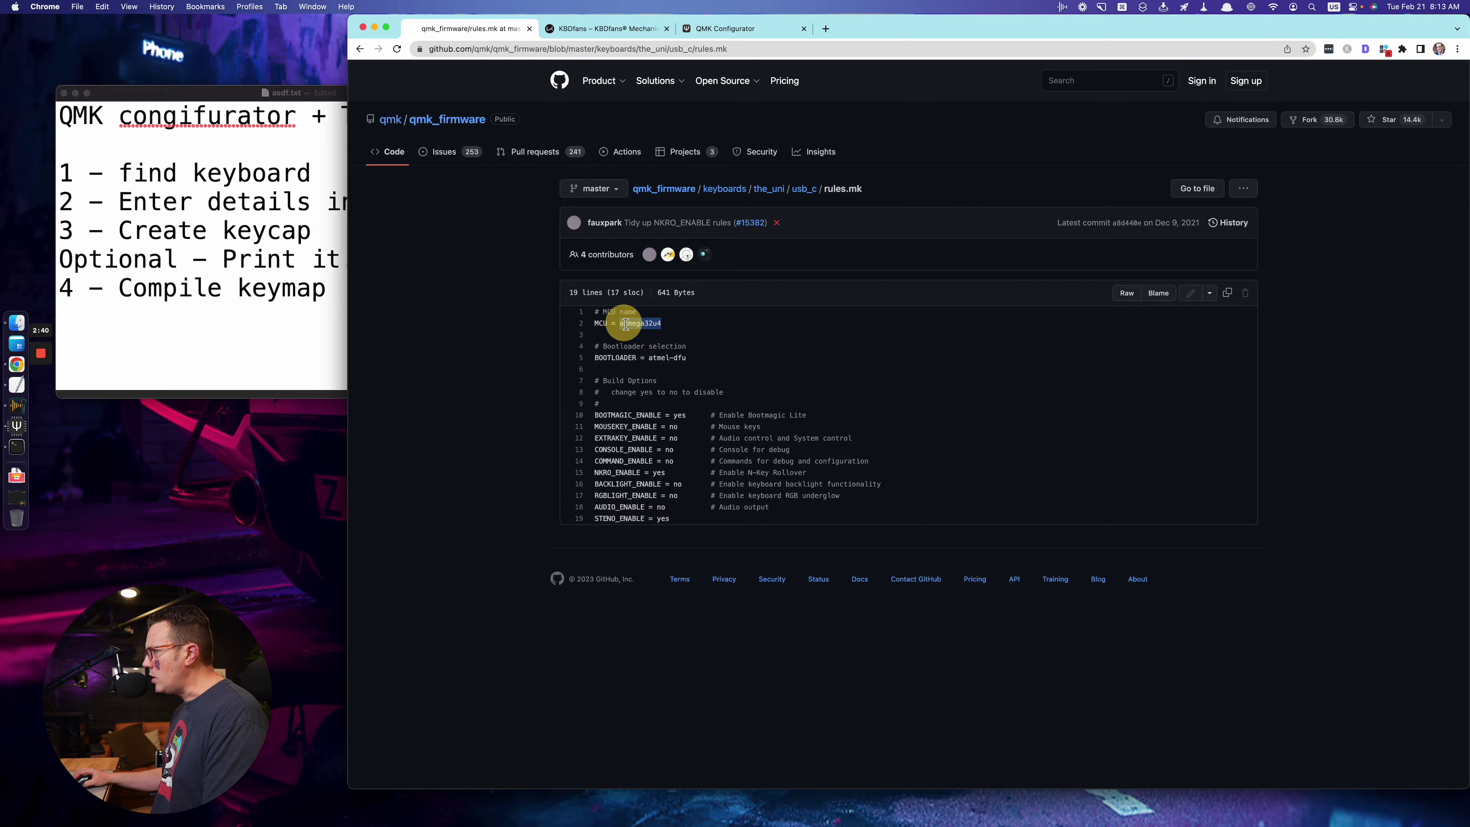
triple_click(214, 177)
triple_click(214, 200)
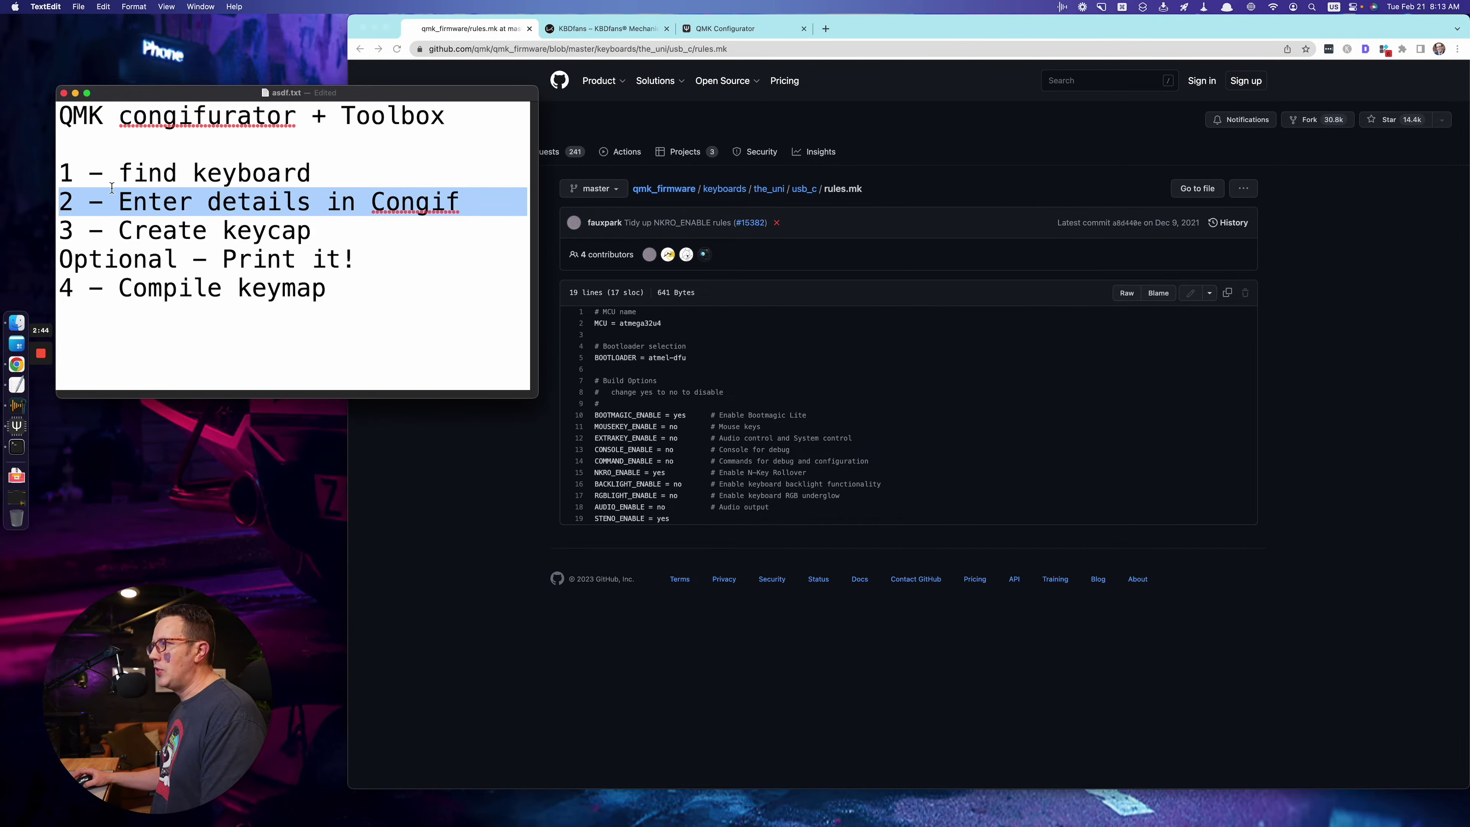
- Switch to QMK Configurator in Chrome and set the keyboard to the_uni/usb_c
click(480, 481)
click(709, 29)
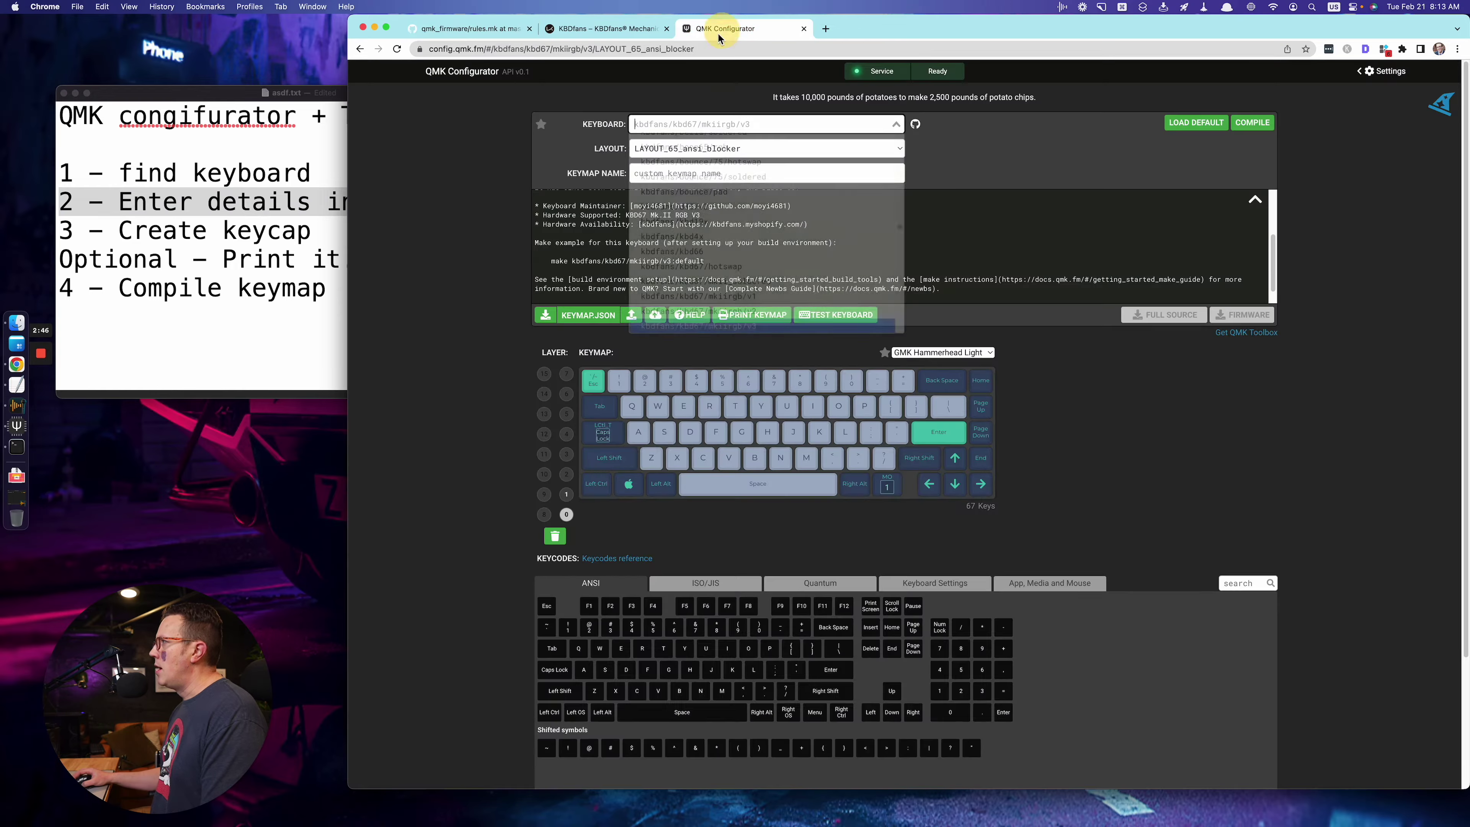
click(478, 209)
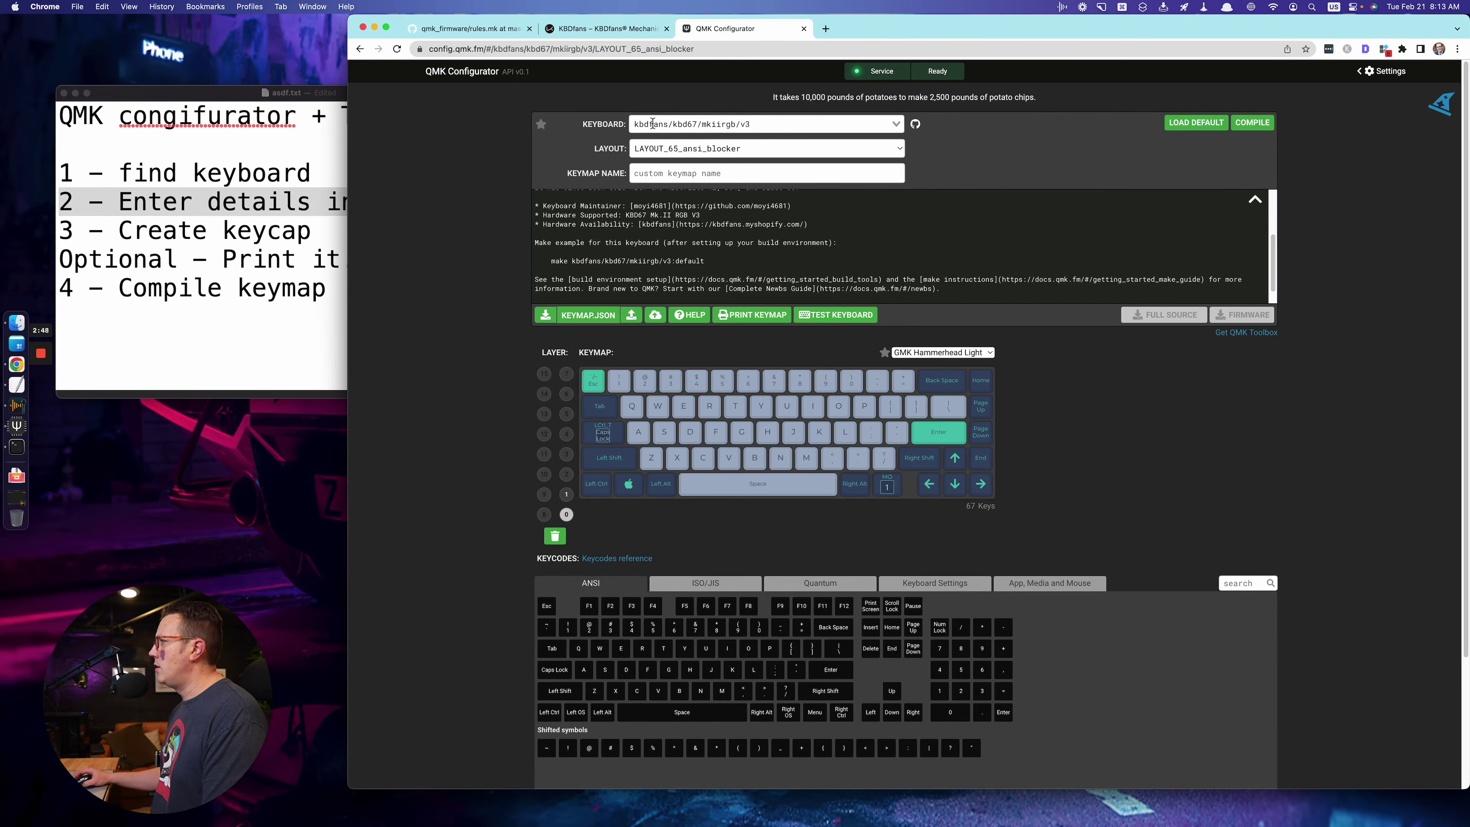
click(716, 125)
text(the_uni)
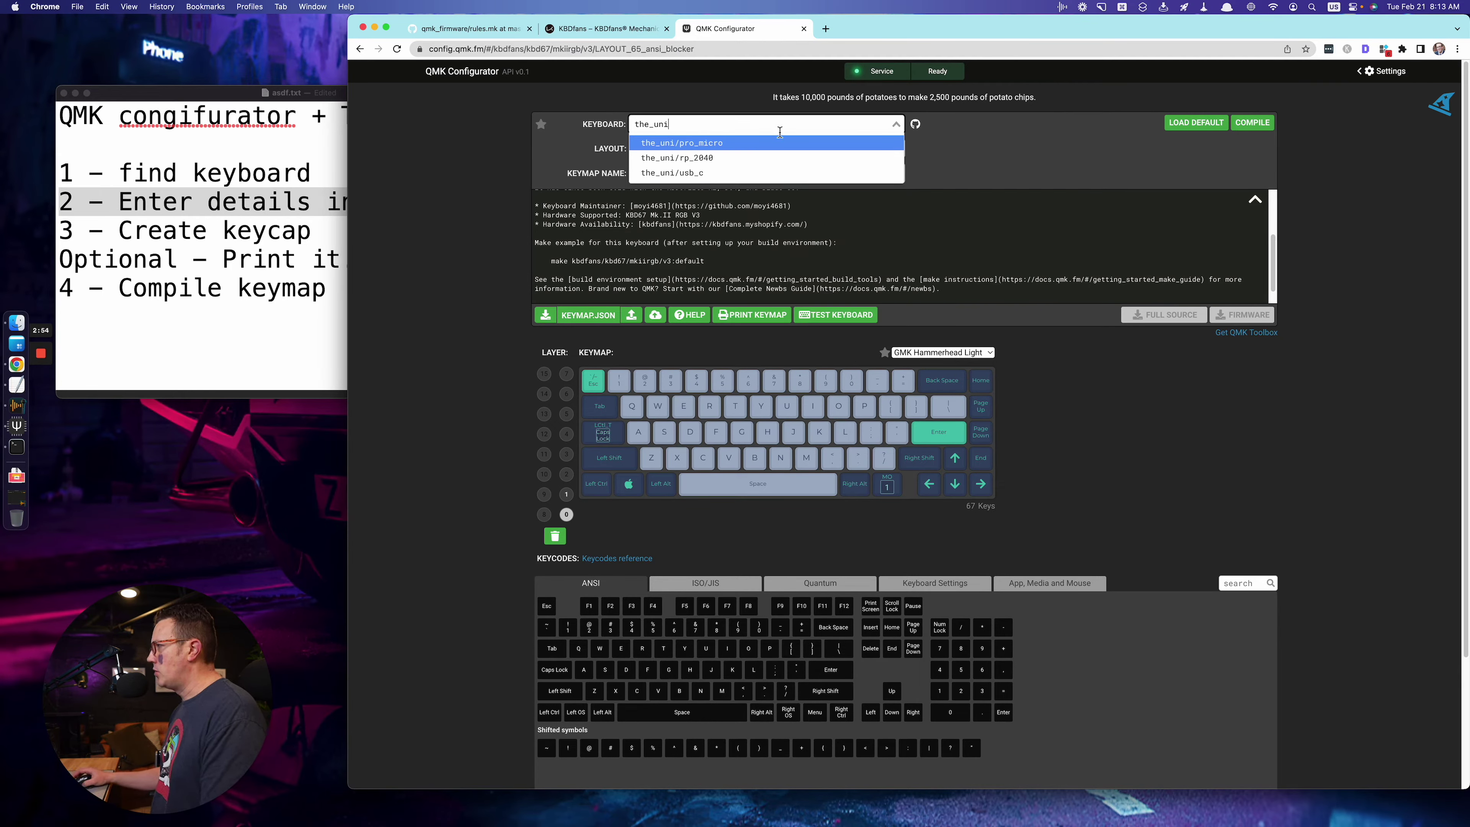
click(687, 175)
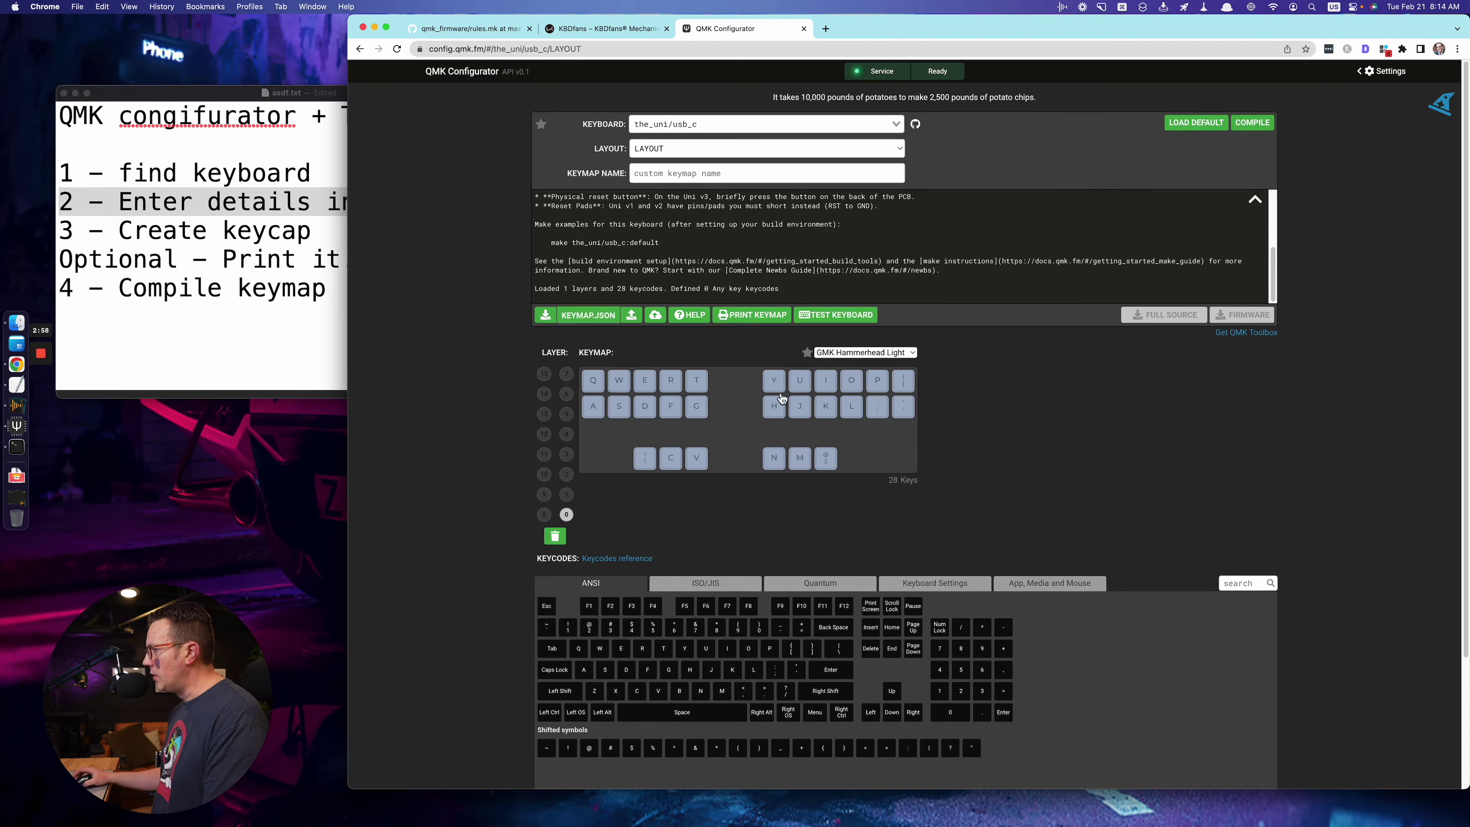
- Keep the layout as LAYOUT and name the keymap with the owner's first name in possessive form followed by _custom_keymap
click(871, 150)
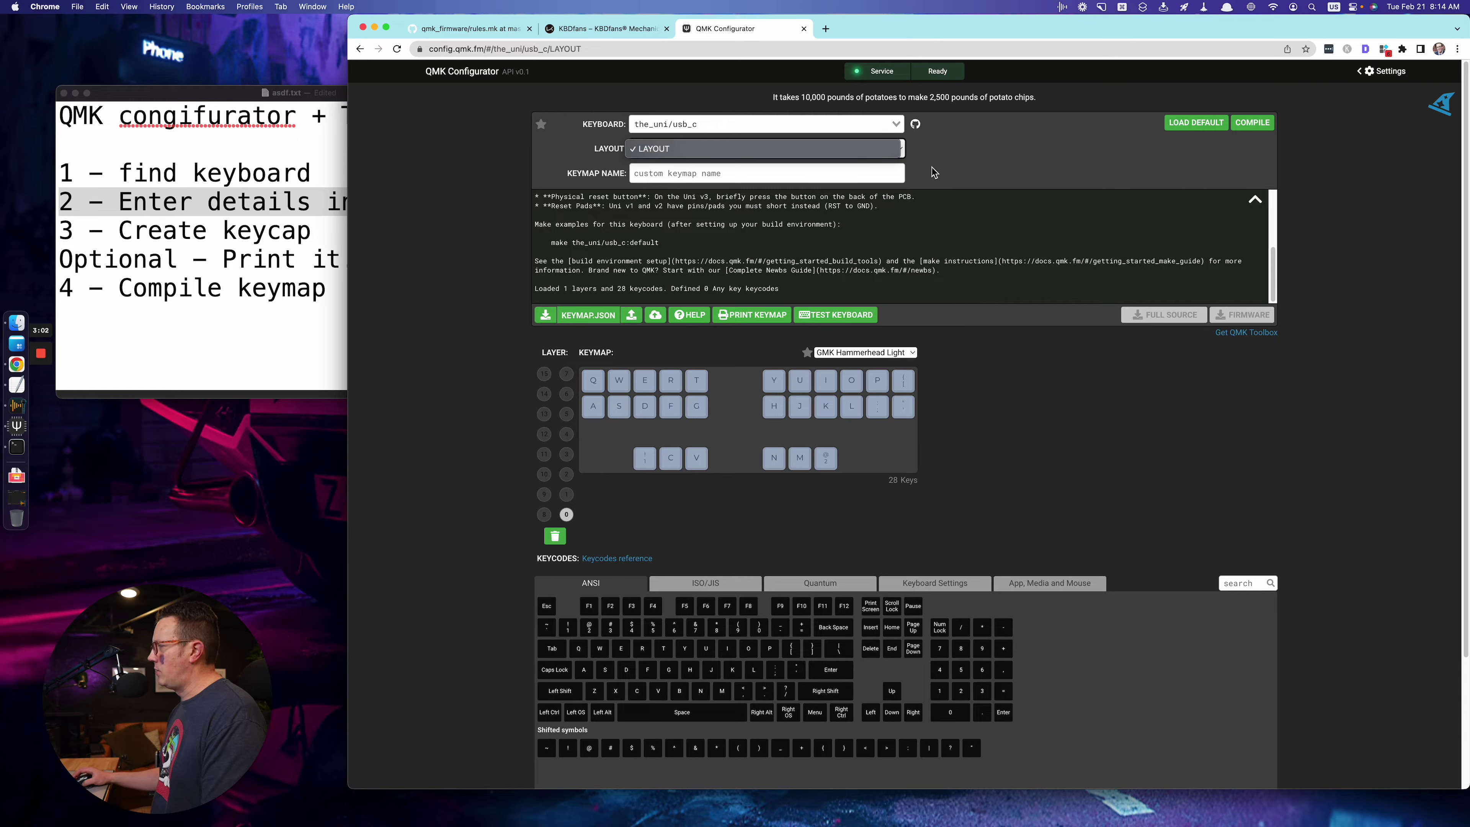
click(971, 156)
click(671, 174)
text(pete's_custom_keymap)
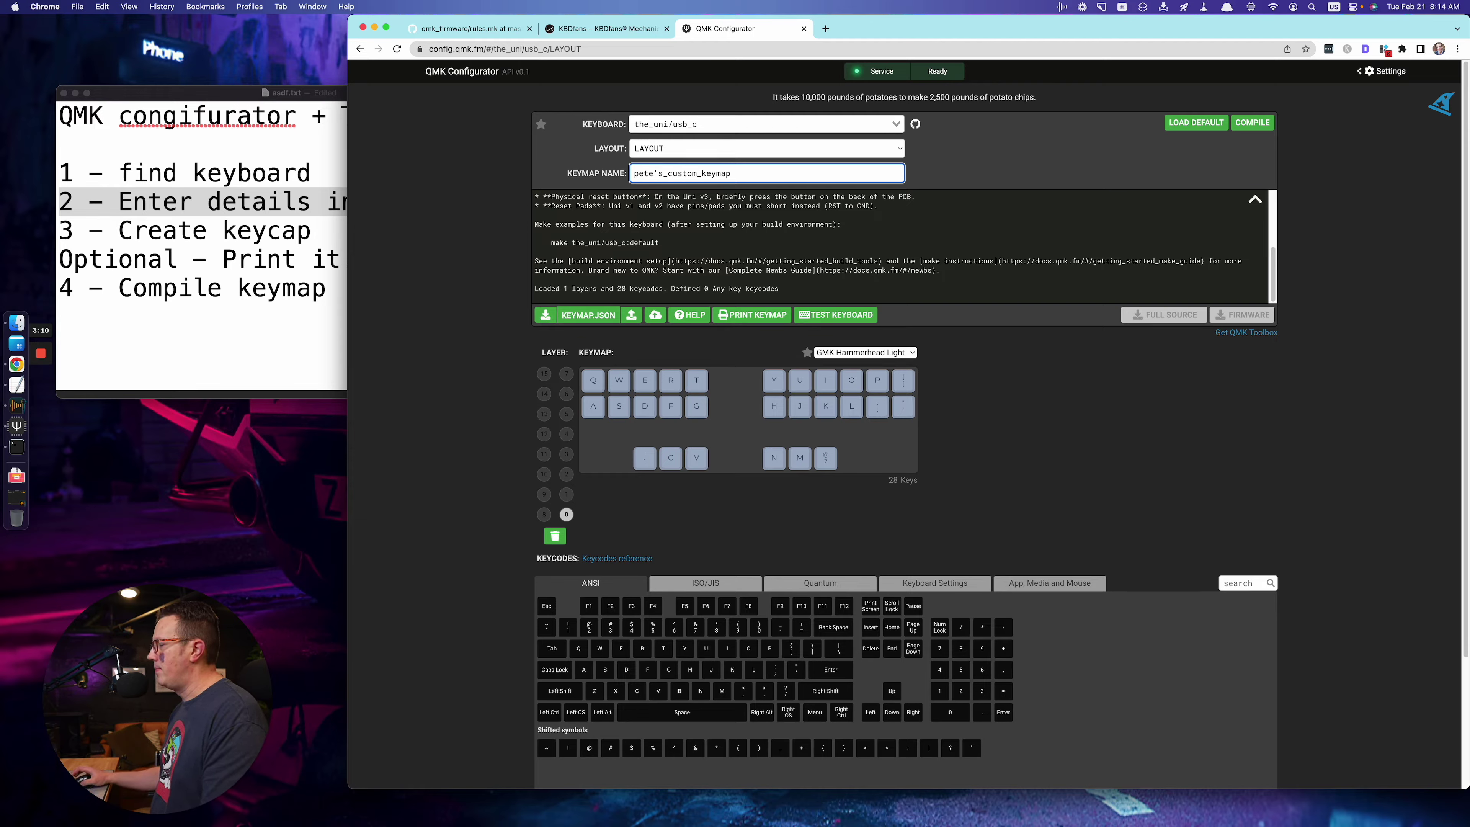
- Correct keycap to keymap in item 3 of the TextEdit workflow note
triple_click(174, 233)
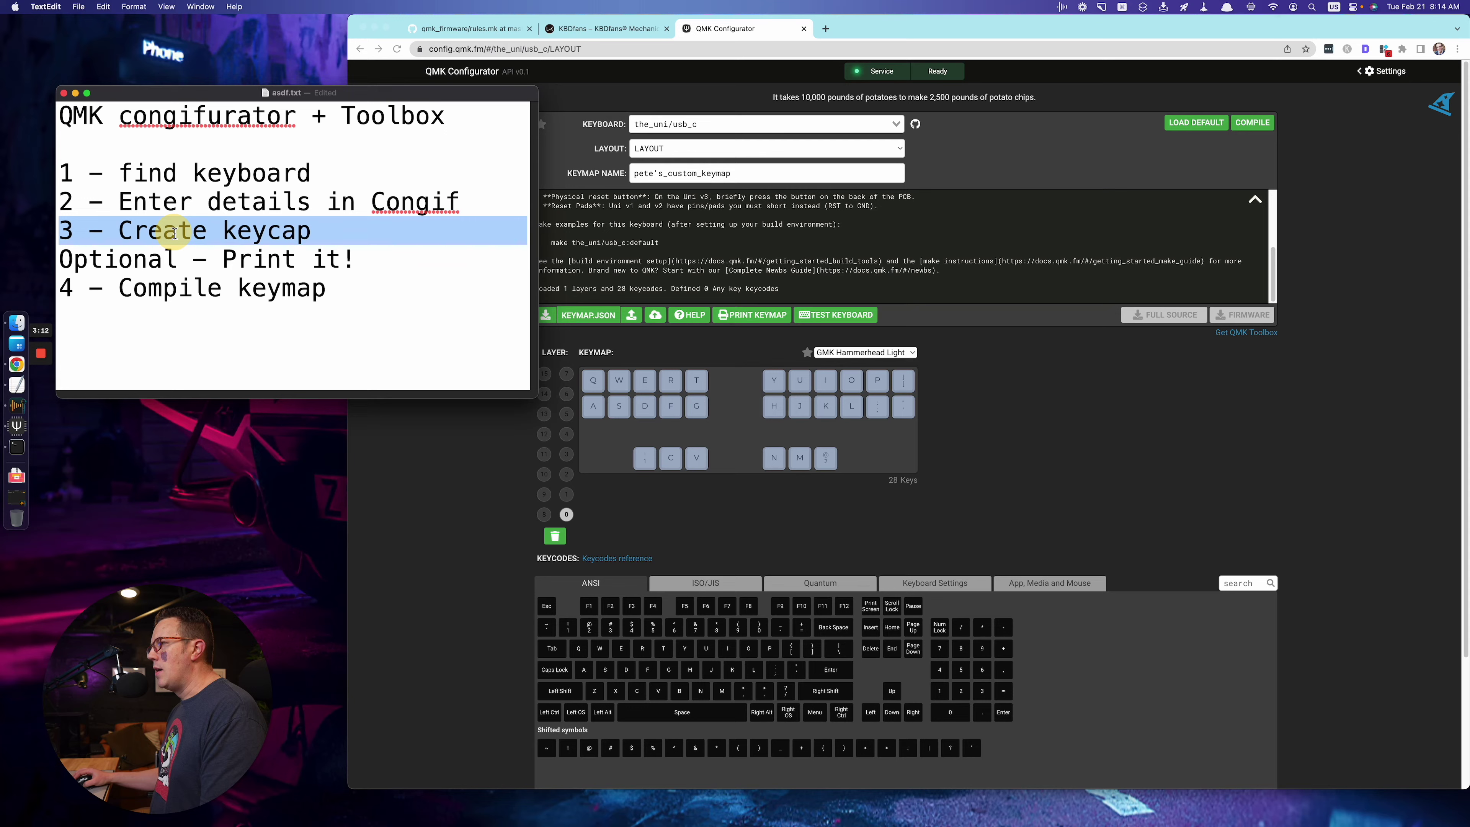
click(273, 233)
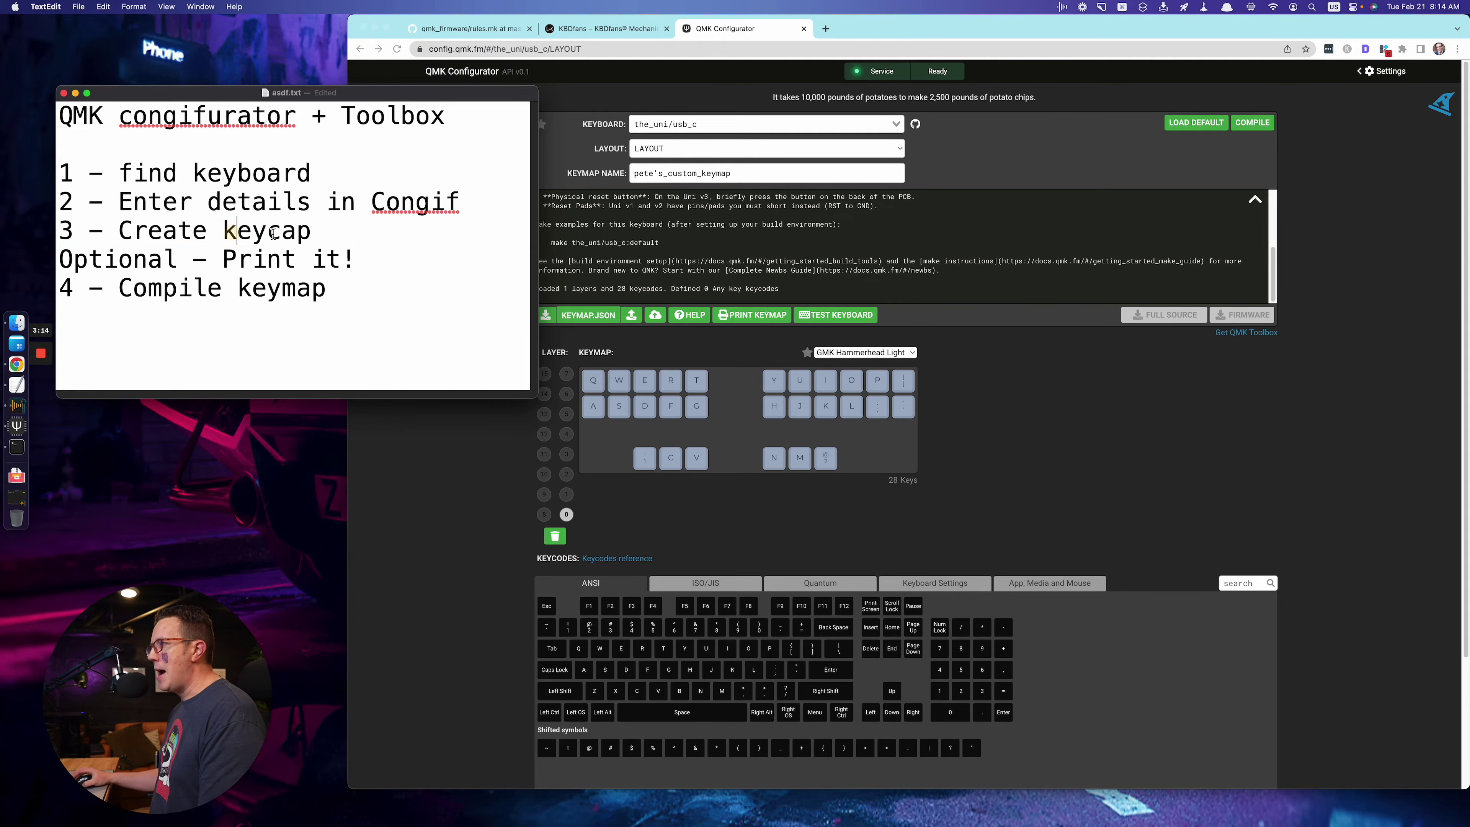
key(Delete)
text(m)
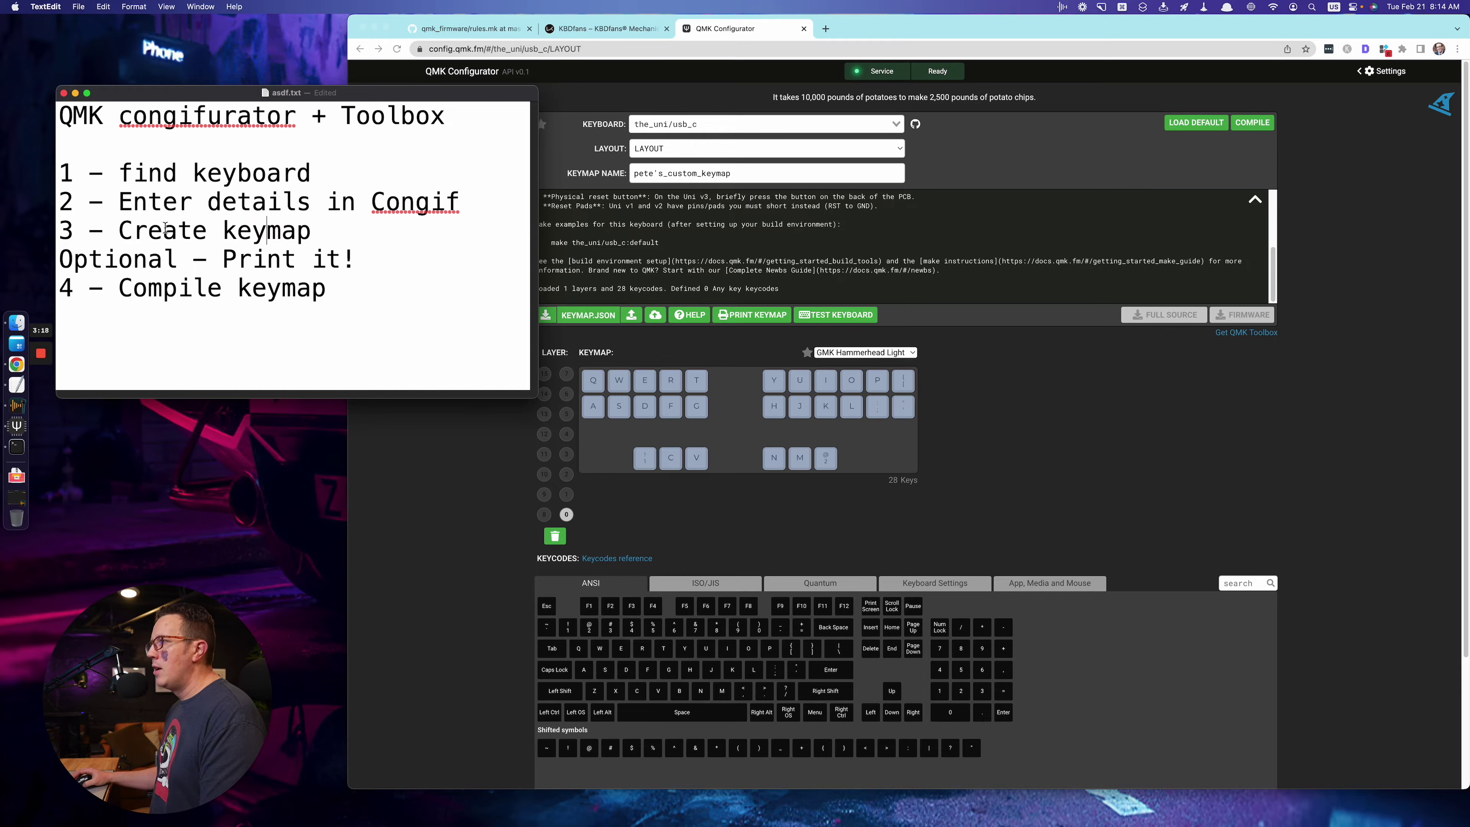
- Return to QMK Configurator in Chrome and enlarge the browser window over part of the workflow note
click(476, 446)
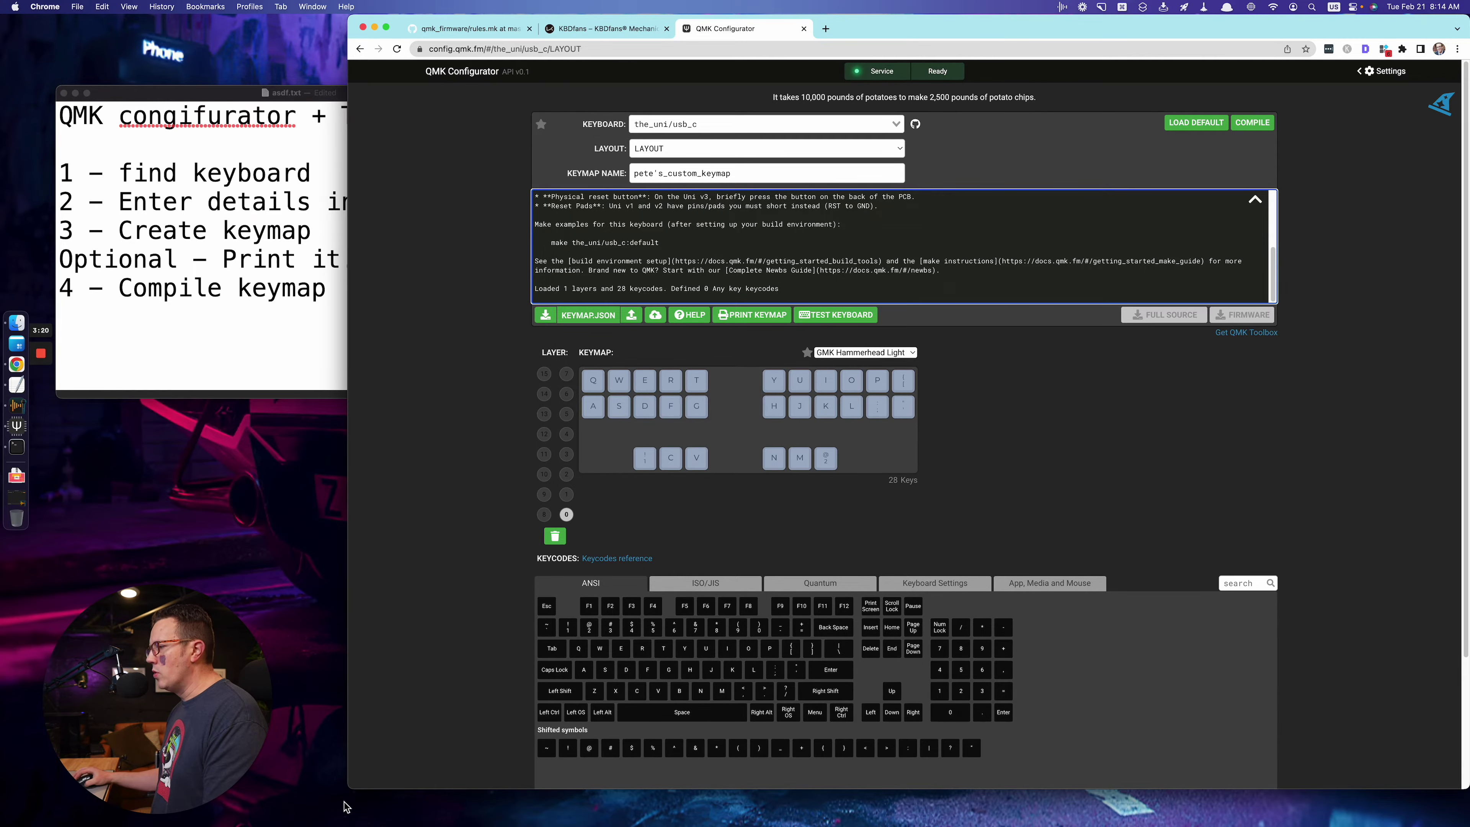
drag(350, 790, 286, 797)
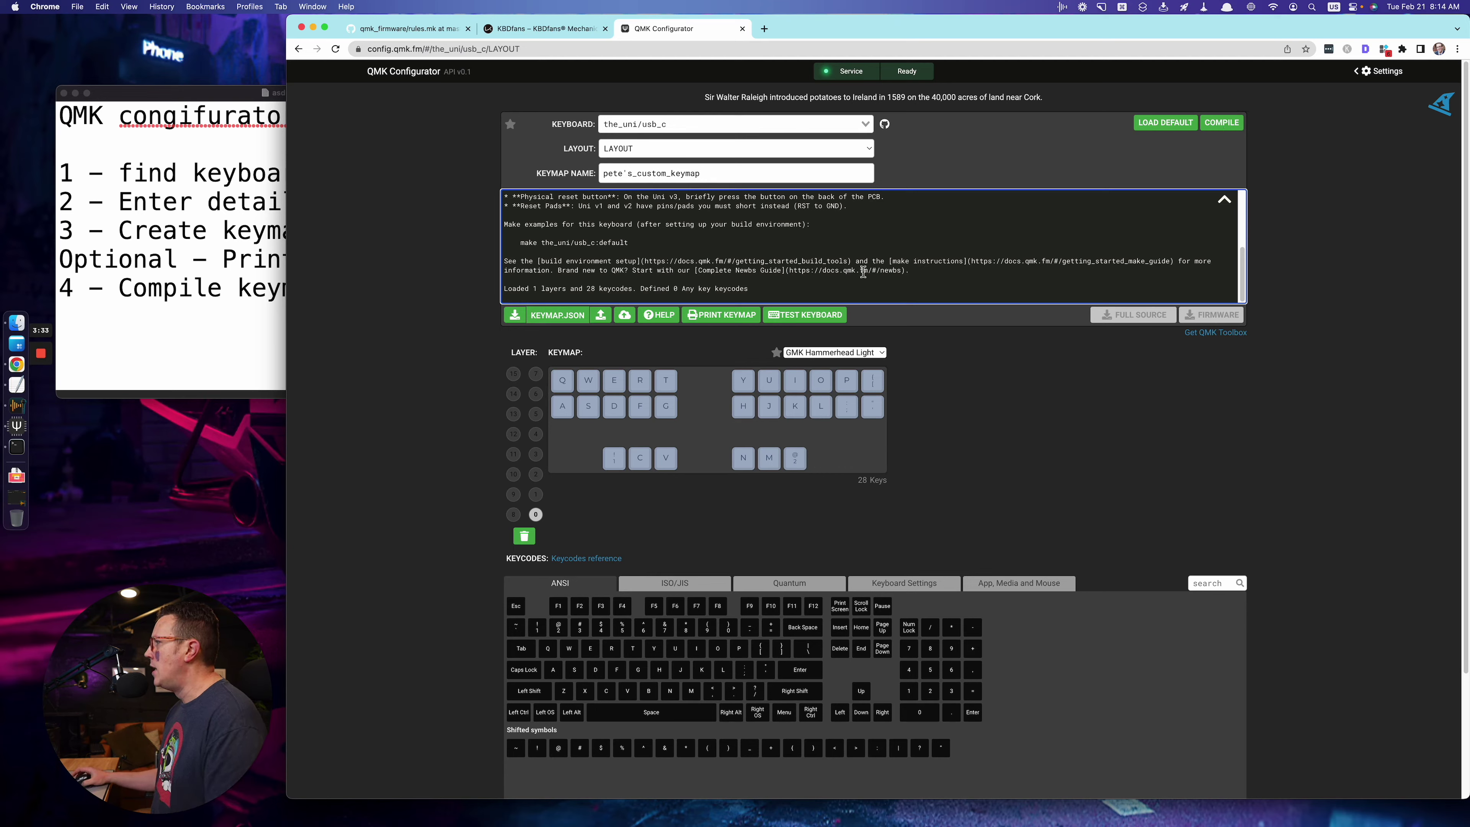
- Read the keyboard's firmware notes in the log, then start a keymap JSON upload and cancel it
scroll(731, 279, up, 10)
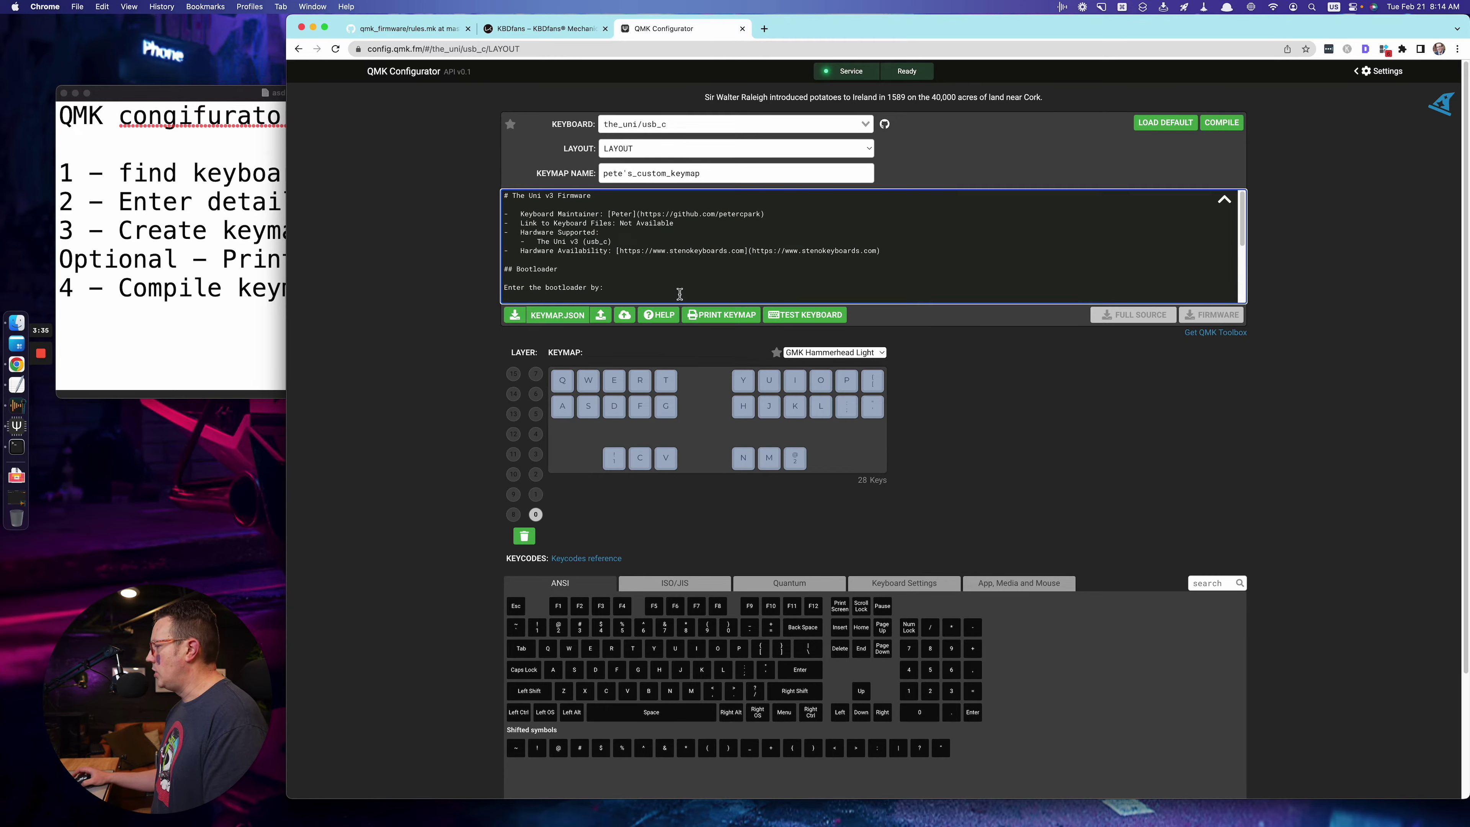
scroll(675, 286, down, 10)
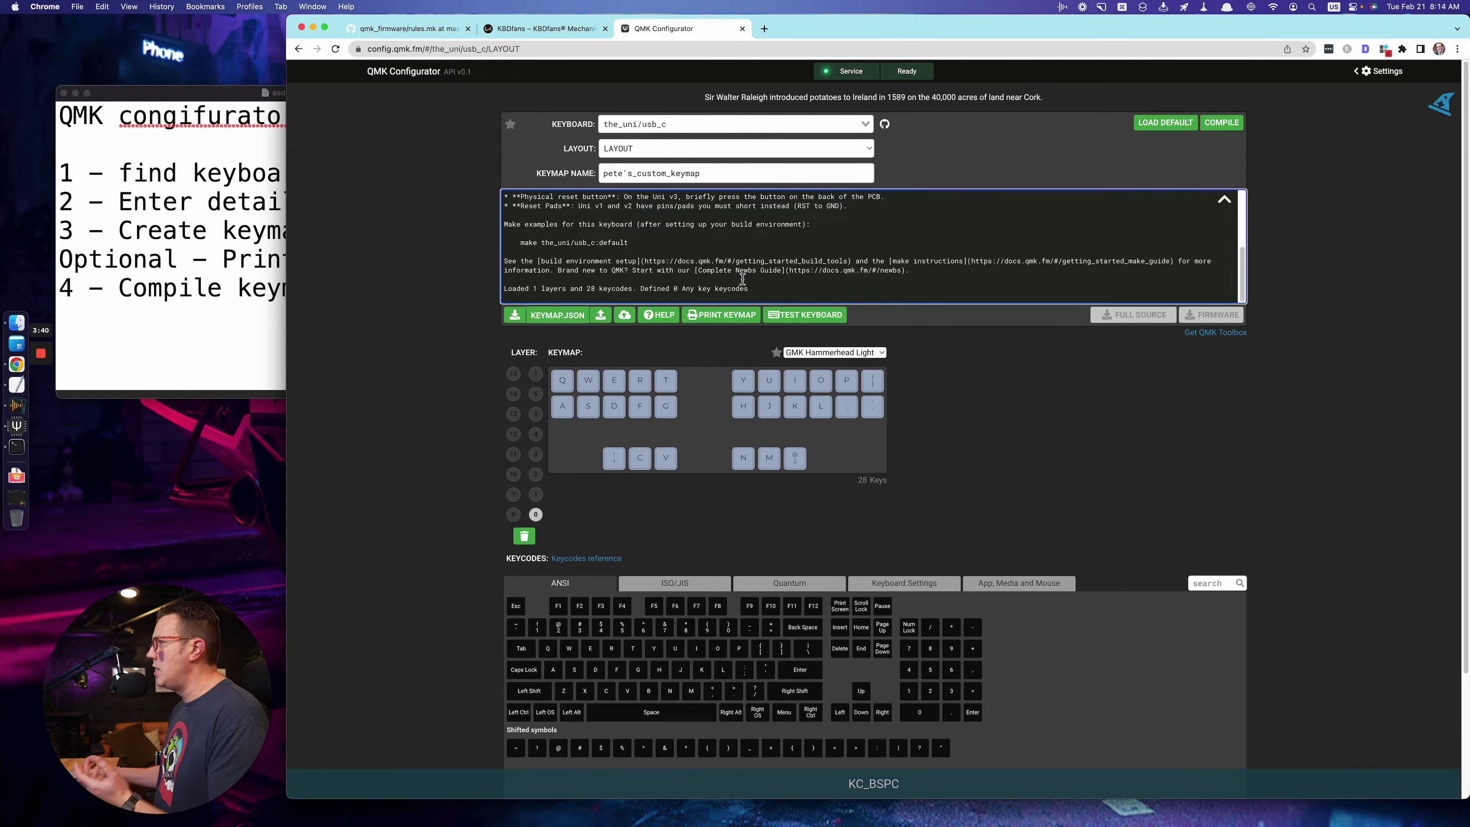
scroll(485, 282, down, 3)
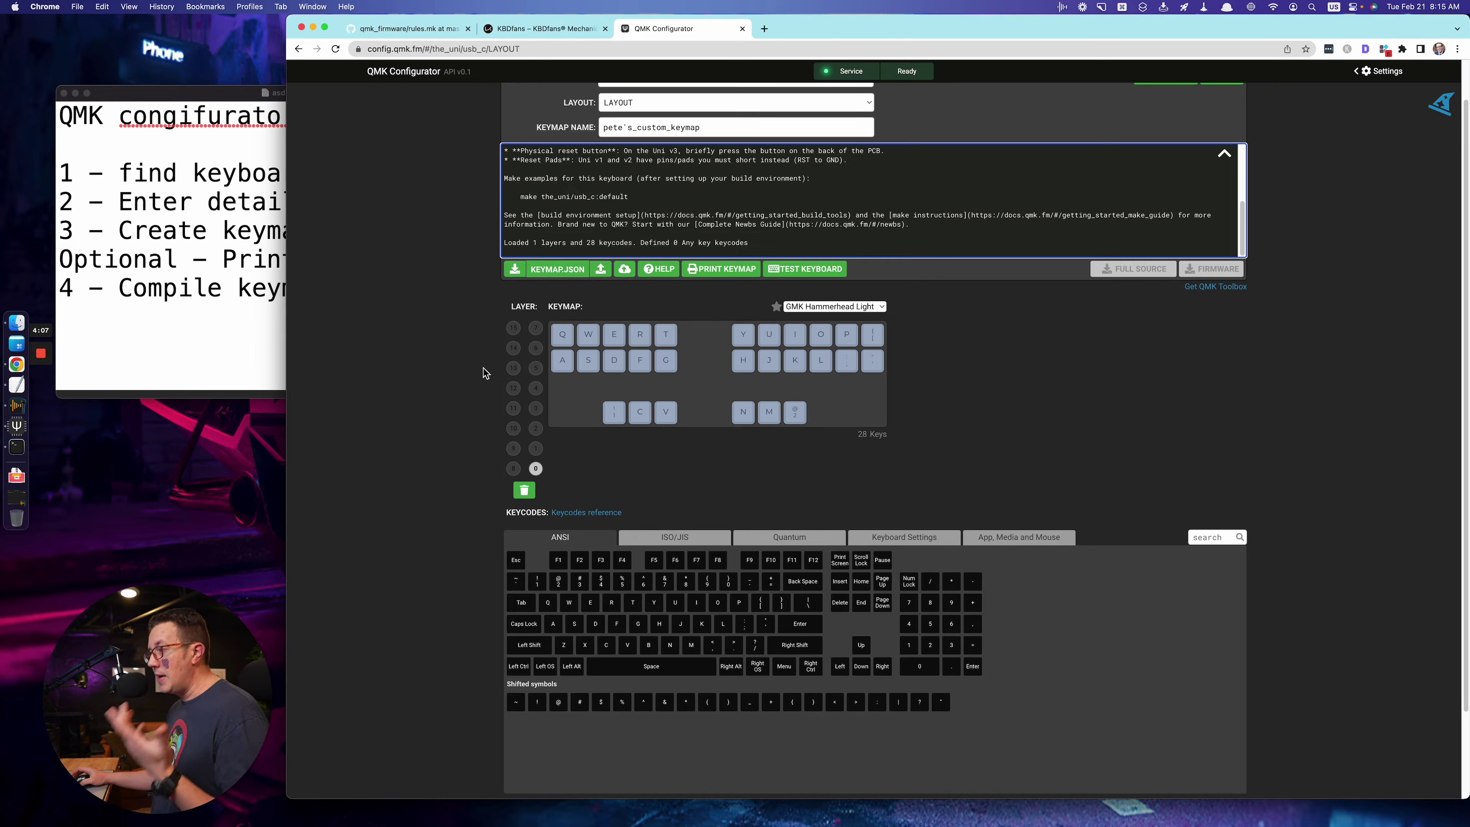
click(602, 270)
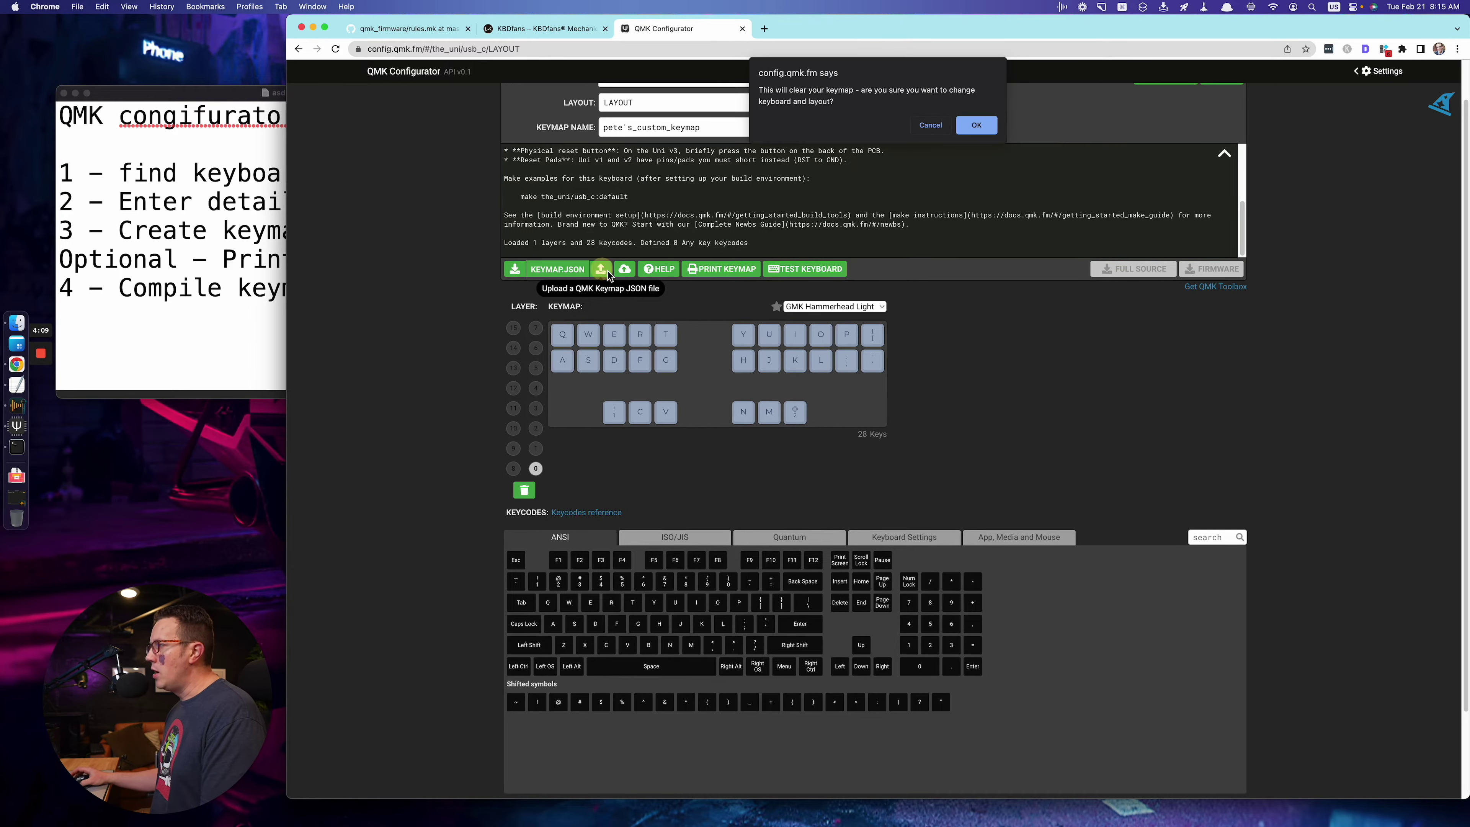
click(931, 126)
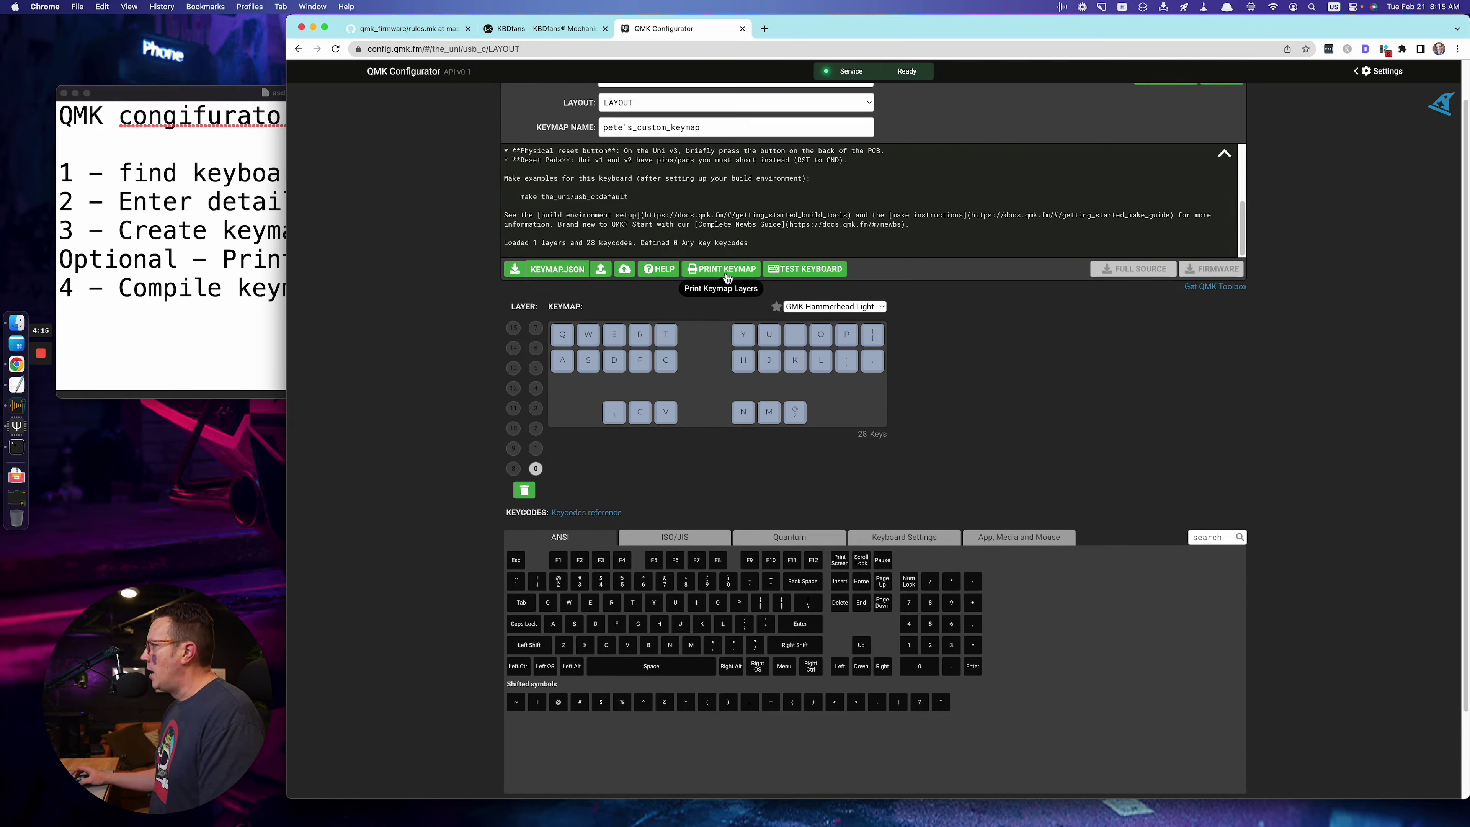
- Open the built-in keyboard tester and test a range of letter keys, the space bar and number keys 3 through 9
click(804, 269)
key(a)
key(s)
key(d)
key(f)
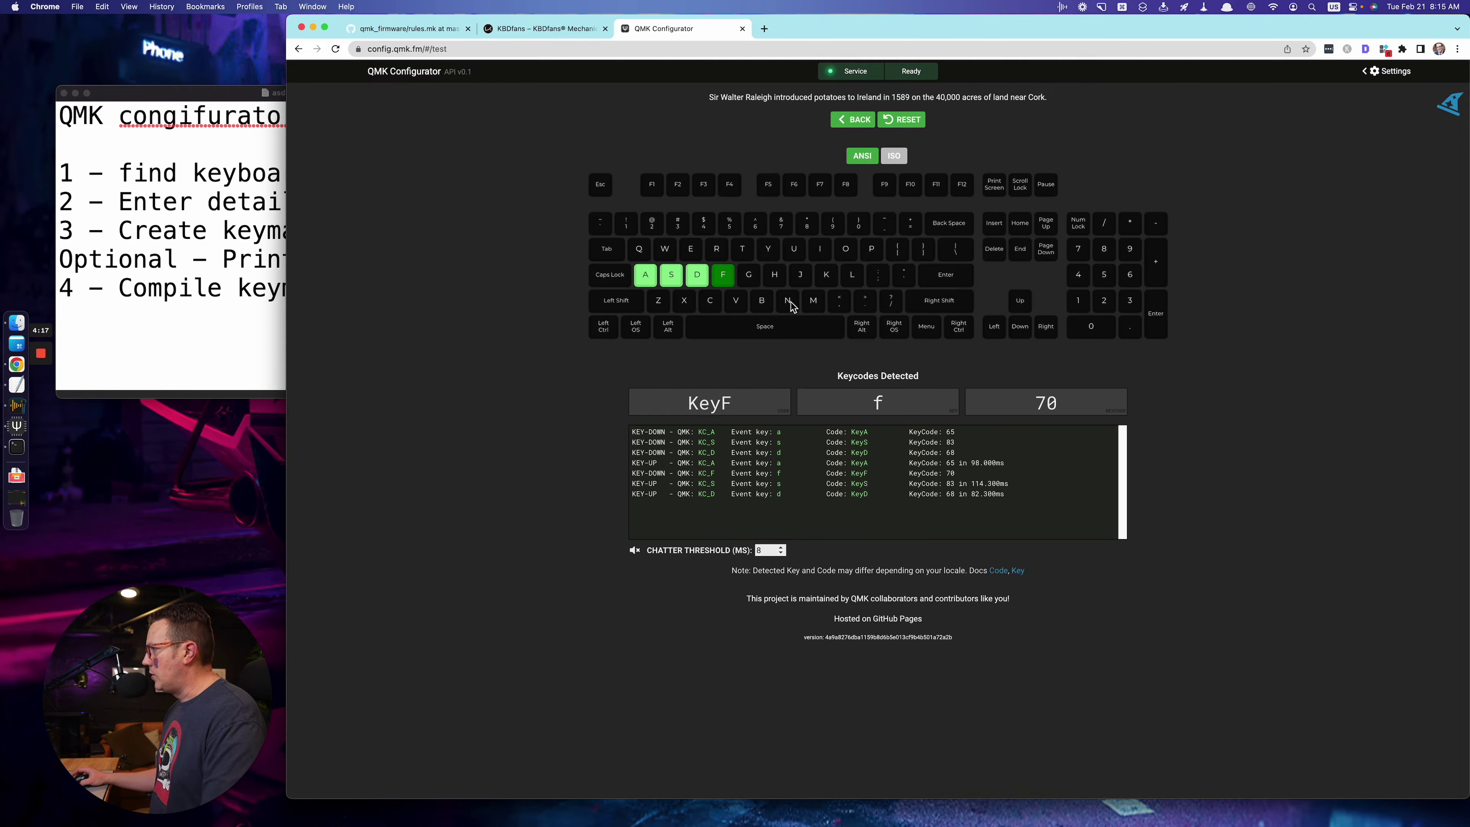
key(q)
key(w)
key(e)
key(r)
key(a)
key(s)
key(d)
key(f)
key(z)
key(x)
key(c)
key(v)
key(b)
key(h)
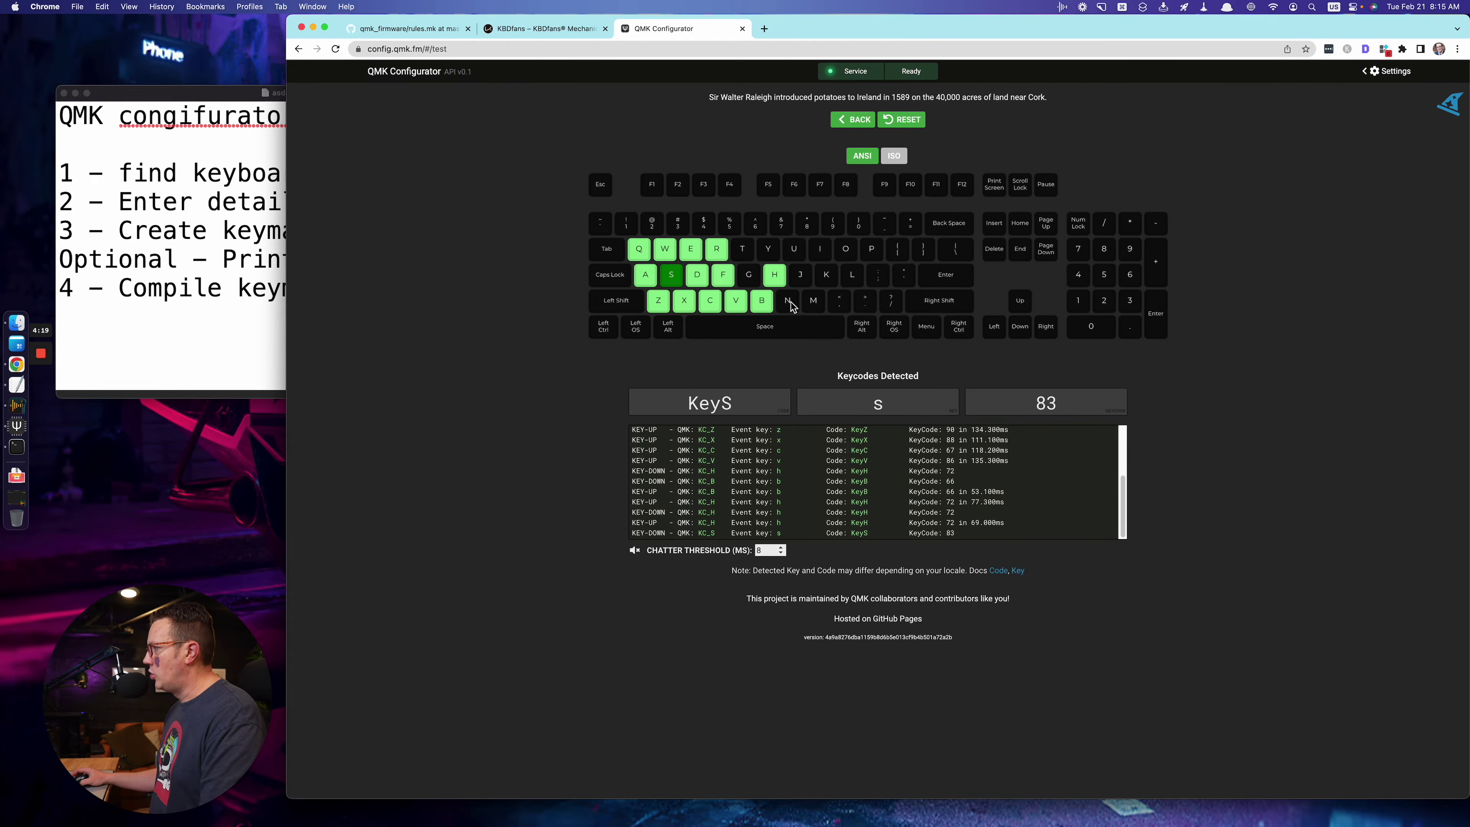
key(s)
key(d)
key(f)
key(g)
key(space)
key(t)
key(y)
key(u)
key(h)
key(space)
key(f)
key(g)
key(h)
key(j)
key(4)
key(5)
key(6)
key(3)
key(7)
key(6)
key(7)
key(8)
key(9)
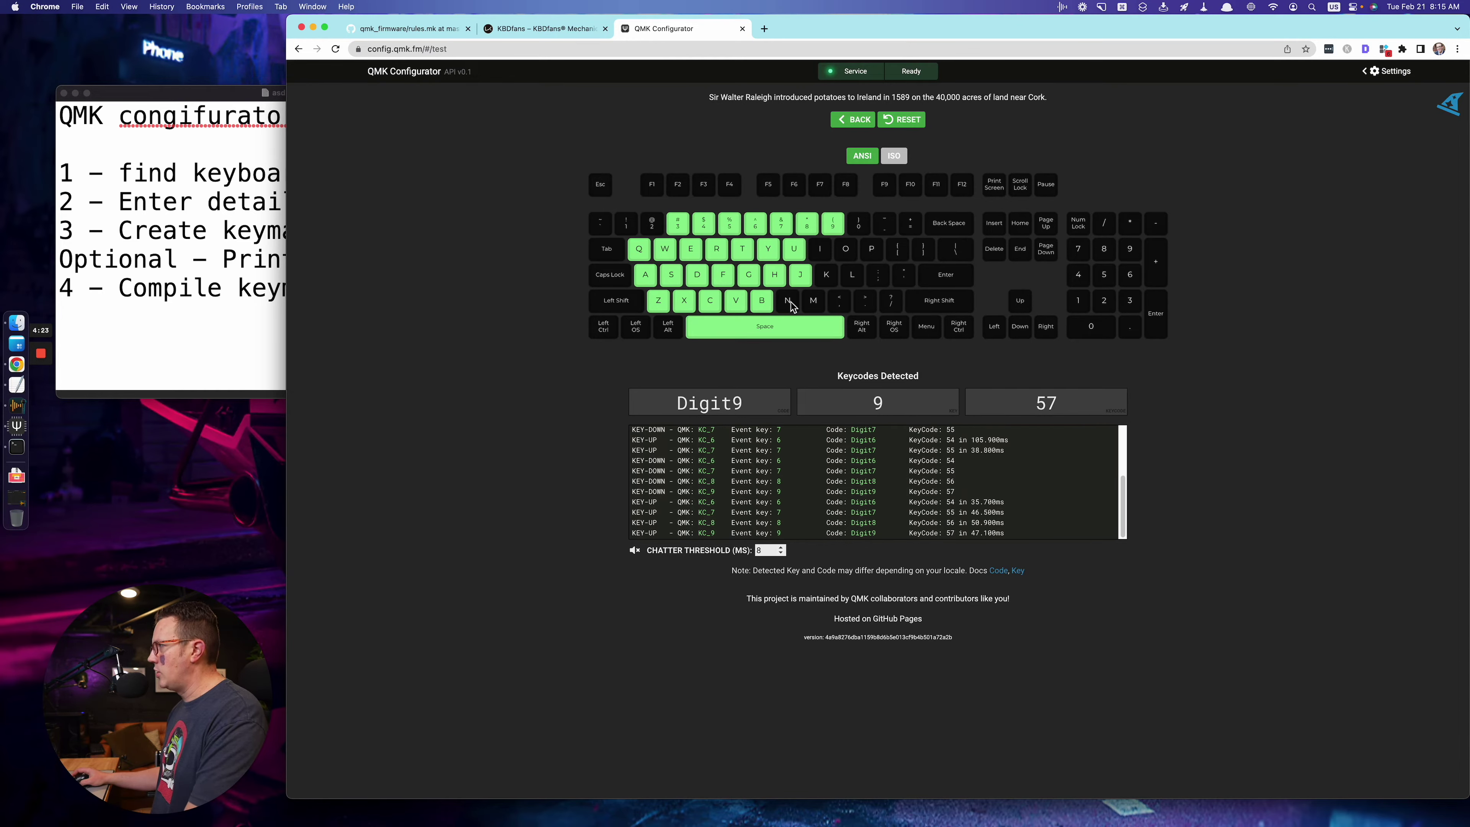
- Test the A, S and D keys on en.key-test.ru in a new tab and return to the keymap editor
key(super+t)
text(en.key-test.ru)
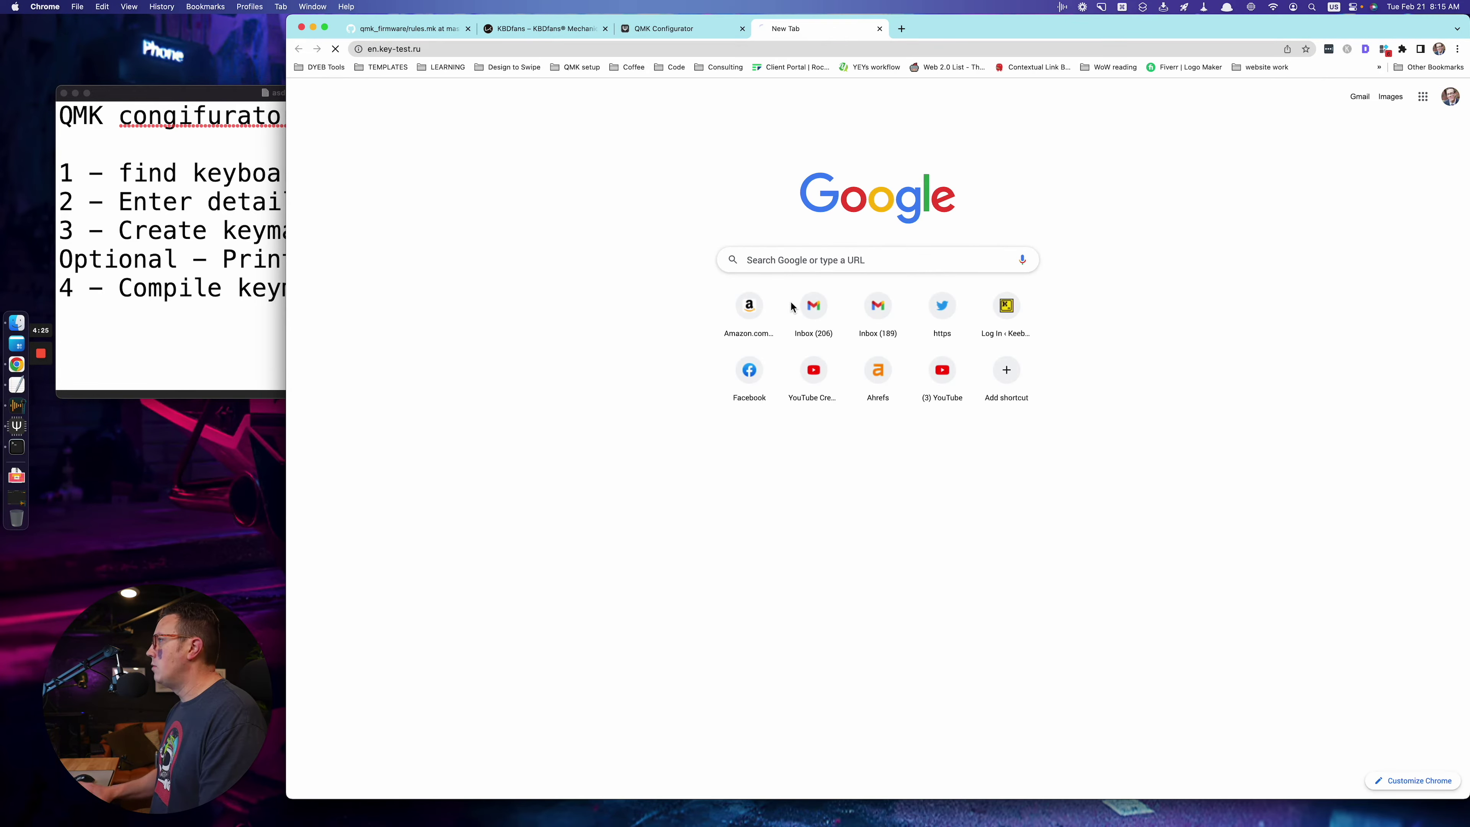
key(Return)
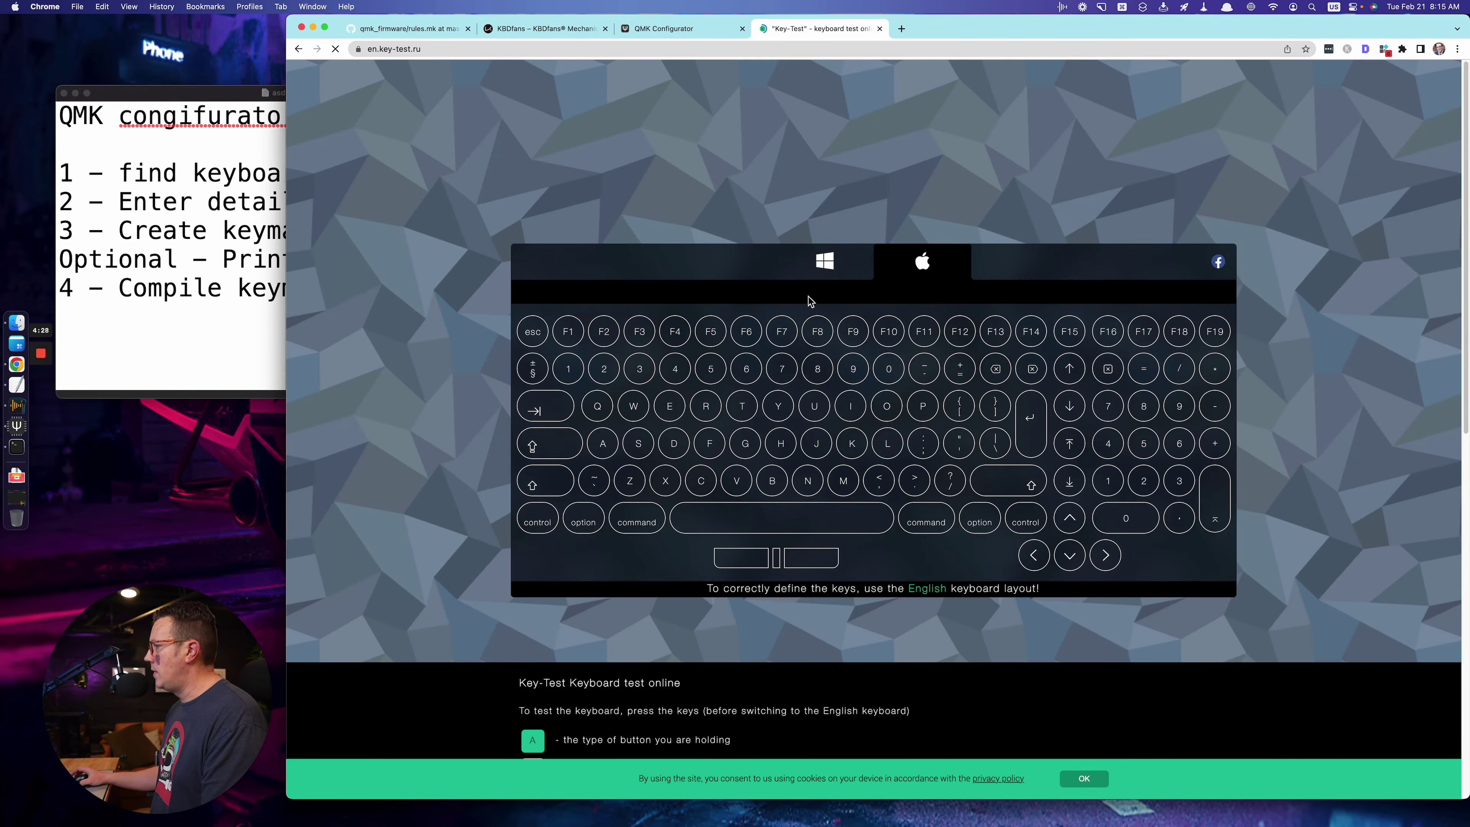
key(a)
key(s)
key(d)
key(d)
key(s)
key(a)
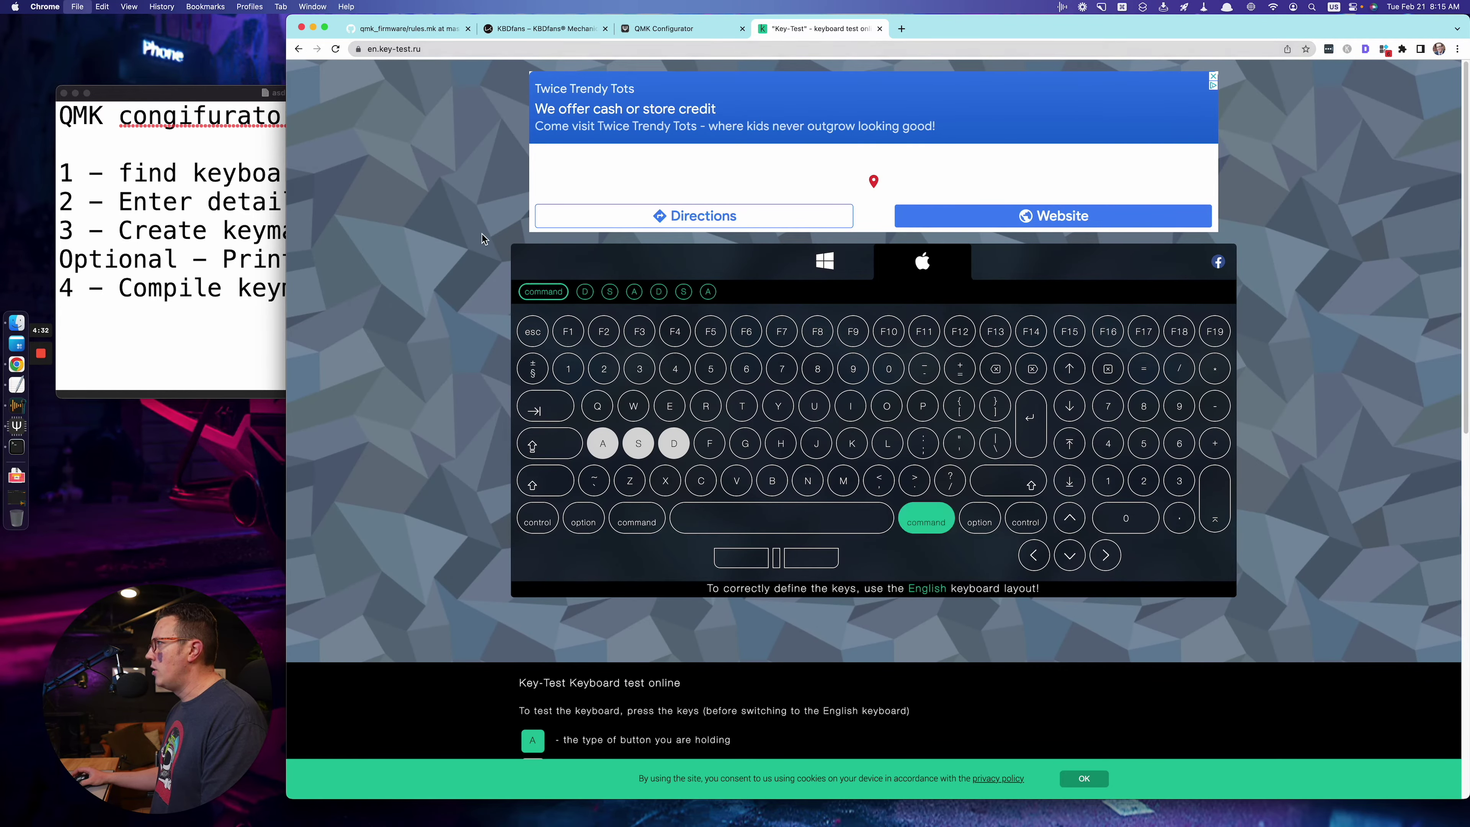
key(super+w)
click(866, 119)
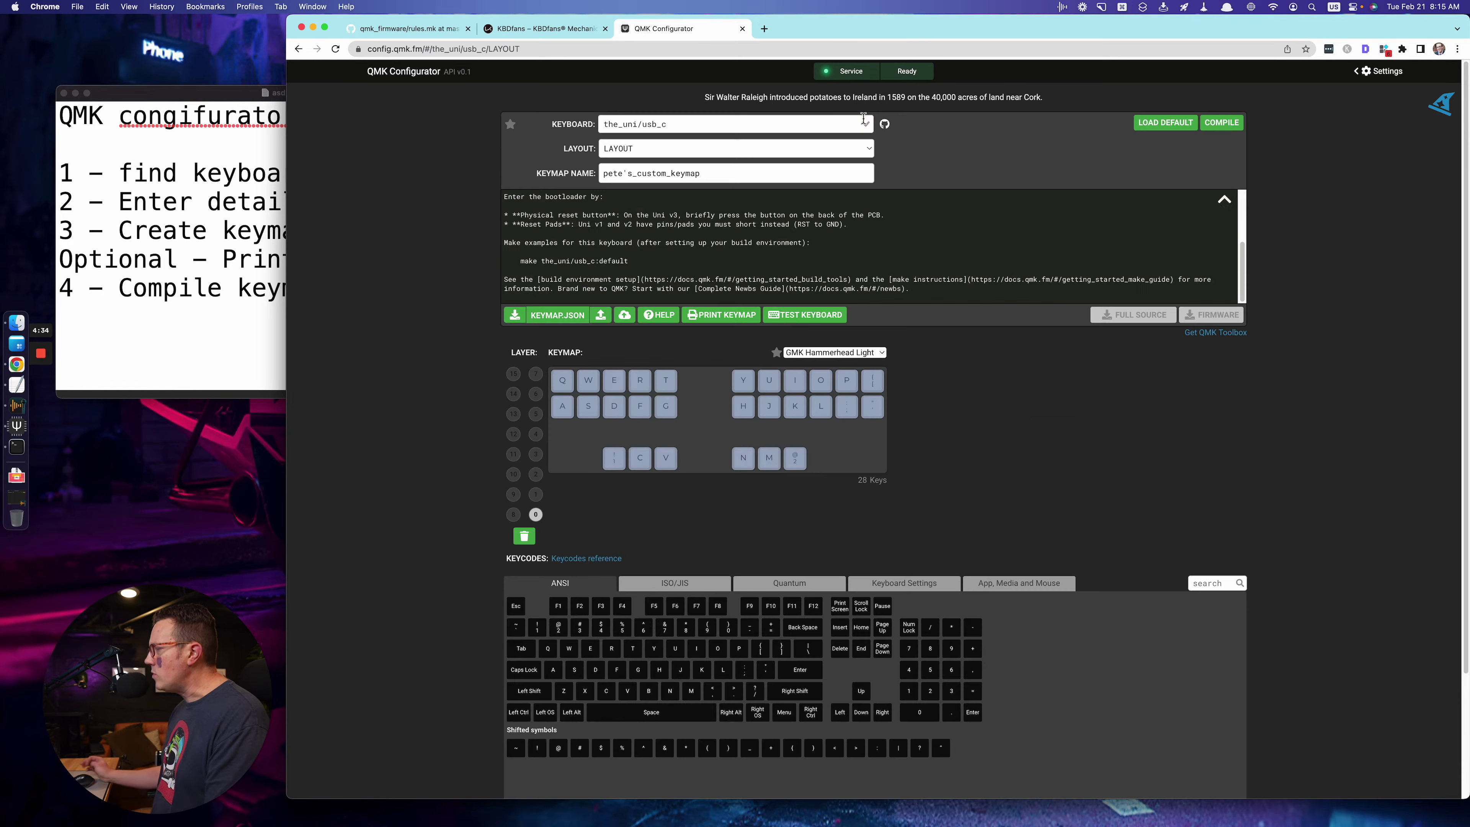
- Examine layers 1 through 6 of the keymap and go back to layer 0
scroll(488, 532, down, 3)
scroll(485, 533, down, 3)
scroll(533, 403, up, 5)
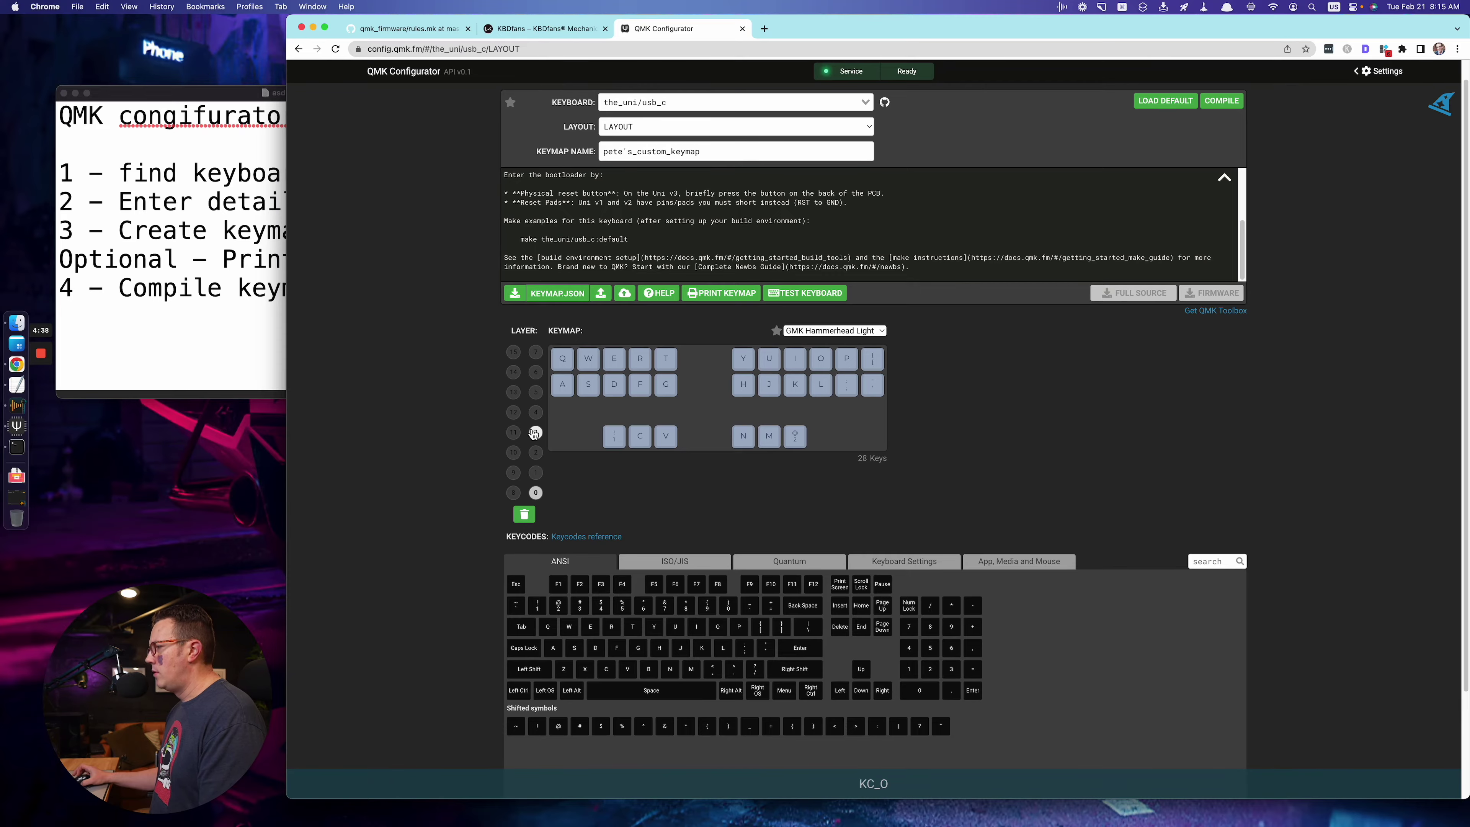
scroll(524, 382, down, 2)
scroll(523, 372, up, 5)
scroll(525, 386, down, 2)
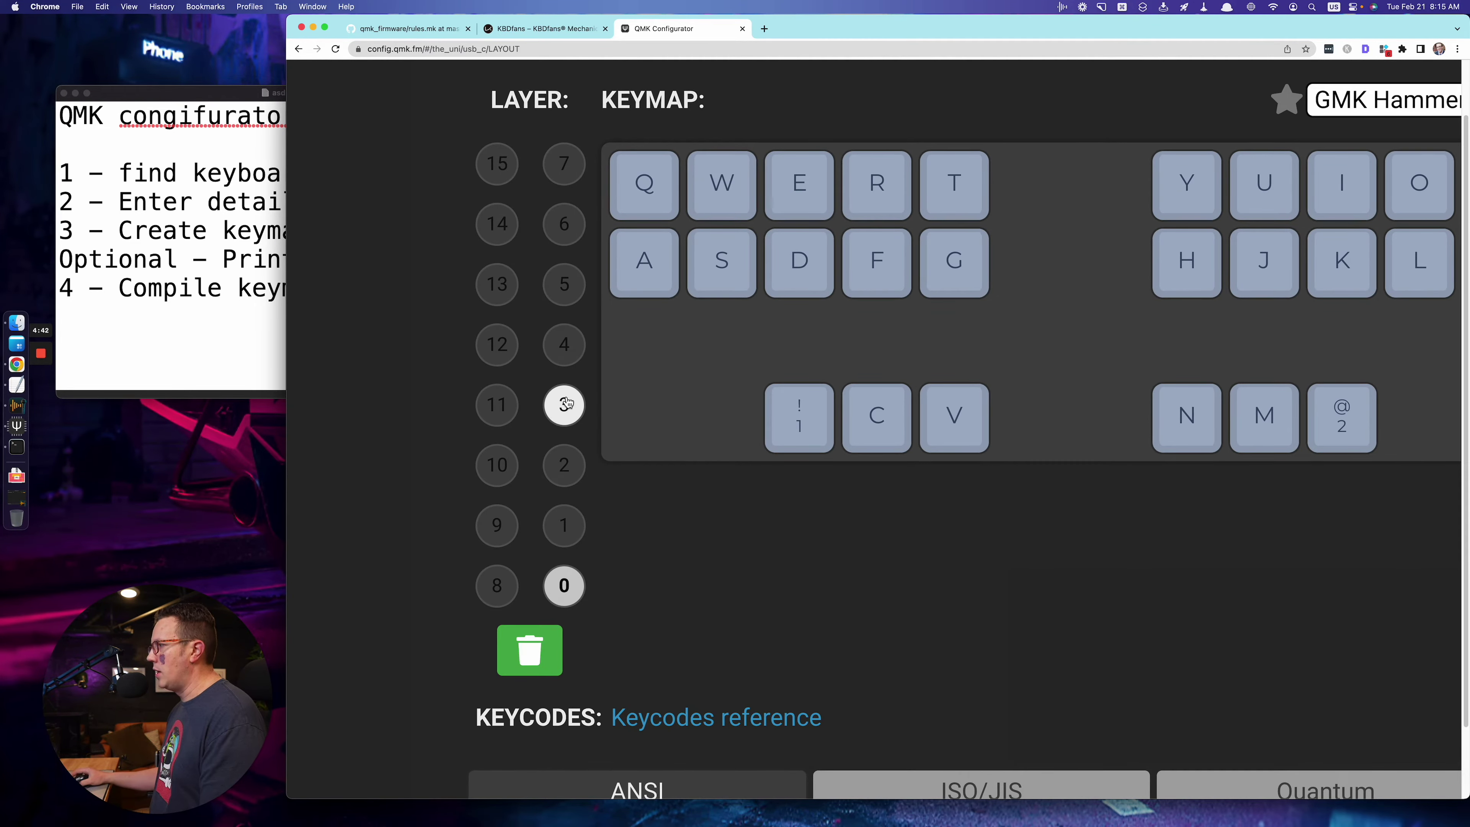
scroll(565, 402, up, 1)
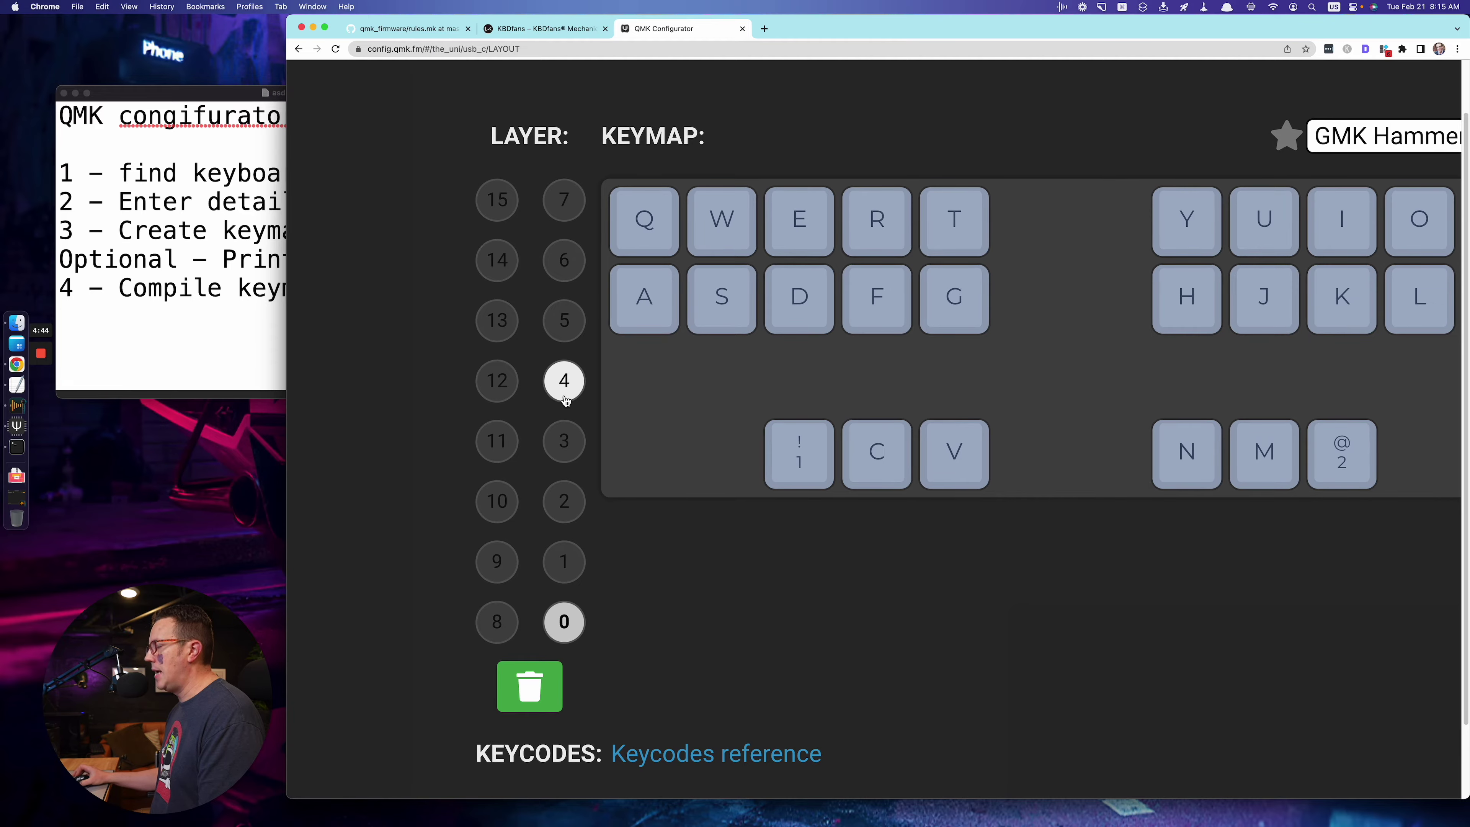
scroll(565, 400, down, 3)
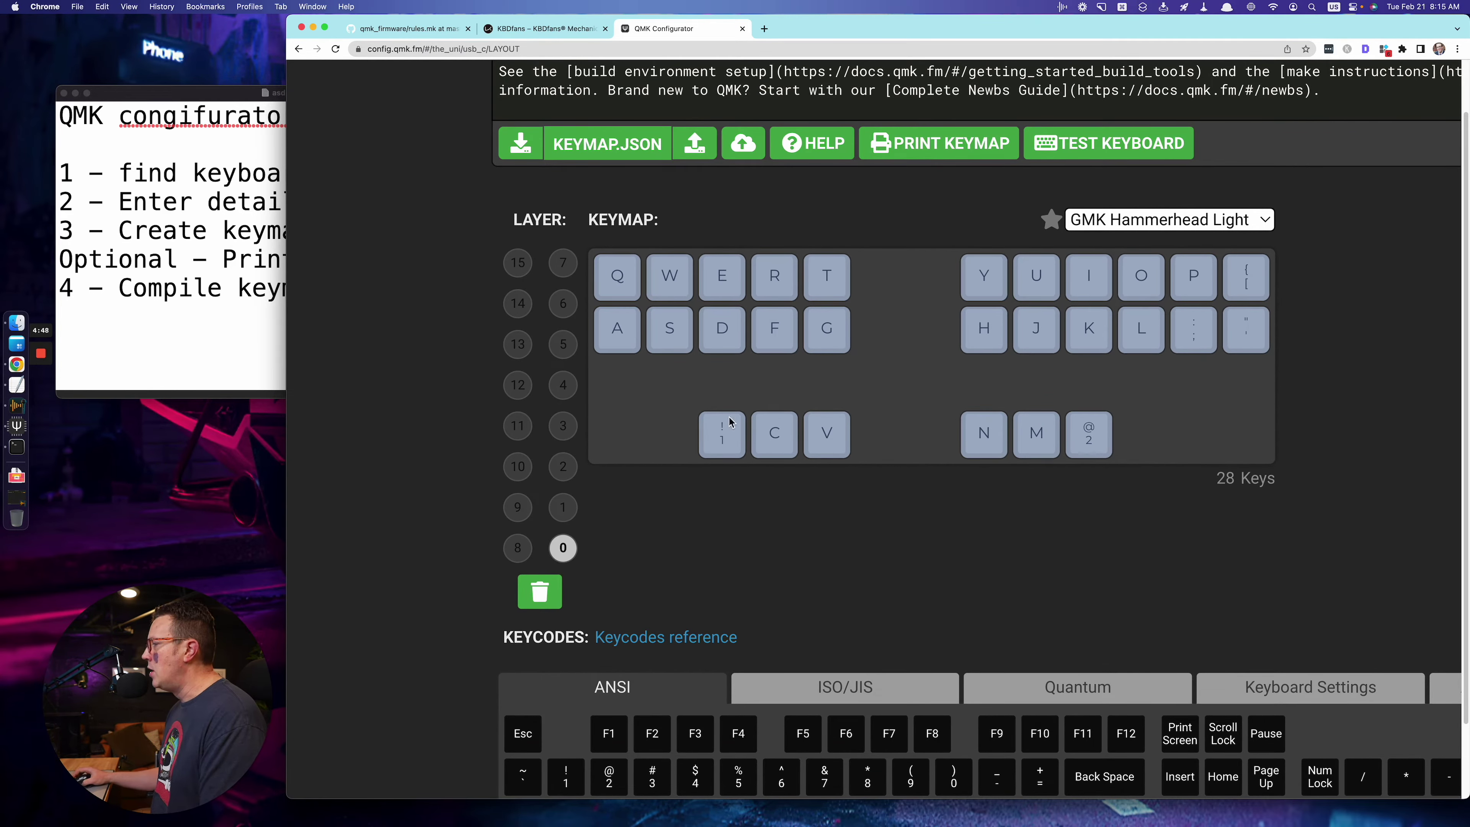
click(562, 507)
click(562, 468)
click(562, 426)
click(562, 386)
click(563, 345)
click(565, 303)
click(565, 508)
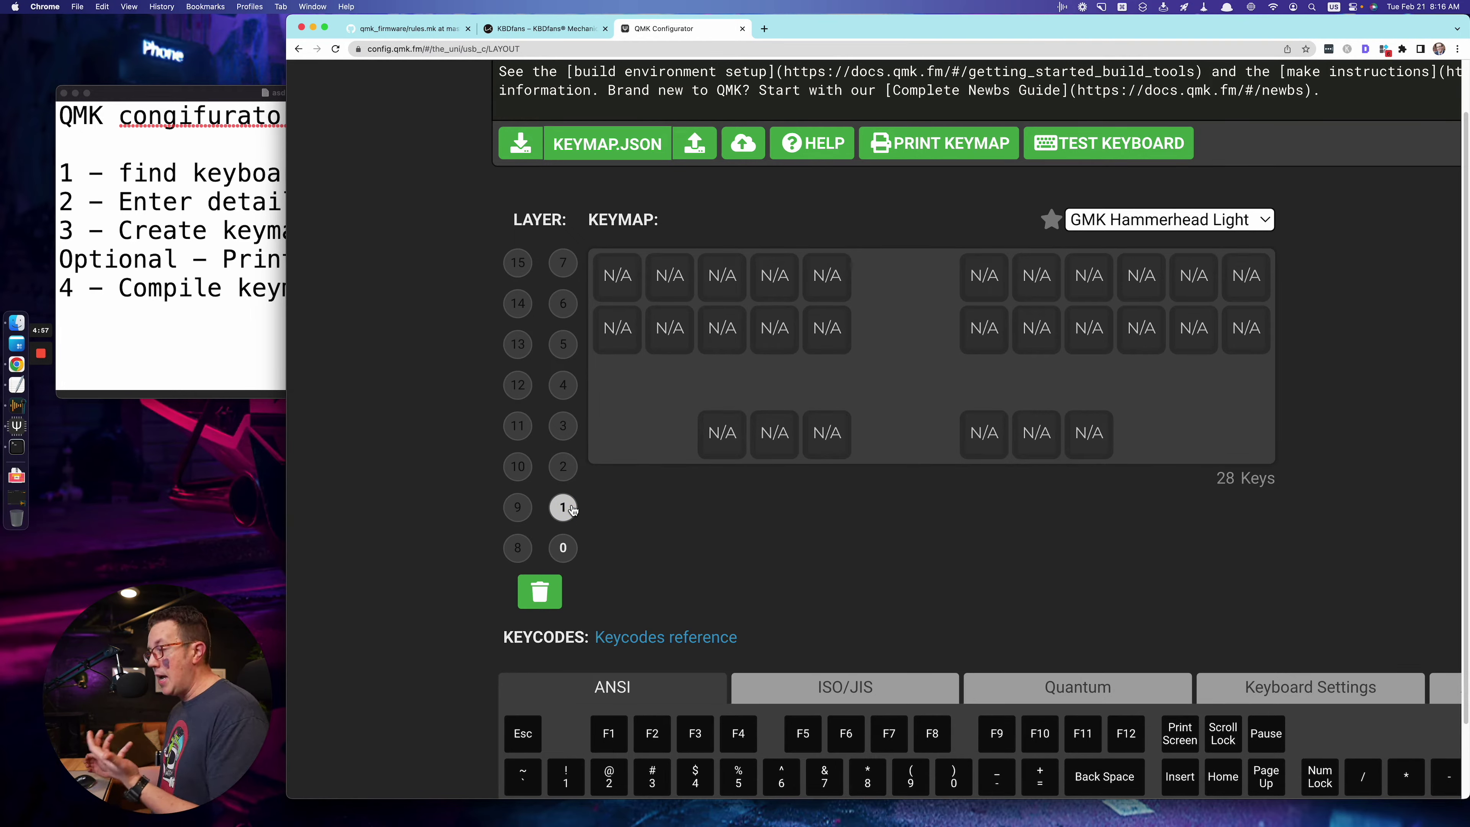
click(563, 548)
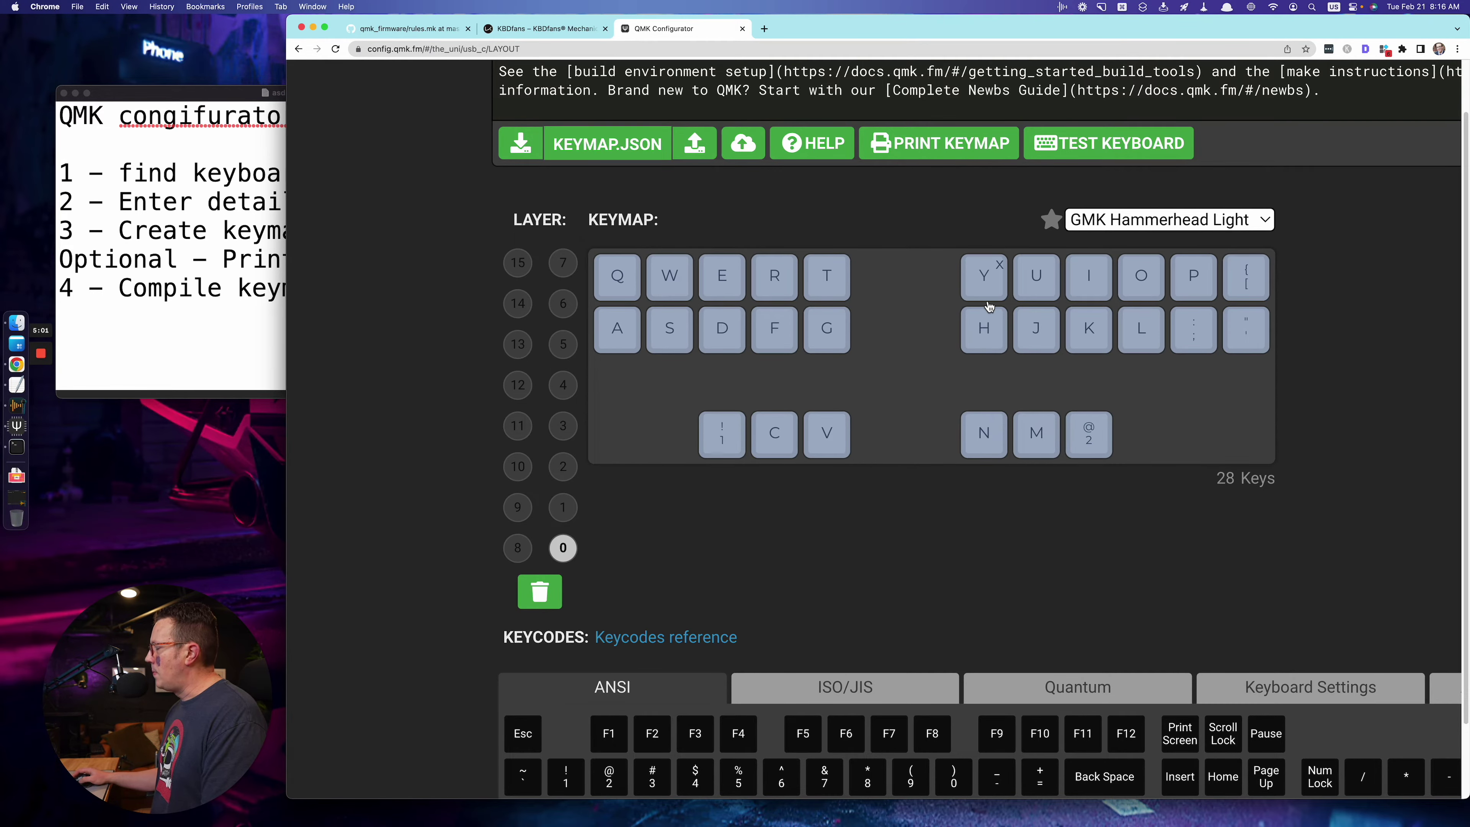
- Look through the ANSI, Quantum, Keyboard Settings and App, Media and Mouse keycodes, finishing on the ISO/JIS set
scroll(992, 313, down, 3)
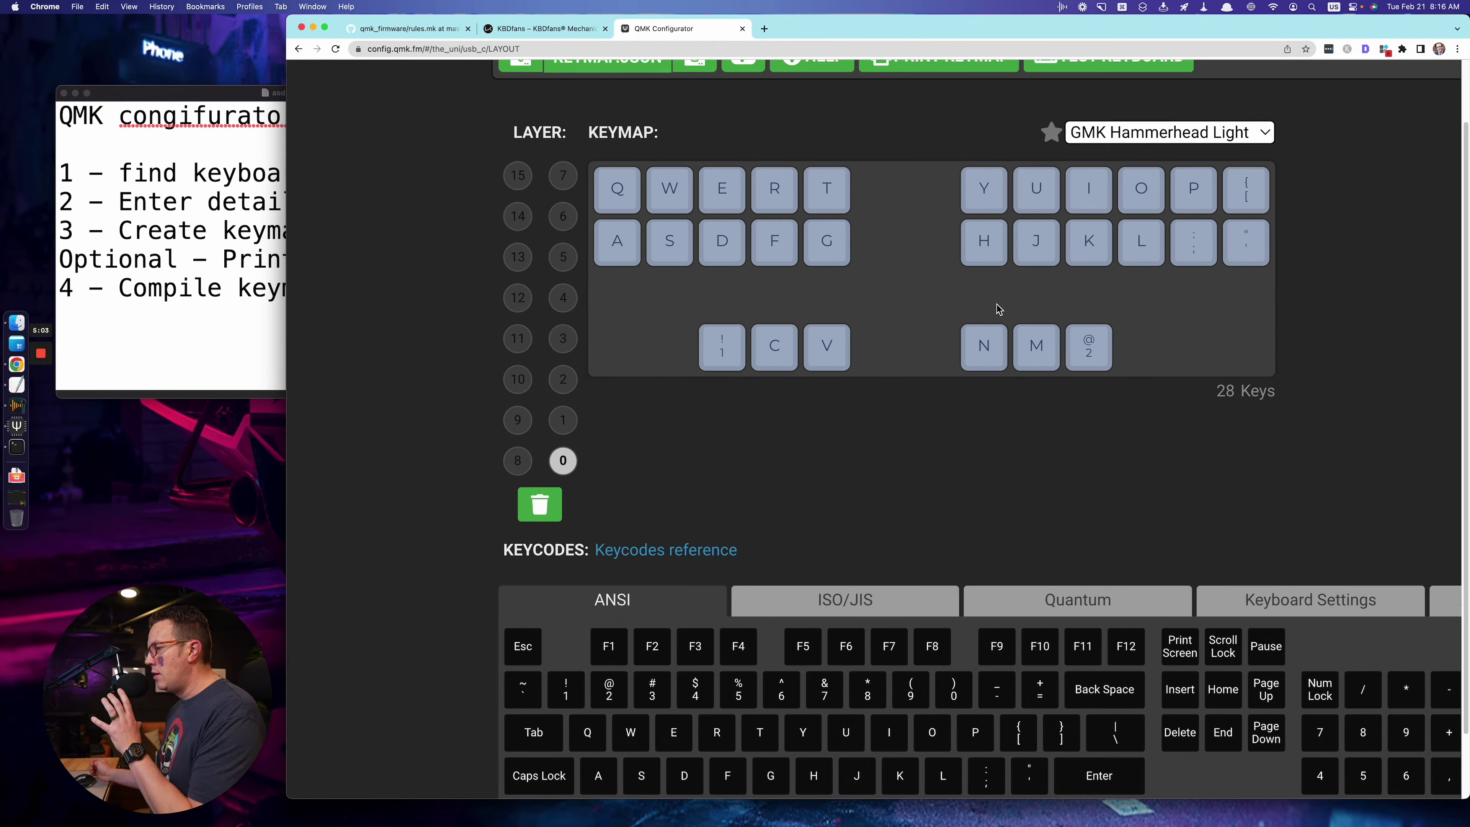
scroll(997, 308, down, 8)
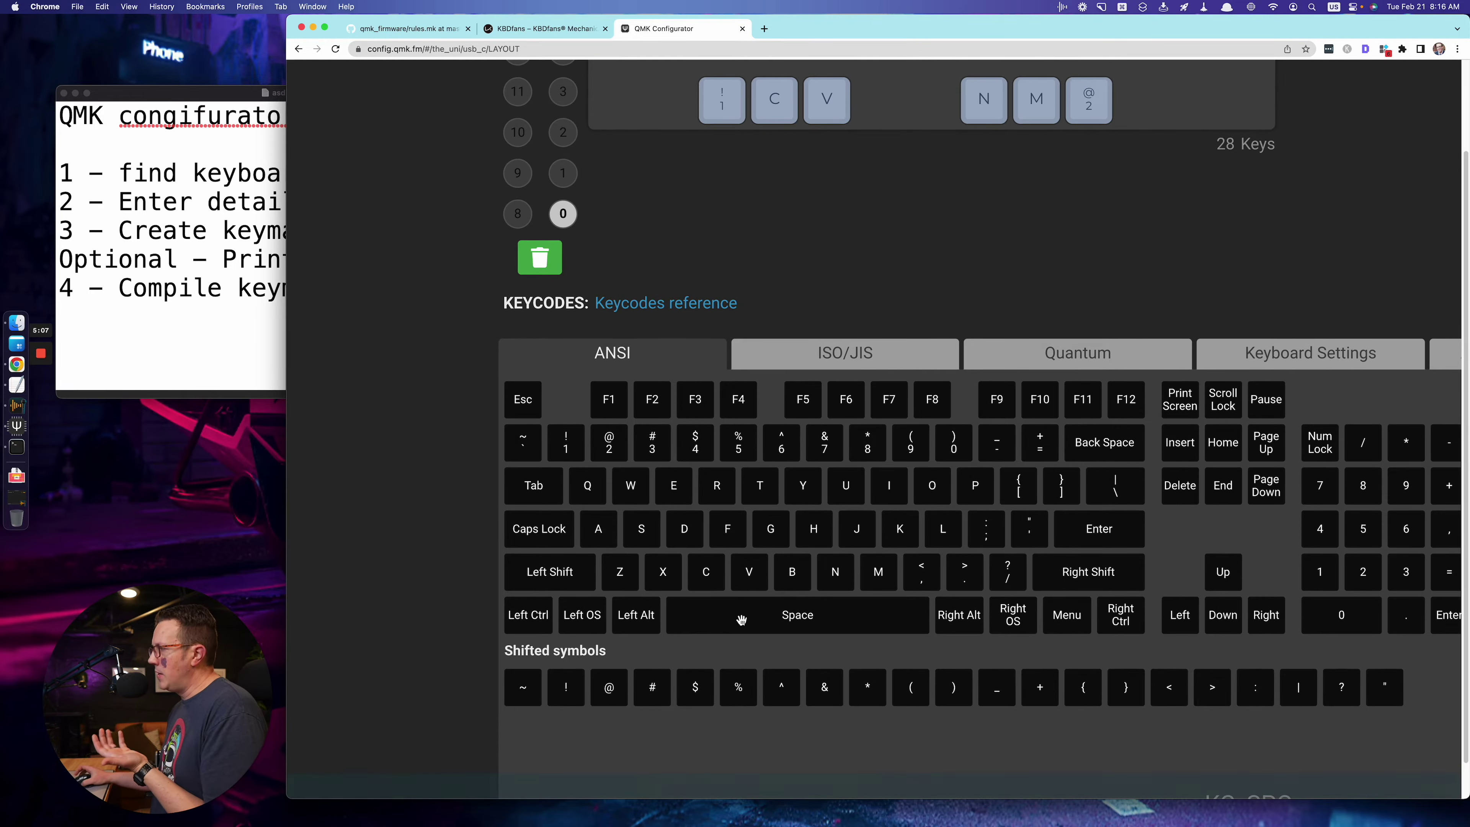
scroll(740, 619, down, 3)
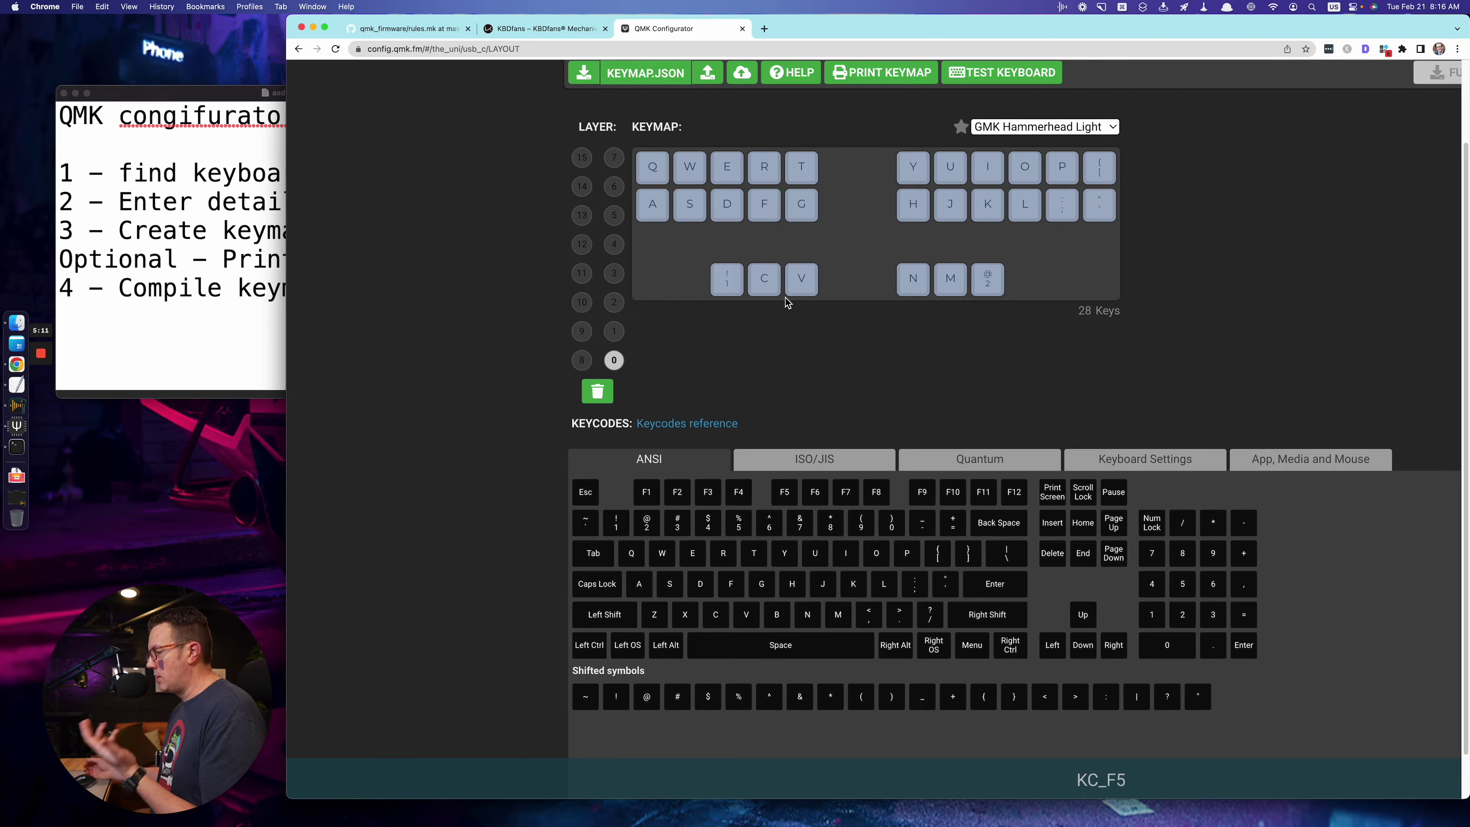
click(818, 461)
click(963, 459)
click(1133, 466)
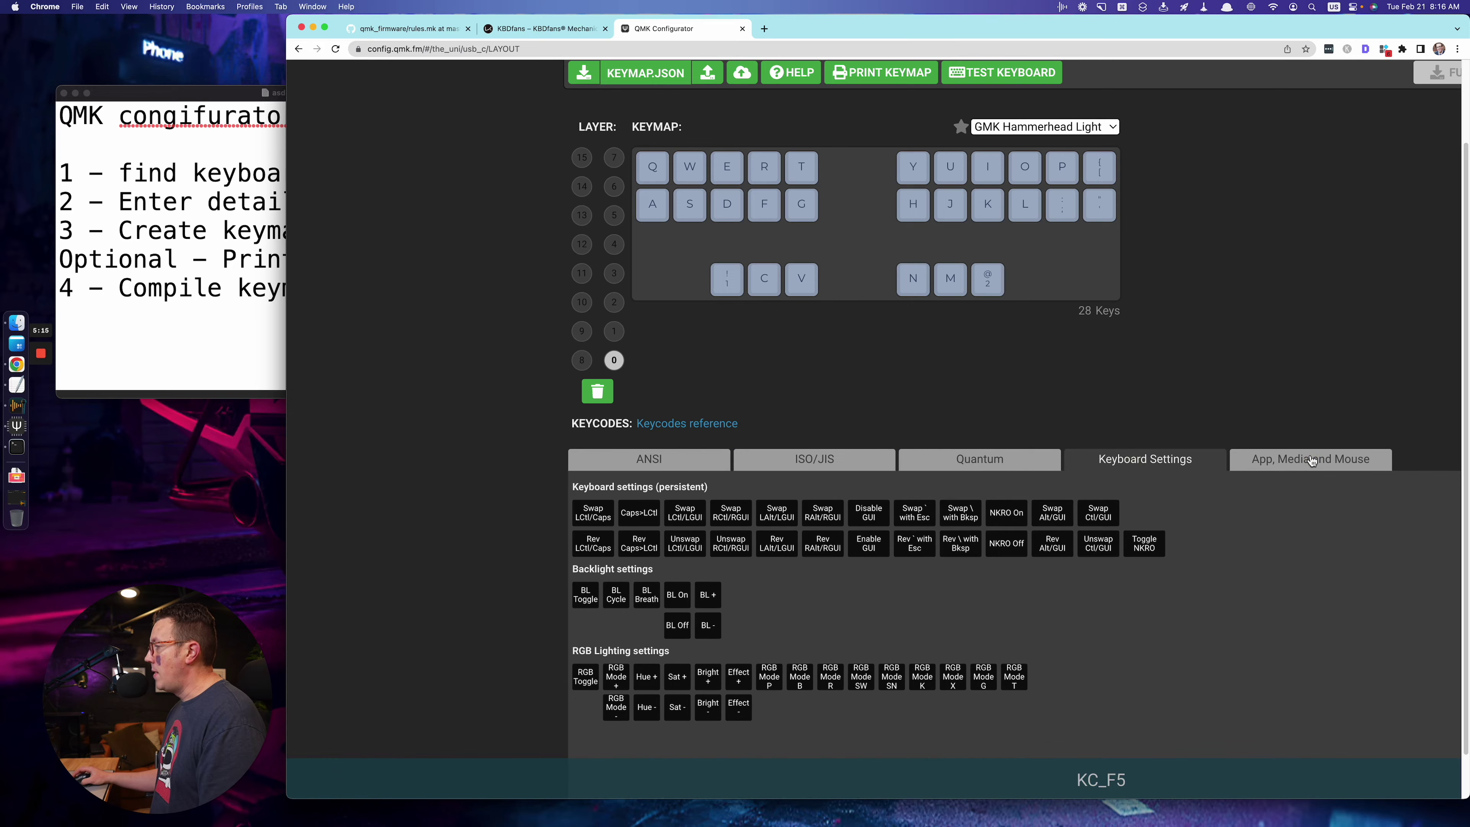
click(1306, 460)
click(967, 460)
click(857, 461)
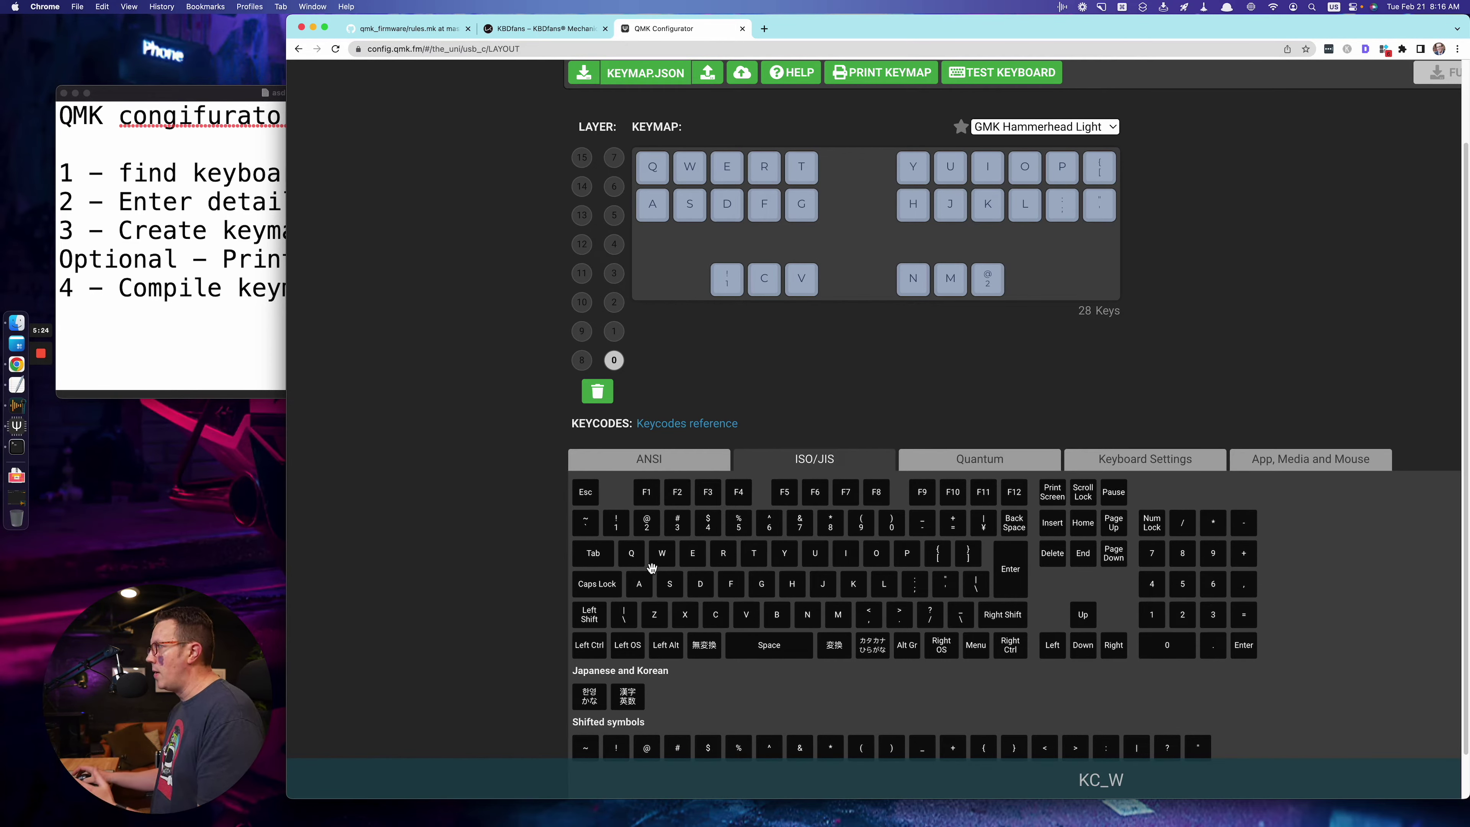
- On layer 1, assign the N keycode to the first second-row key of both the left and right halves
scroll(695, 510, up, 5)
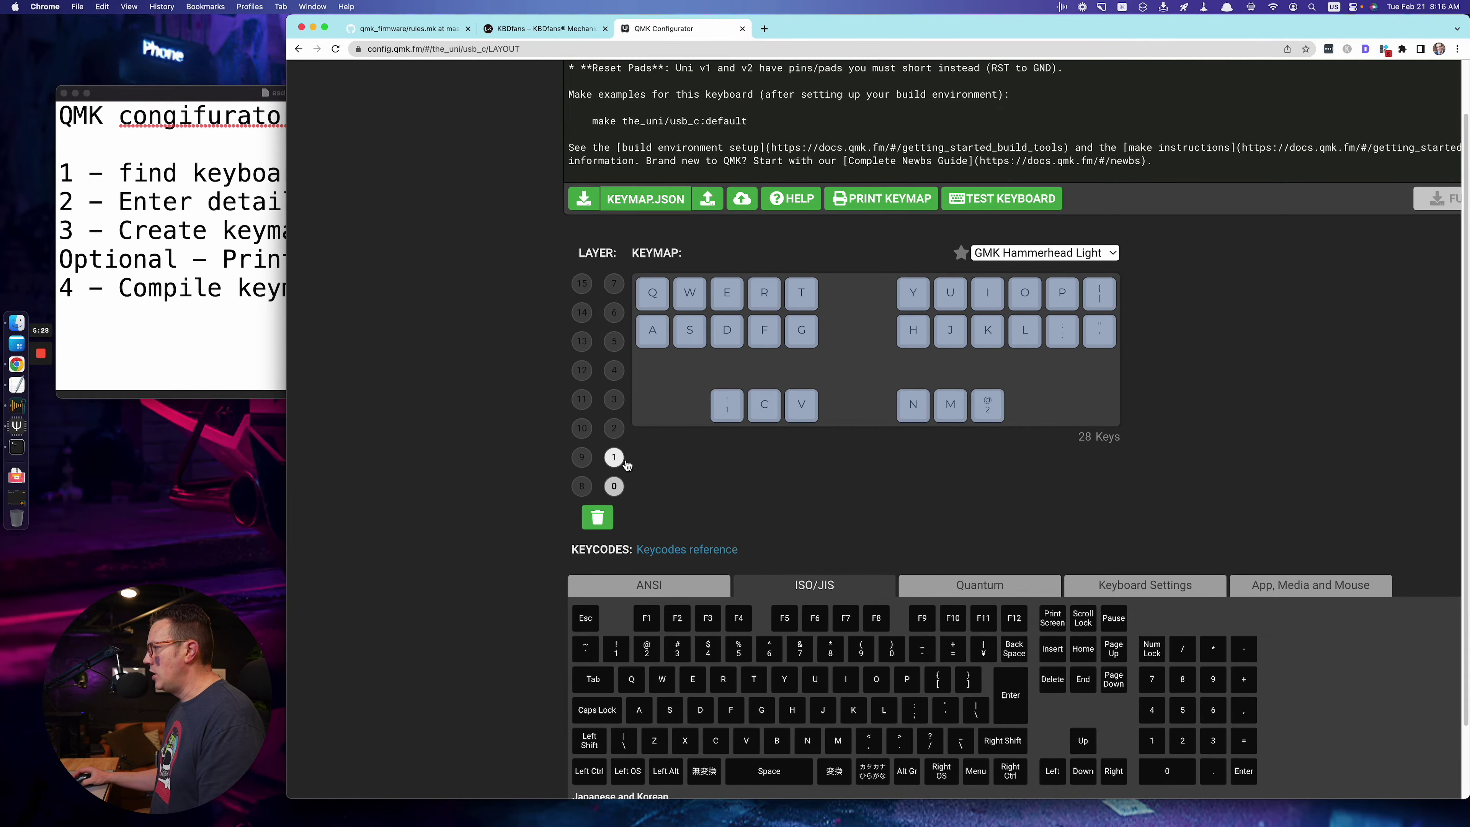
click(614, 457)
scroll(717, 461, down, 4)
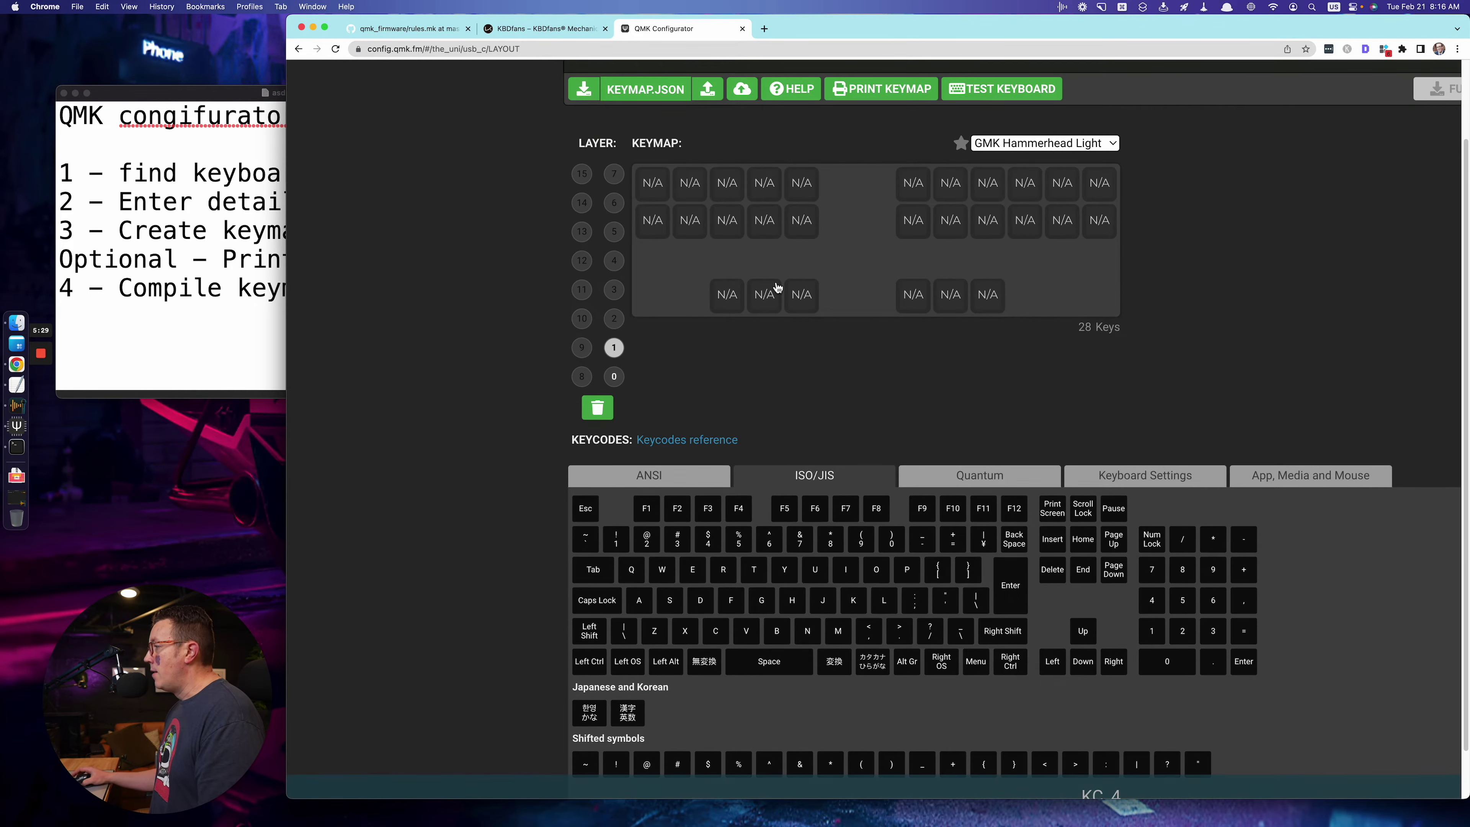
drag(808, 631, 652, 221)
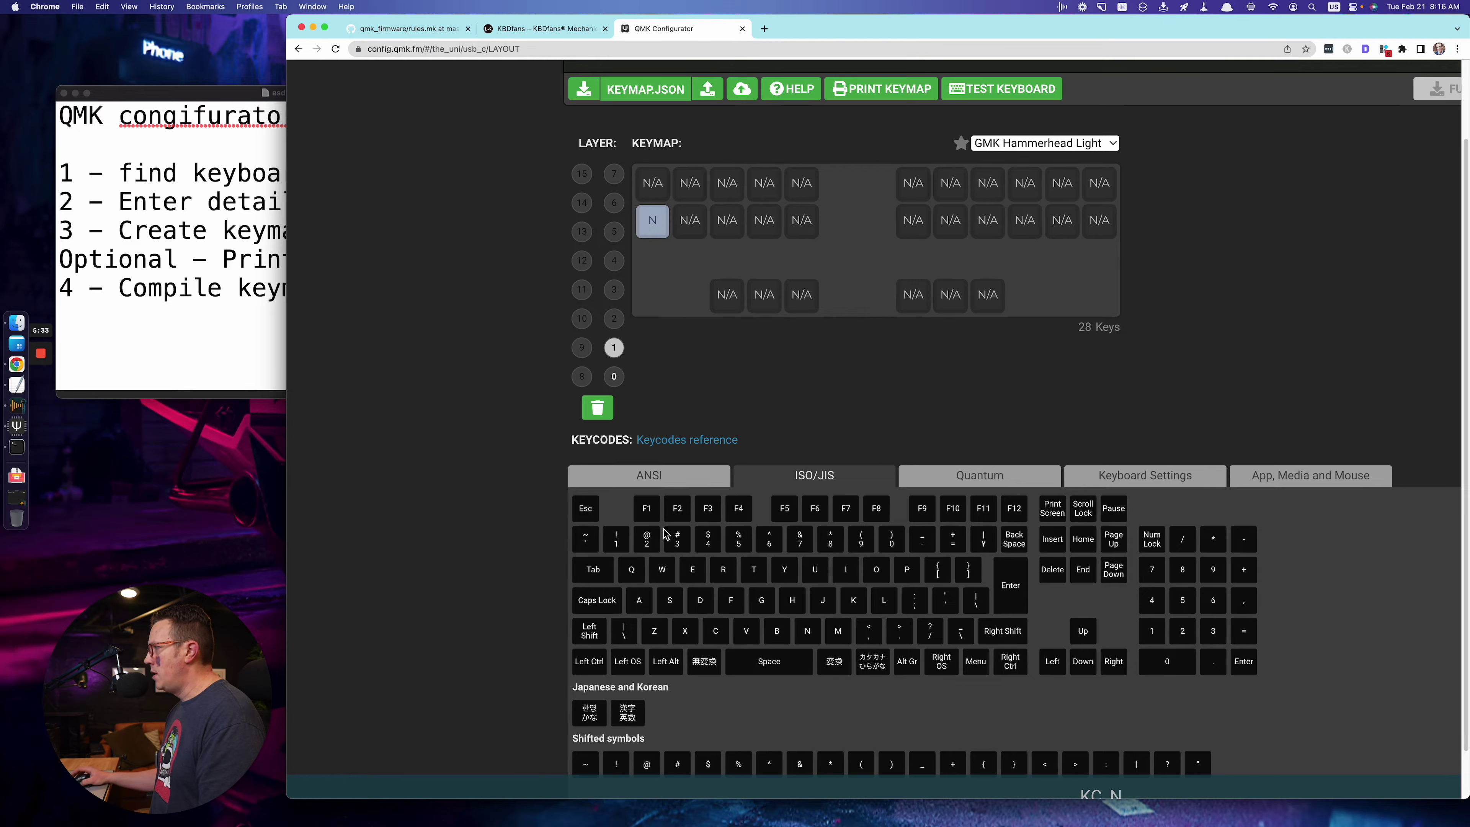
click(912, 226)
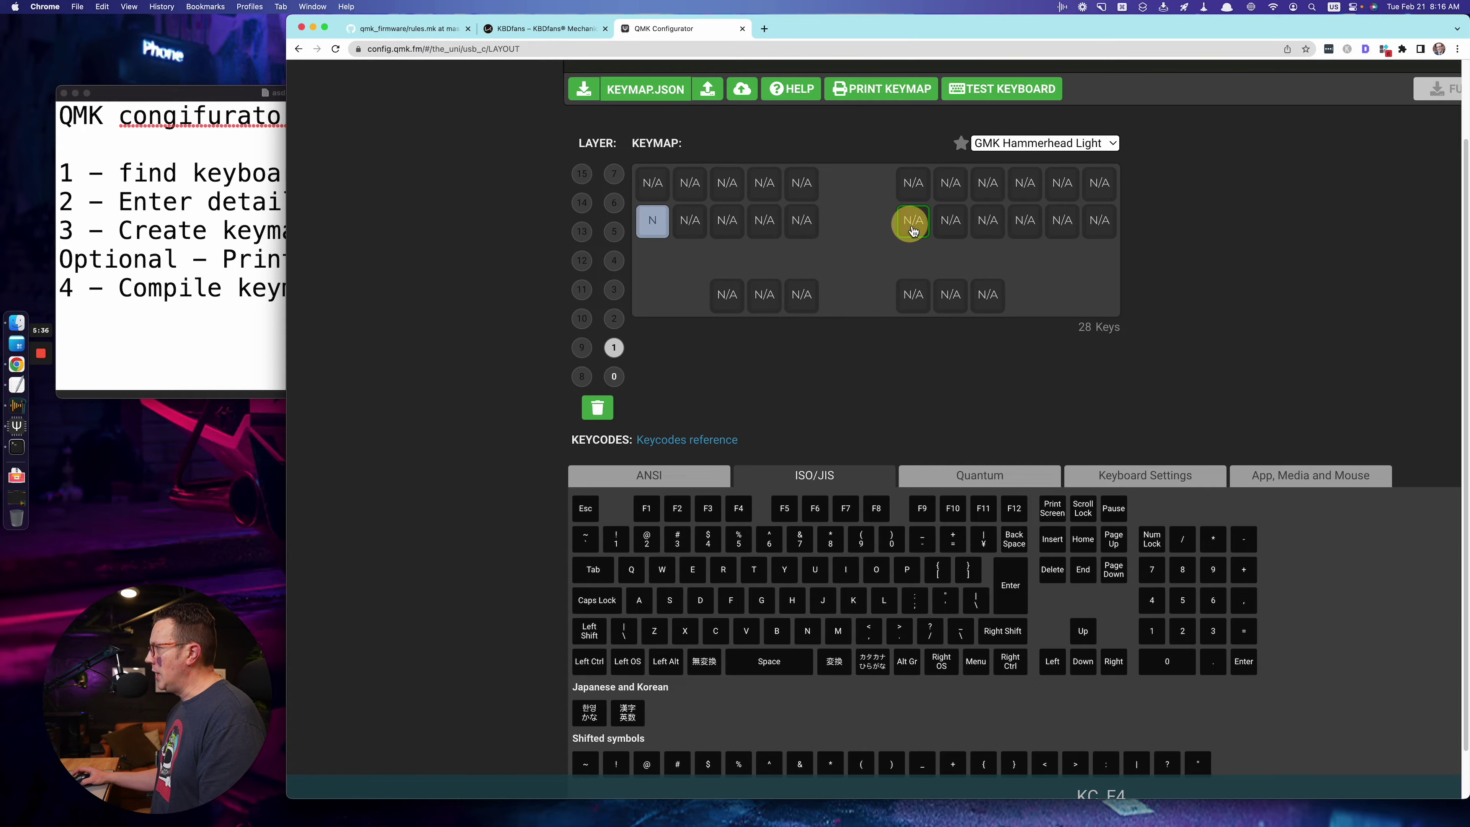
click(816, 631)
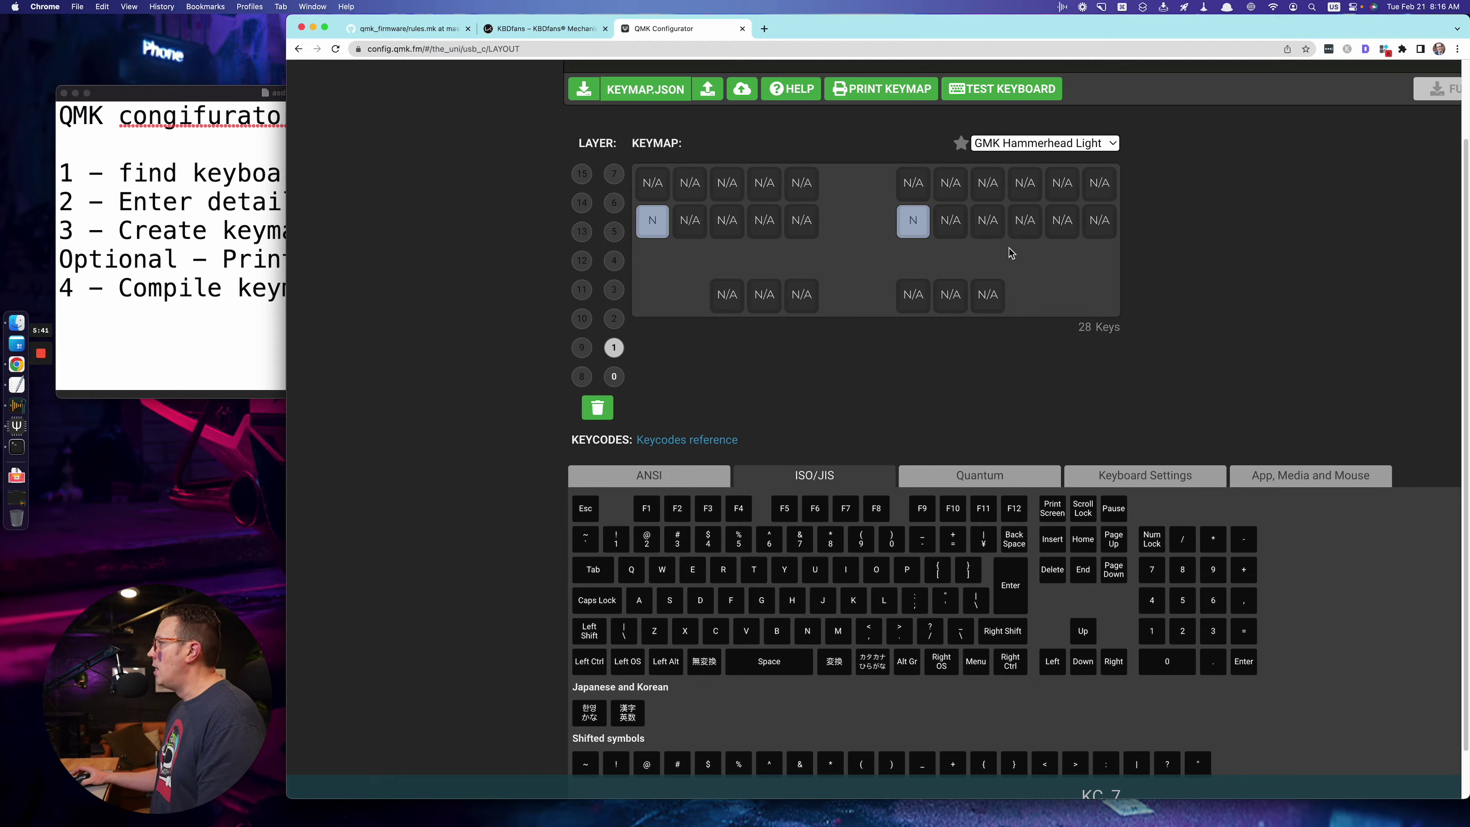
- Preview the GMK Terminal, MT3 Lotr Dwarvish Ortho and MT3 3277 Accent Red keycap themes, and set MT3 Lotr Elvish Ortho
click(1099, 143)
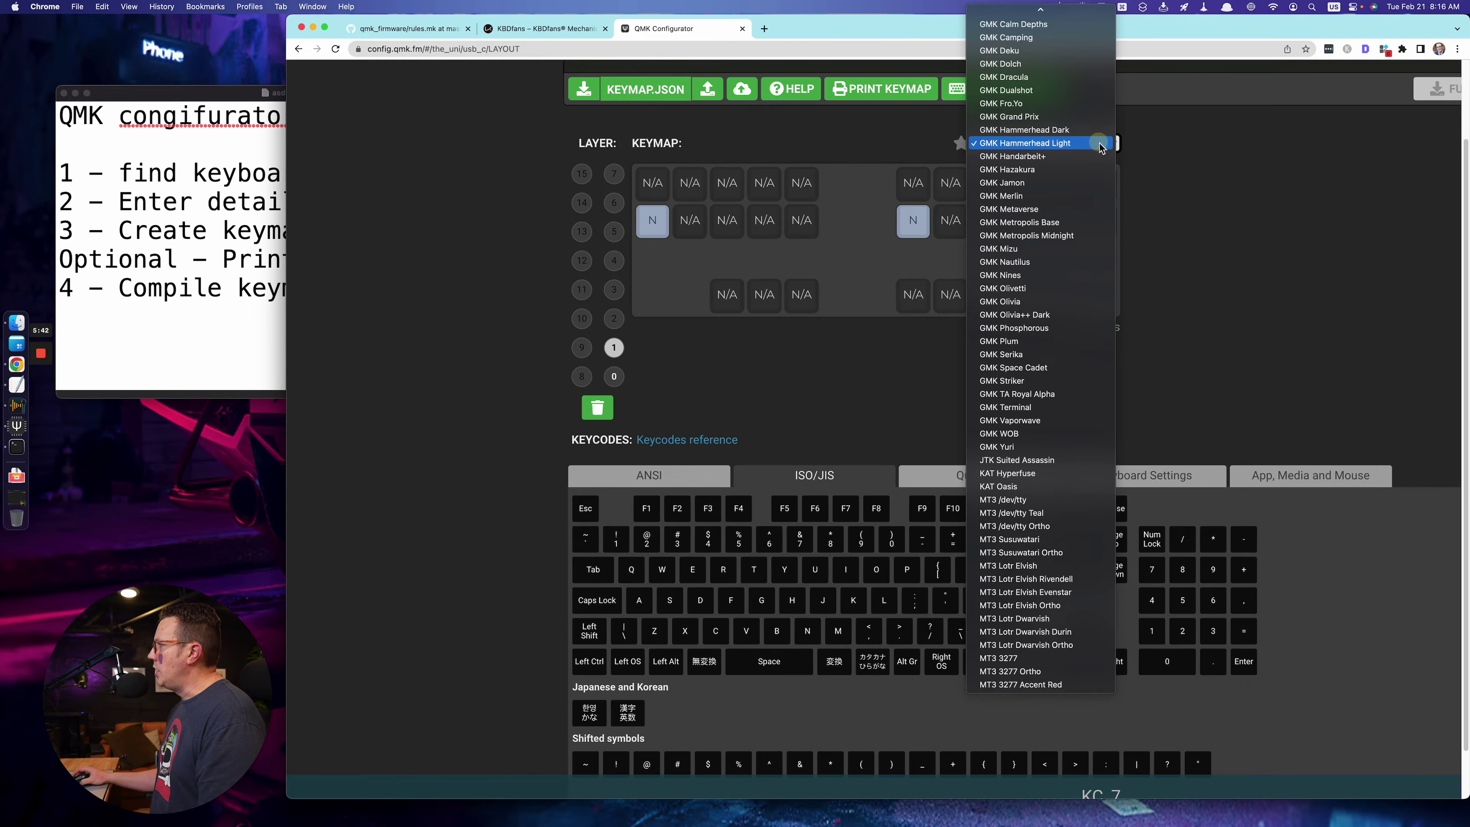
click(1040, 409)
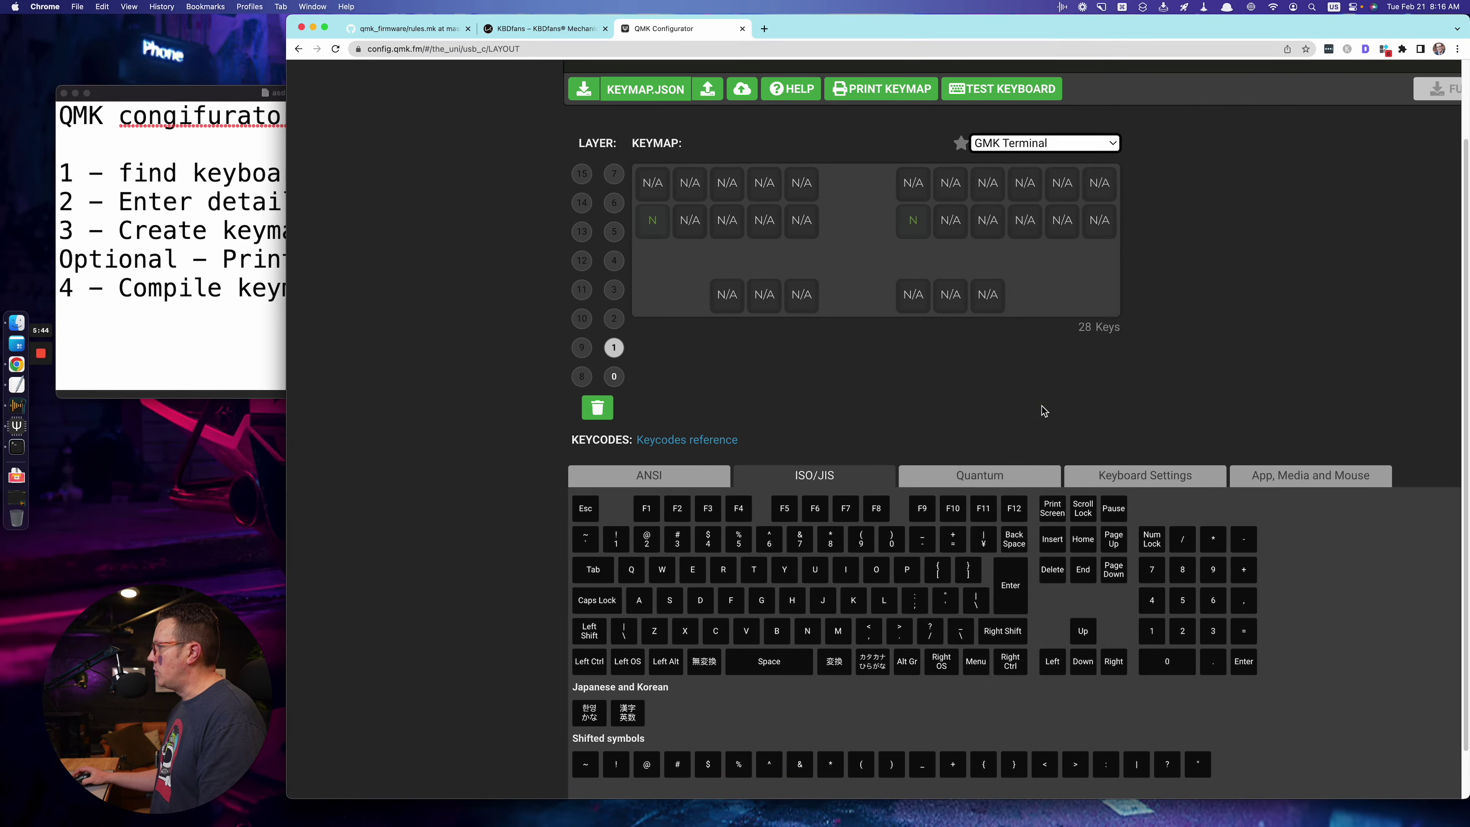
click(1056, 146)
click(1028, 384)
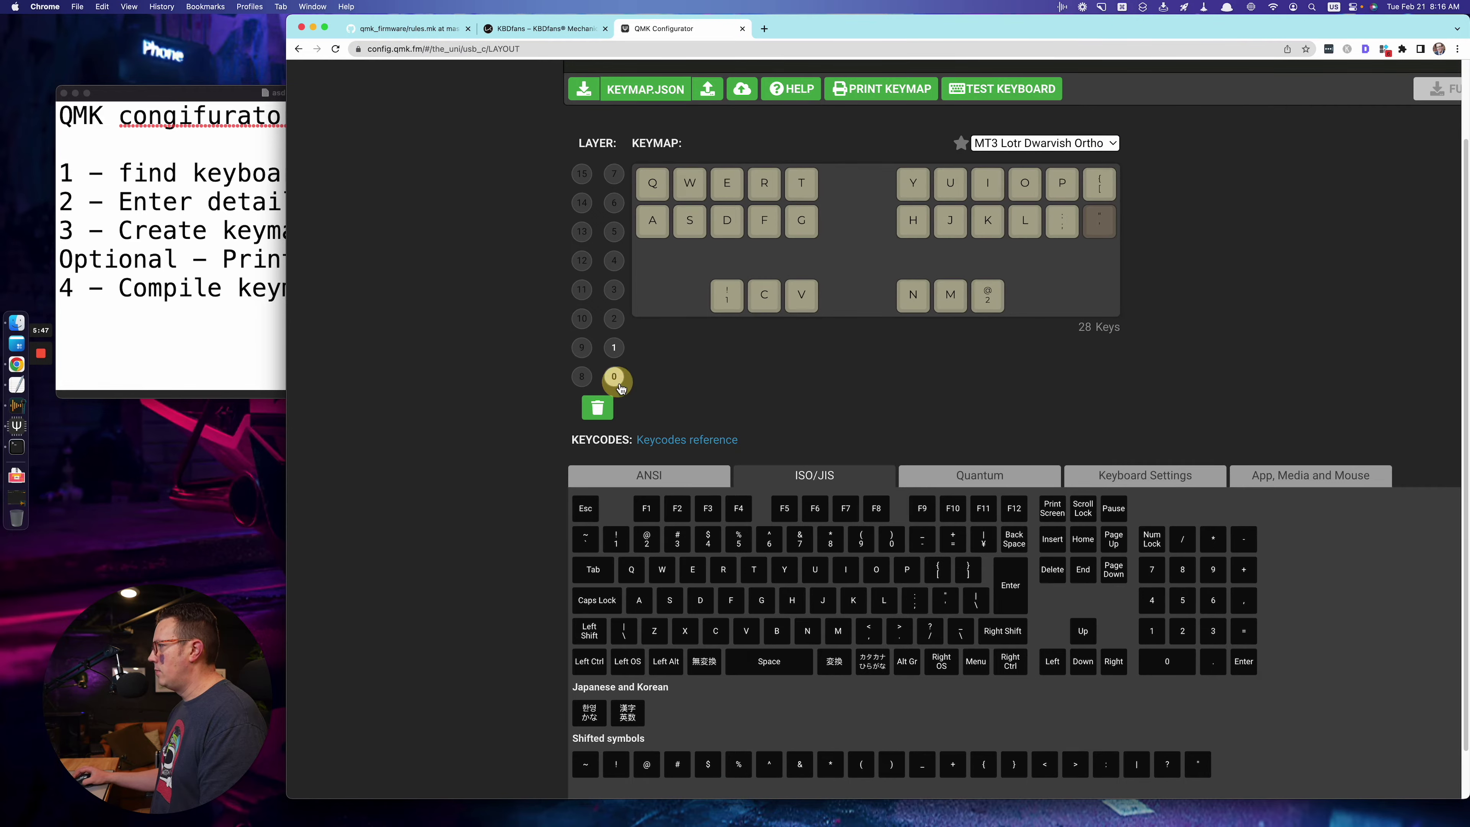
click(1049, 150)
click(1049, 151)
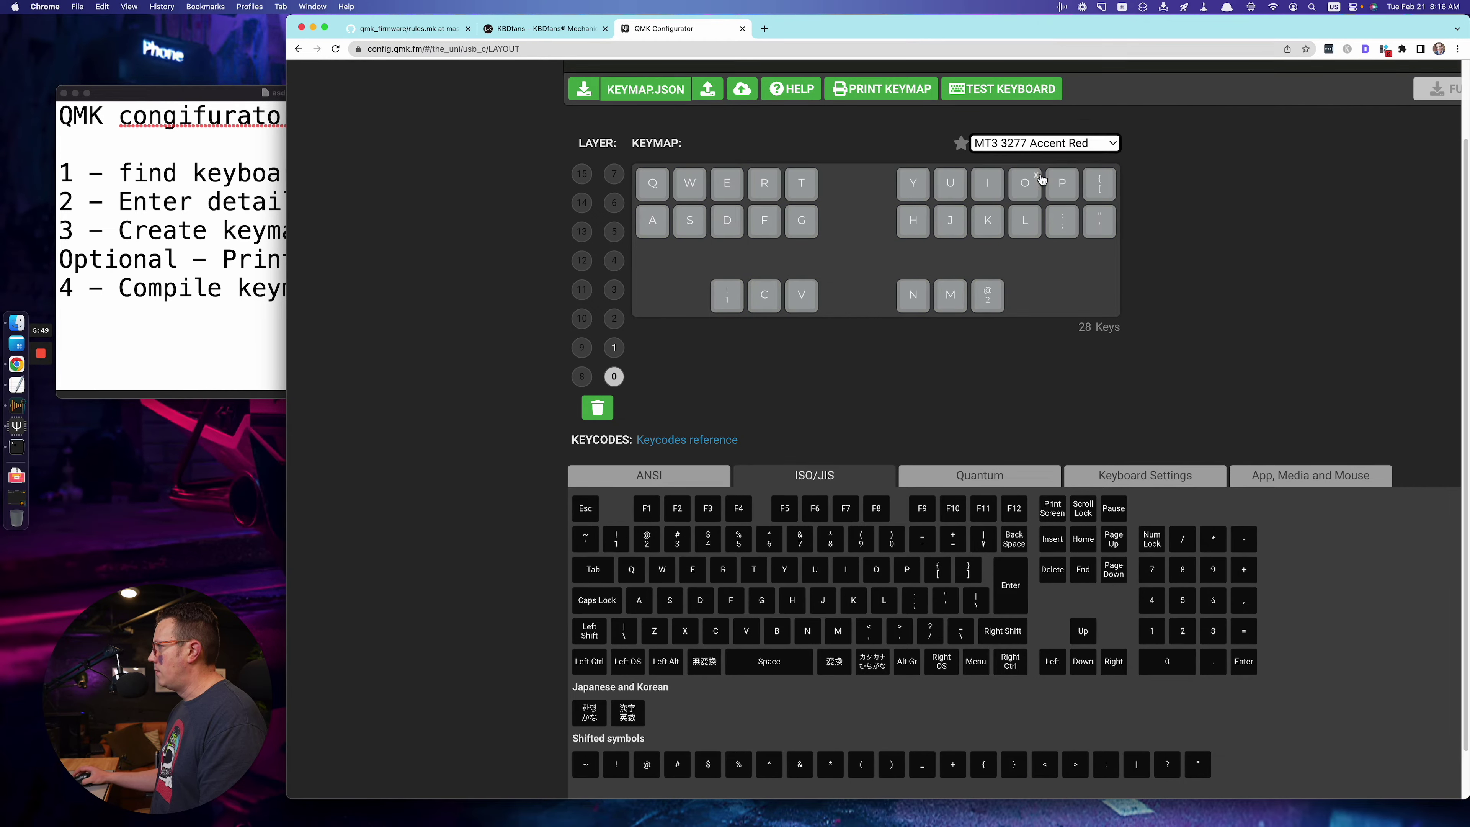
click(1049, 151)
click(1045, 68)
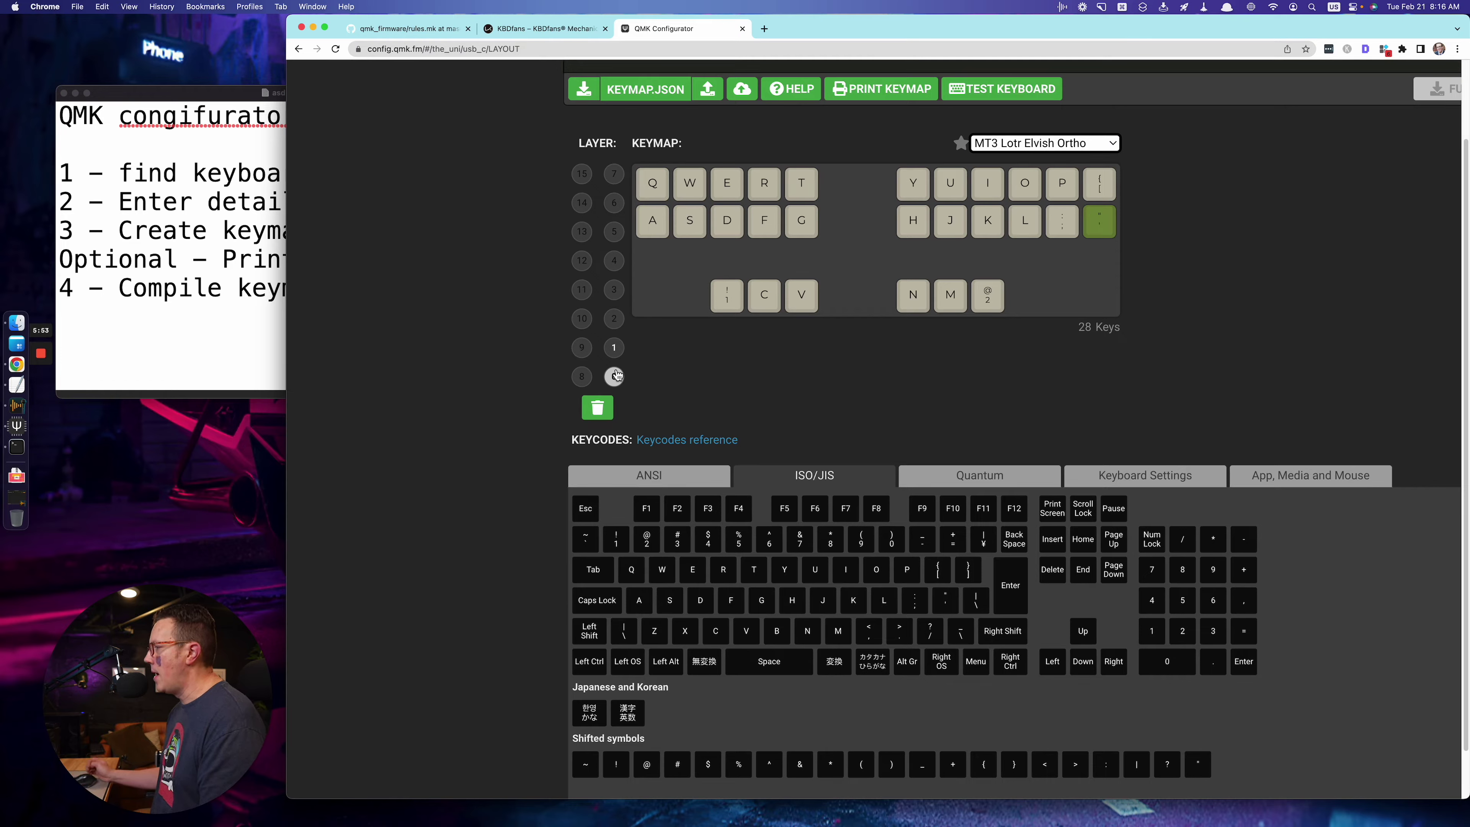
- Clear all key assignments on layer 1 and go back to layer 0
click(614, 349)
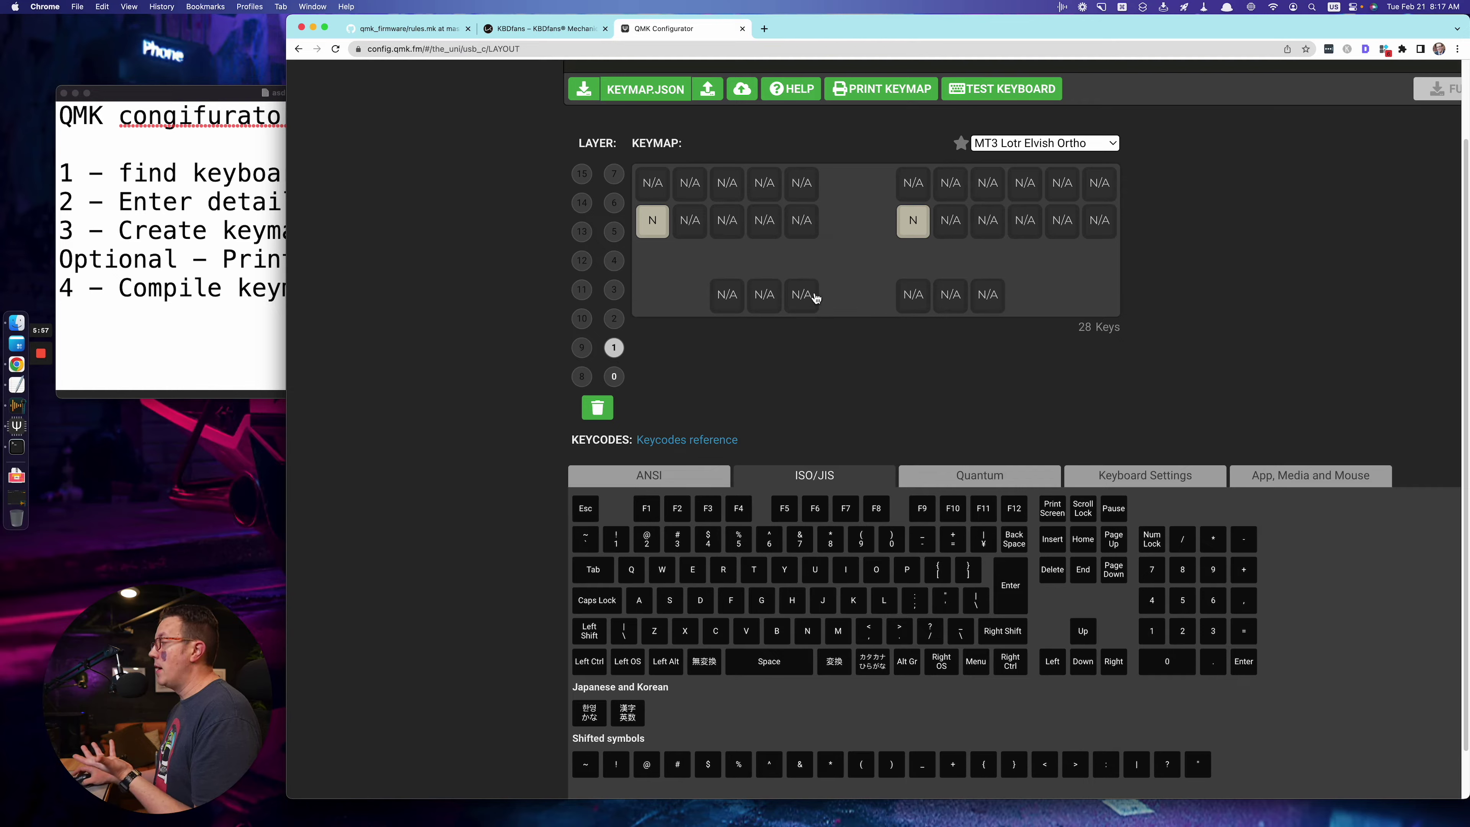
click(598, 407)
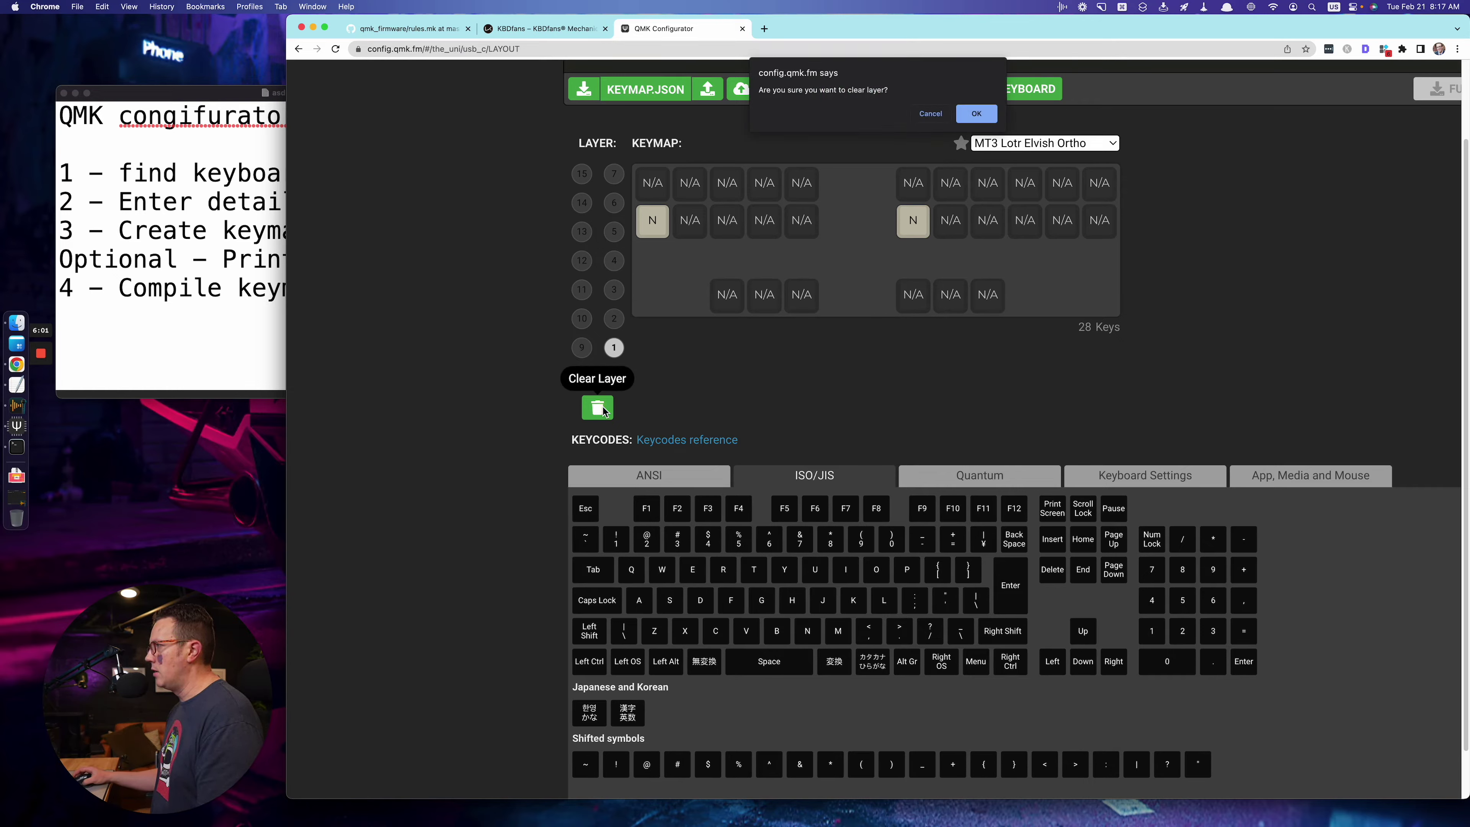
click(970, 111)
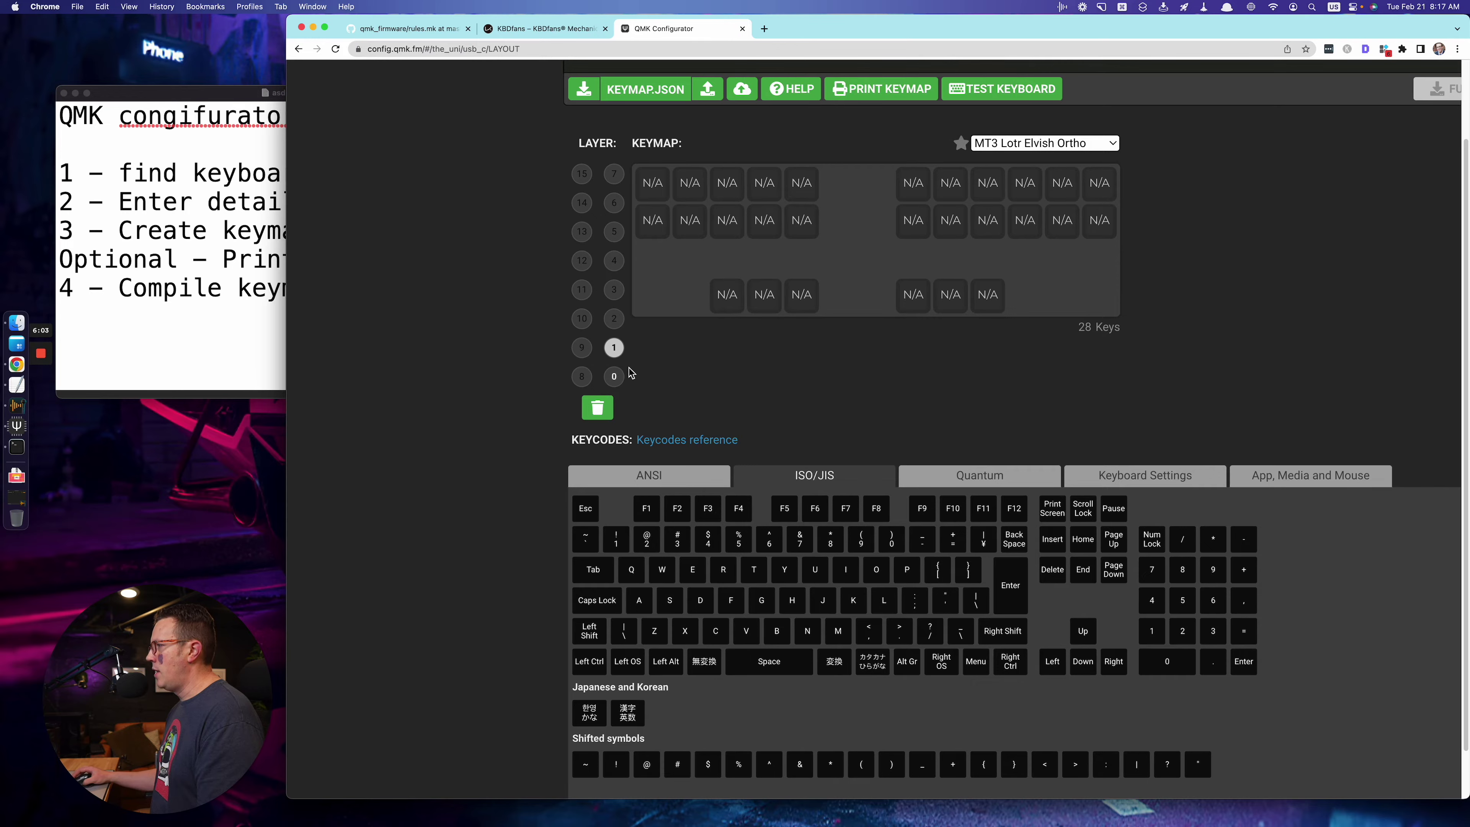
click(615, 376)
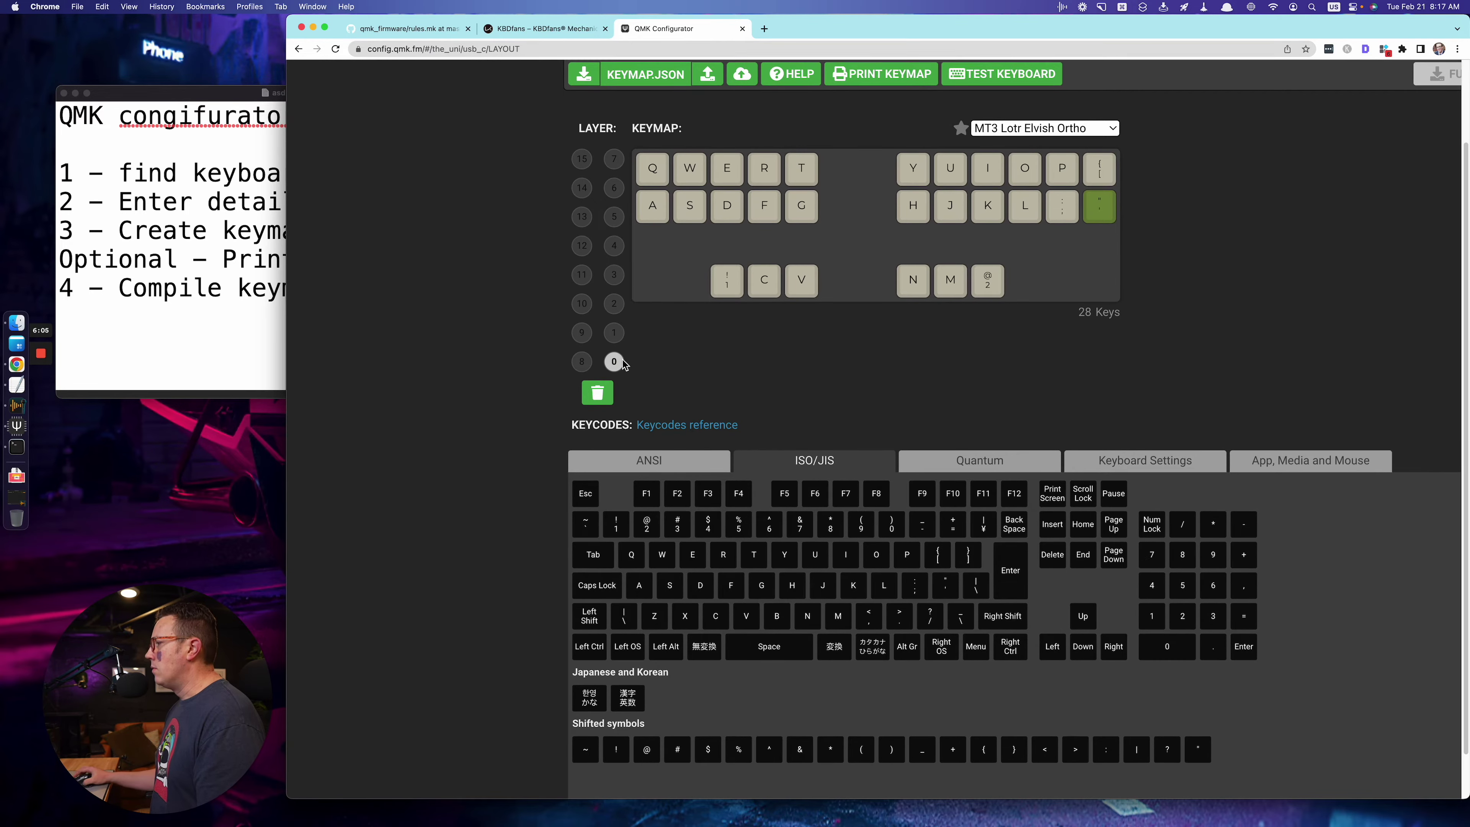
- Compare the ANSI and ISO/JIS keycode sets, glancing at the Quantum set as well
scroll(630, 382, down, 3)
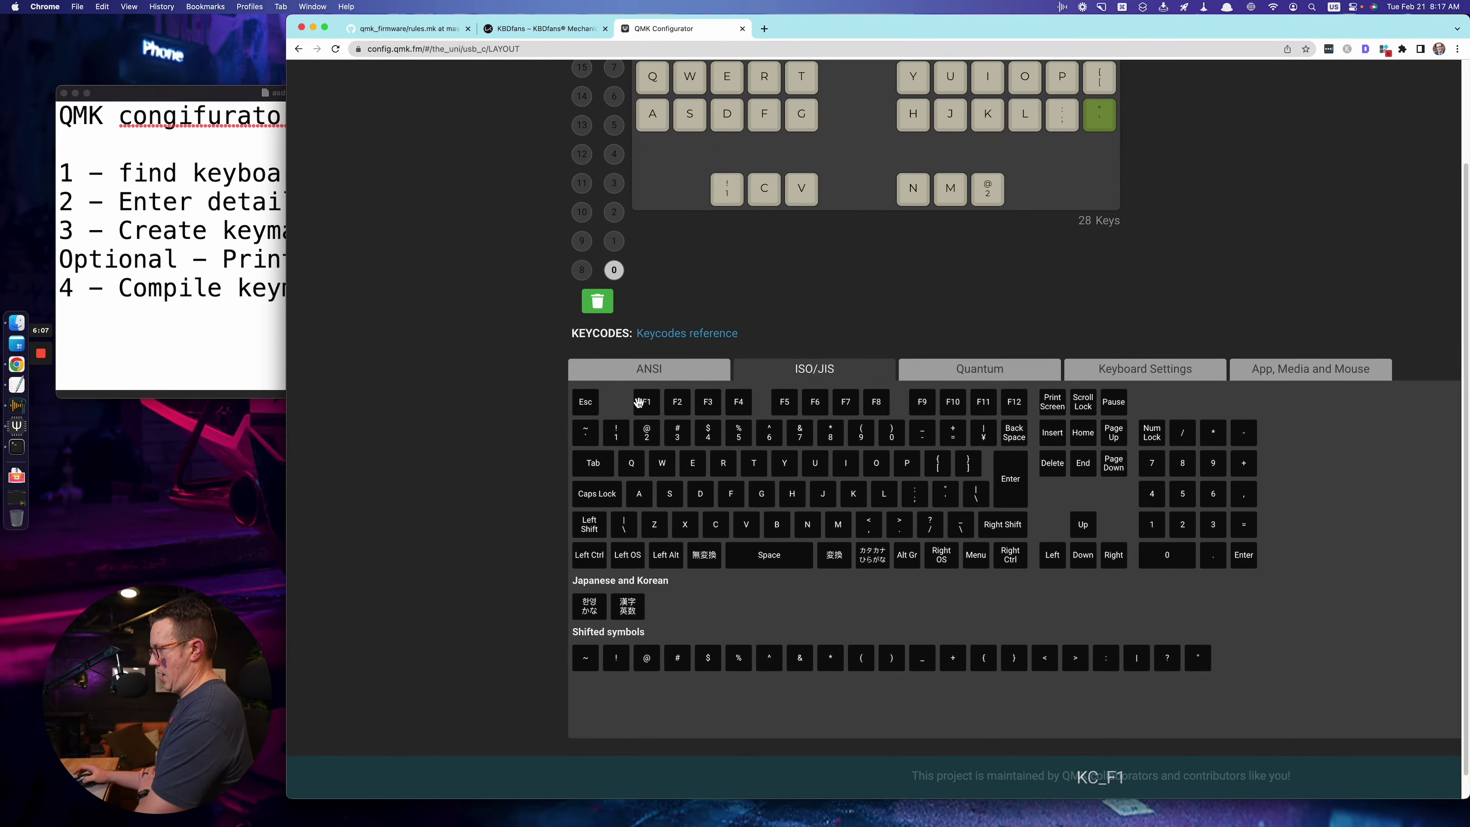
click(984, 379)
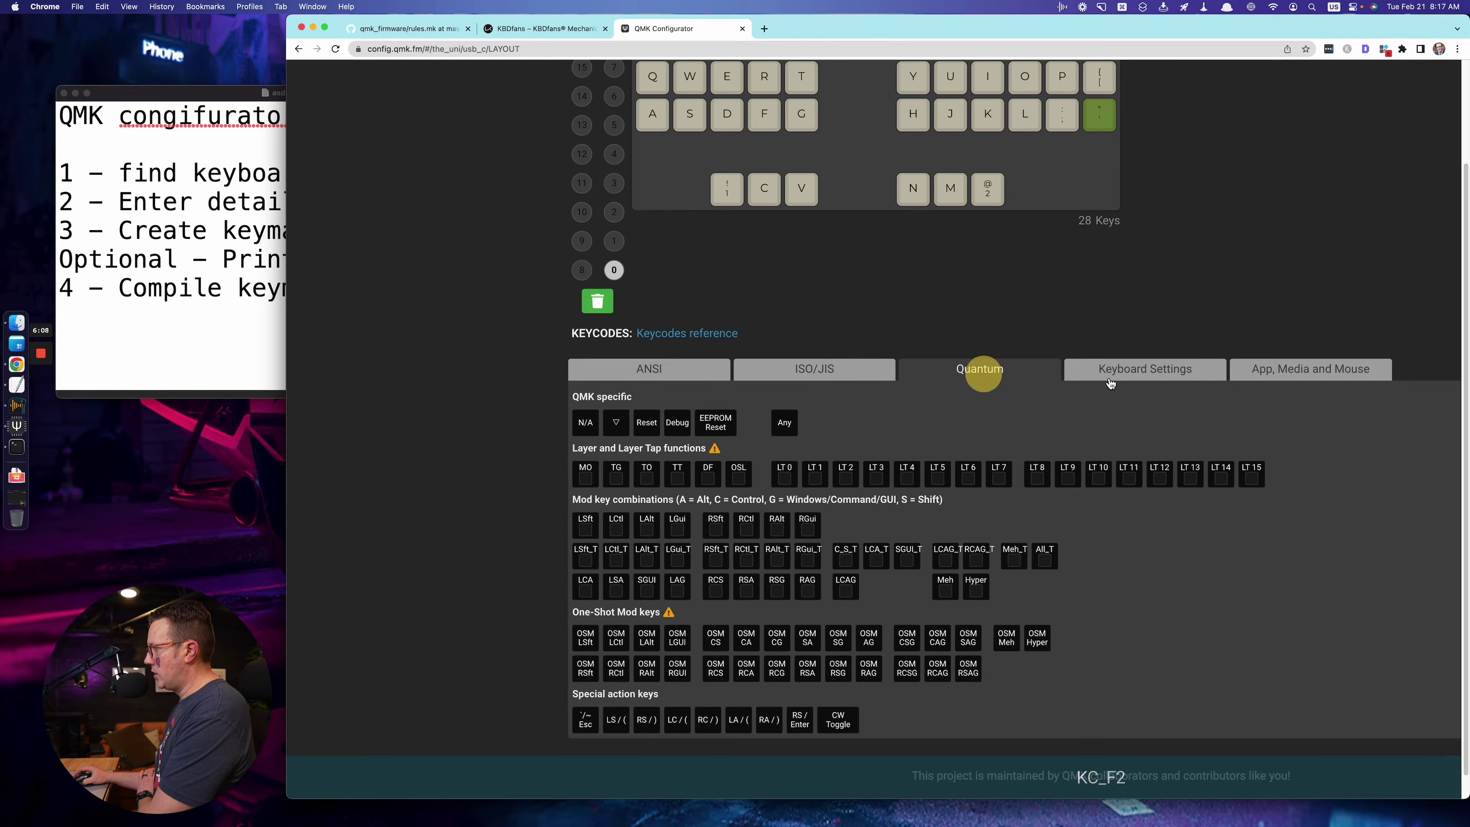
click(675, 374)
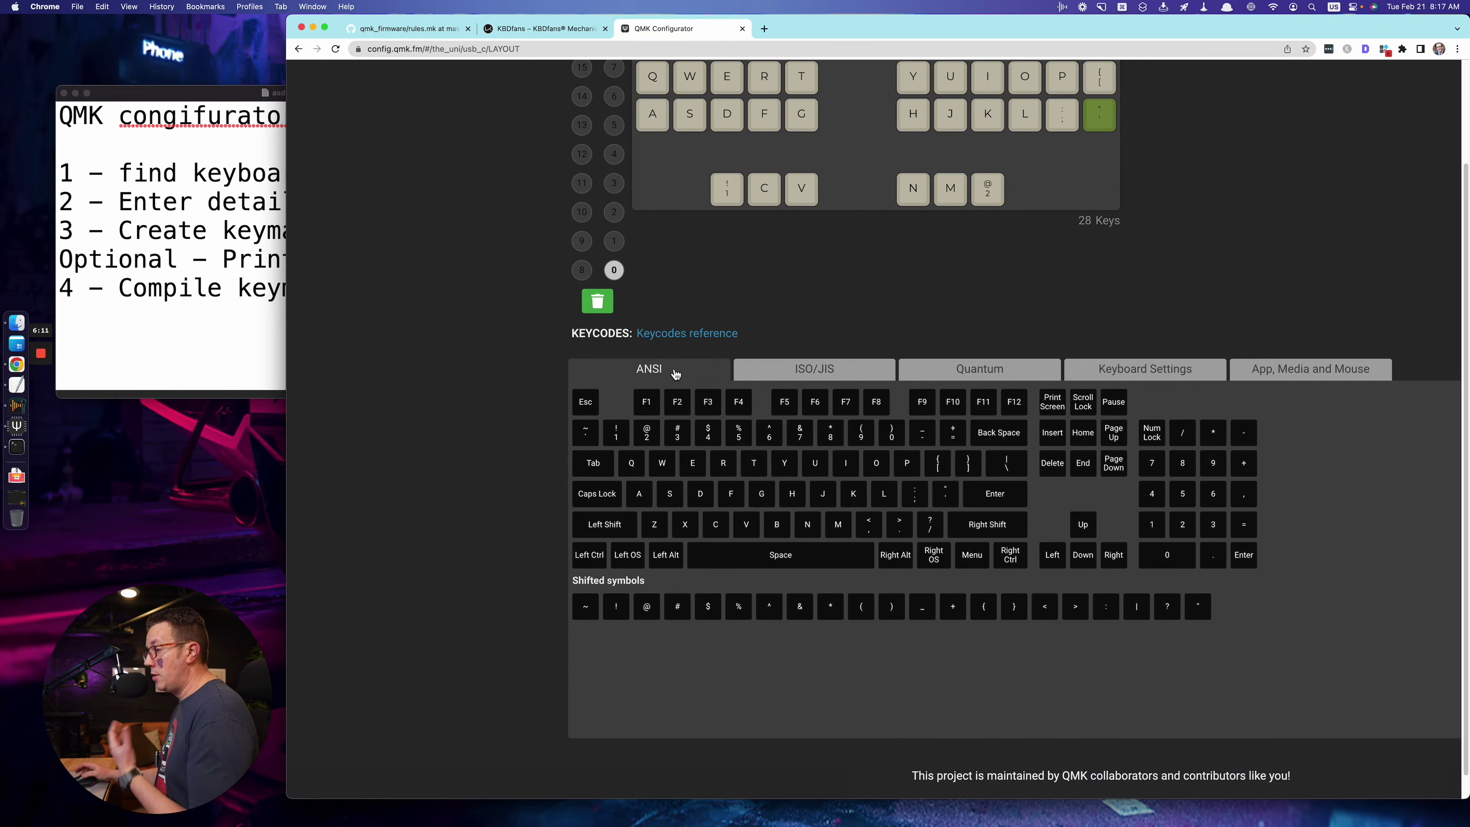
click(767, 370)
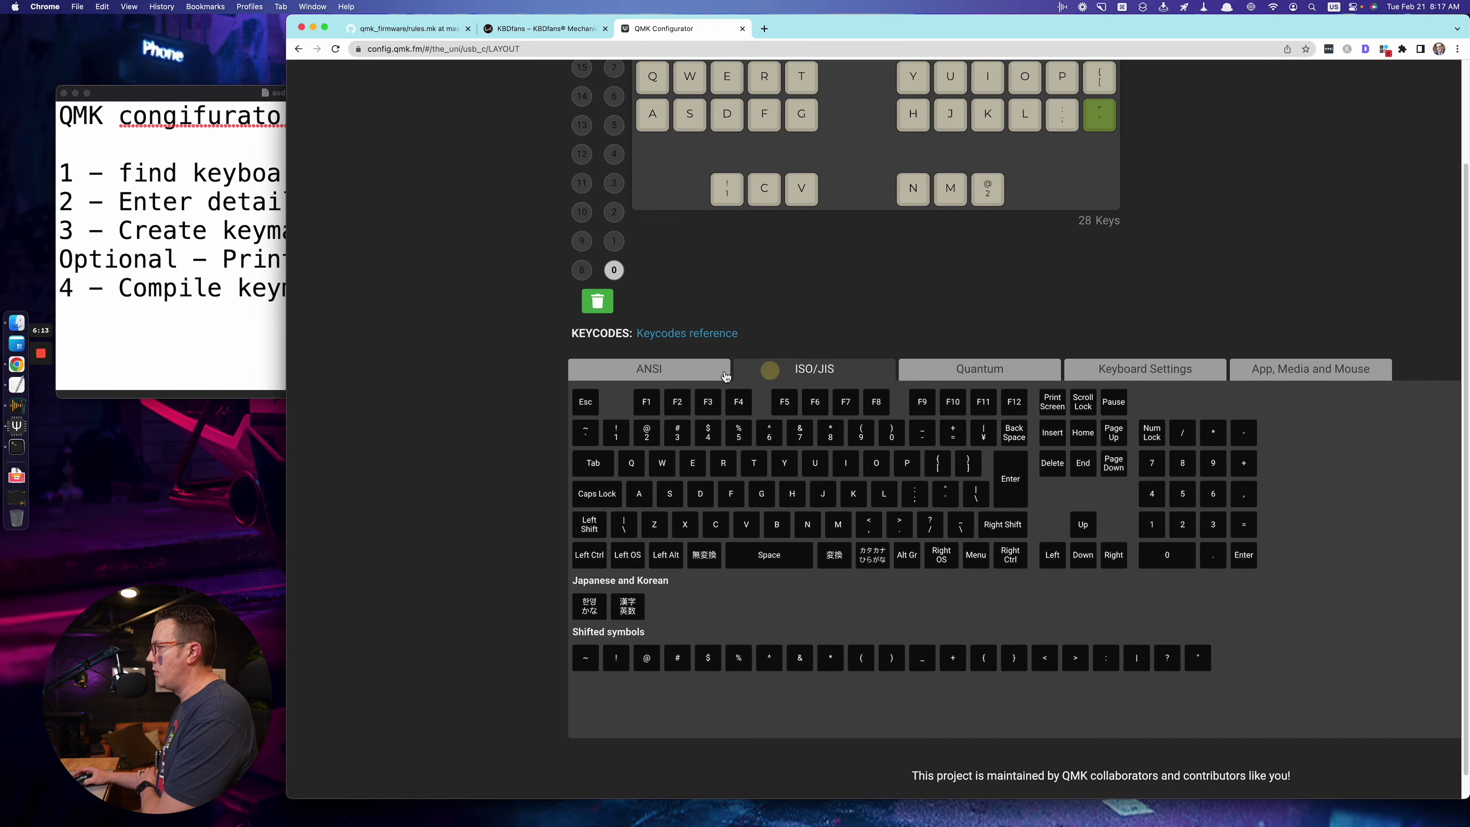
click(671, 370)
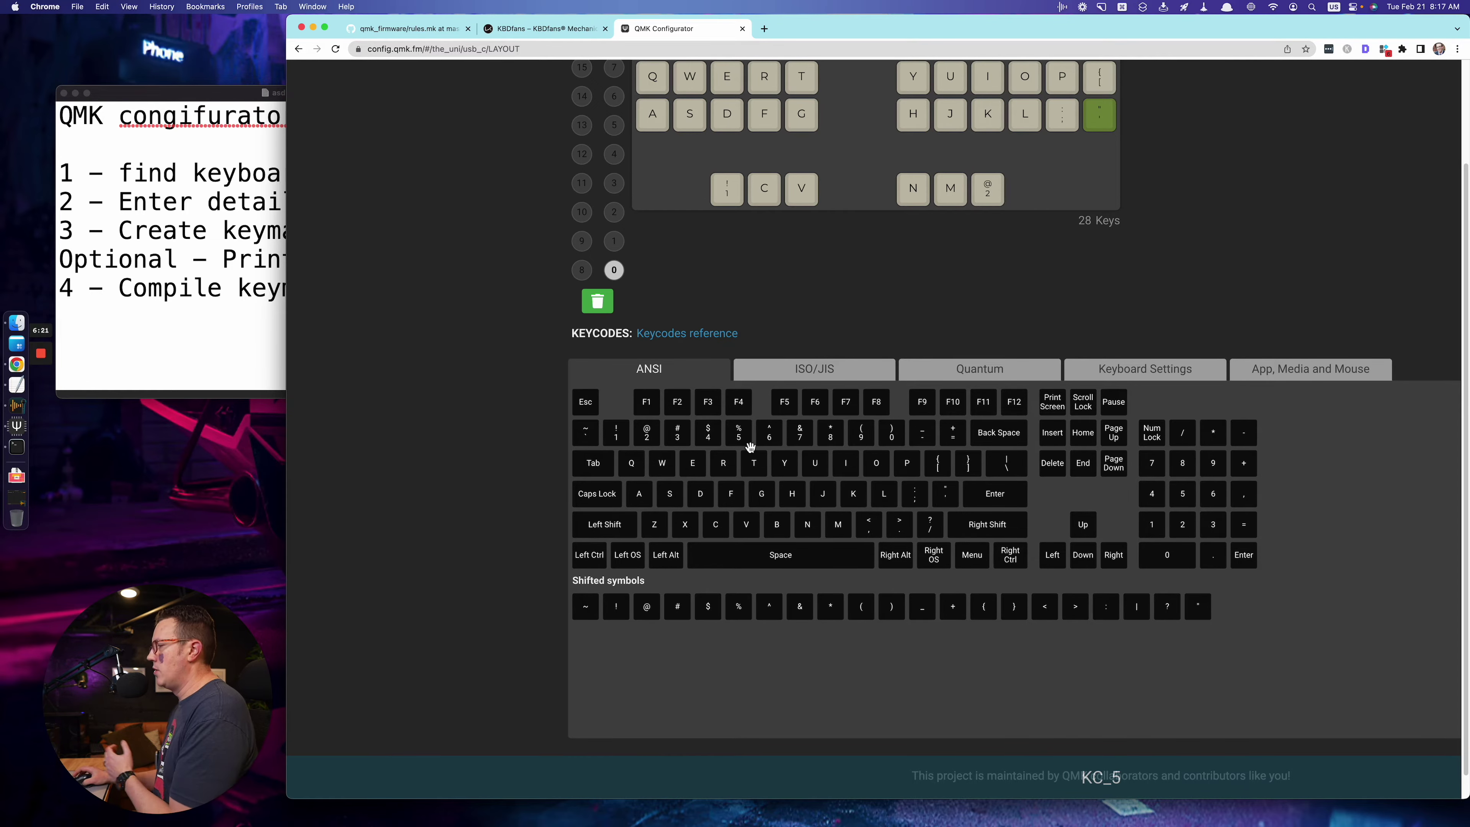
scroll(752, 452, up, 3)
scroll(740, 557, up, 2)
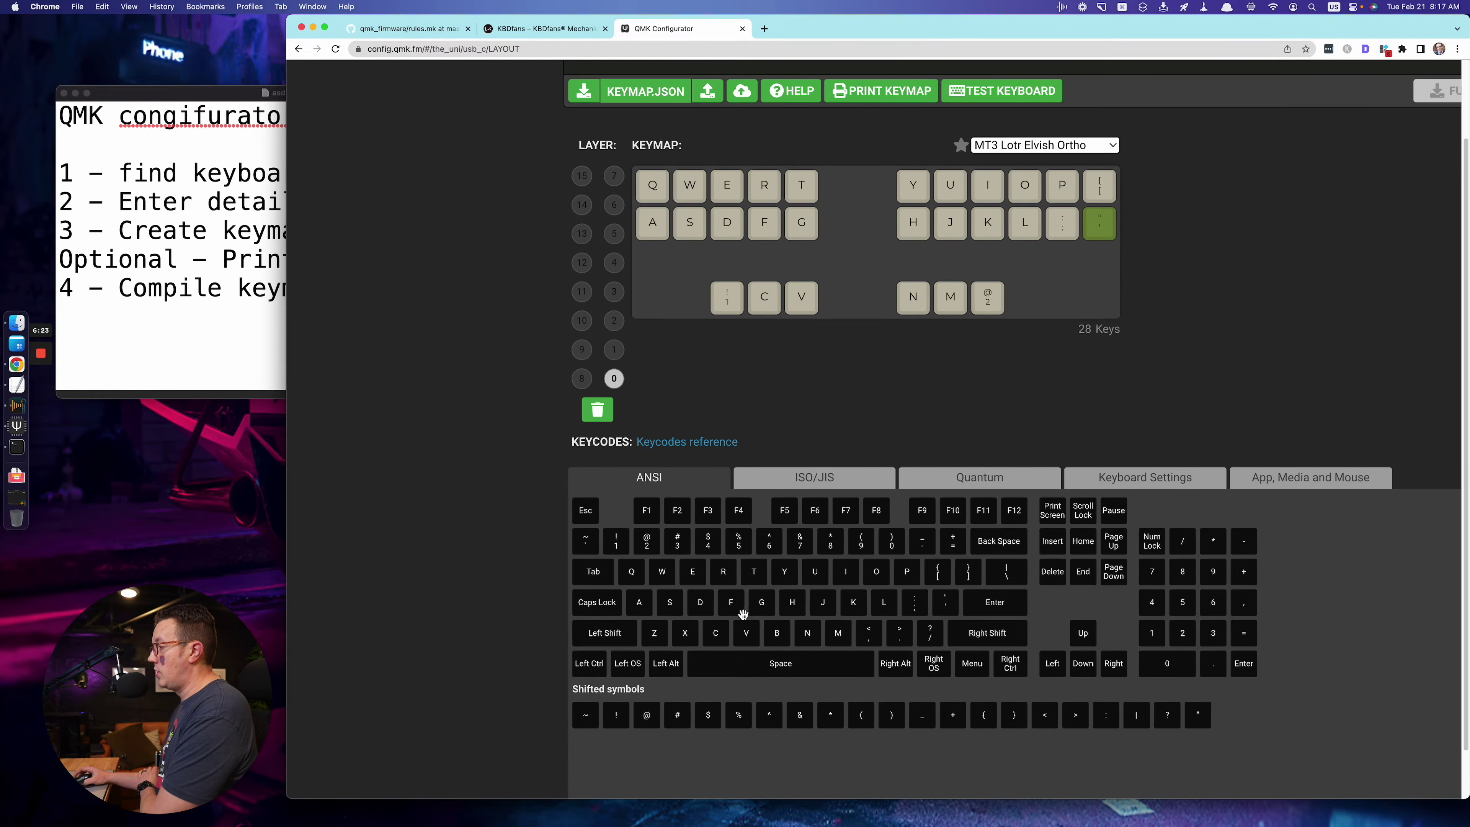
click(832, 477)
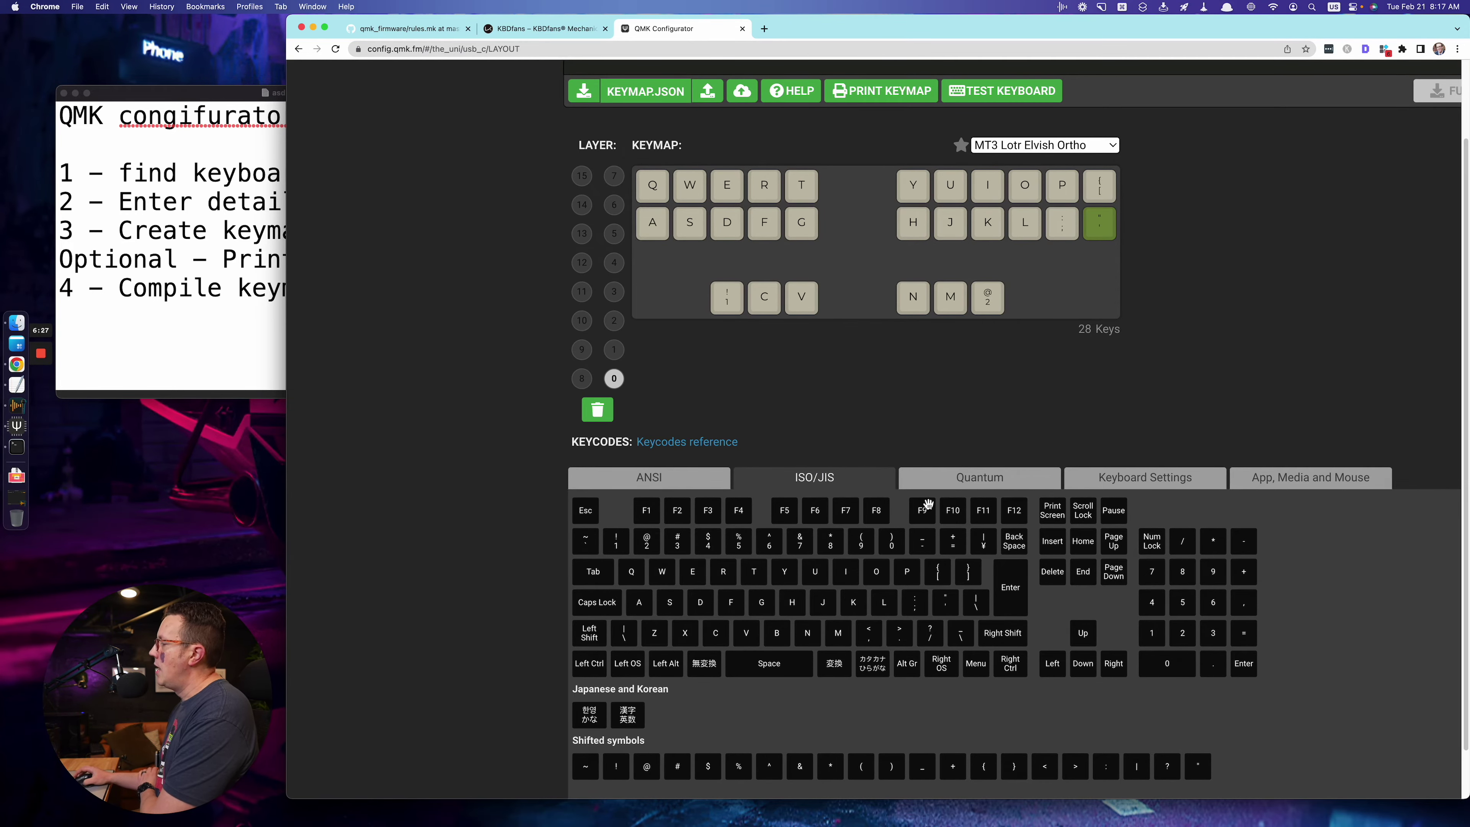
- Examine the Quantum keycodes, including the QMK-specific, layer, mod combination, one-shot and special action keys
click(958, 479)
scroll(961, 432, down, 2)
scroll(961, 431, down, 1)
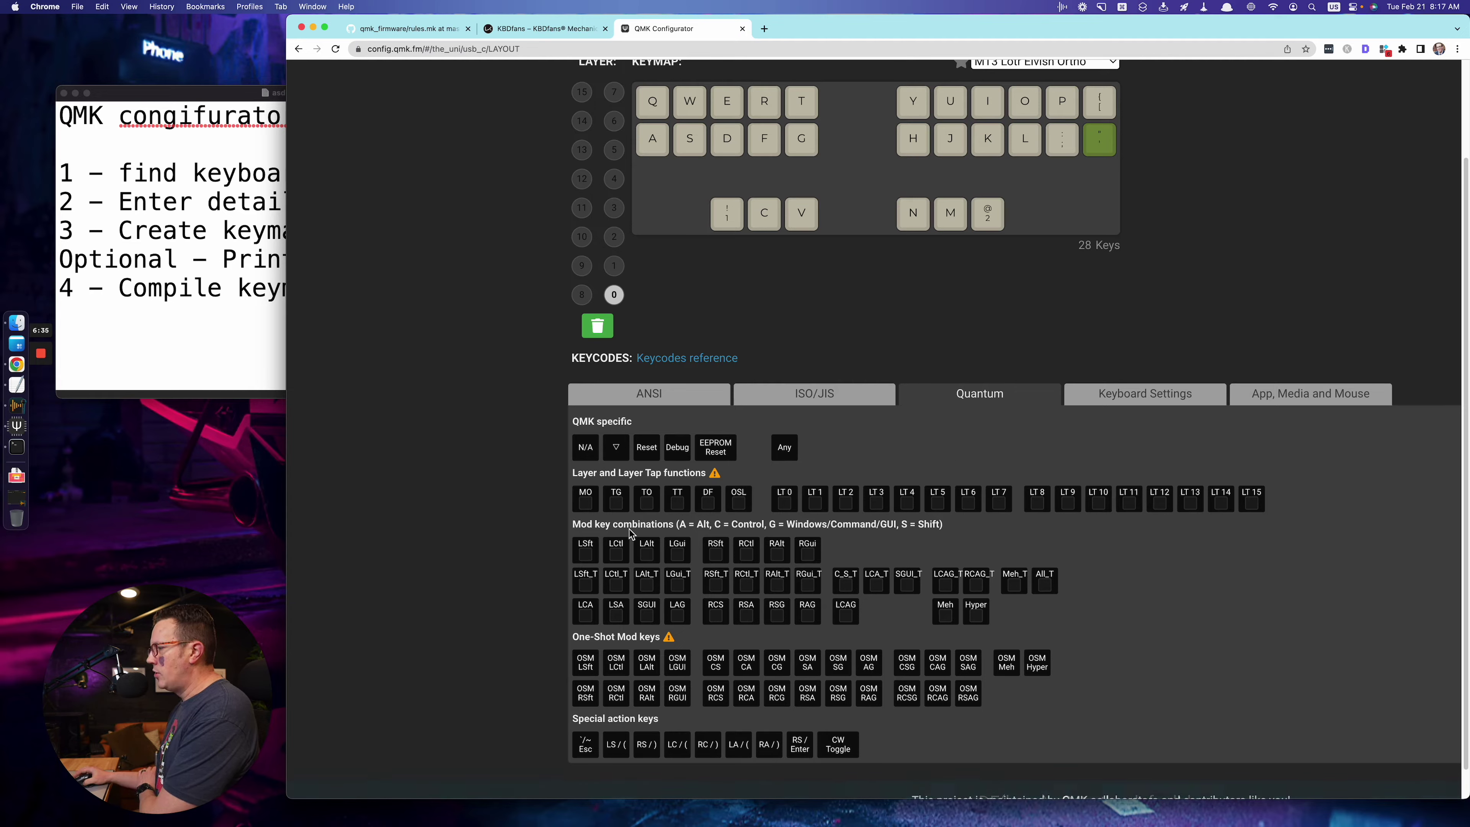
scroll(590, 541, down, 1)
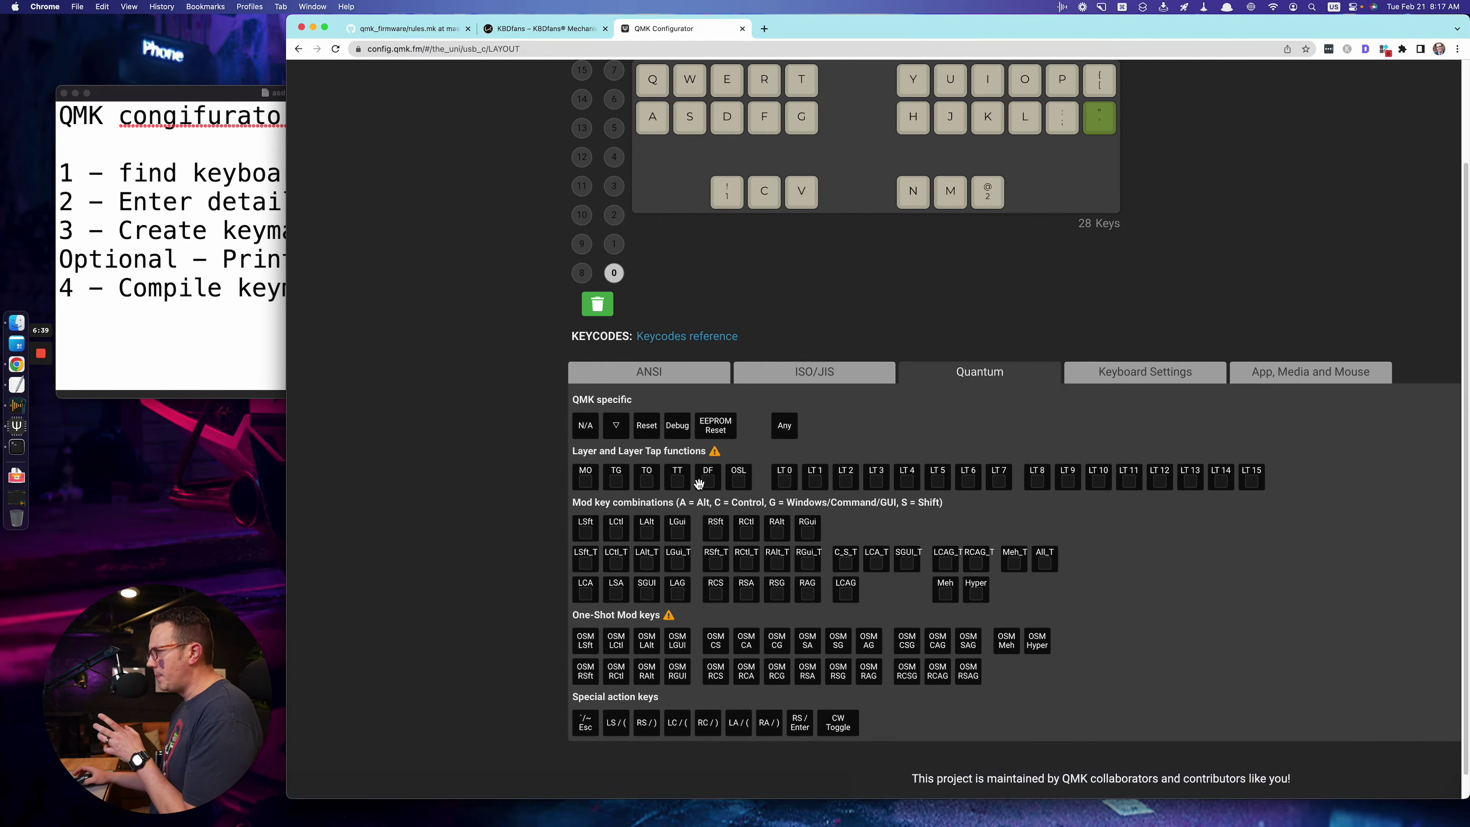
scroll(647, 519, up, 5)
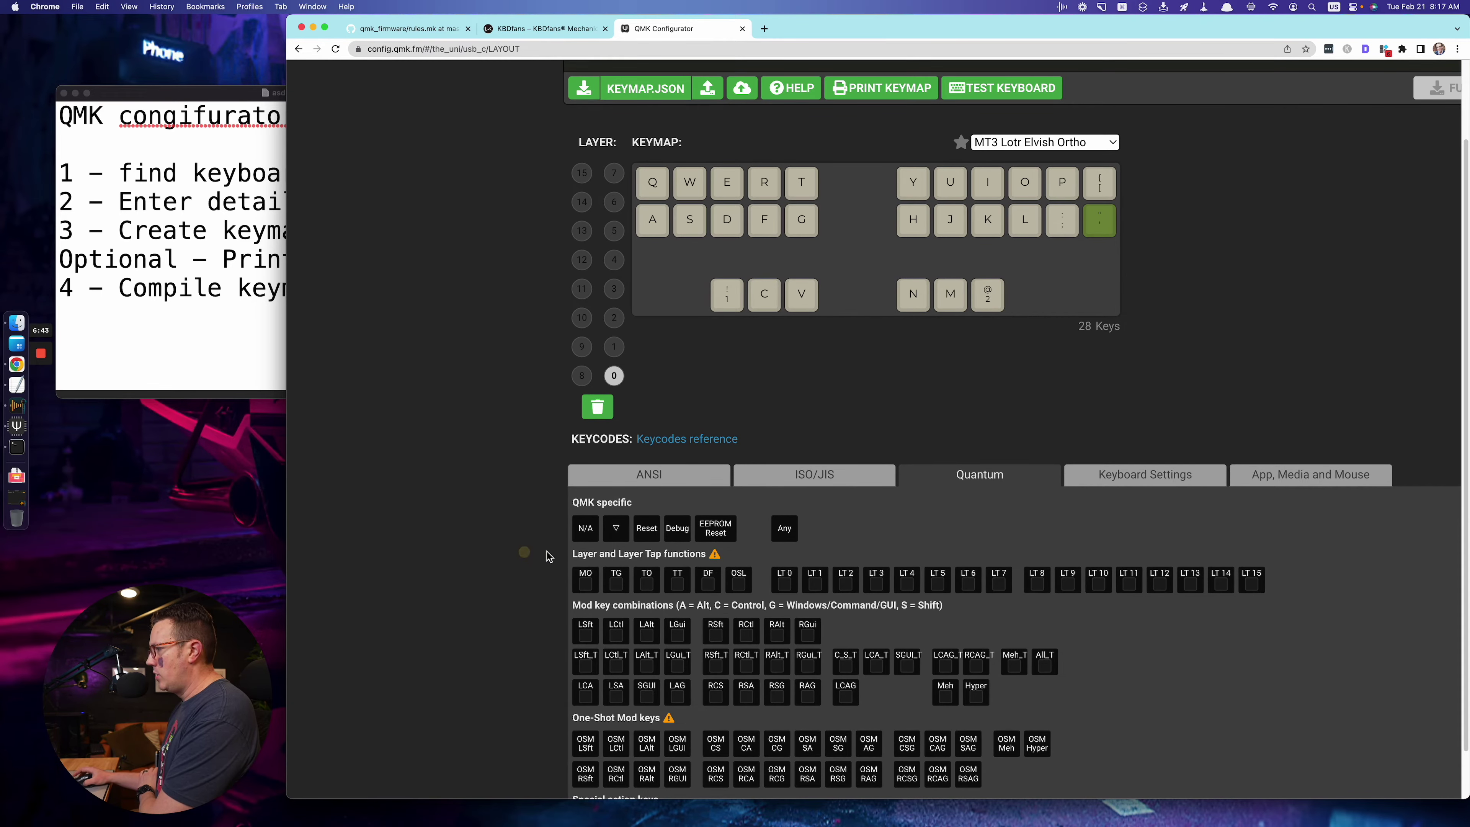
key(super+minus)
key(super+minus)
key(super+minus)
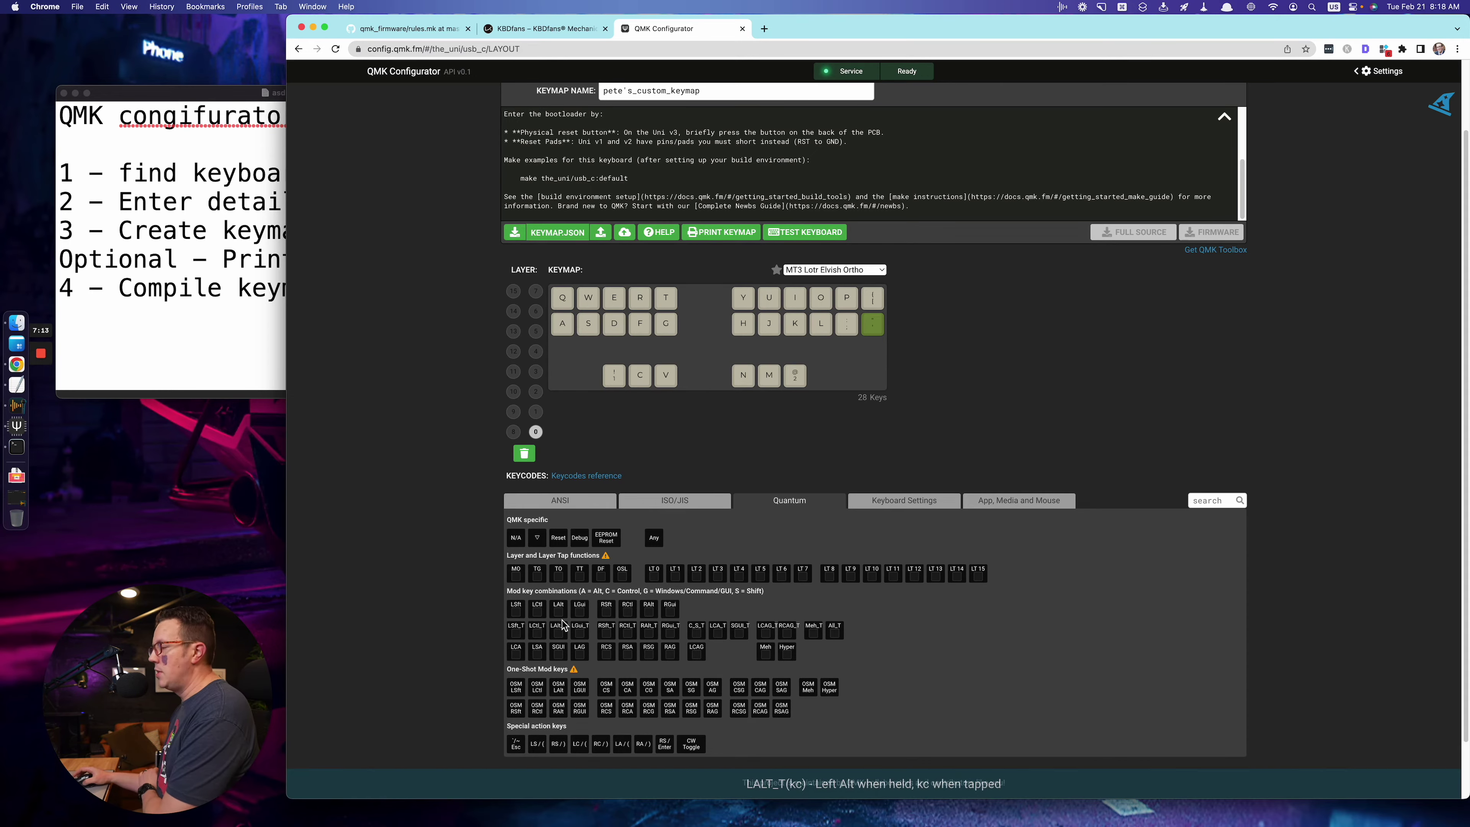
- Open the keycodes reference and read through its Quantum, Audio, Layer Switching and Magic keycode sections
click(579, 477)
scroll(579, 478, down, 20)
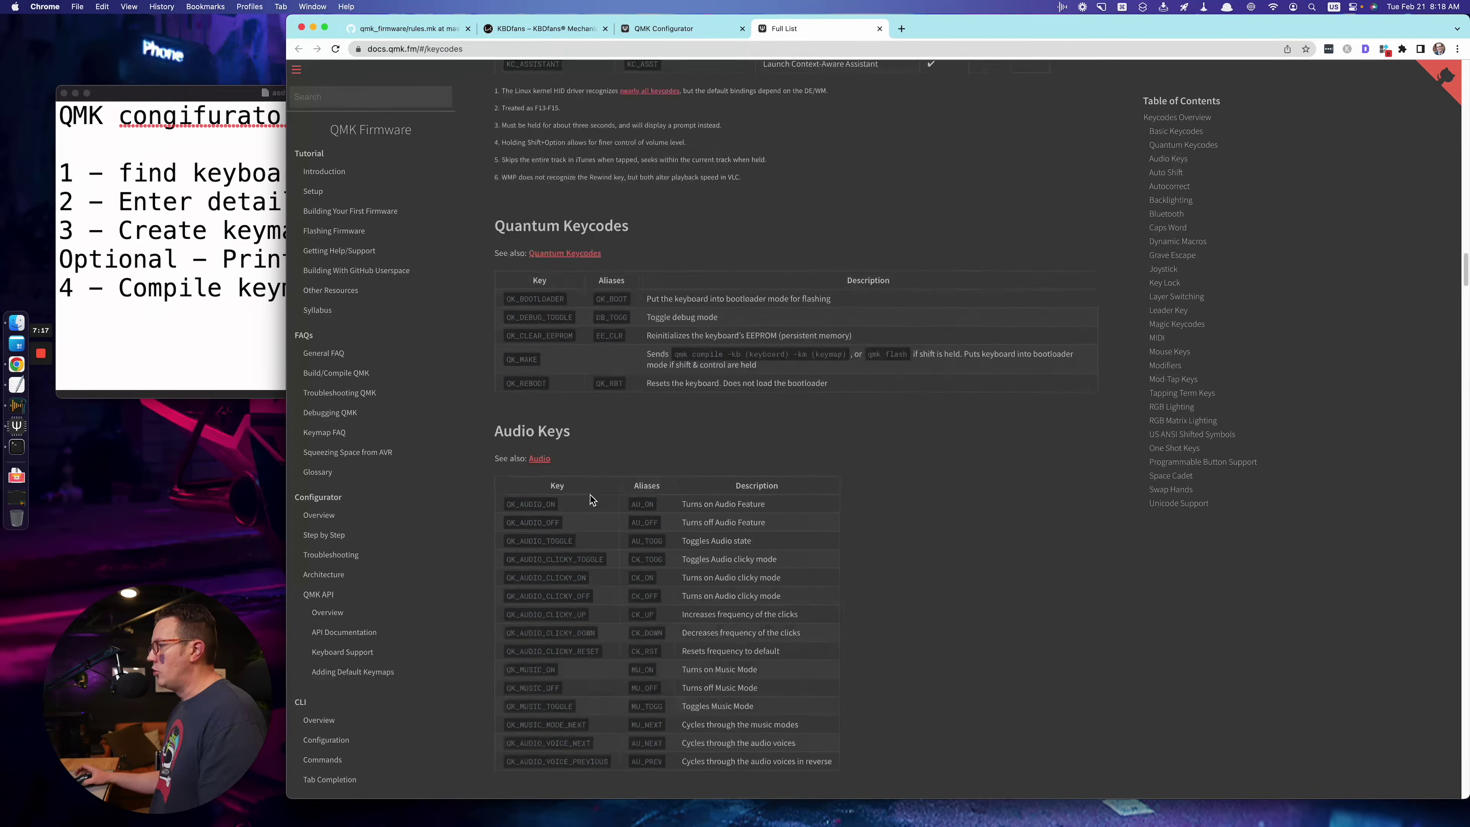
scroll(590, 496, up, 15)
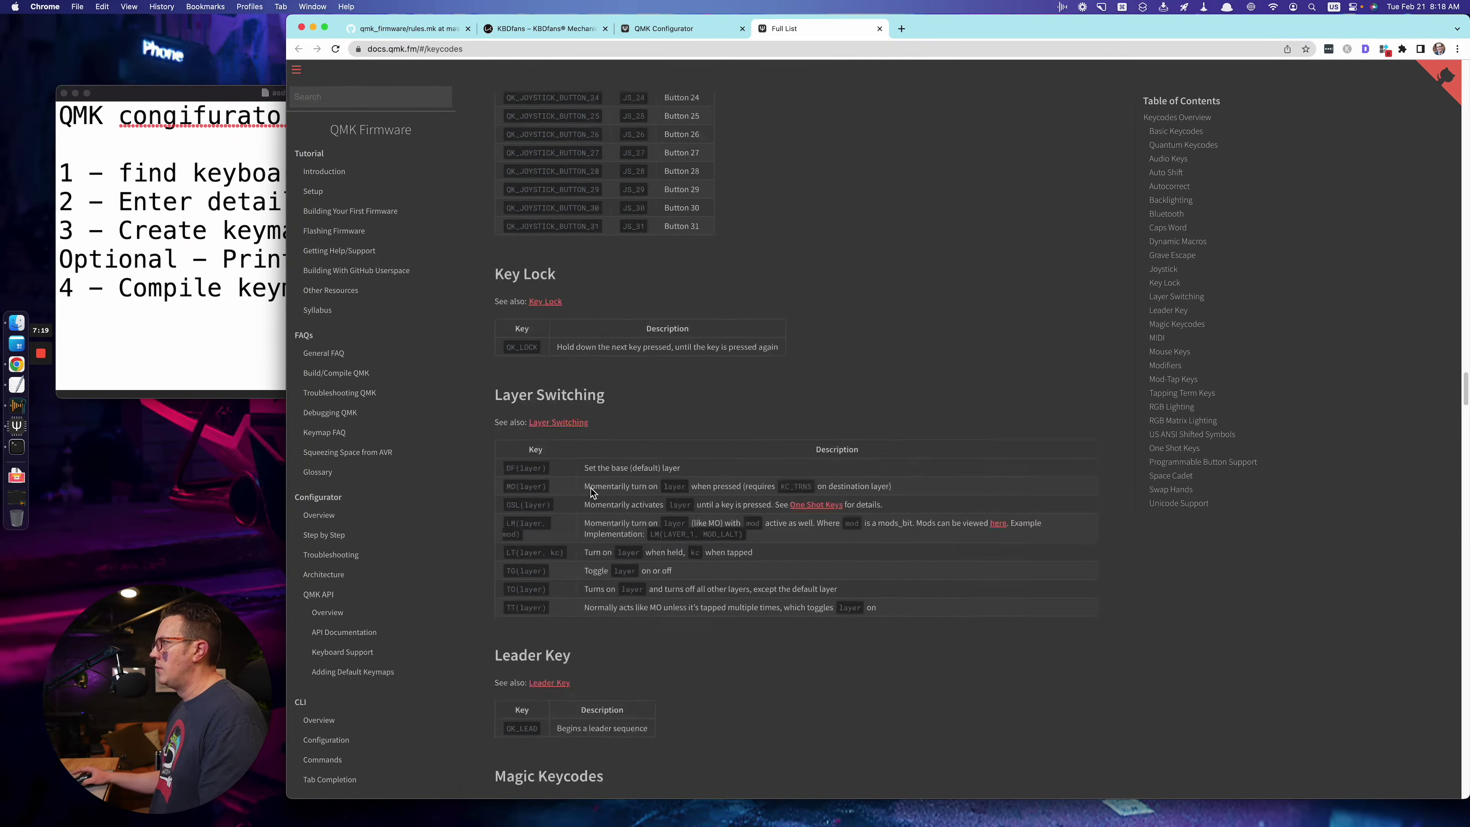
key(ctrl+shift+Tab)
click(575, 476)
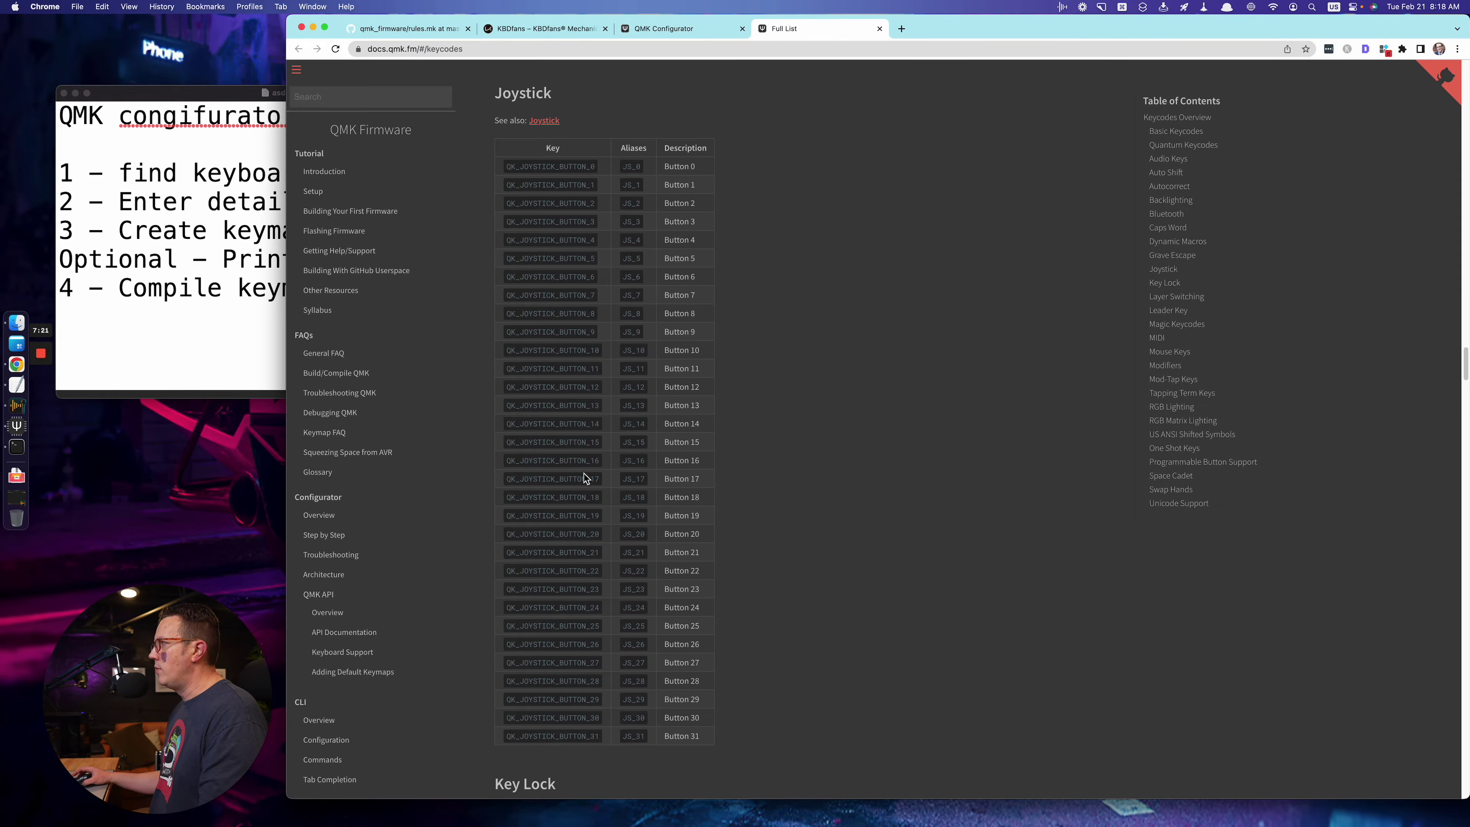
scroll(602, 486, down, 15)
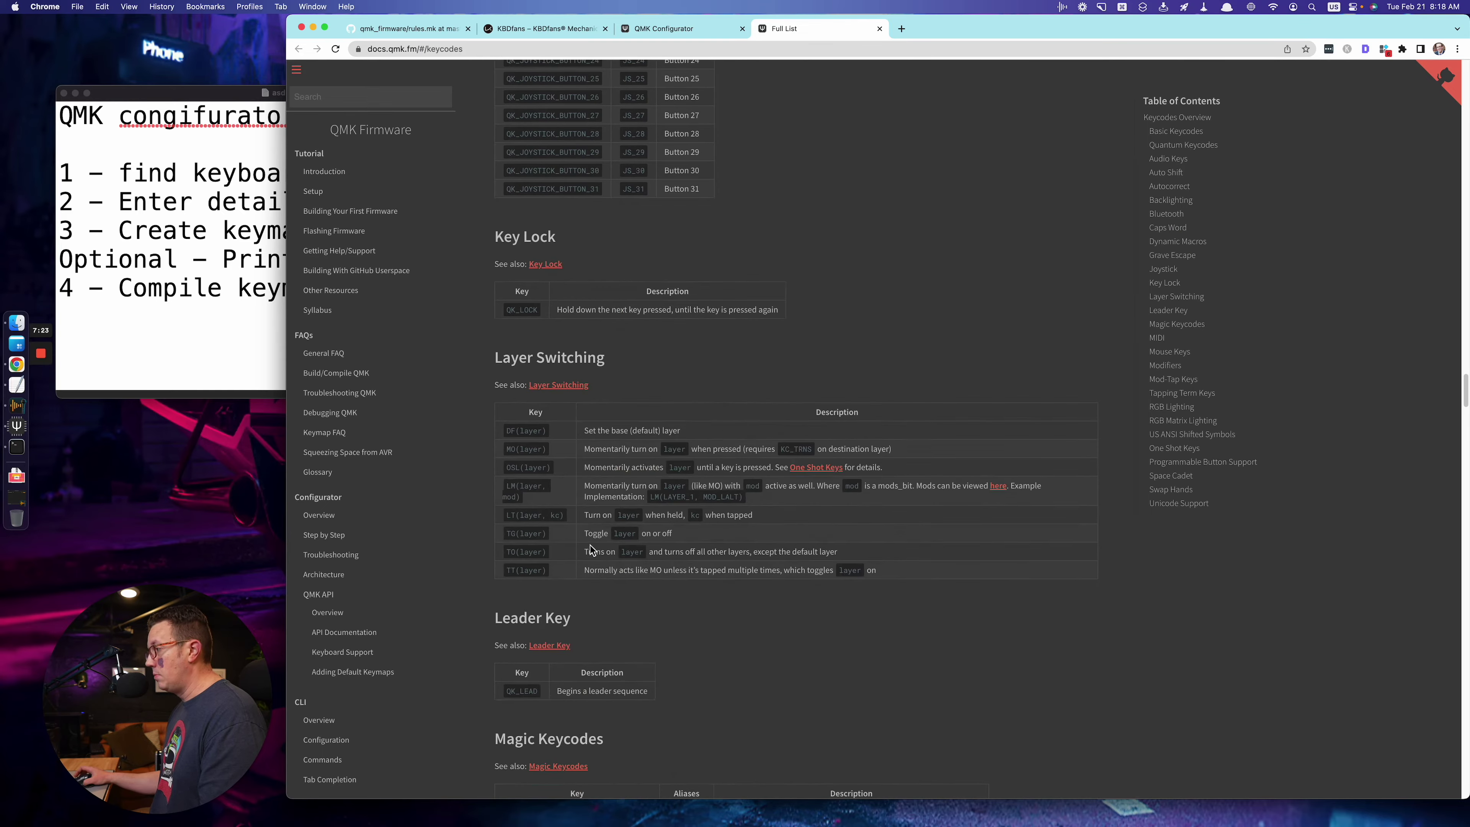
scroll(589, 543, down, 6)
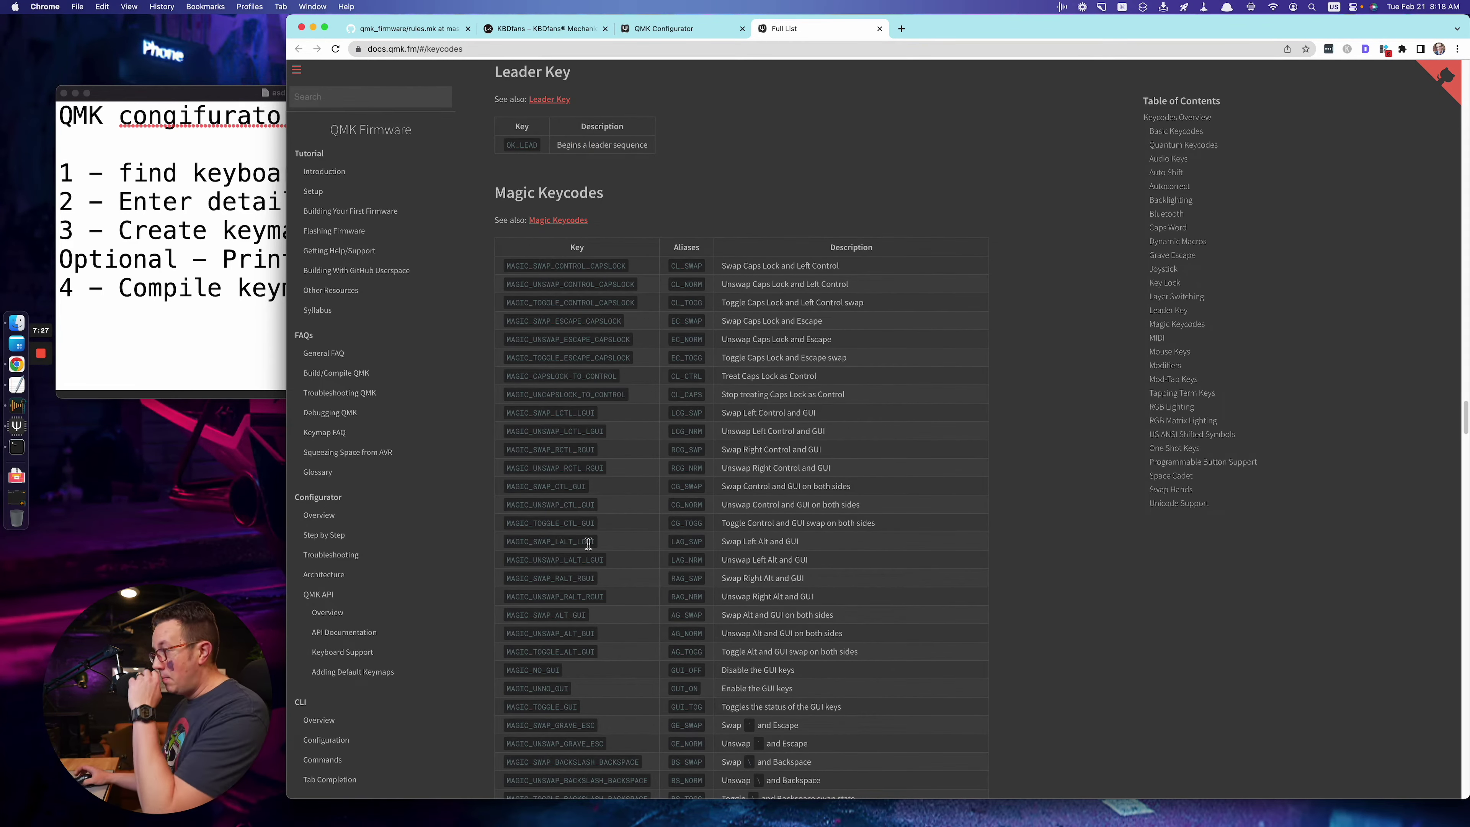
scroll(589, 544, up, 20)
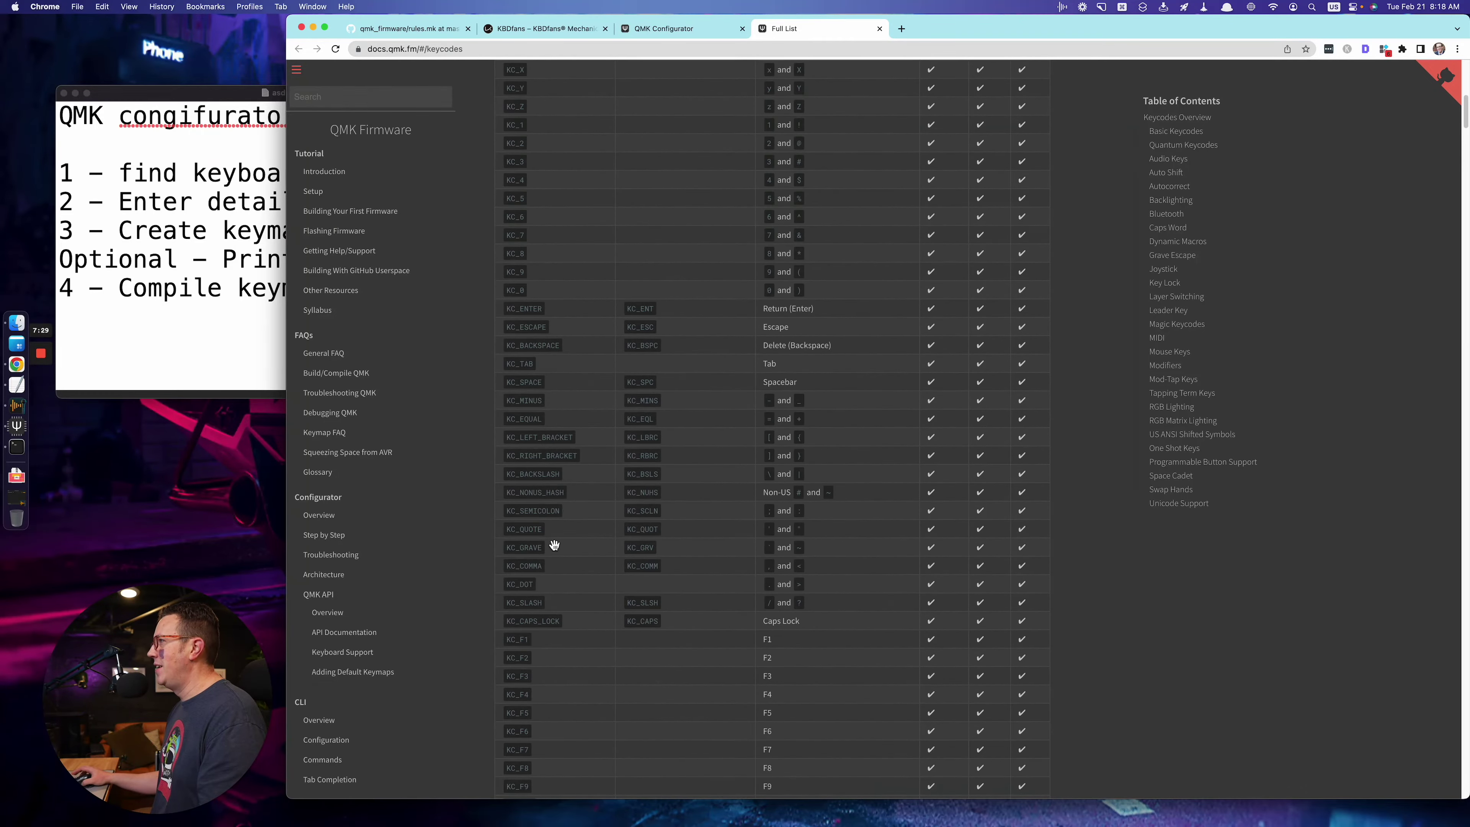
- Back in QMK Configurator, assign the Reset keycode to the first second-row key of the right half on layer 1
key(ctrl+shift+Tab)
scroll(642, 484, down, 1)
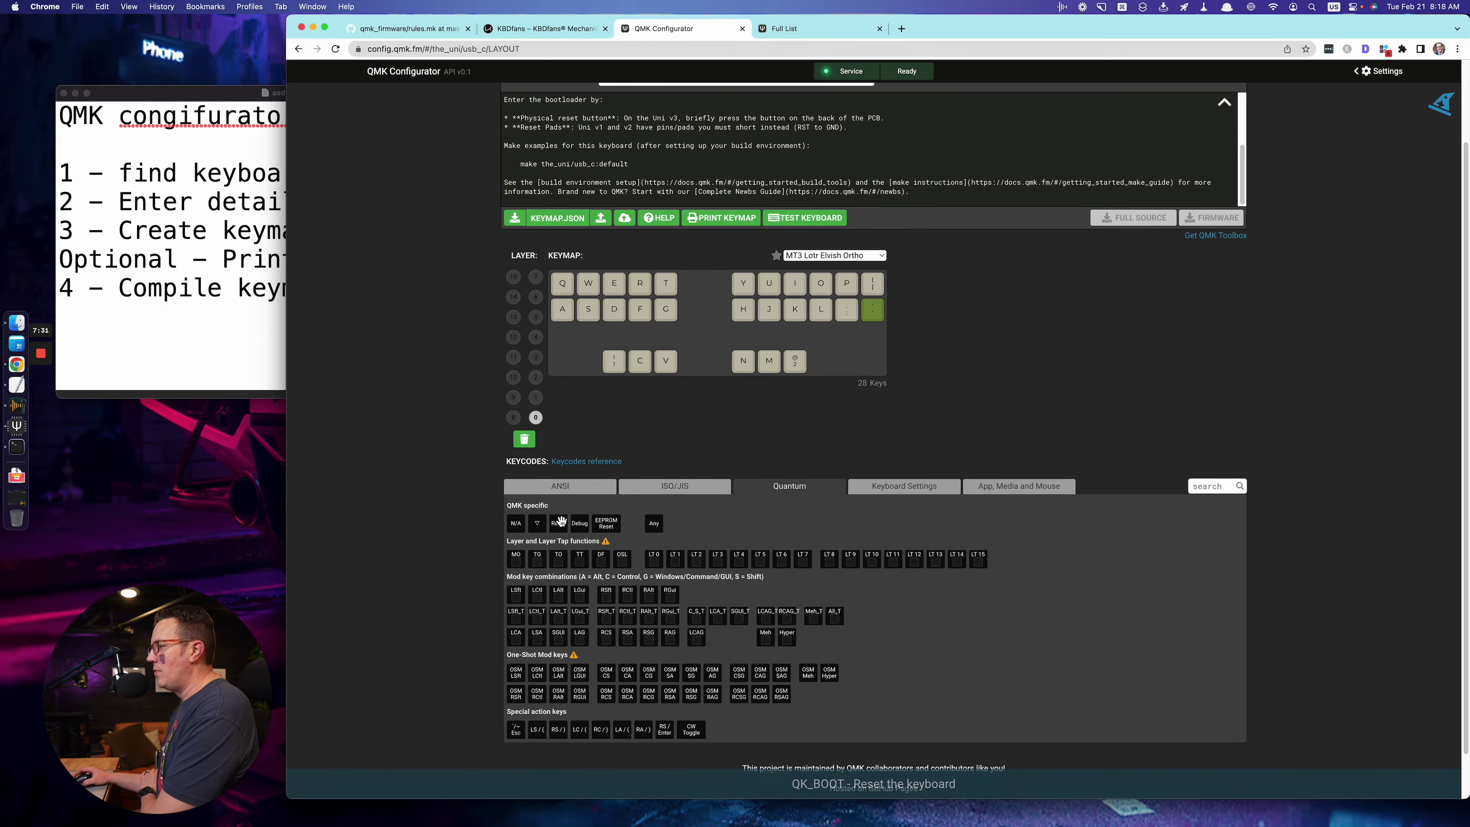
click(535, 397)
drag(558, 524, 743, 308)
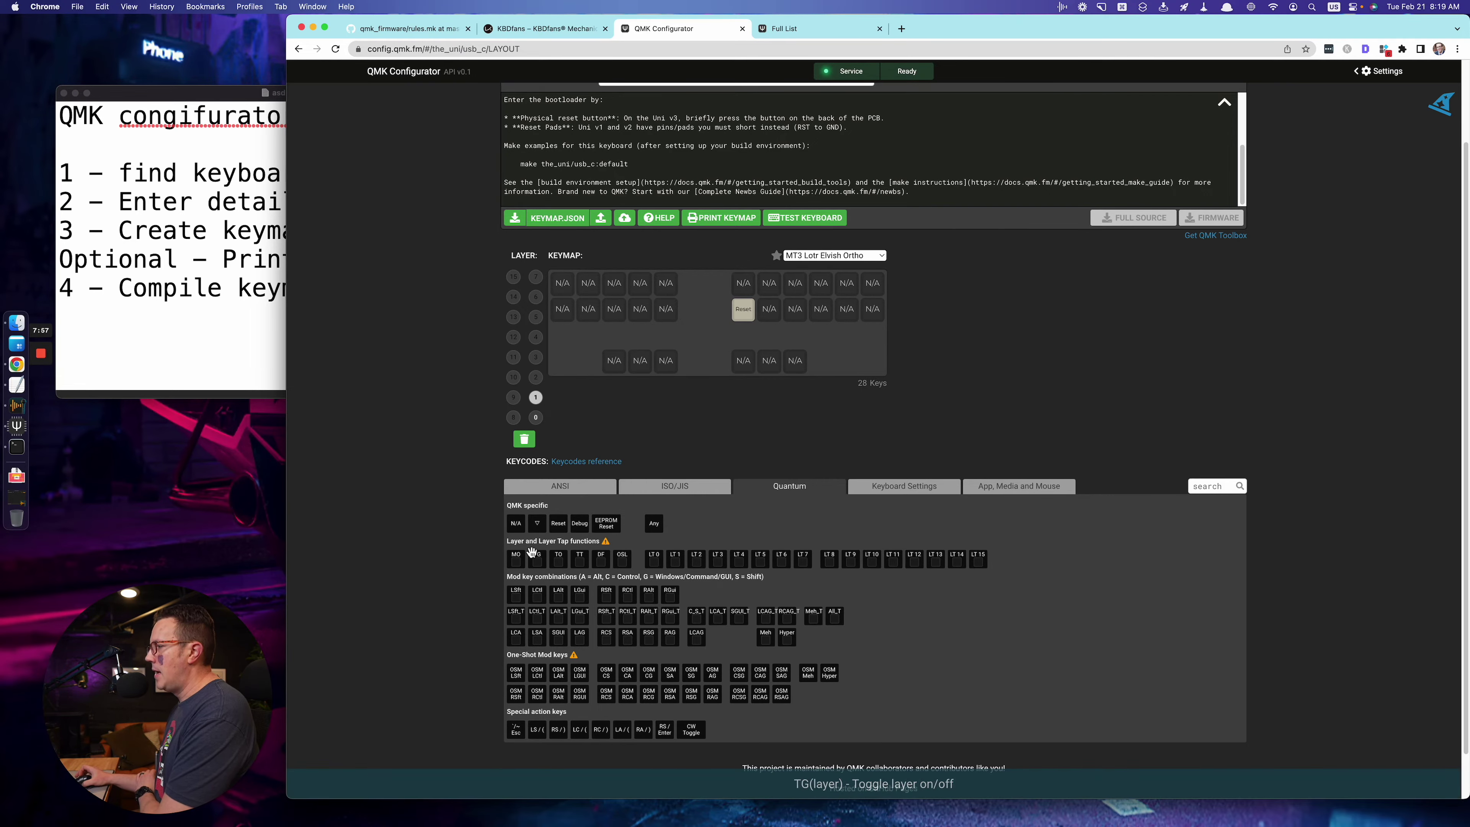
- On layer 1, assign the MO keycode to the fourth second-row key of the left half
scroll(484, 545, up, 5)
scroll(483, 545, up, 5)
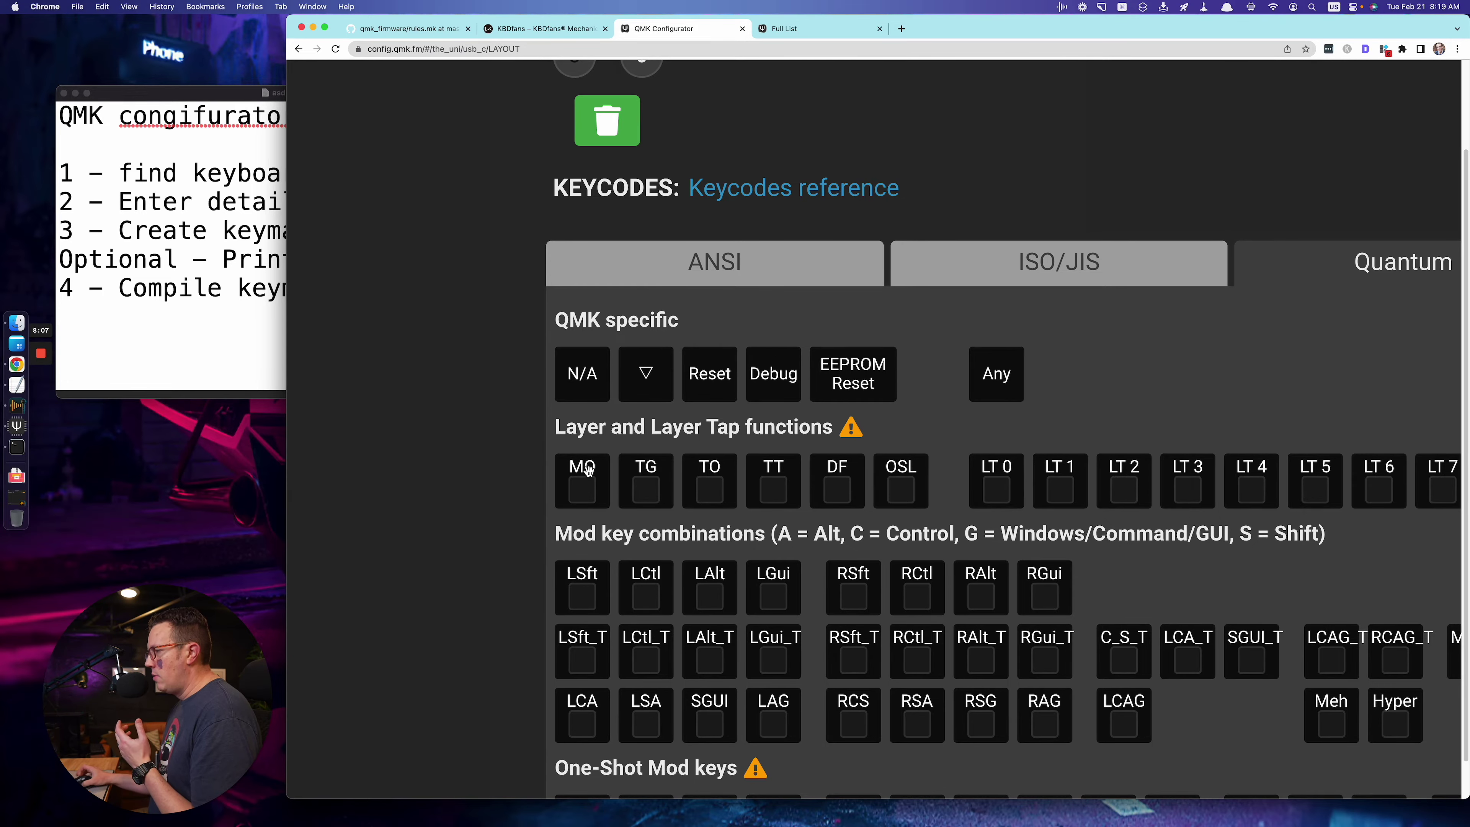
scroll(588, 470, down, 10)
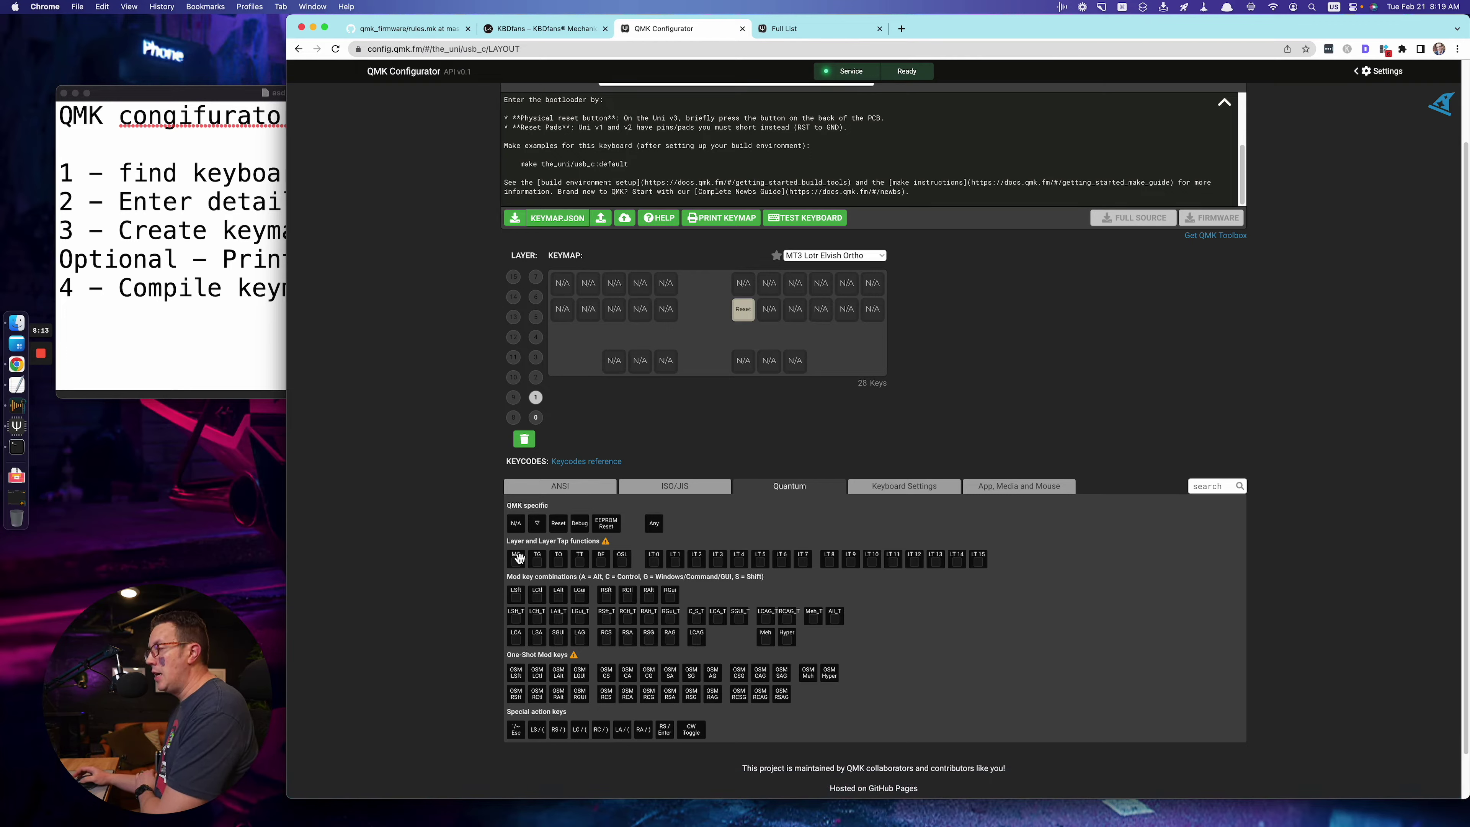
drag(518, 557, 641, 315)
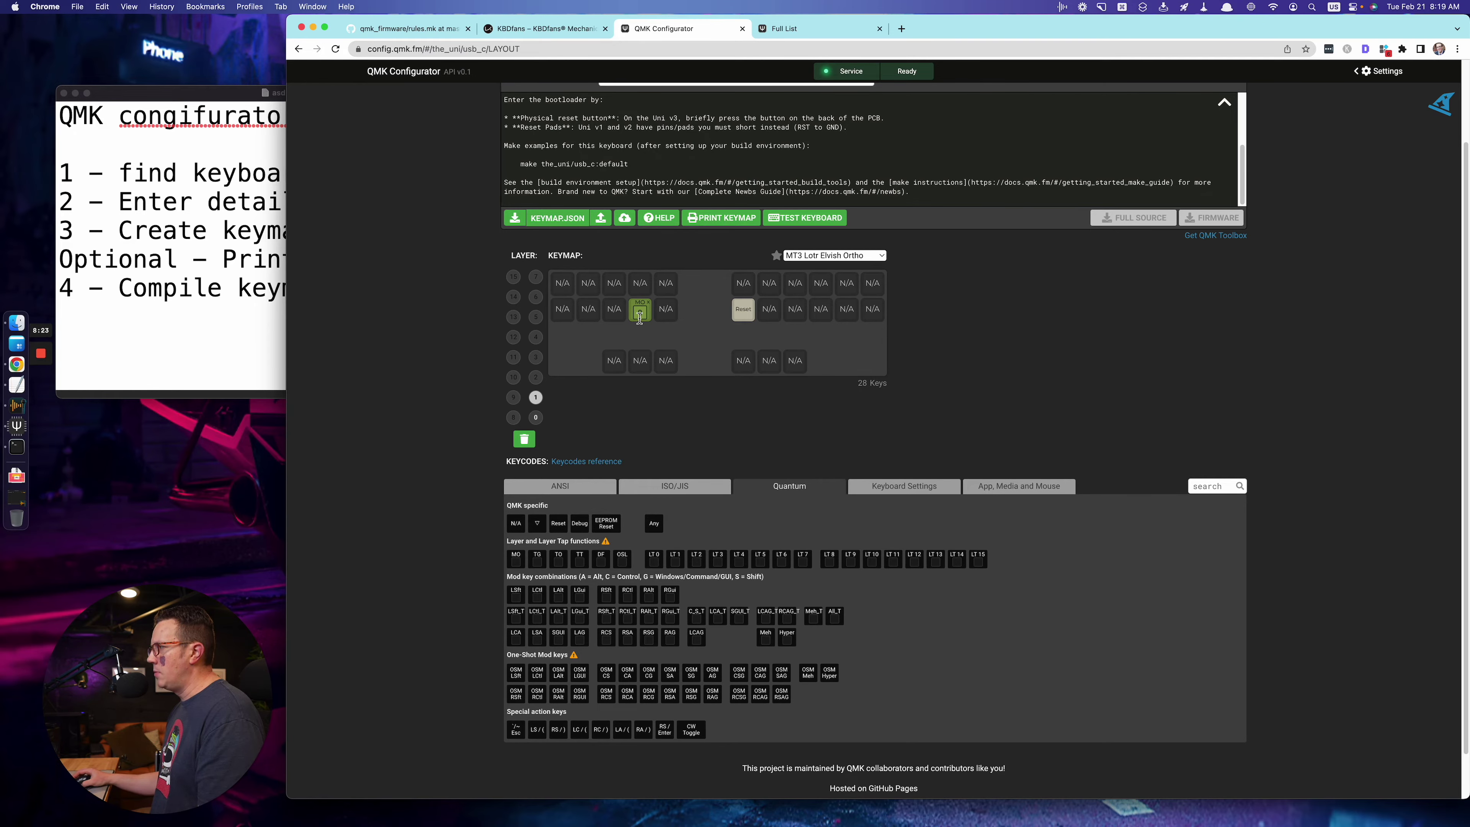
click(644, 430)
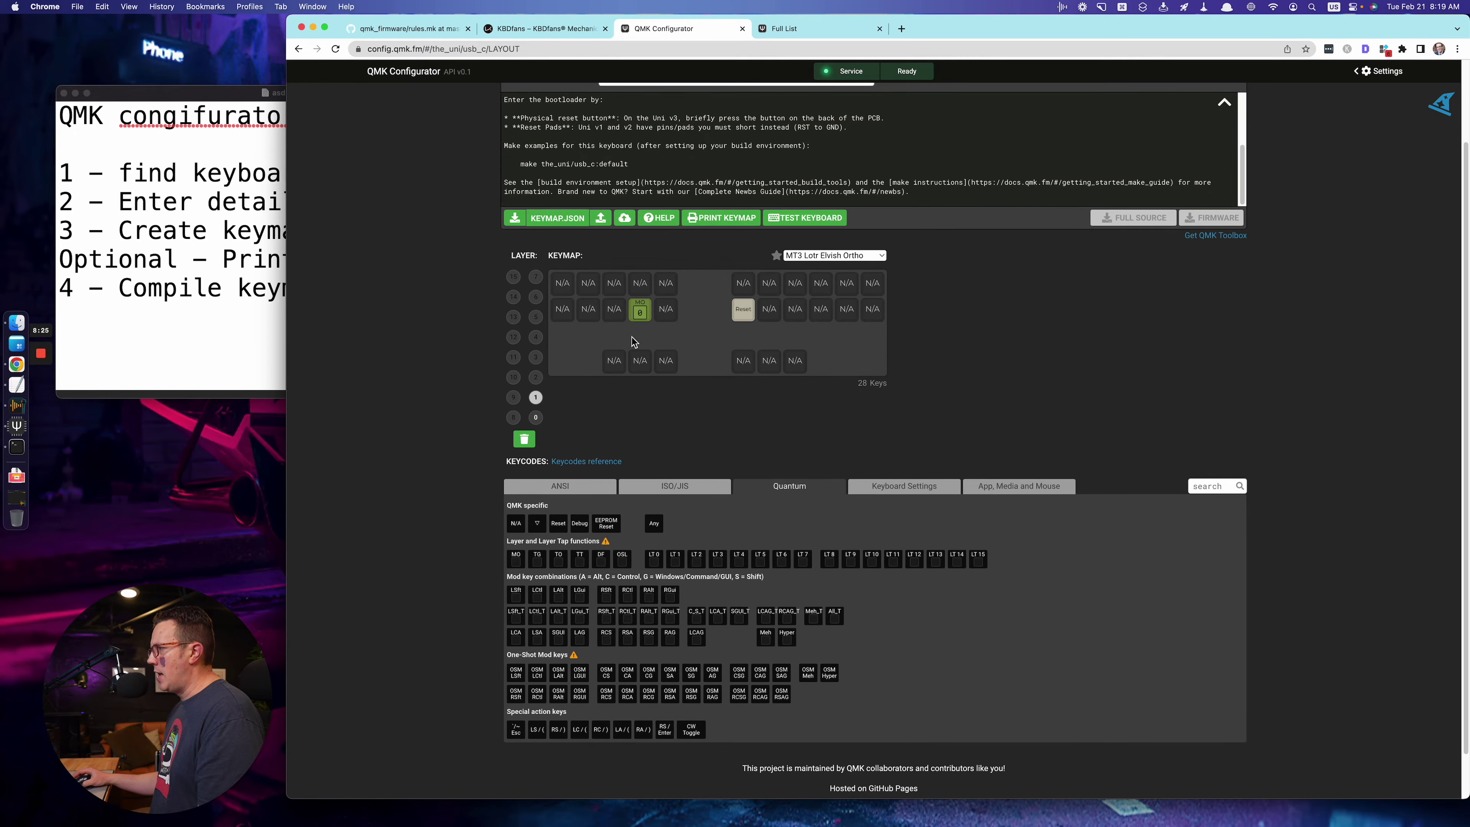
- View layer 4, return to layer 1 and set the MO key's target layer to 4
key(super+equal)
key(super+equal)
key(super+equal)
click(657, 306)
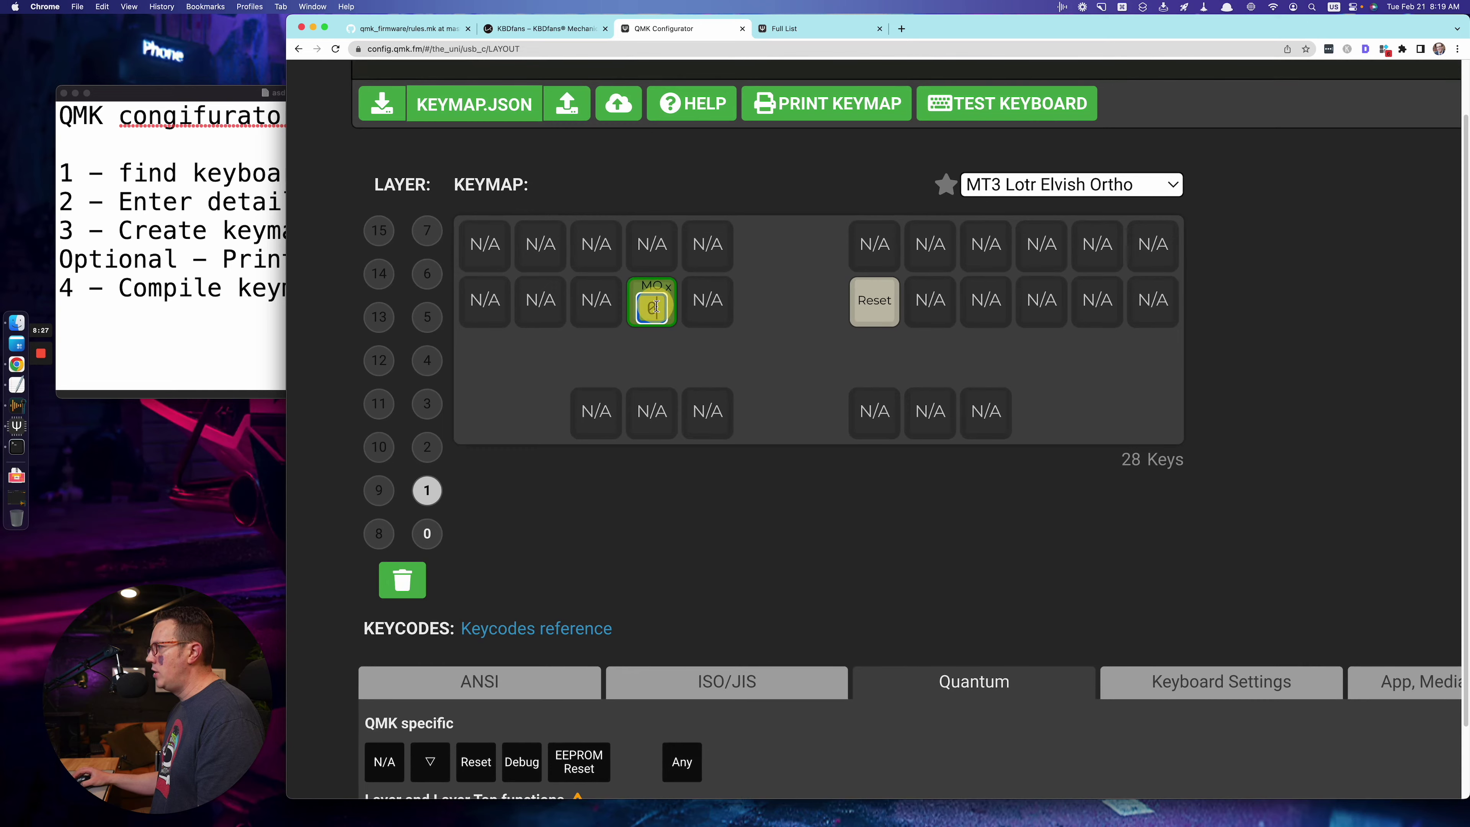
click(427, 359)
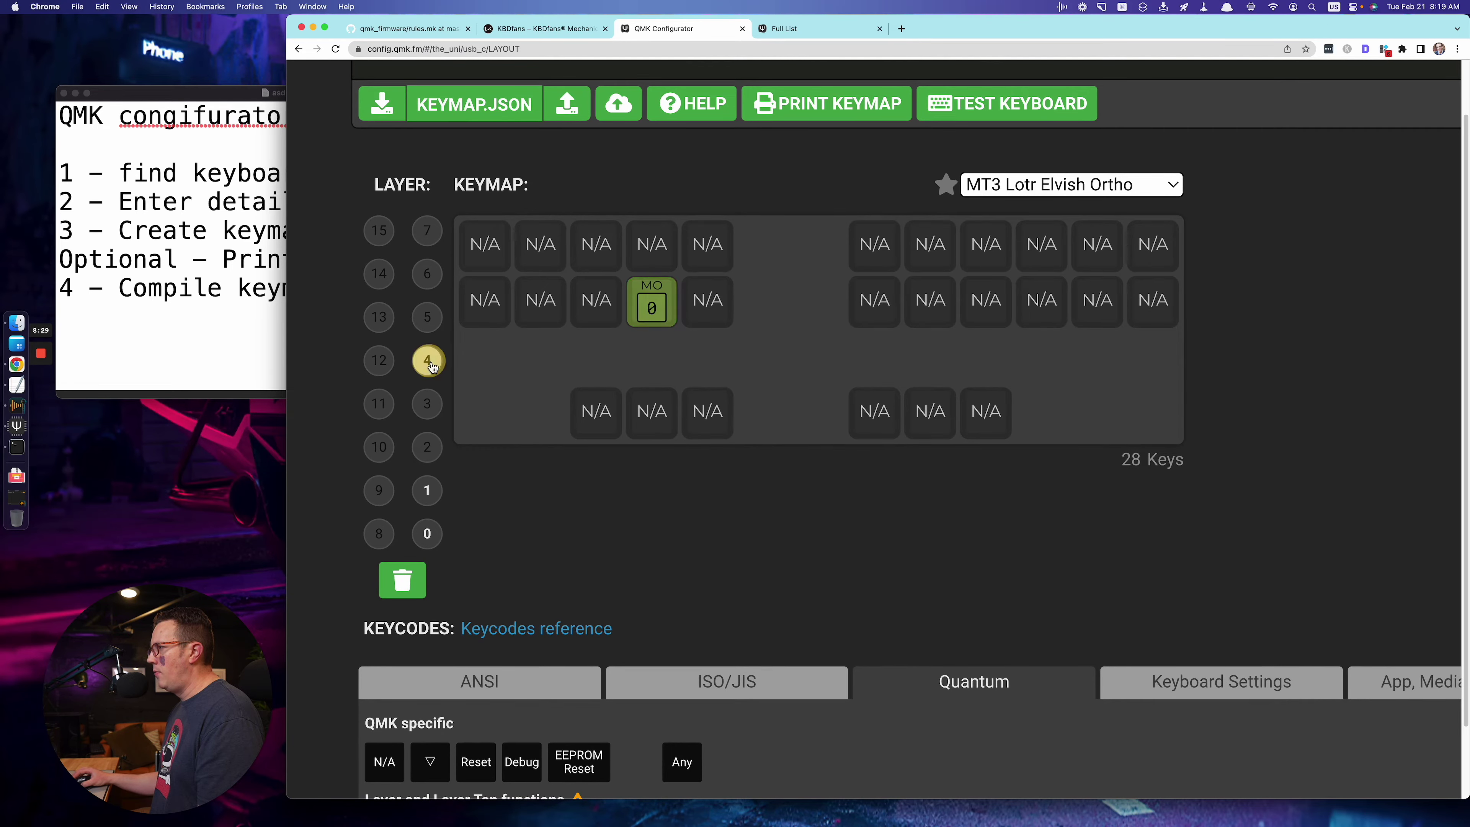
click(566, 499)
key(super+minus)
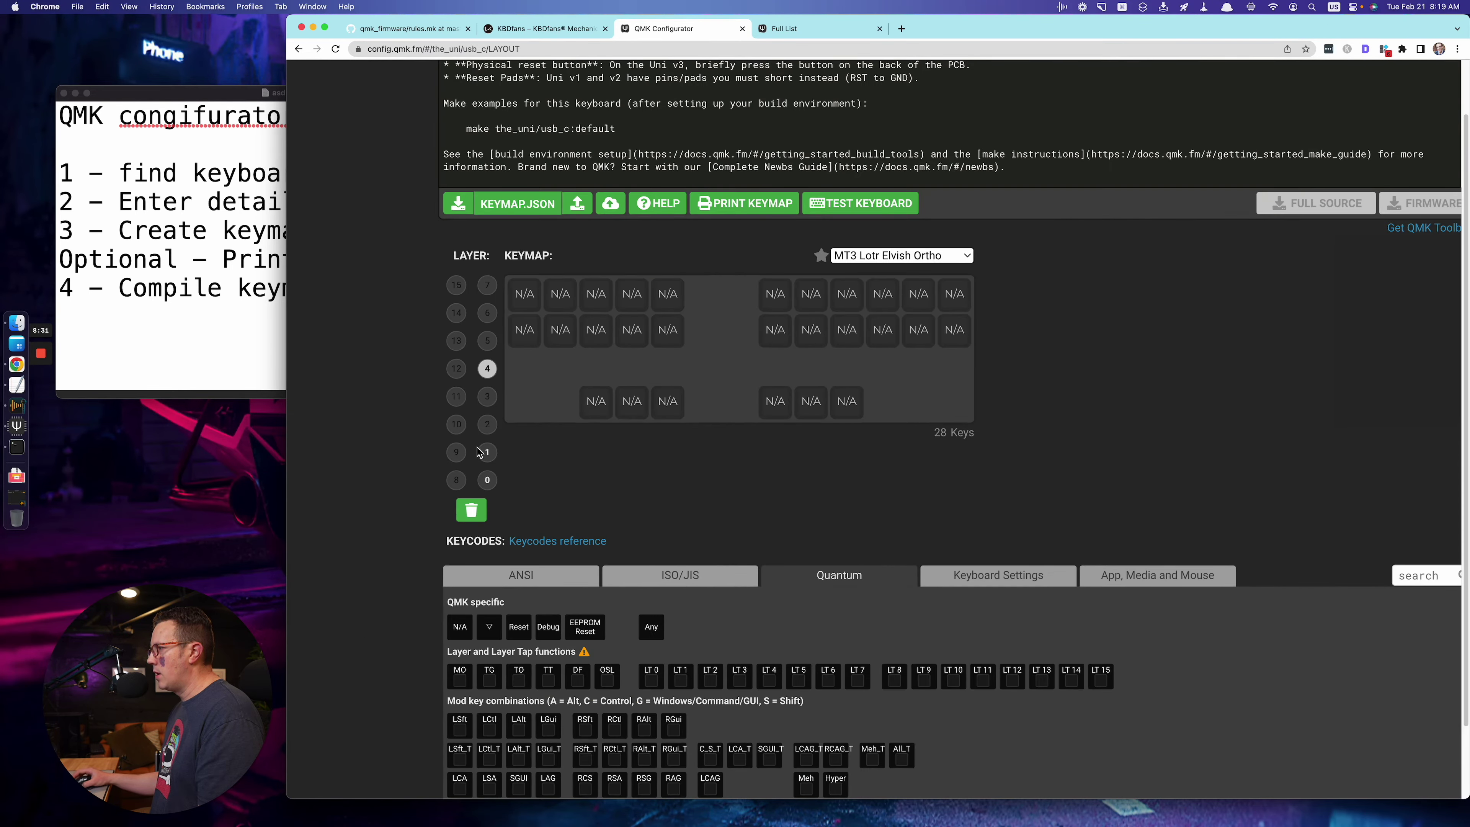
click(487, 452)
scroll(566, 565, down, 2)
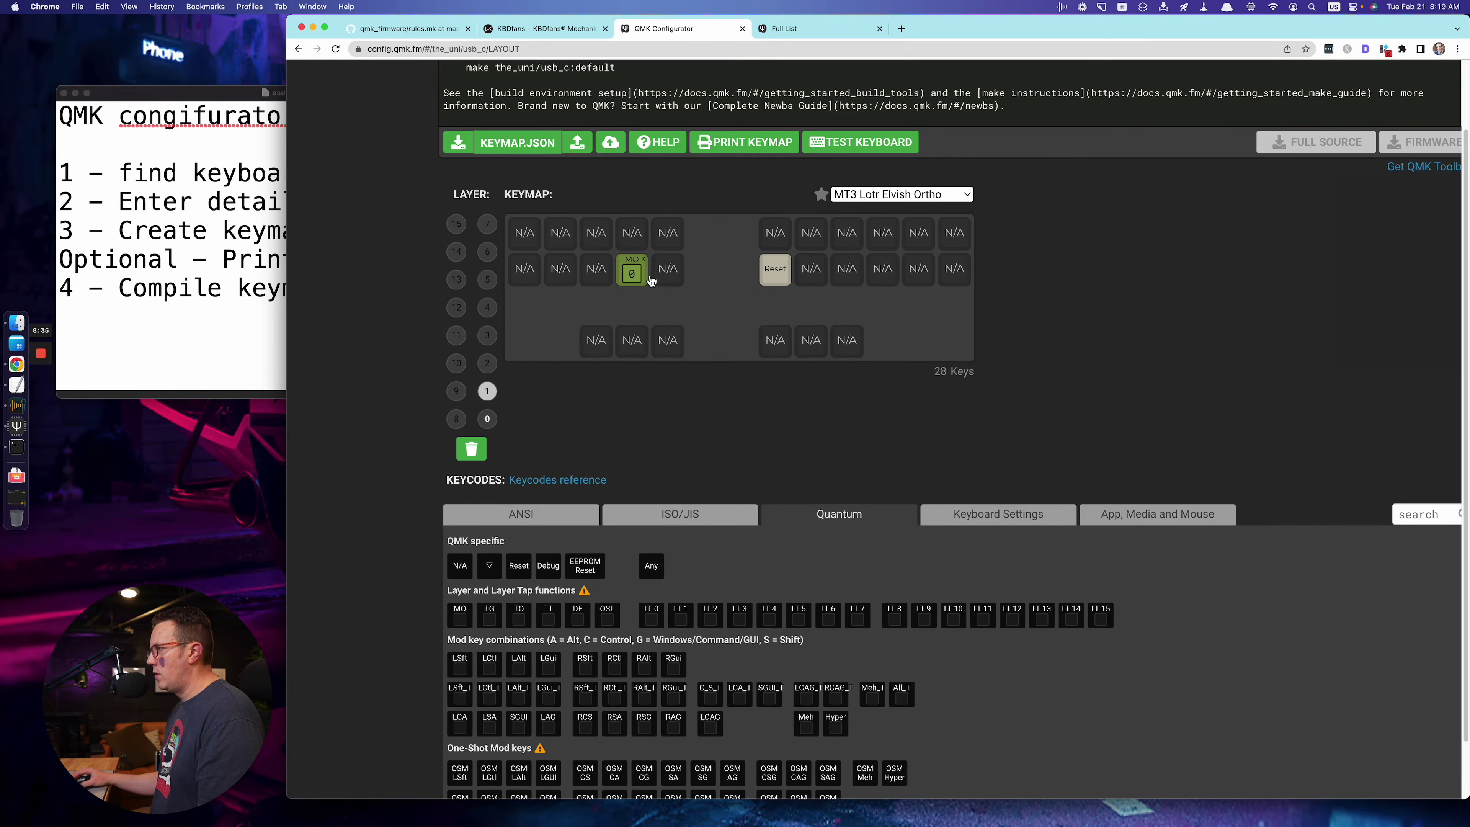
double_click(634, 276)
text(4)
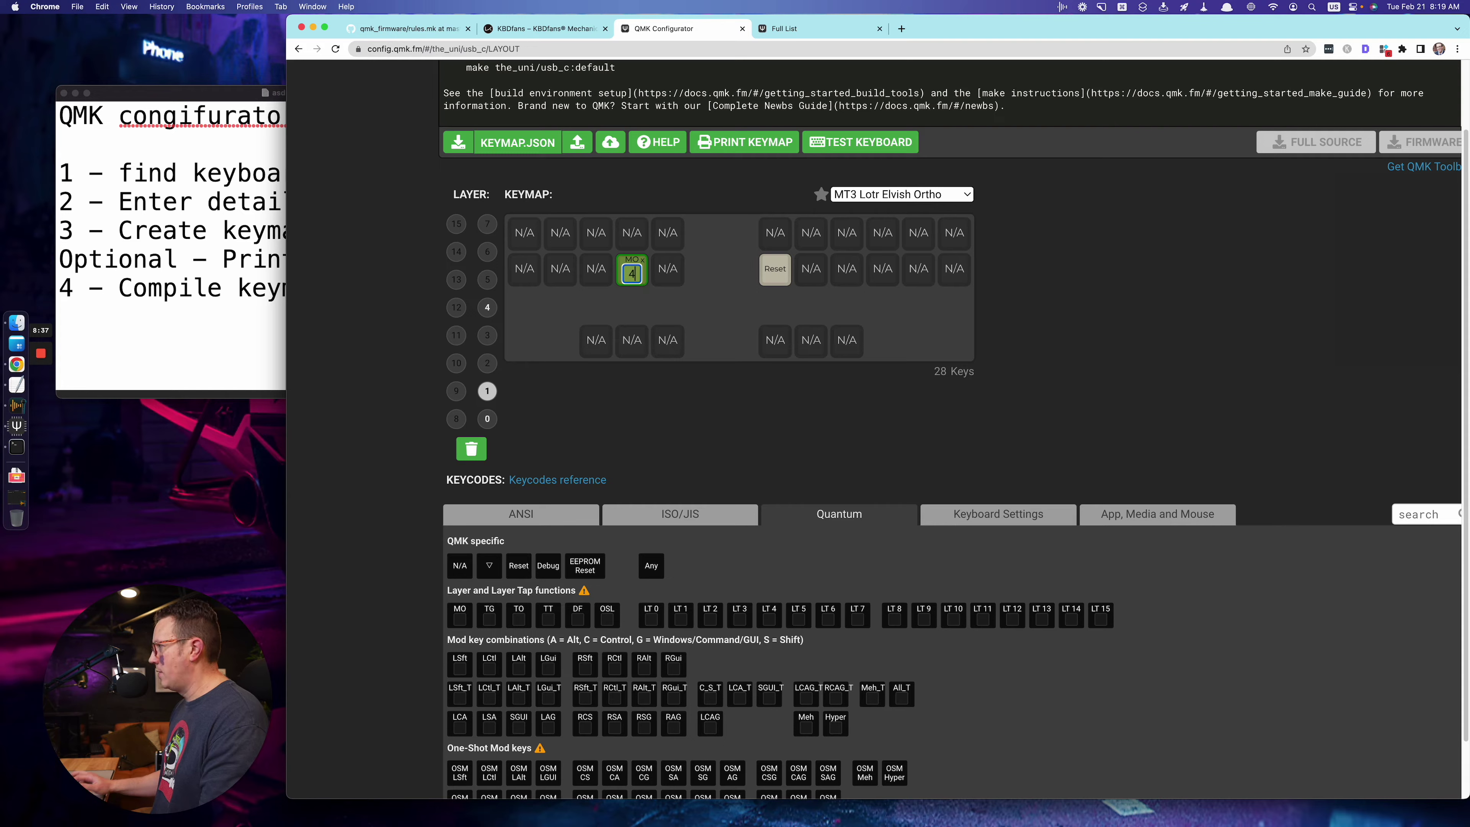
click(618, 399)
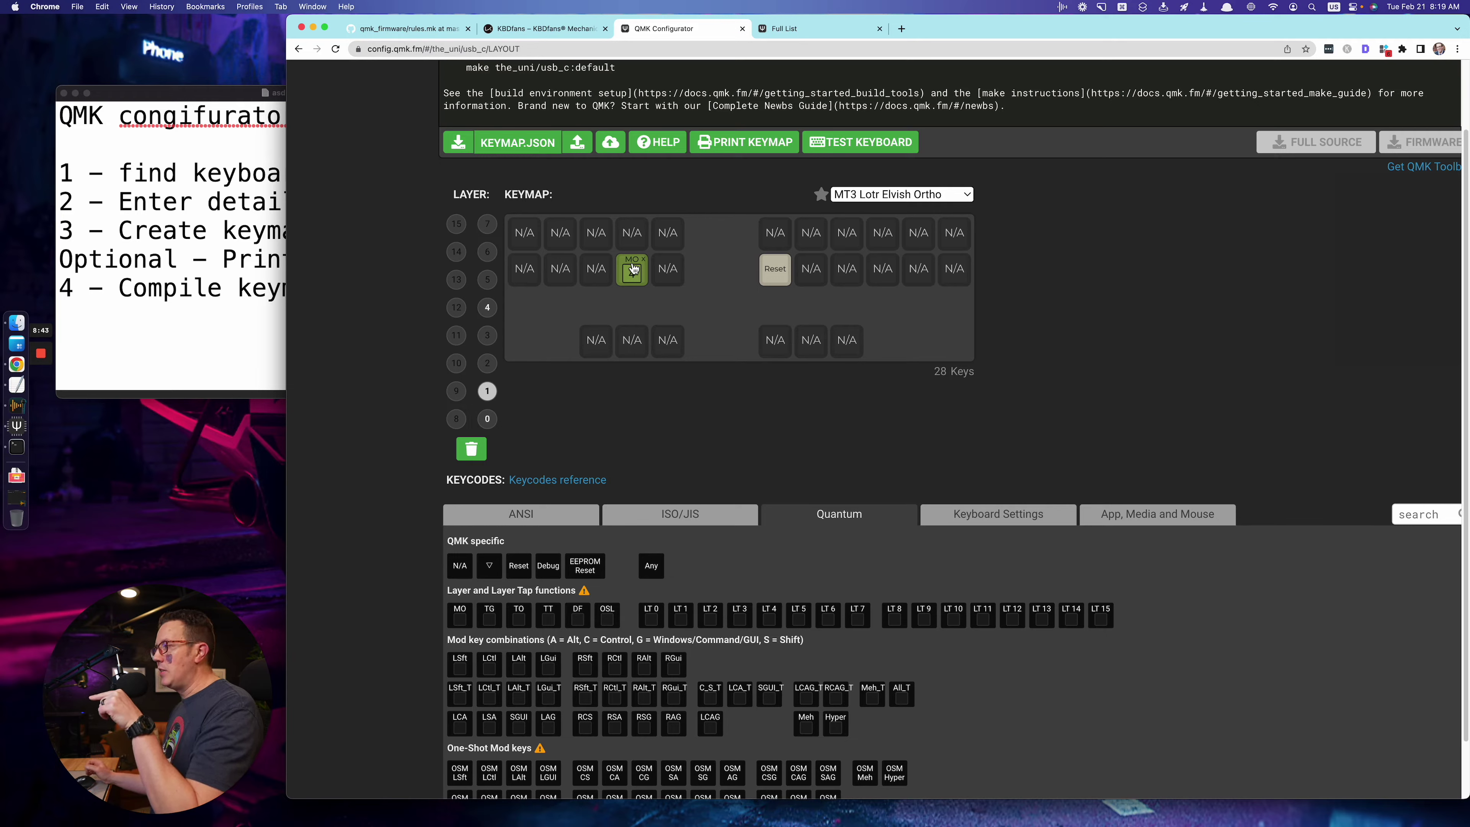
- On layer 4, assign the LT 0 keycode to the first second-row key of the right half
click(487, 308)
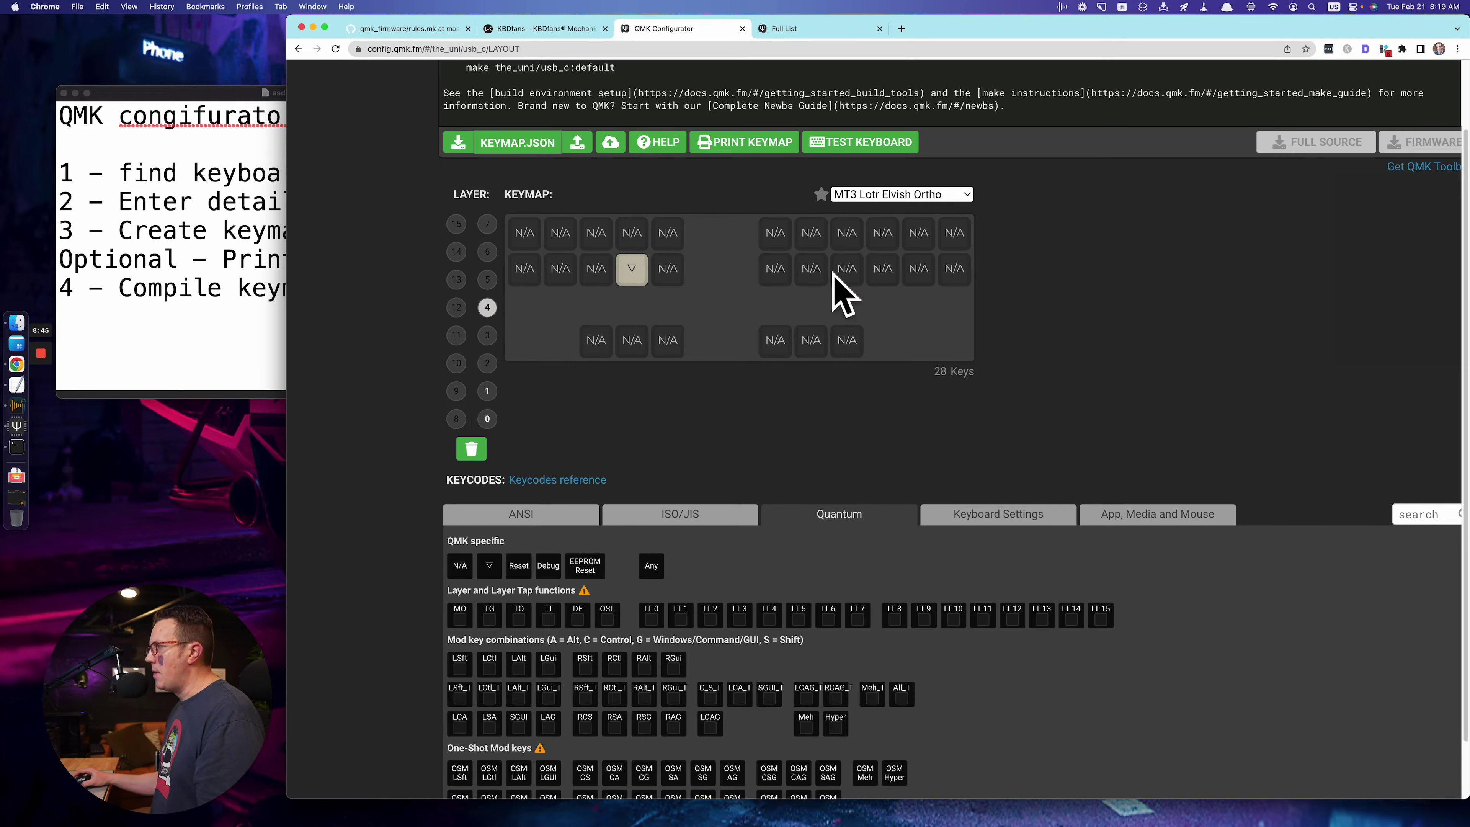
drag(657, 618, 775, 268)
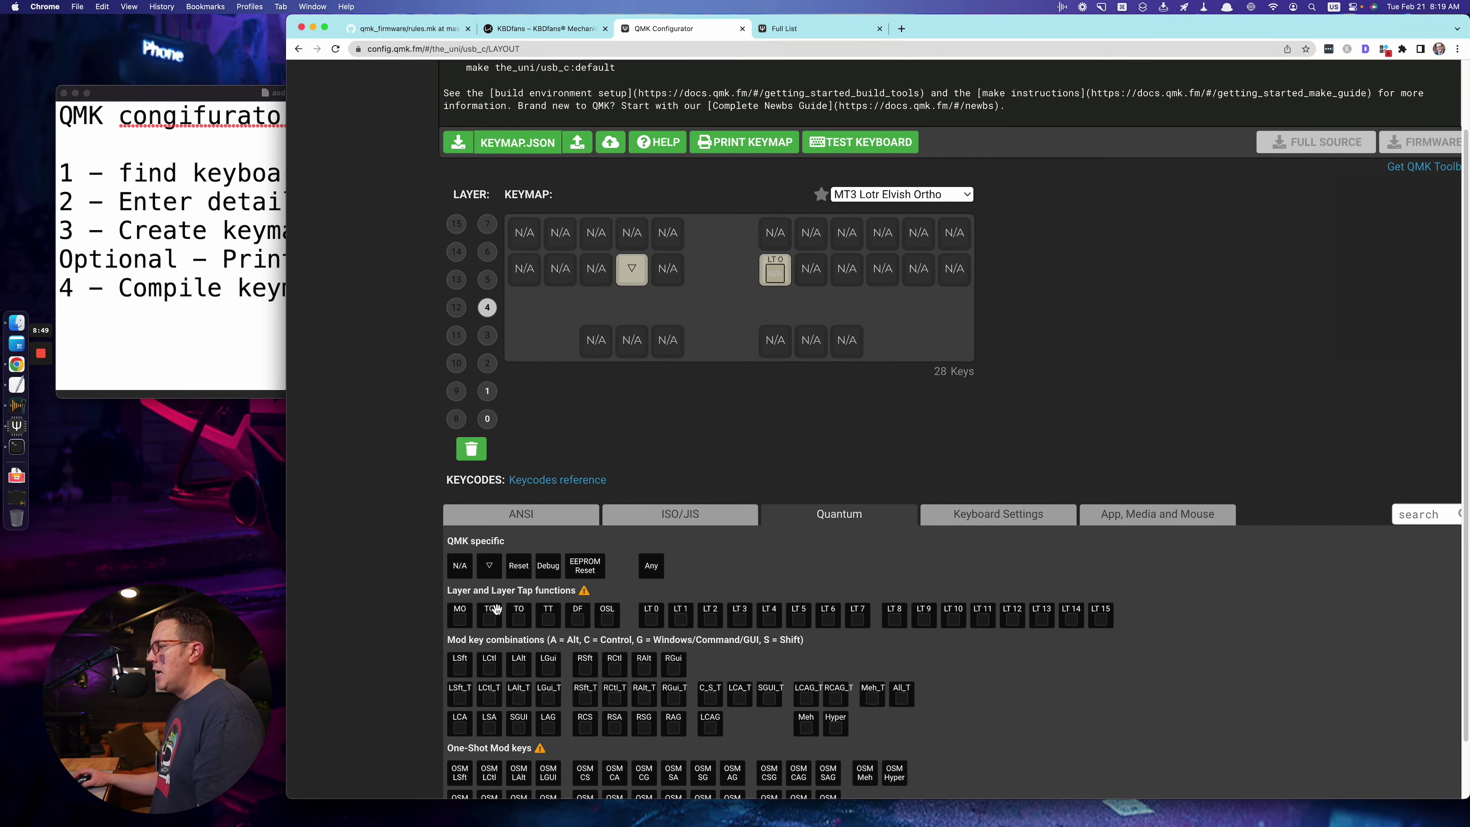
- On layer 1, assign the TG keycode to the second second-row key of the left half, with target layer 2
key(super+minus)
key(super+minus)
key(super+minus)
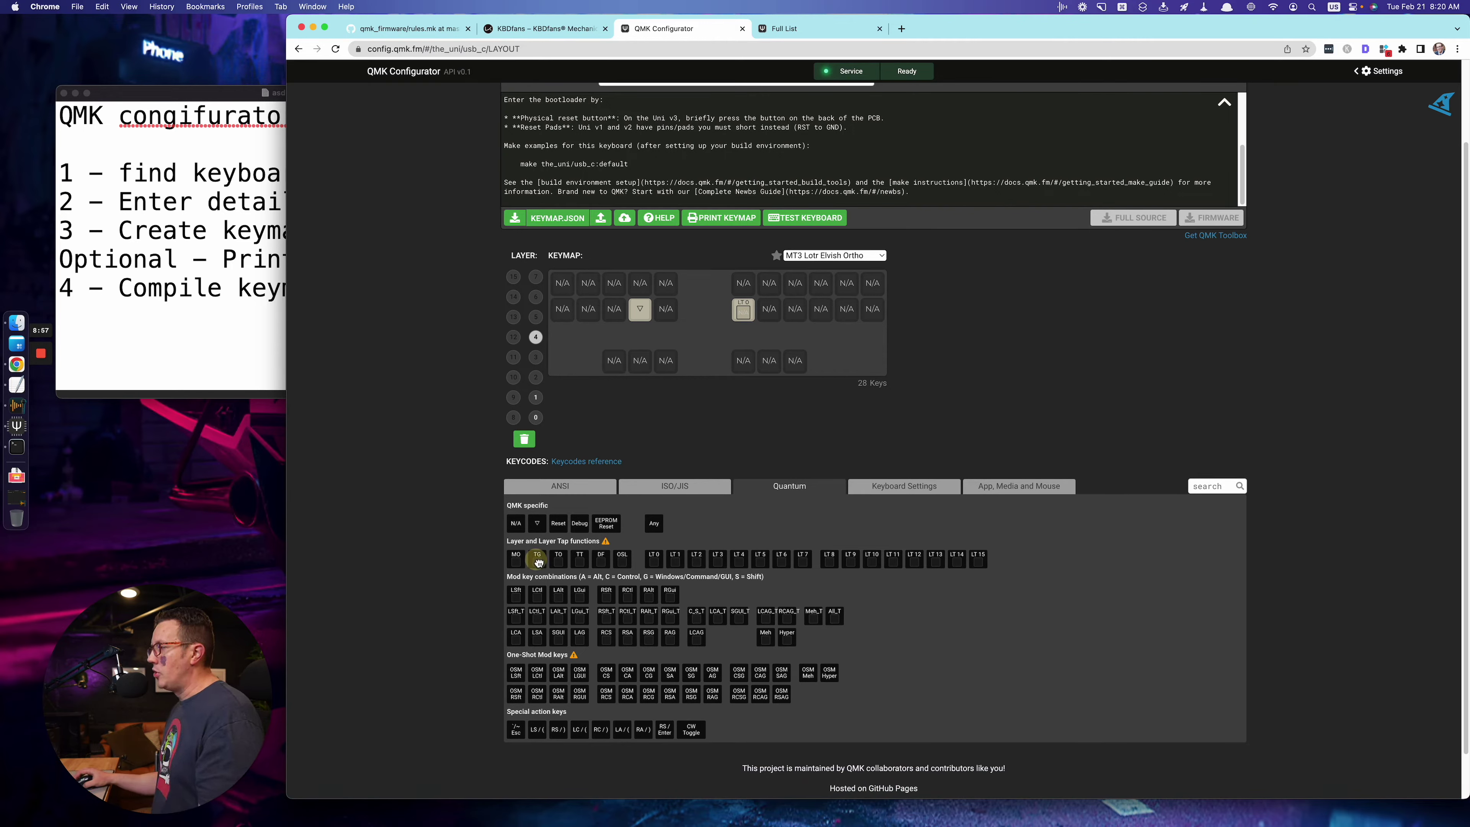
drag(537, 558, 565, 431)
drag(539, 575, 509, 558)
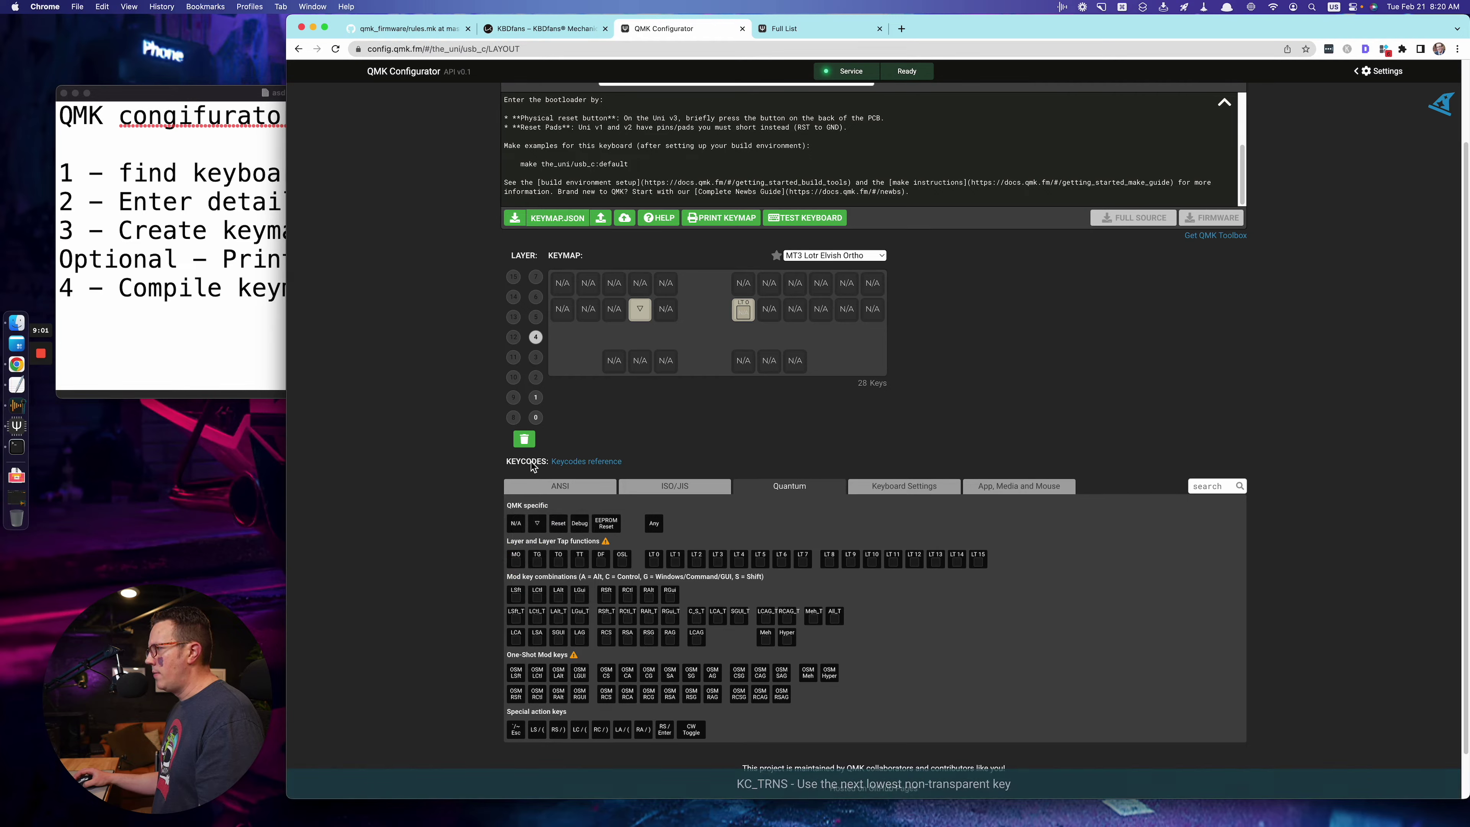
click(536, 401)
drag(537, 559, 592, 313)
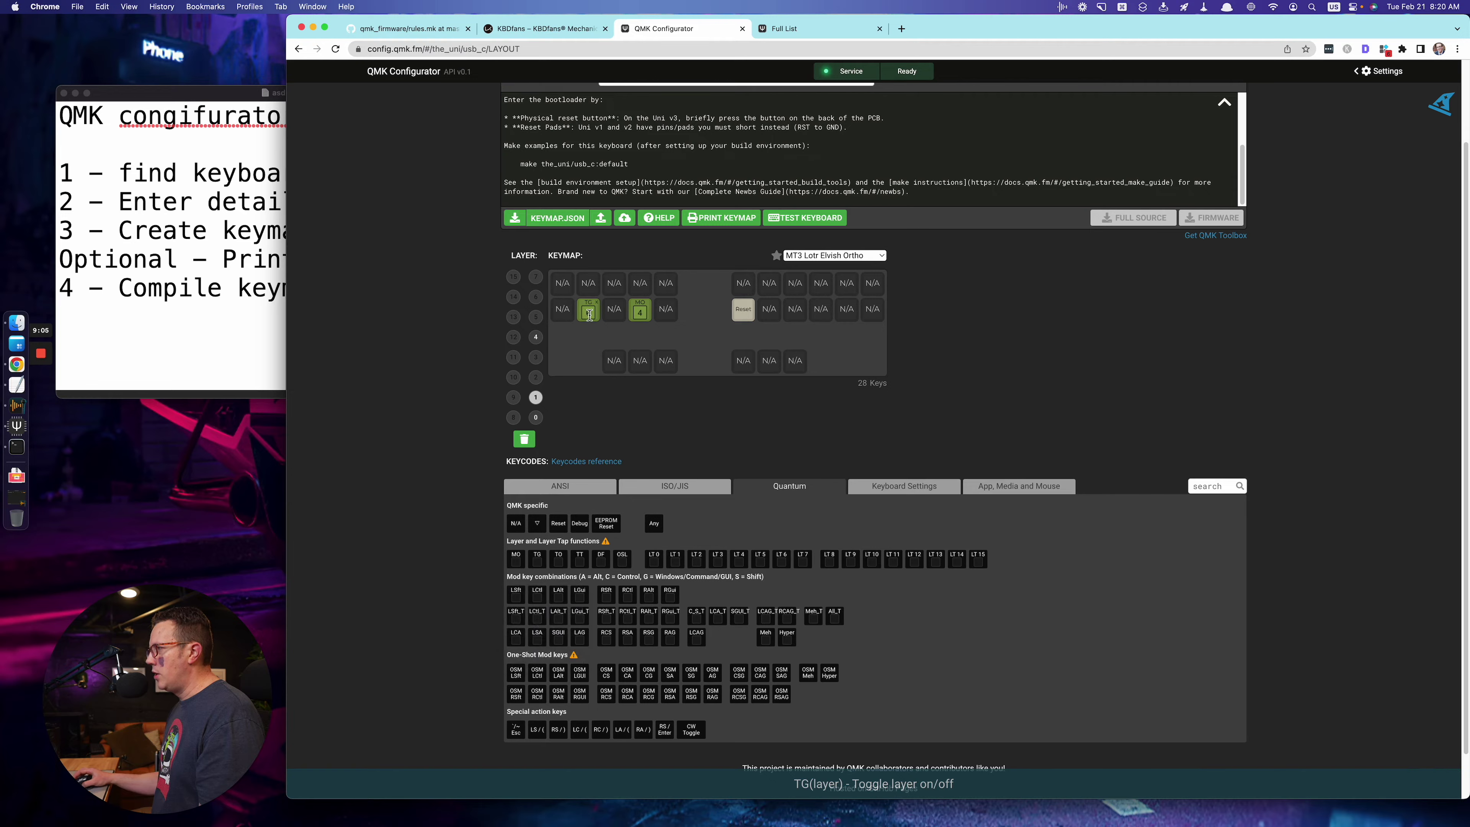
click(579, 313)
click(589, 314)
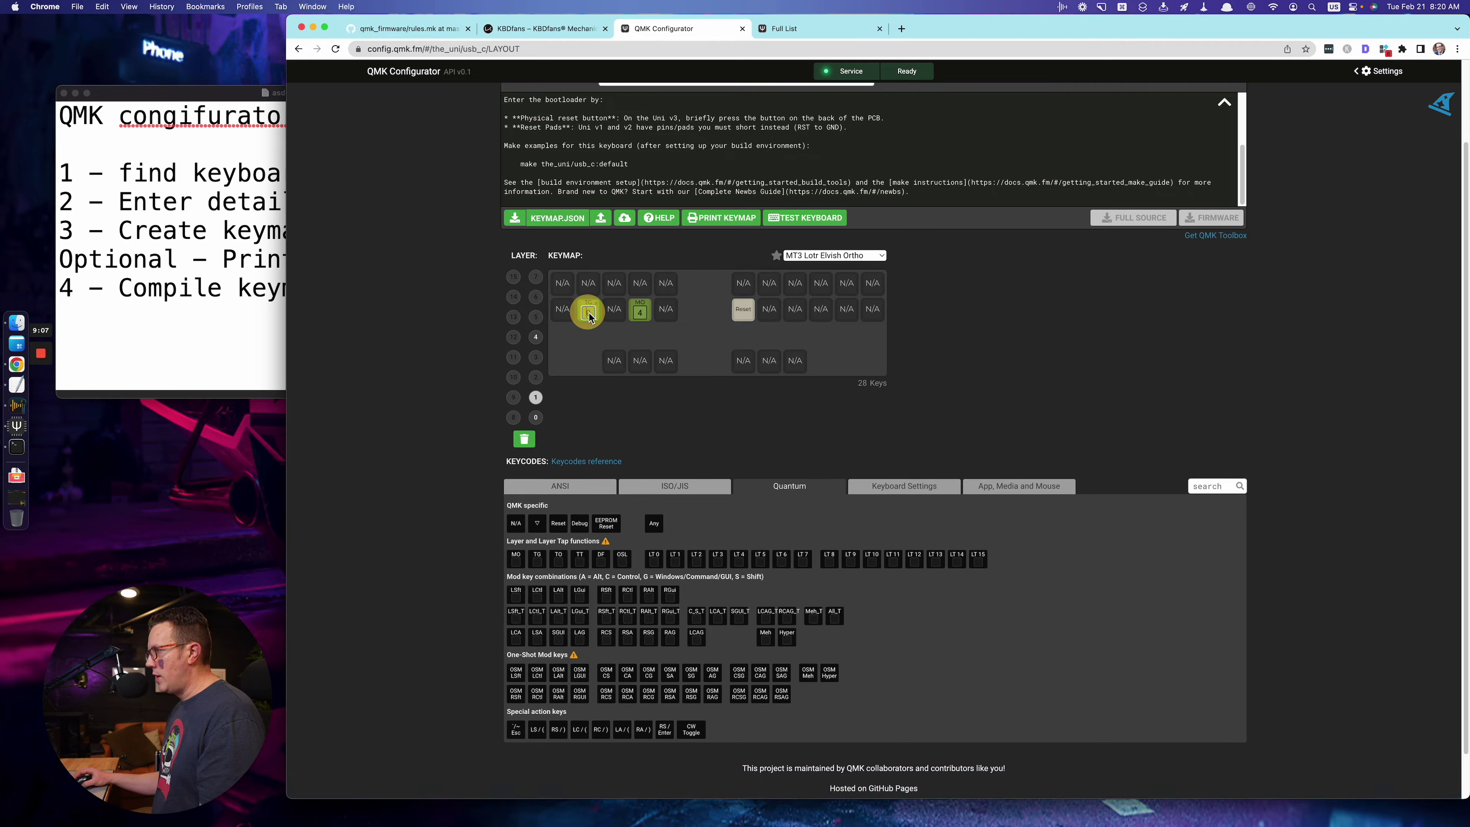
click(595, 432)
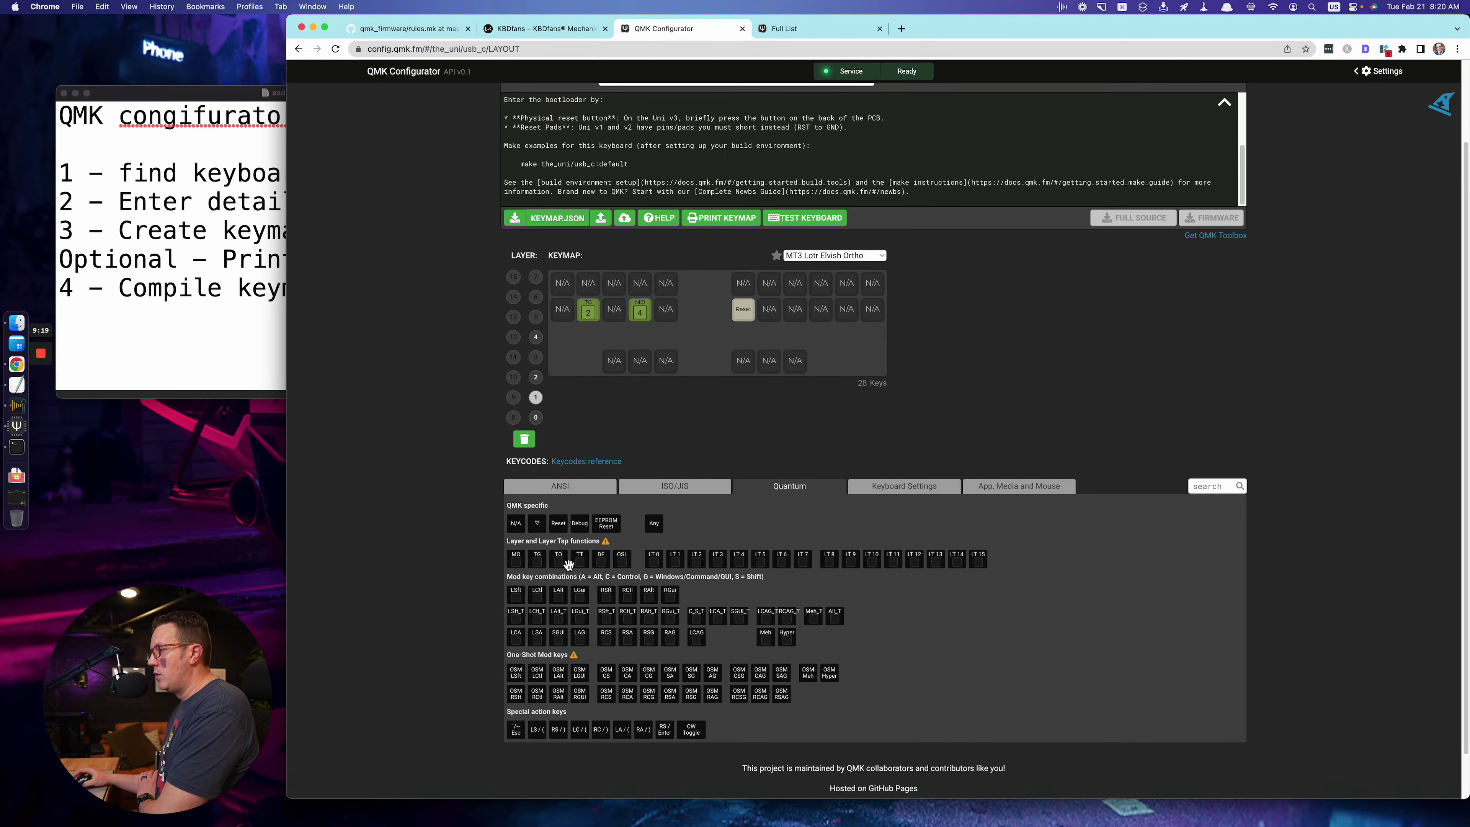
- Assign the TO keycode with target layer 2 to the first top-row key of the left half on layer 1, and view layer 2
drag(566, 564, 565, 287)
key(BackSpace)
text(2)
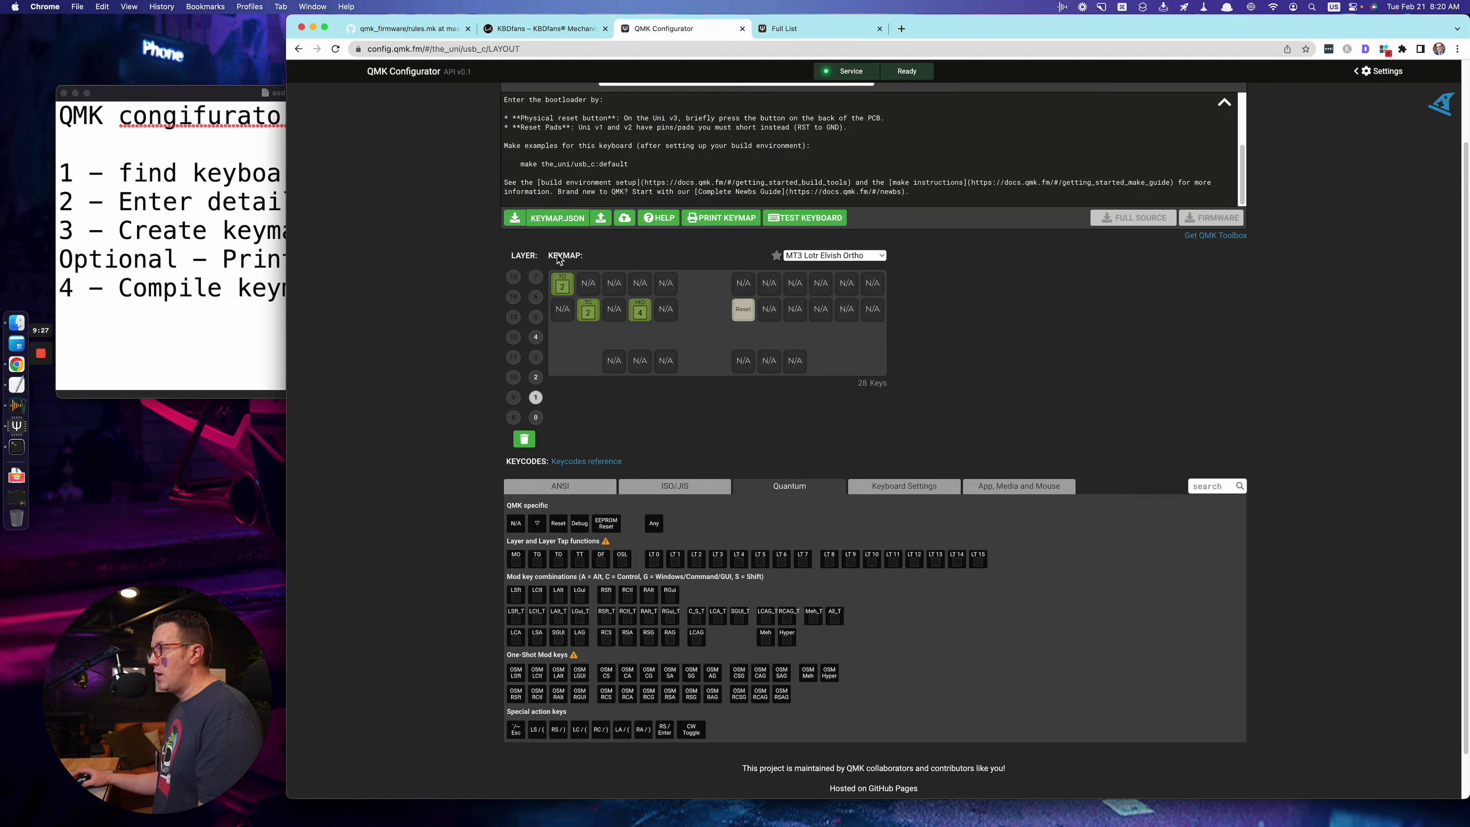
click(535, 377)
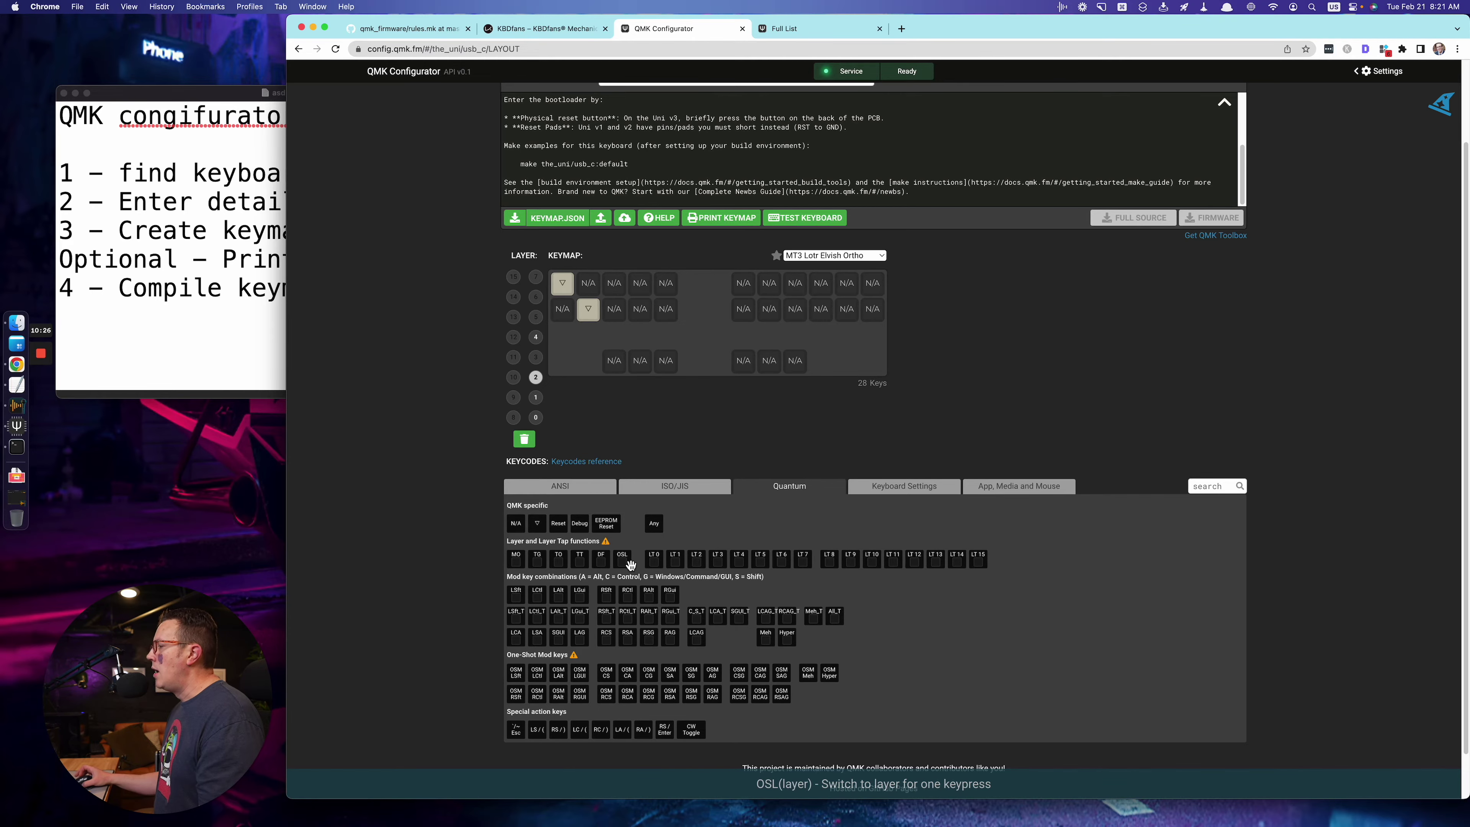
- On layer 1, assign LT 1 to the second second-row key of the right half, with S as its tap keycode
scroll(631, 563, up, 5)
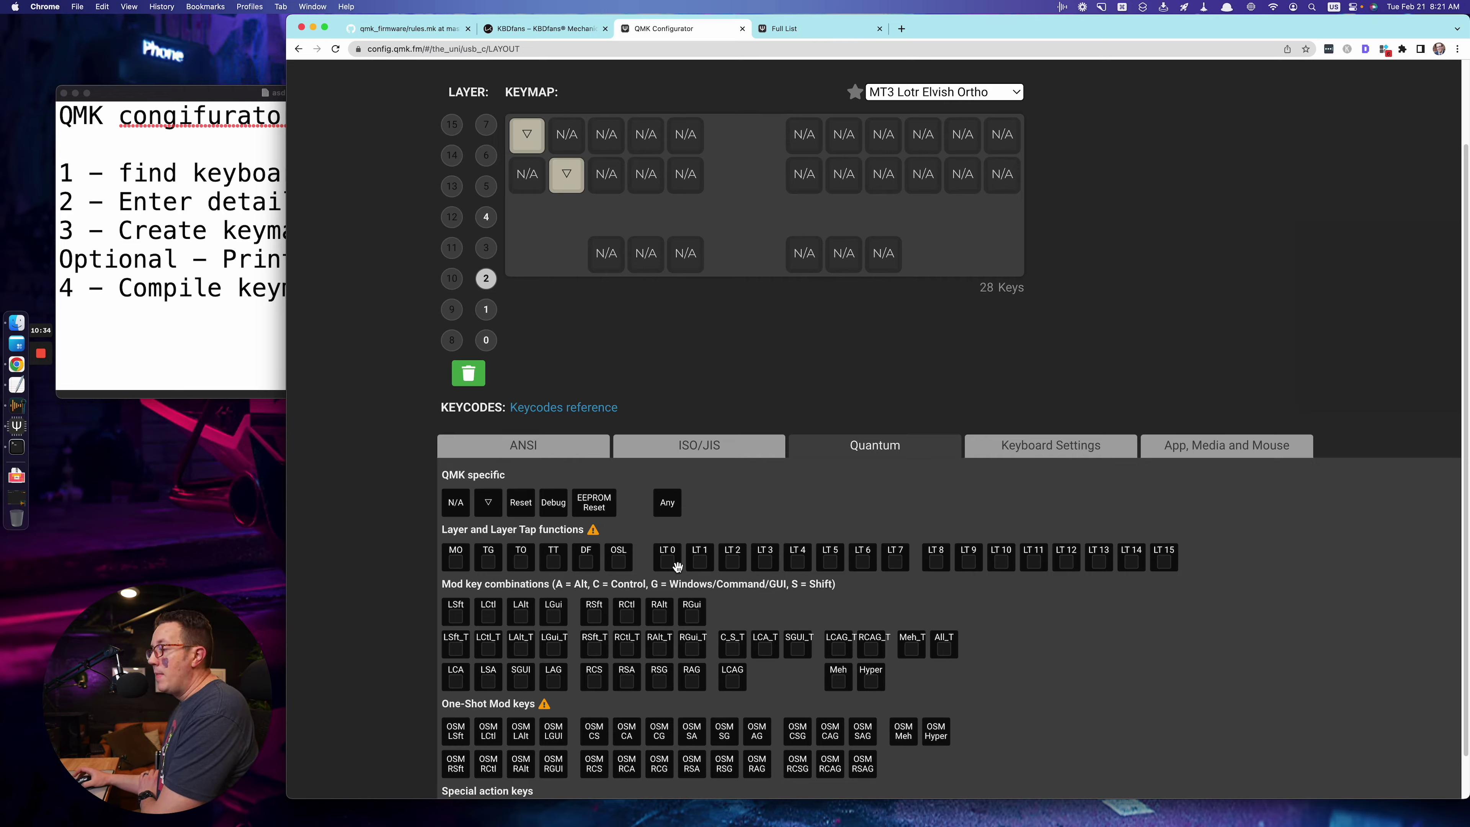
scroll(677, 567, up, 2)
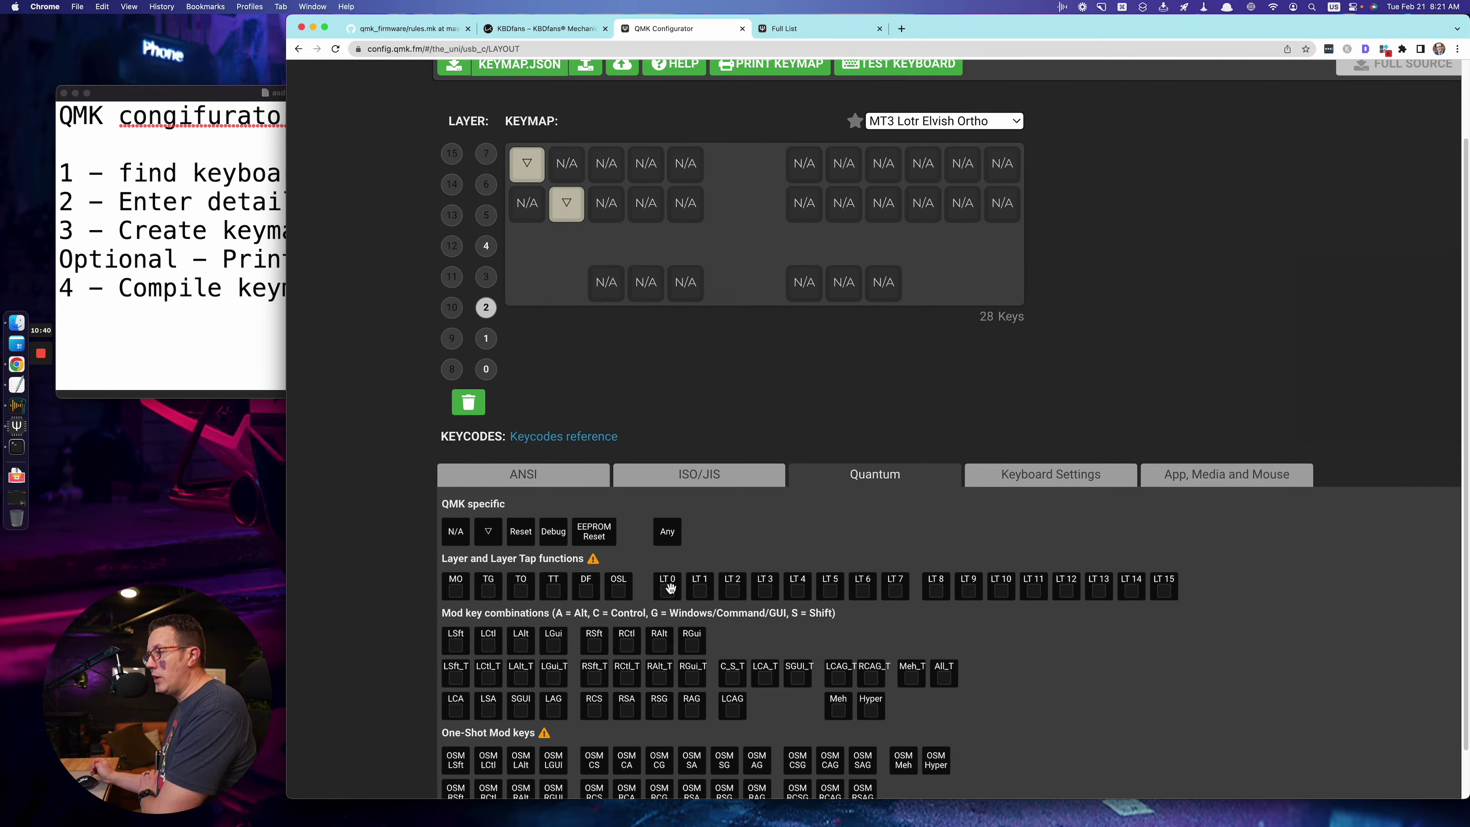
click(486, 338)
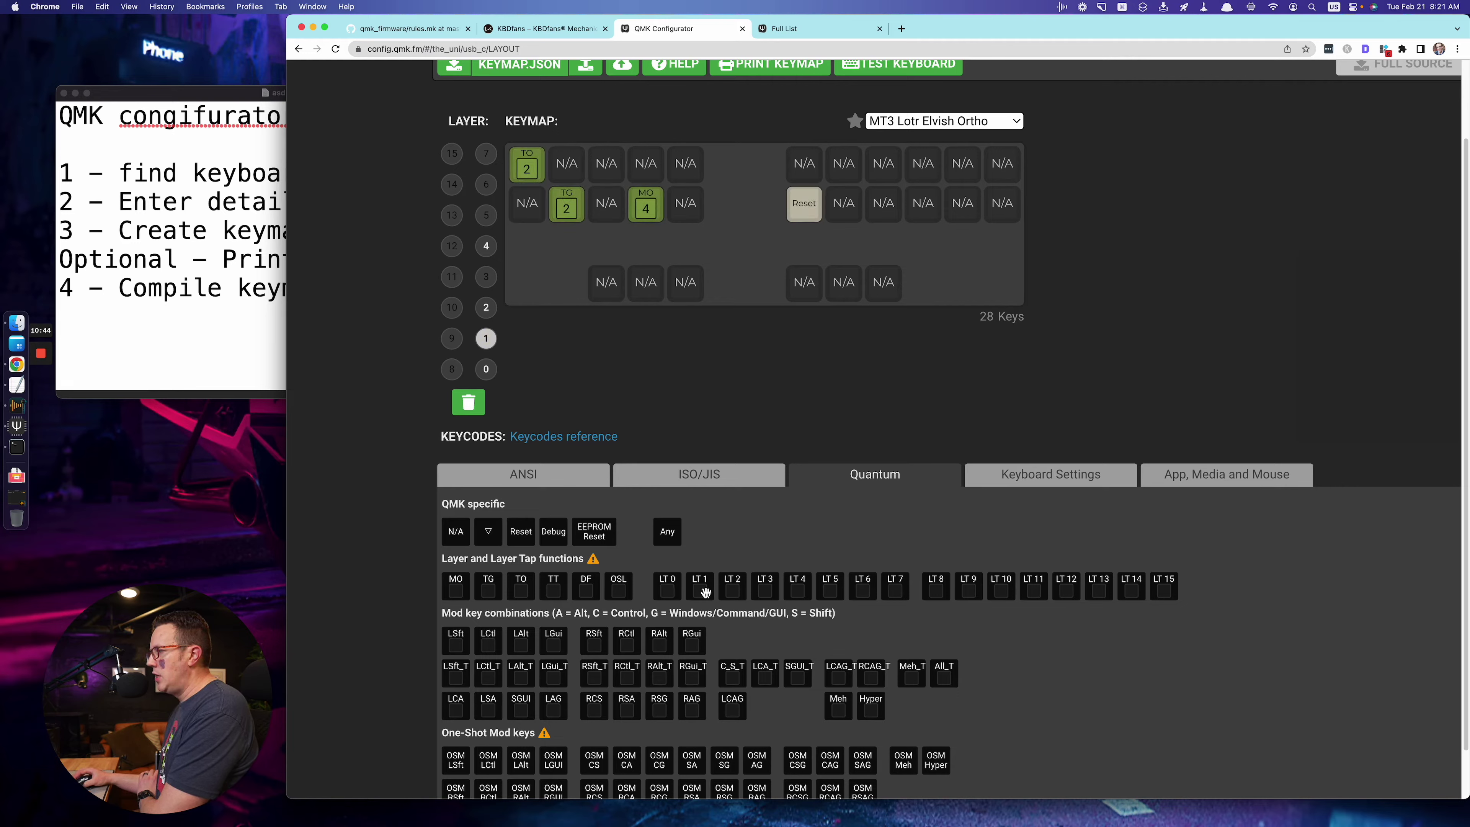
drag(704, 590, 844, 212)
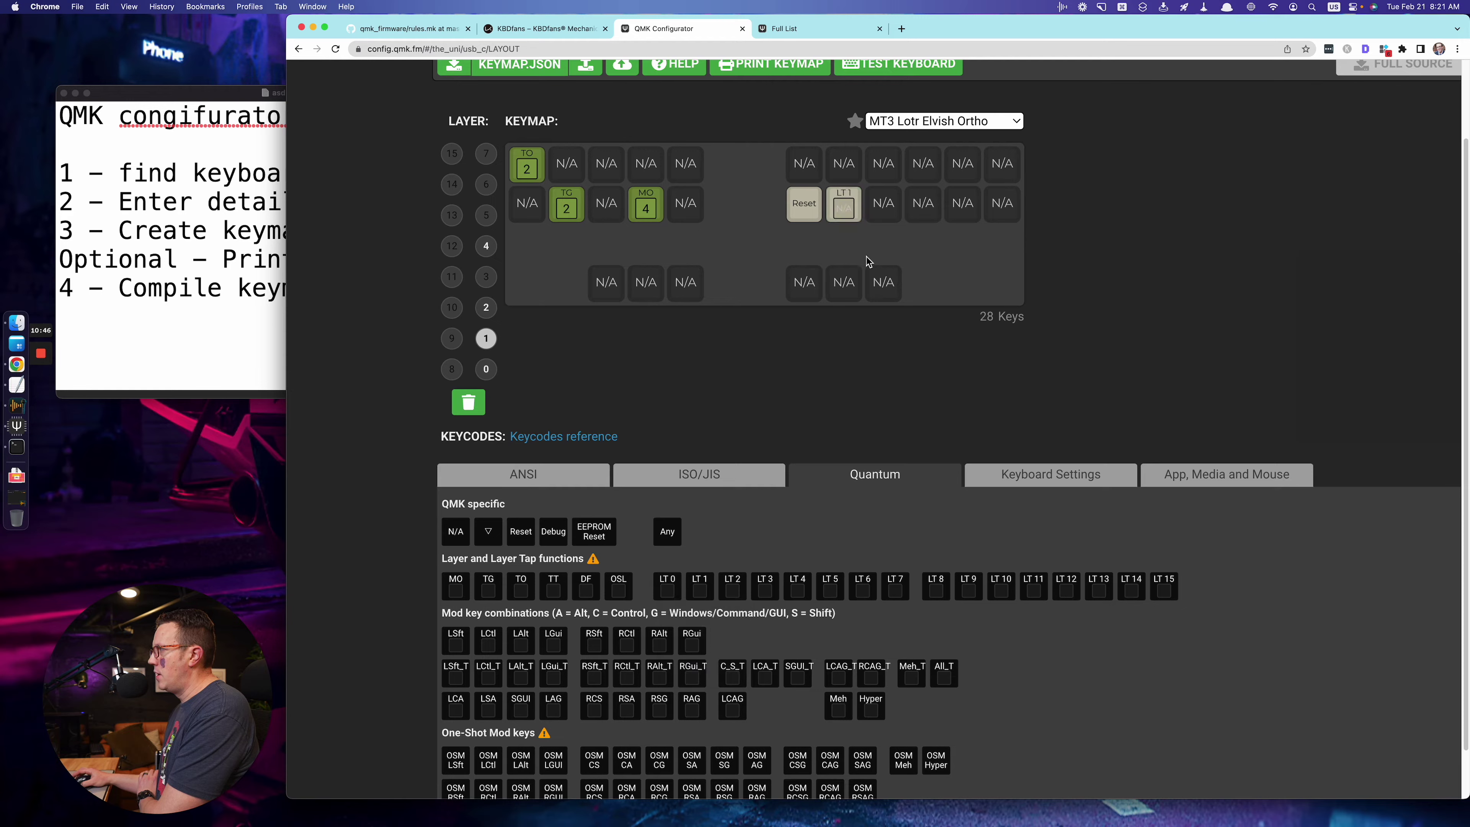
click(846, 214)
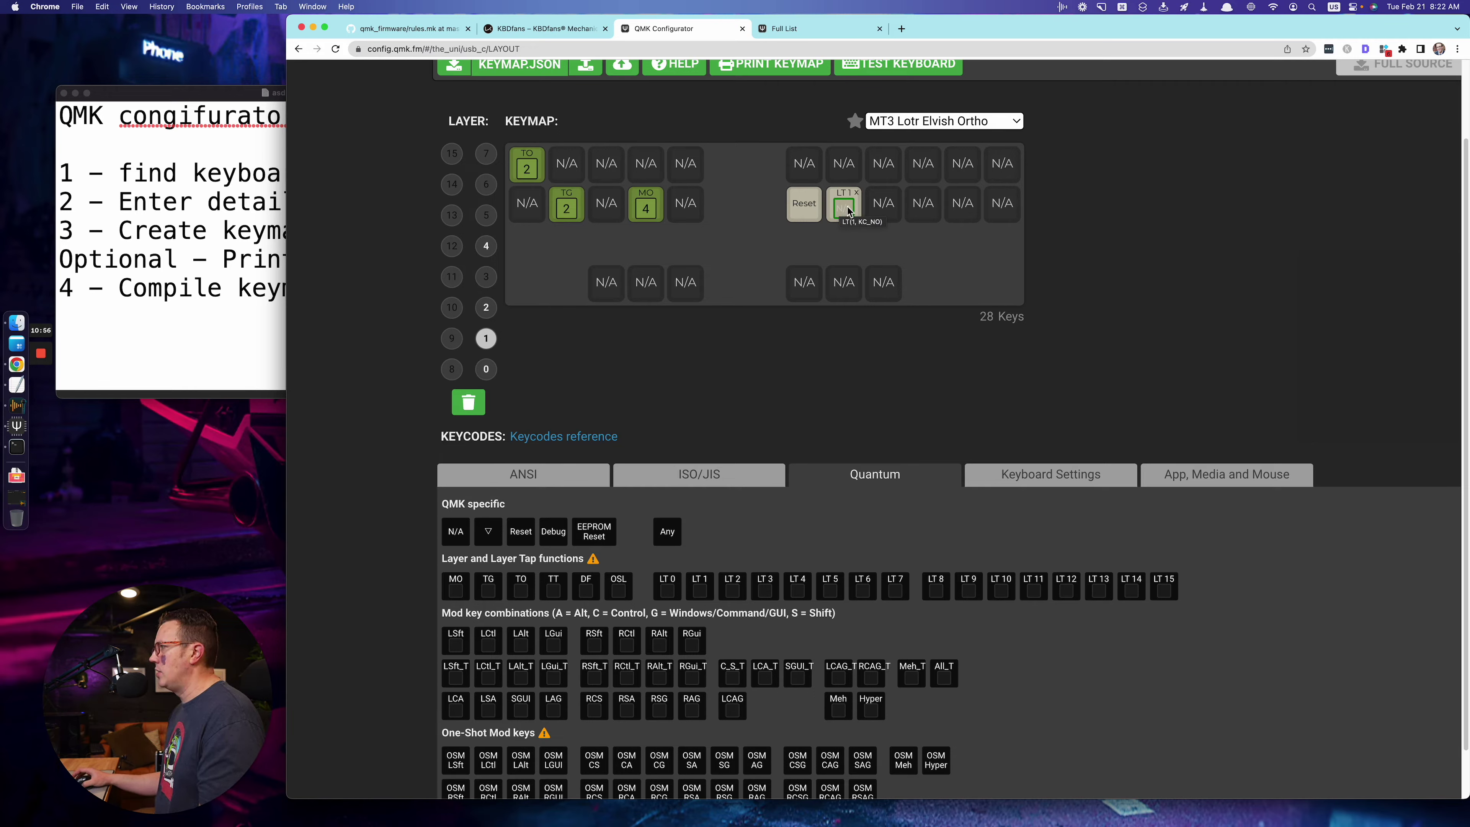
click(845, 213)
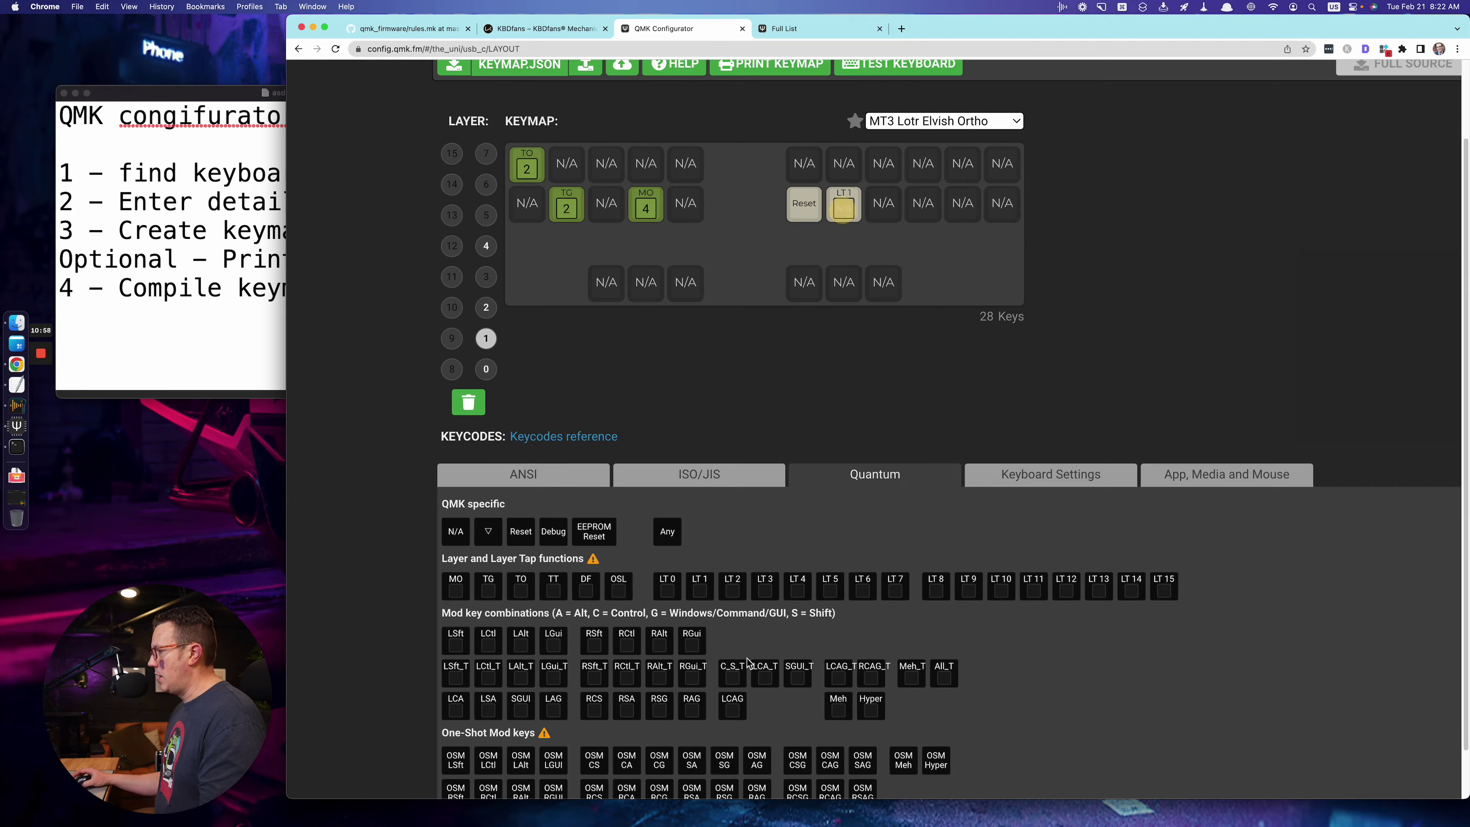
click(482, 484)
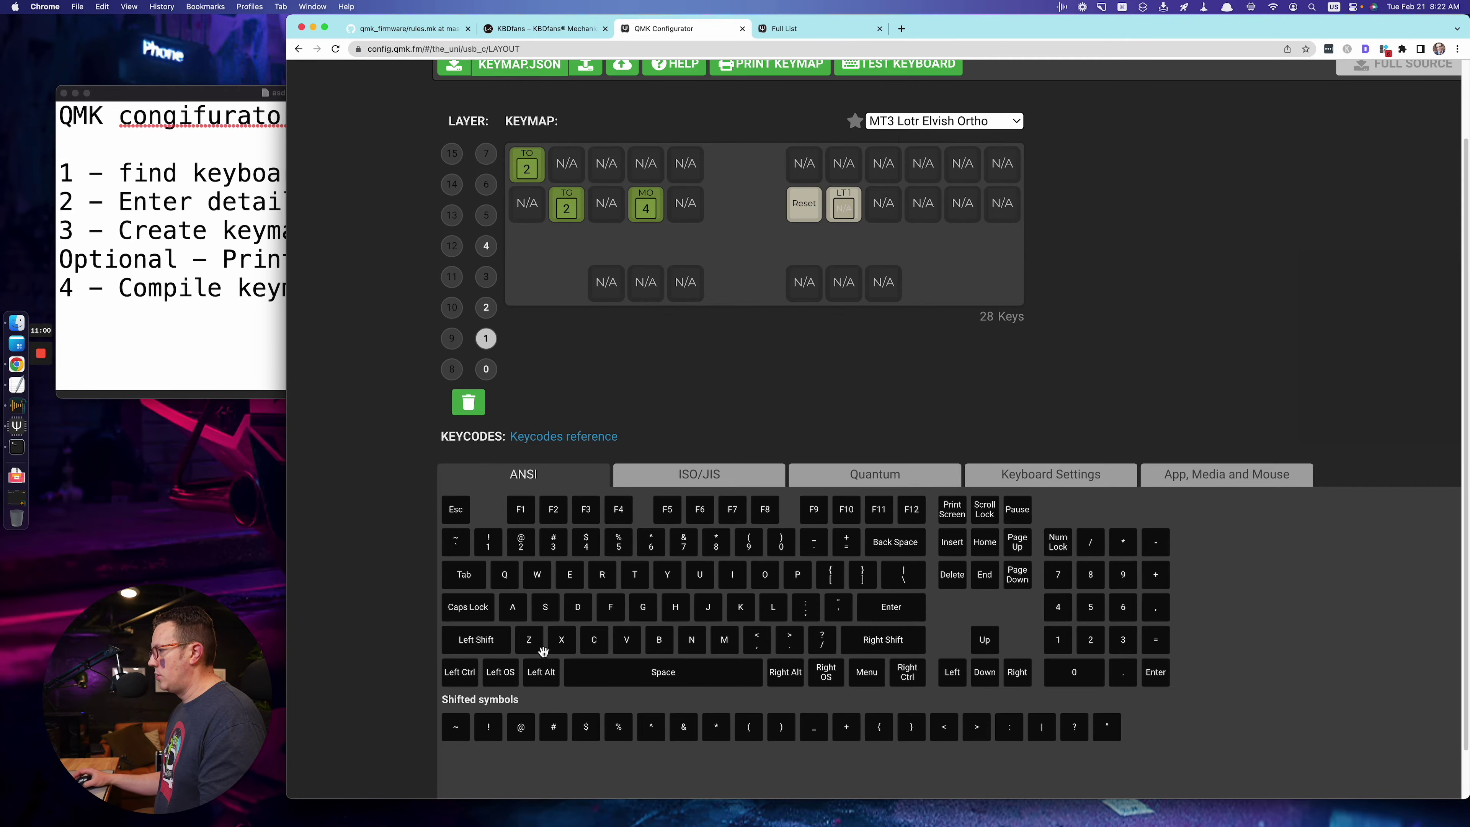
drag(546, 607, 845, 213)
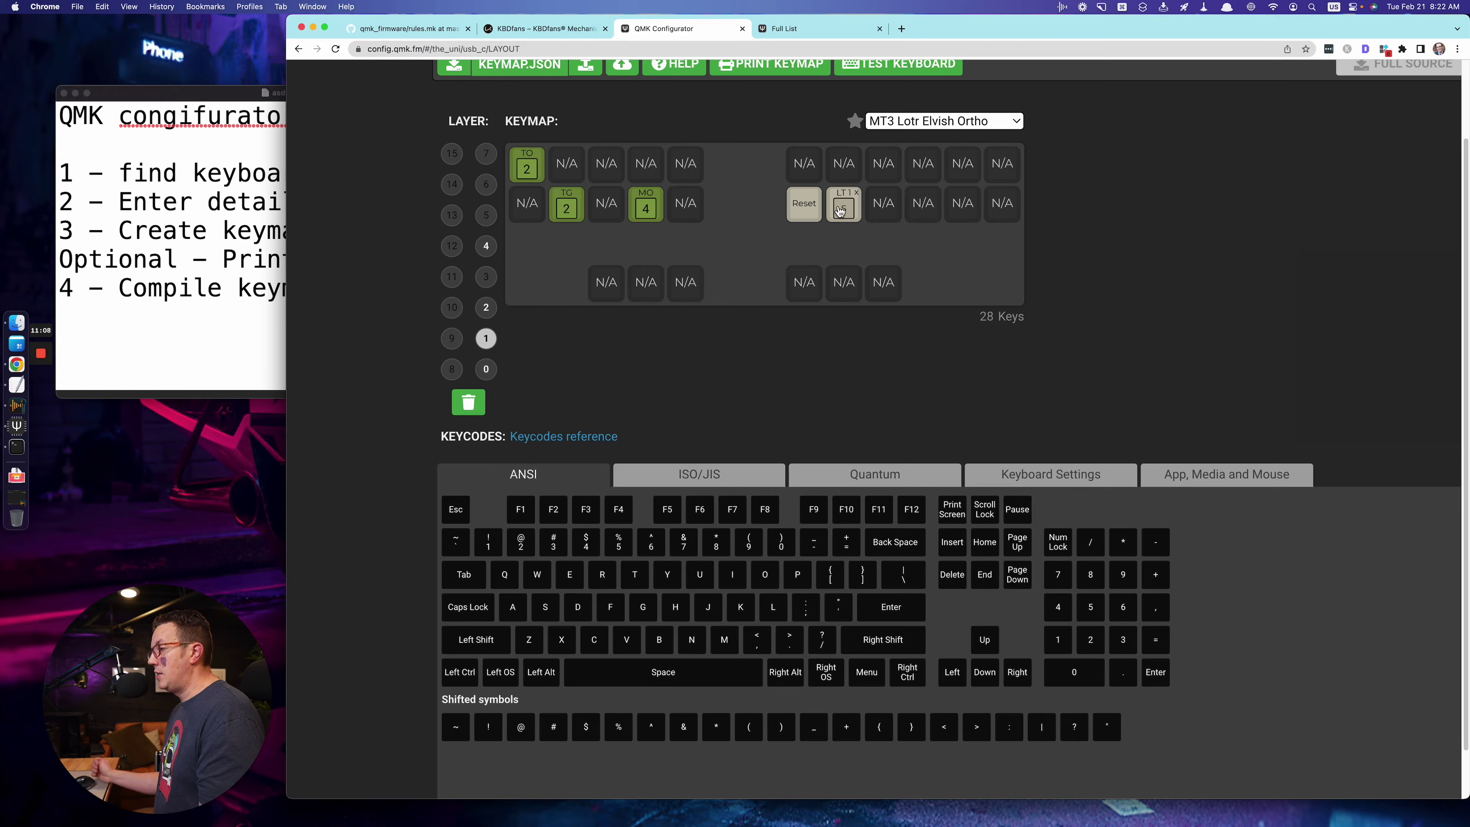
- Examine the layer-tap and mod-tap keycodes in the Quantum keycode set
click(743, 478)
click(854, 478)
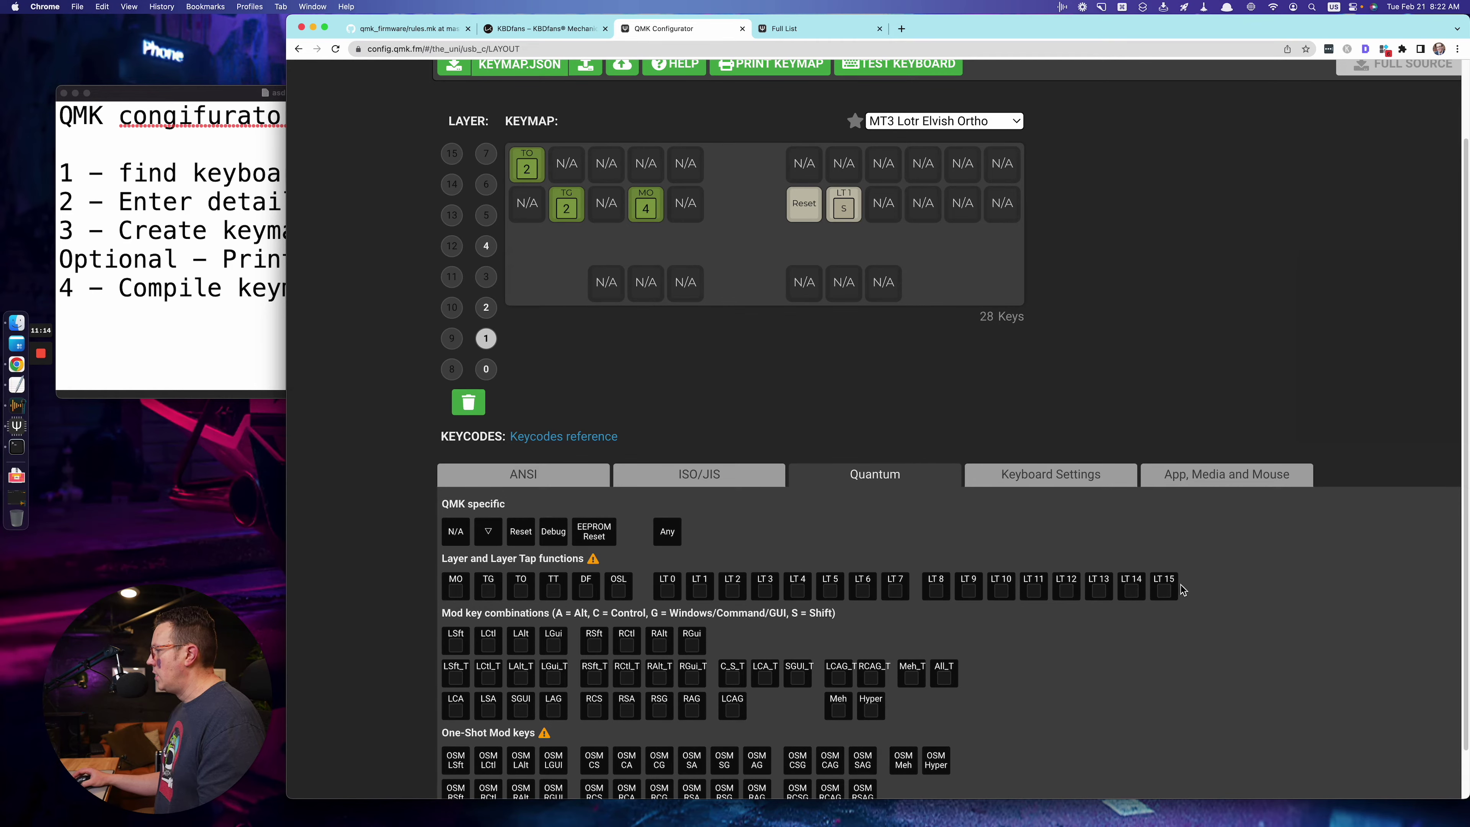
scroll(735, 586, down, 2)
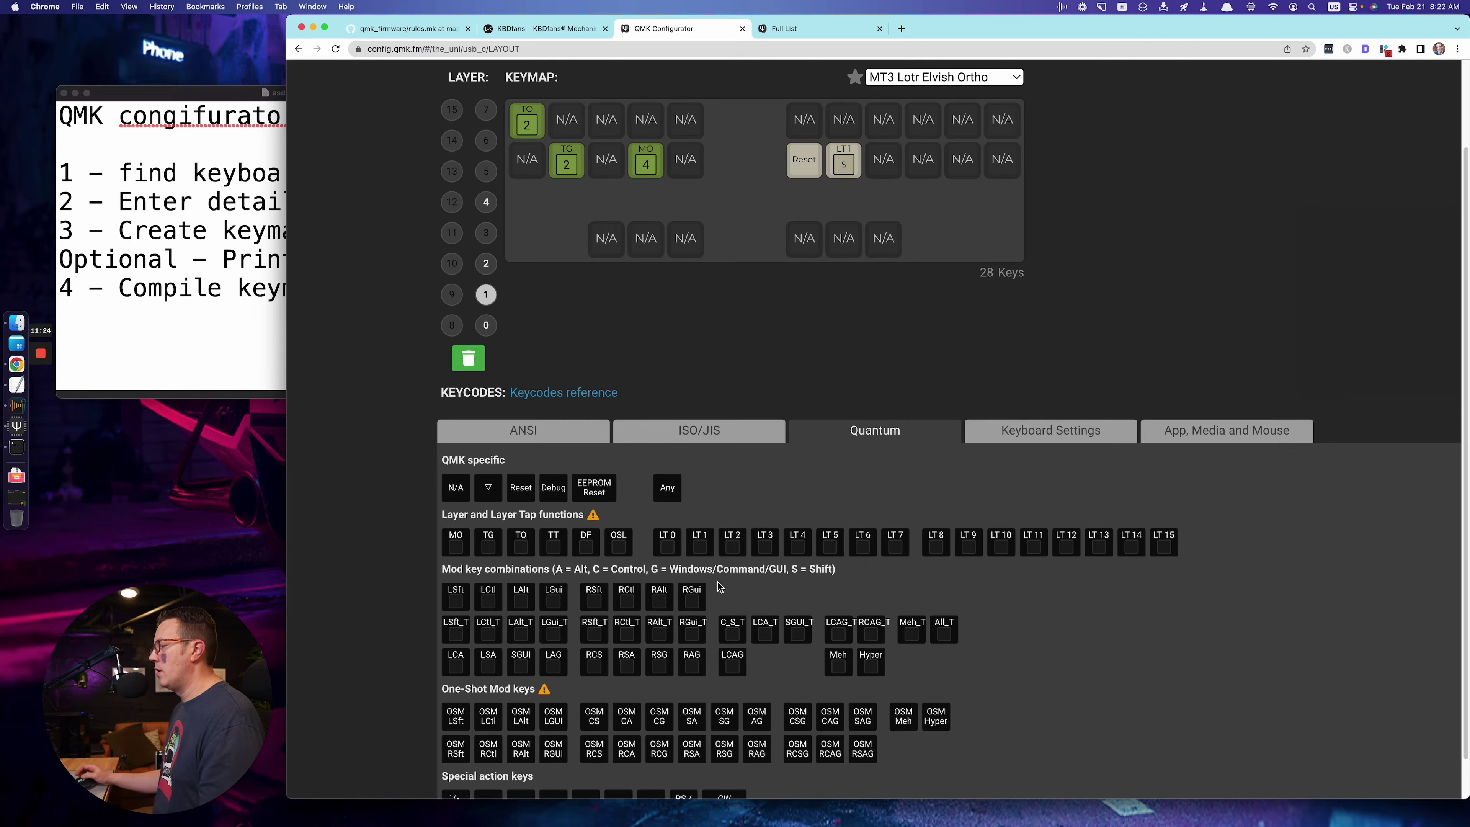
scroll(608, 556, down, 3)
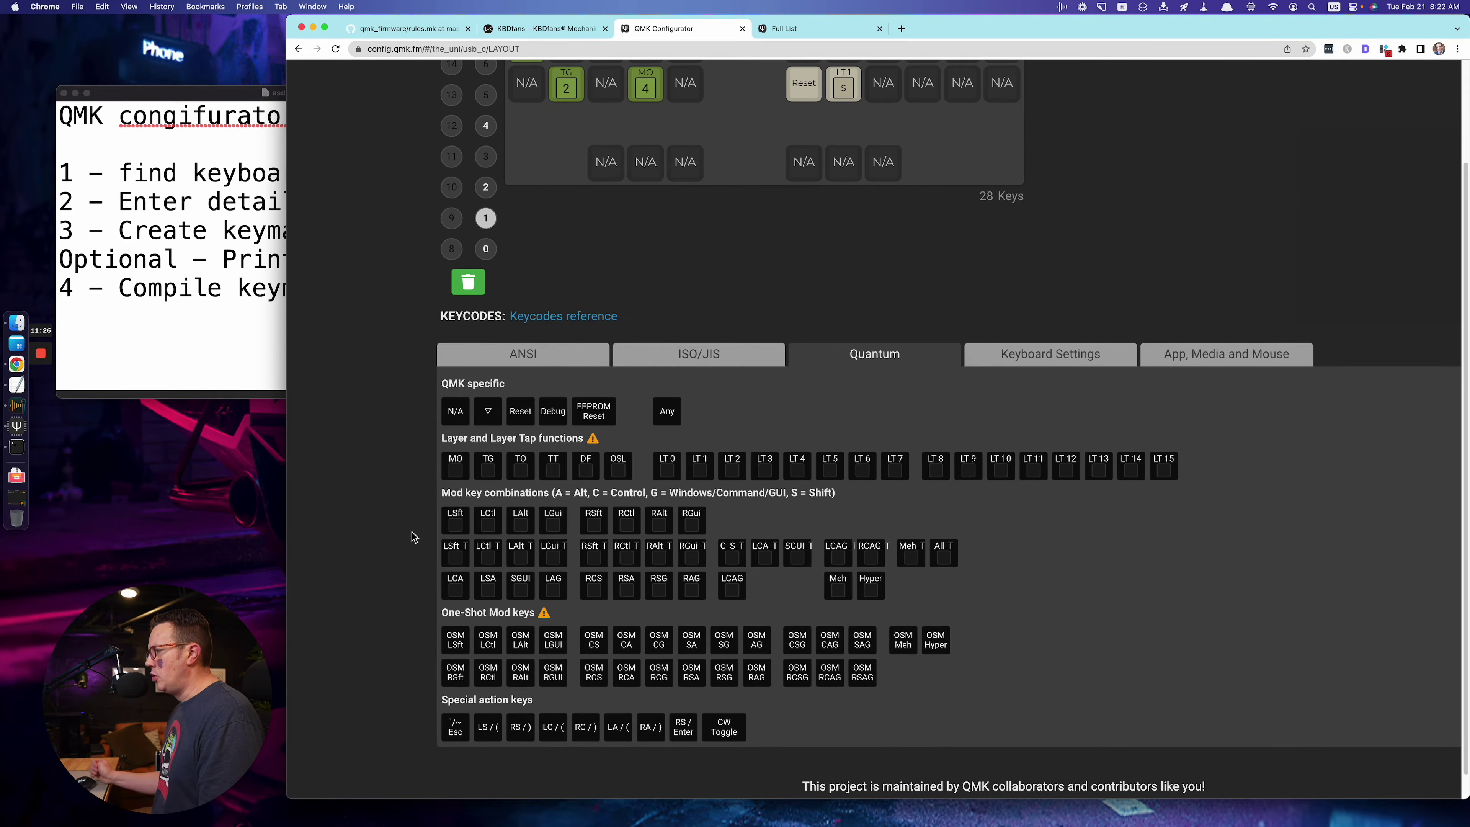
scroll(412, 536, down, 1)
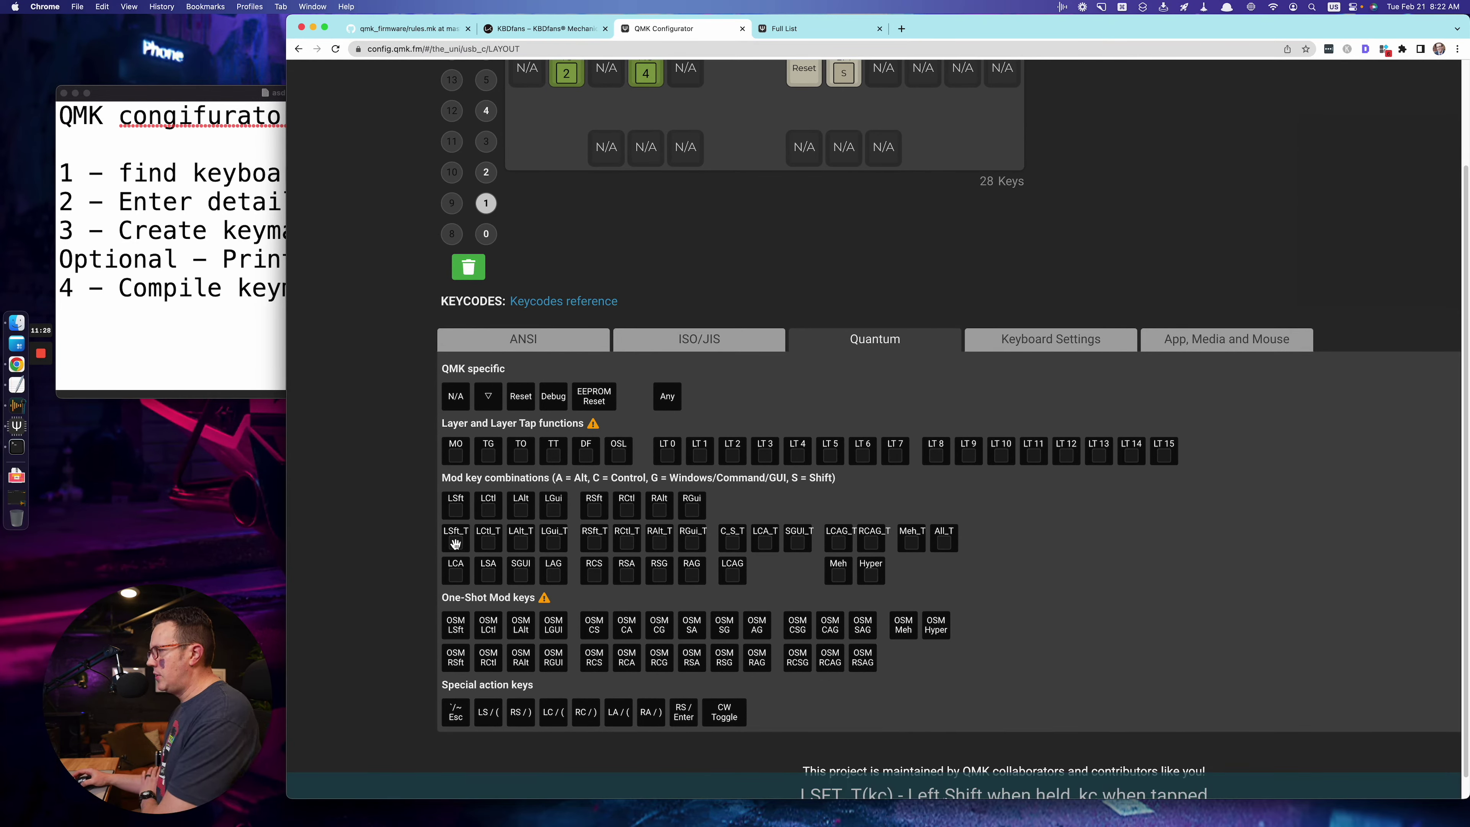
scroll(428, 547, down, 2)
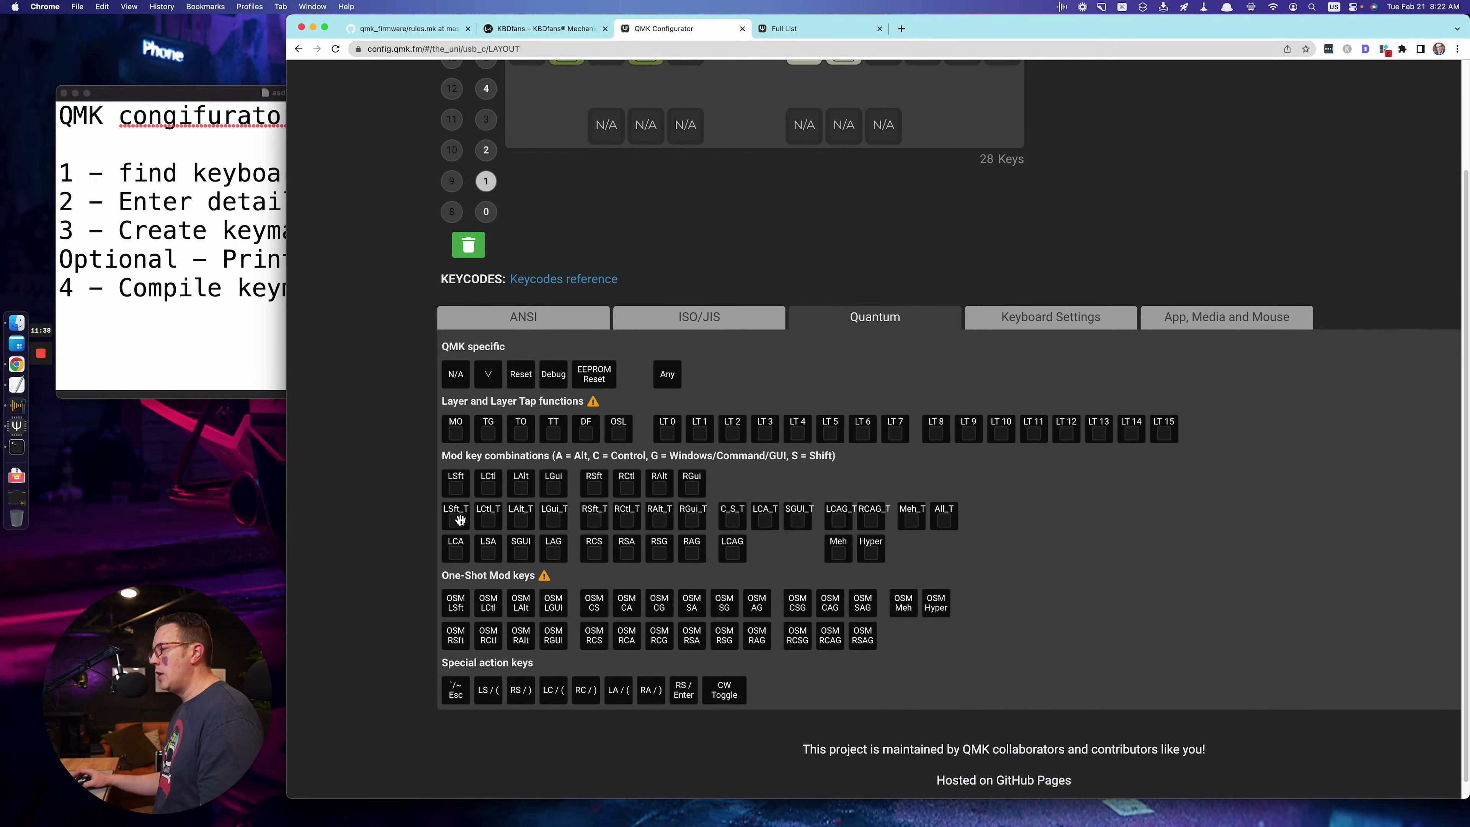
scroll(406, 521, up, 4)
click(239, 347)
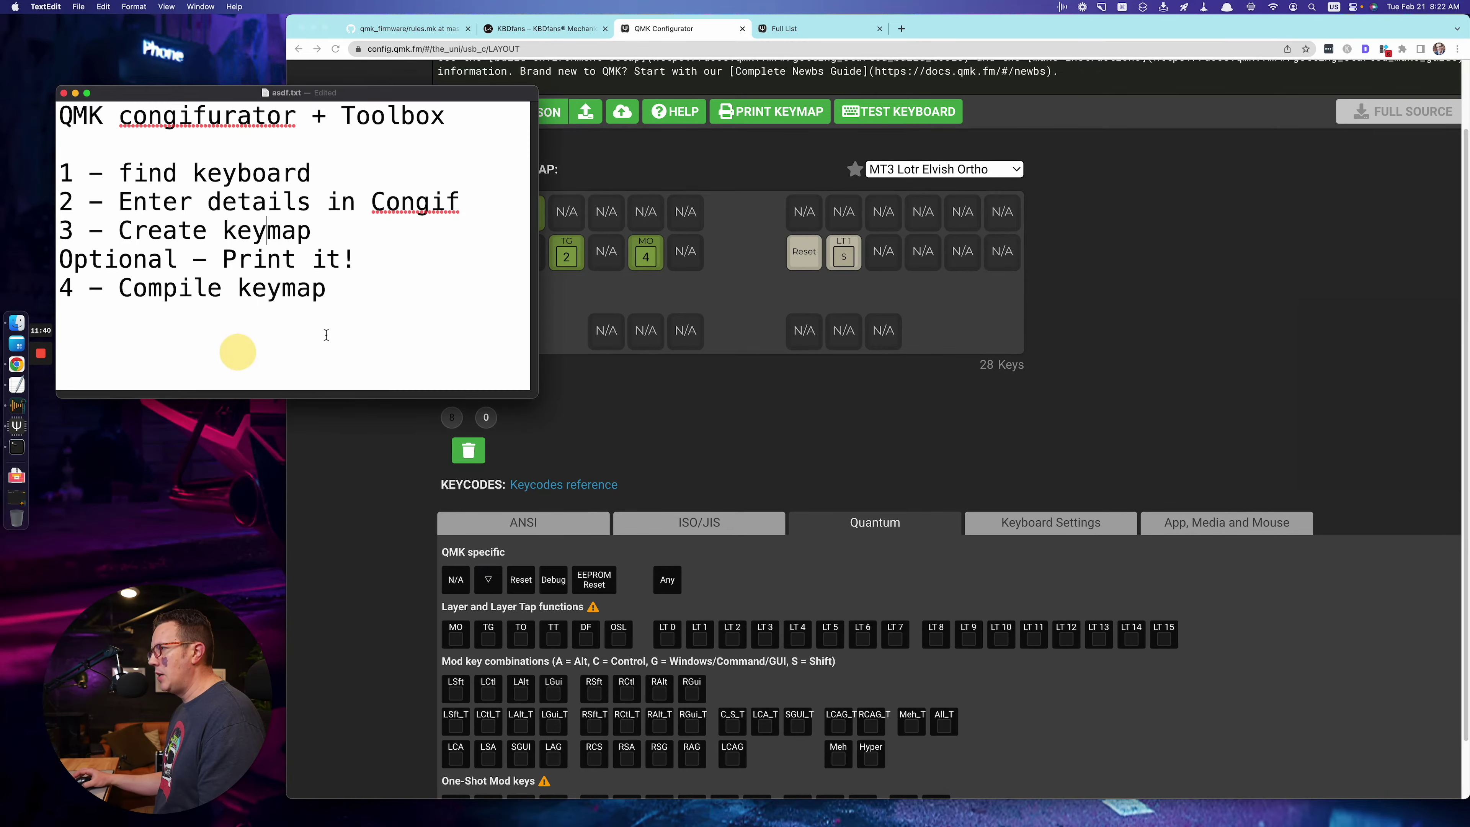
key(Return)
key(Return)
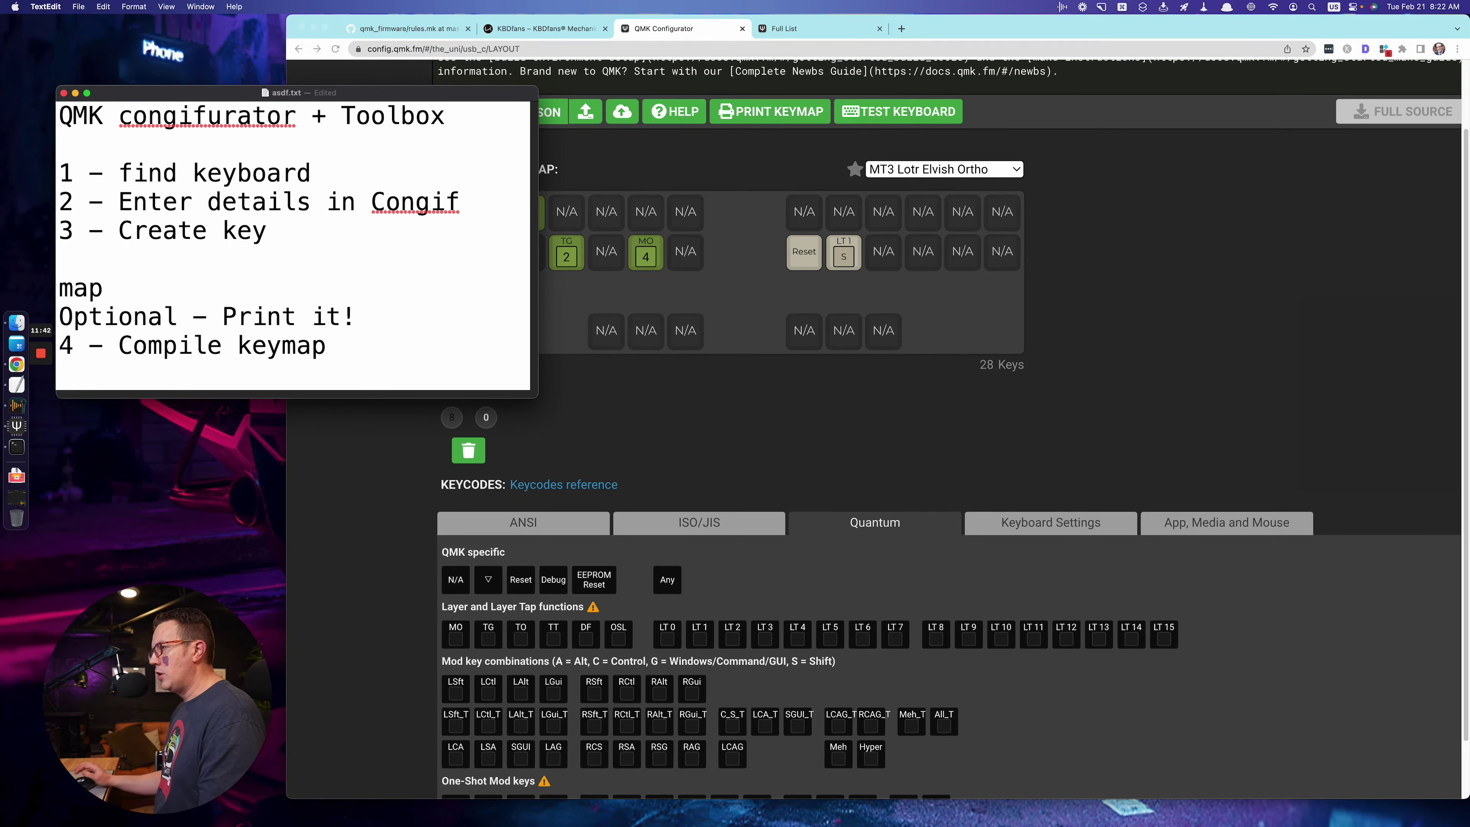
text(TTT)
key(BackSpace)
key(BackSpace)
key(BackSpace)
key(BackSpace)
key(BackSpace)
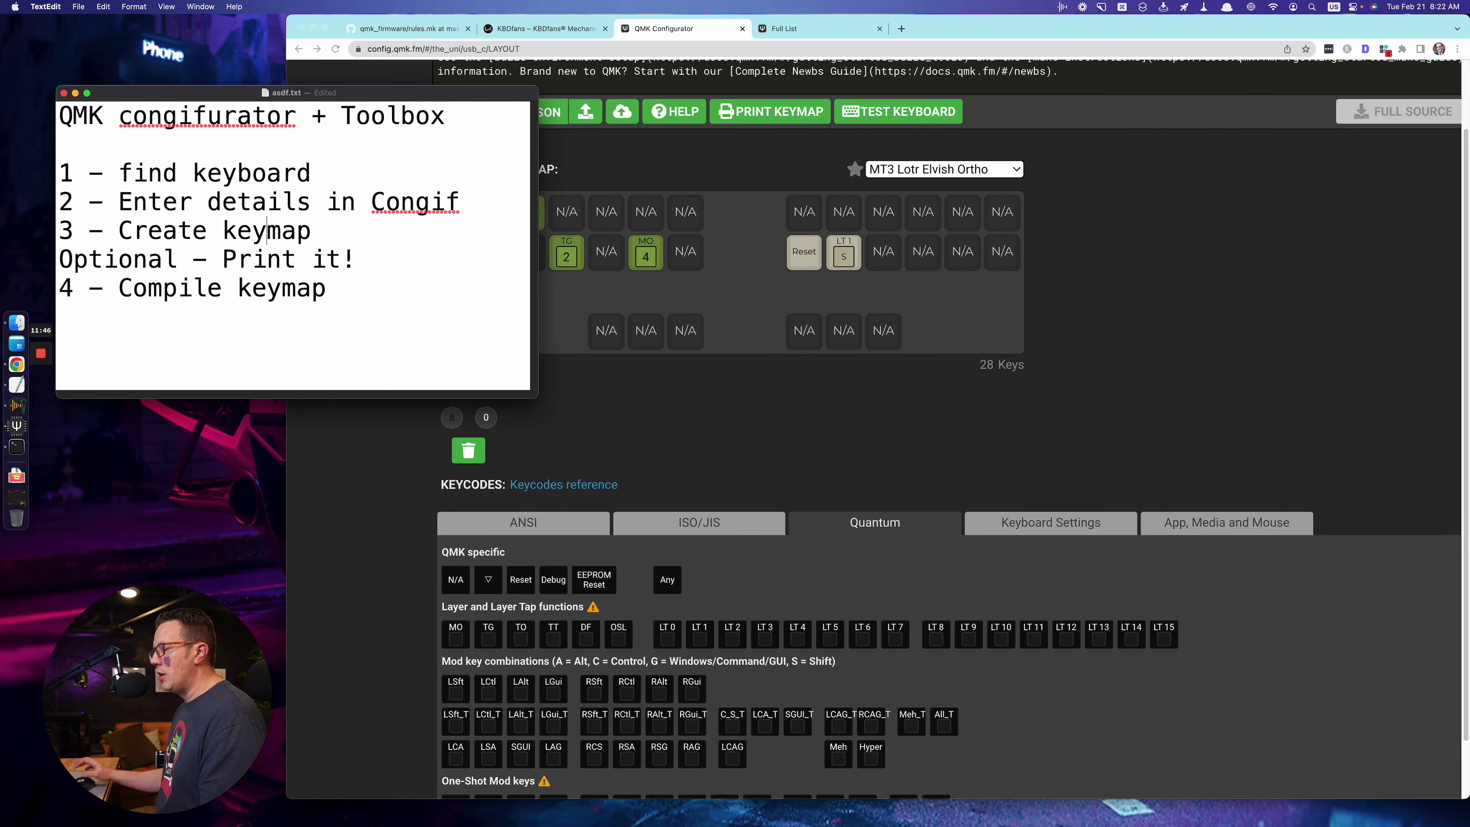
- Back in QMK Configurator, assign the LSft_T keycode to the first bottom-row key of the left half on layer 1
click(336, 542)
scroll(363, 584, down, 3)
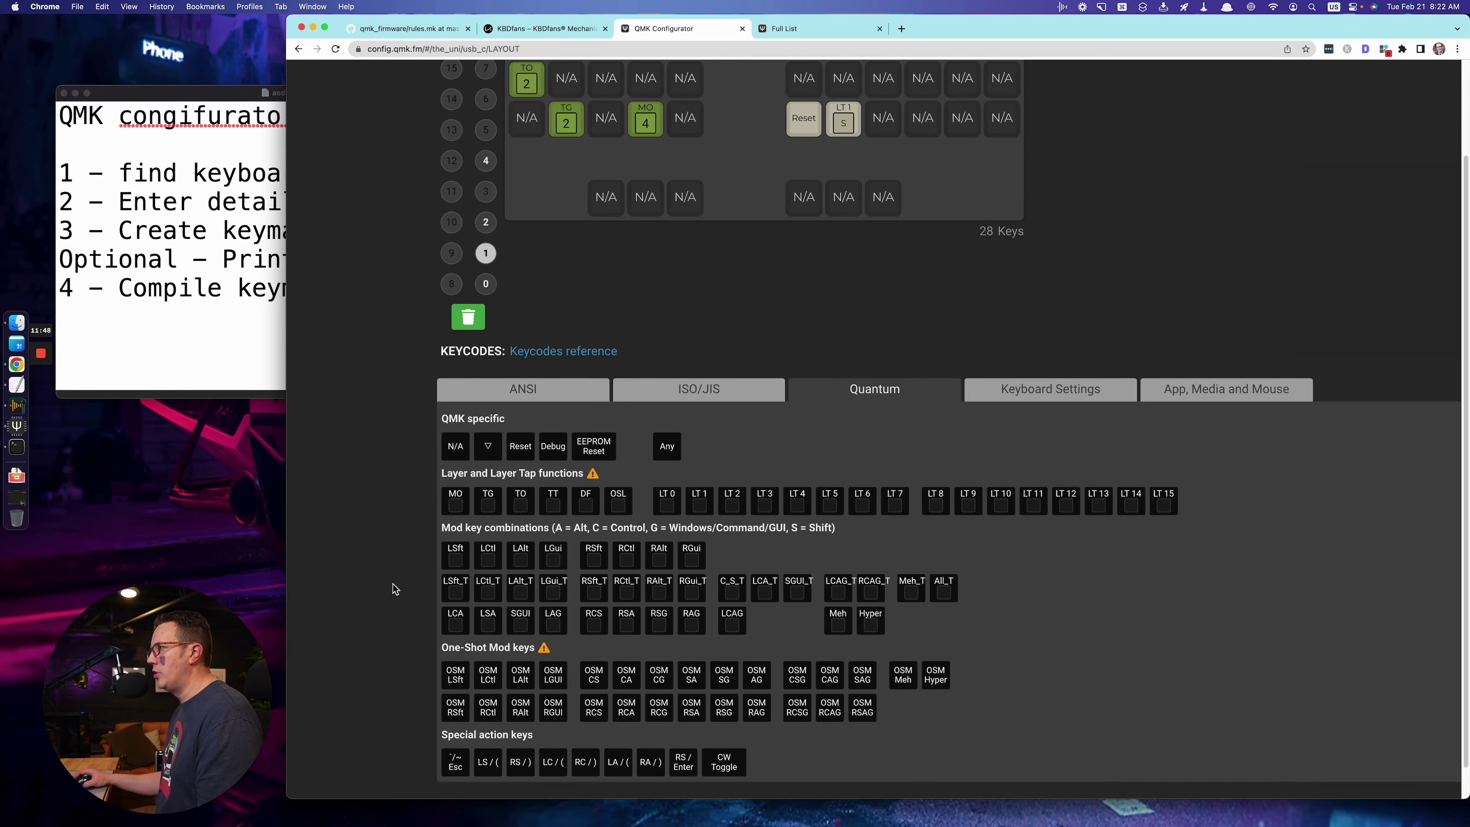
drag(457, 586, 607, 206)
scroll(611, 232, up, 2)
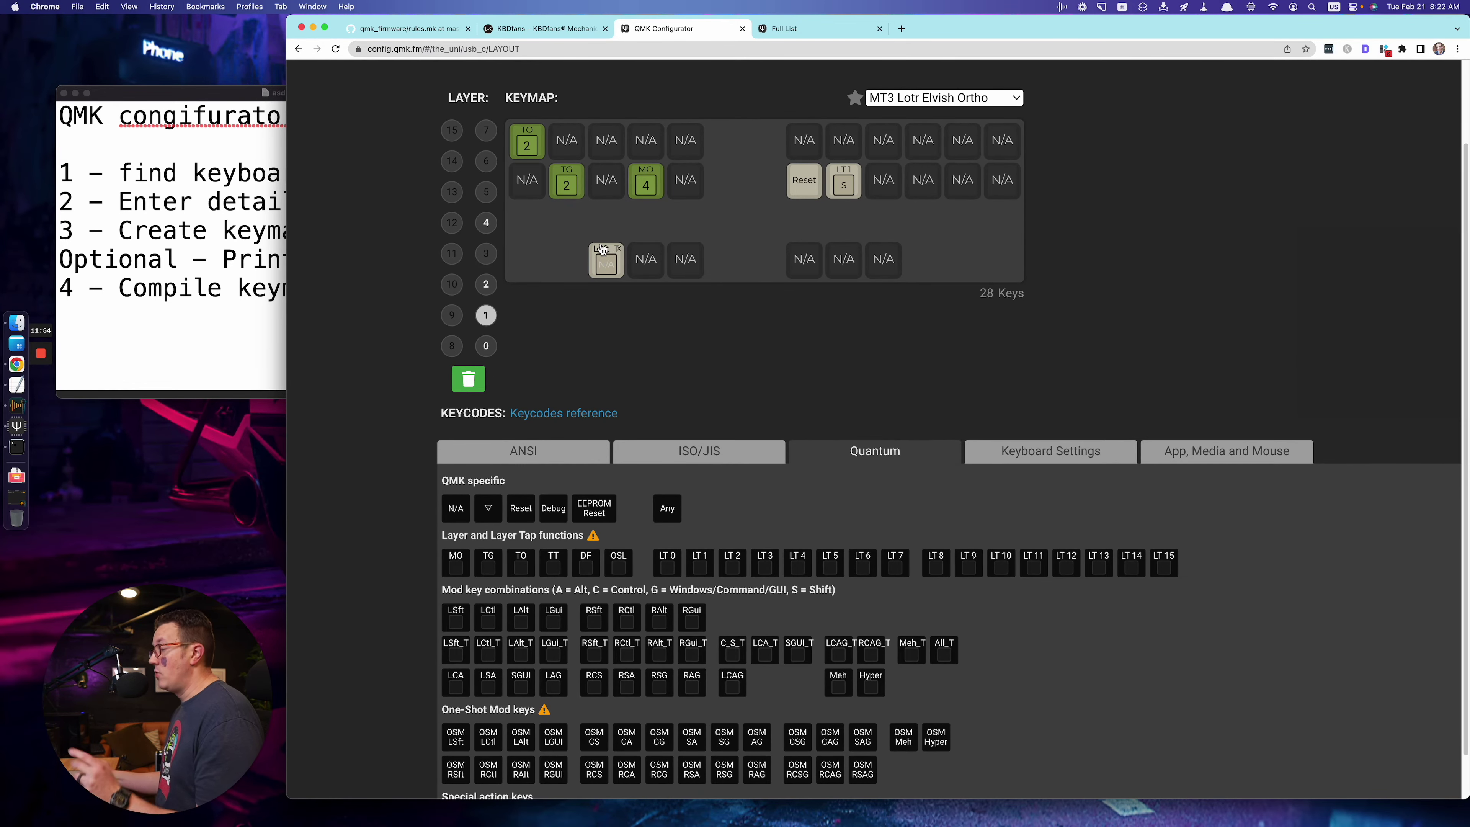
- Set BL Toggle as the tap keycode inside the LSft_T key
click(607, 264)
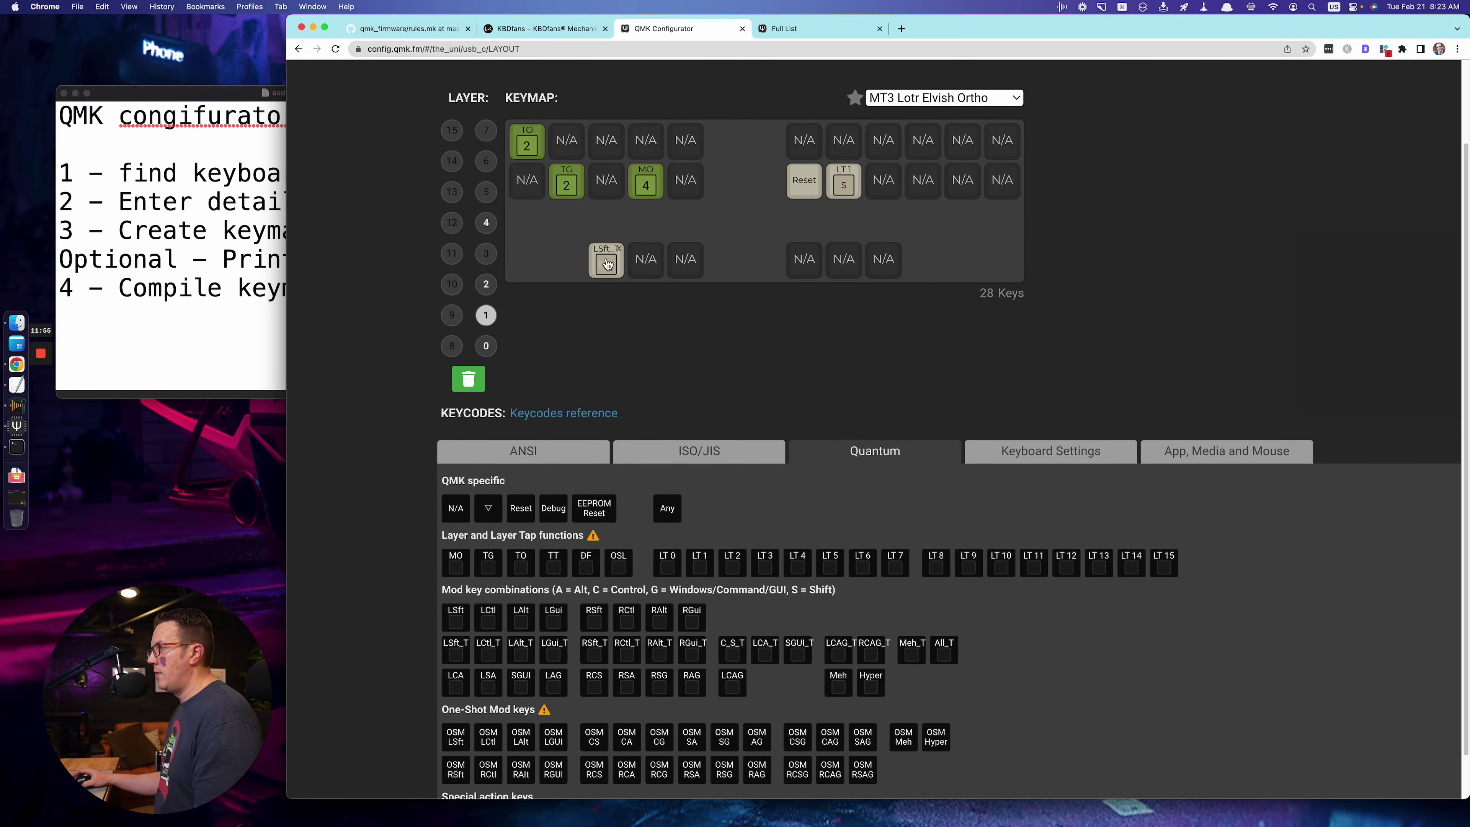
click(549, 457)
scroll(666, 474, down, 1)
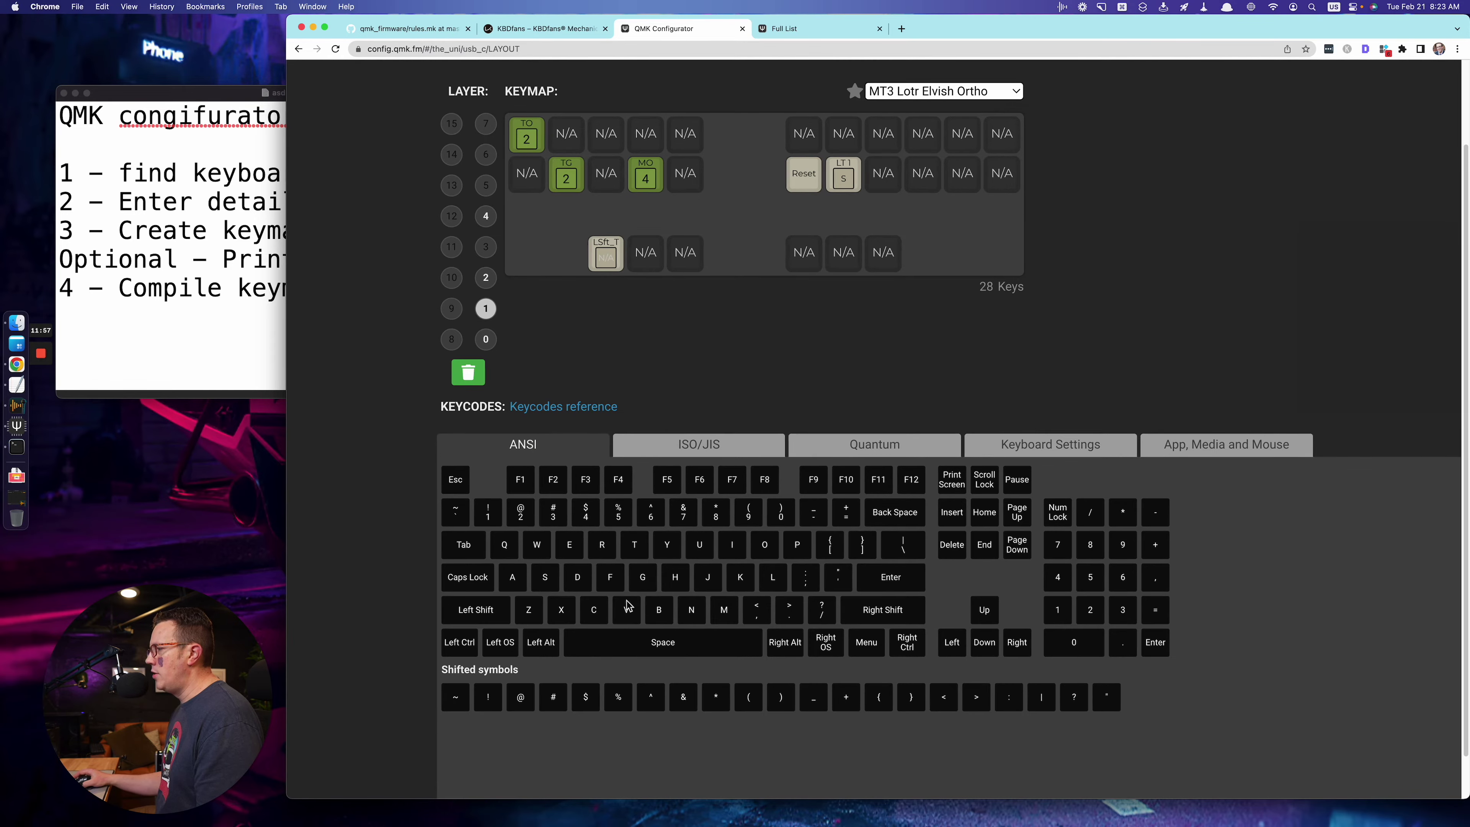
click(1054, 454)
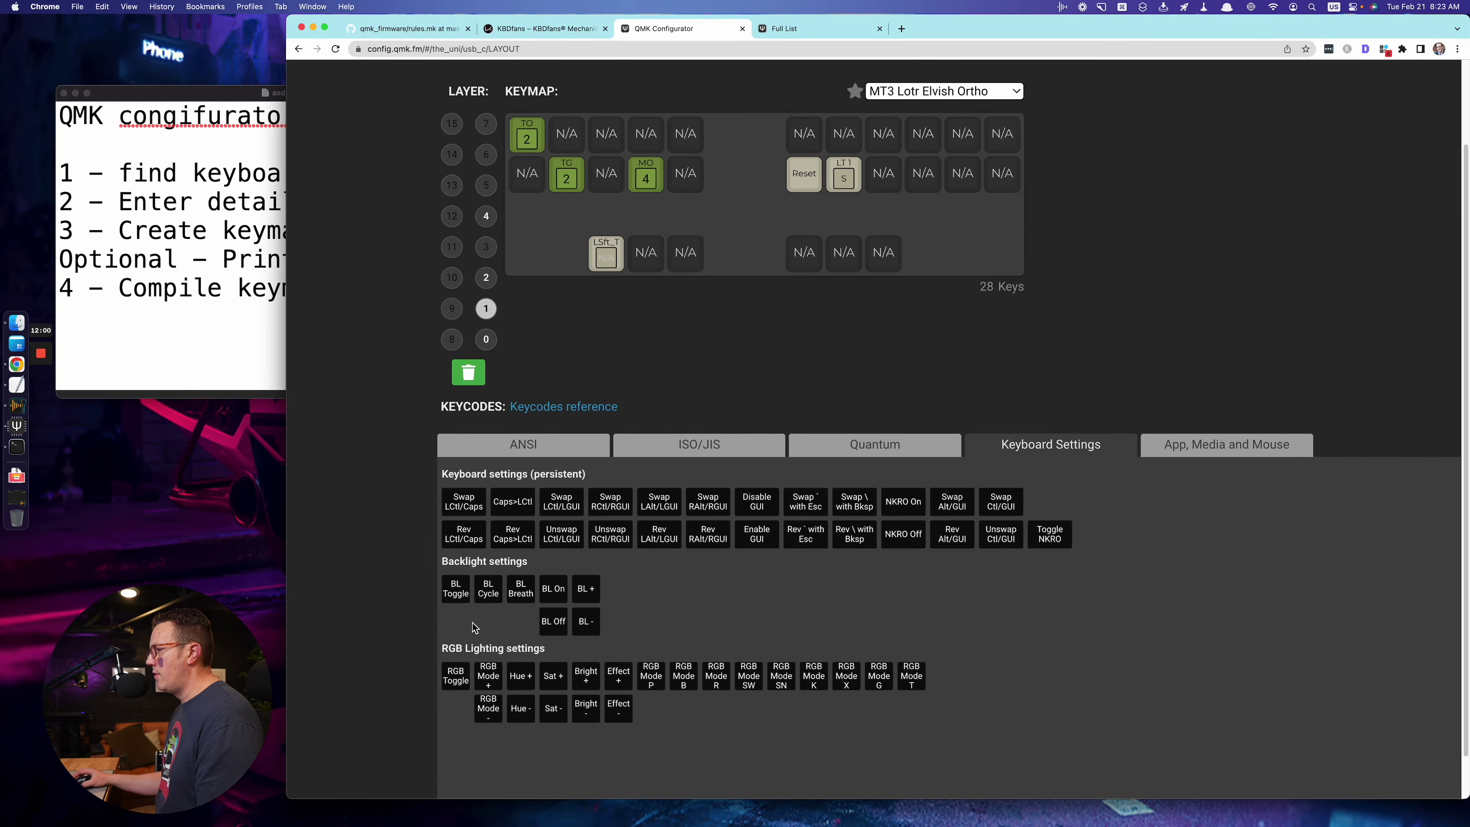
drag(455, 593, 604, 265)
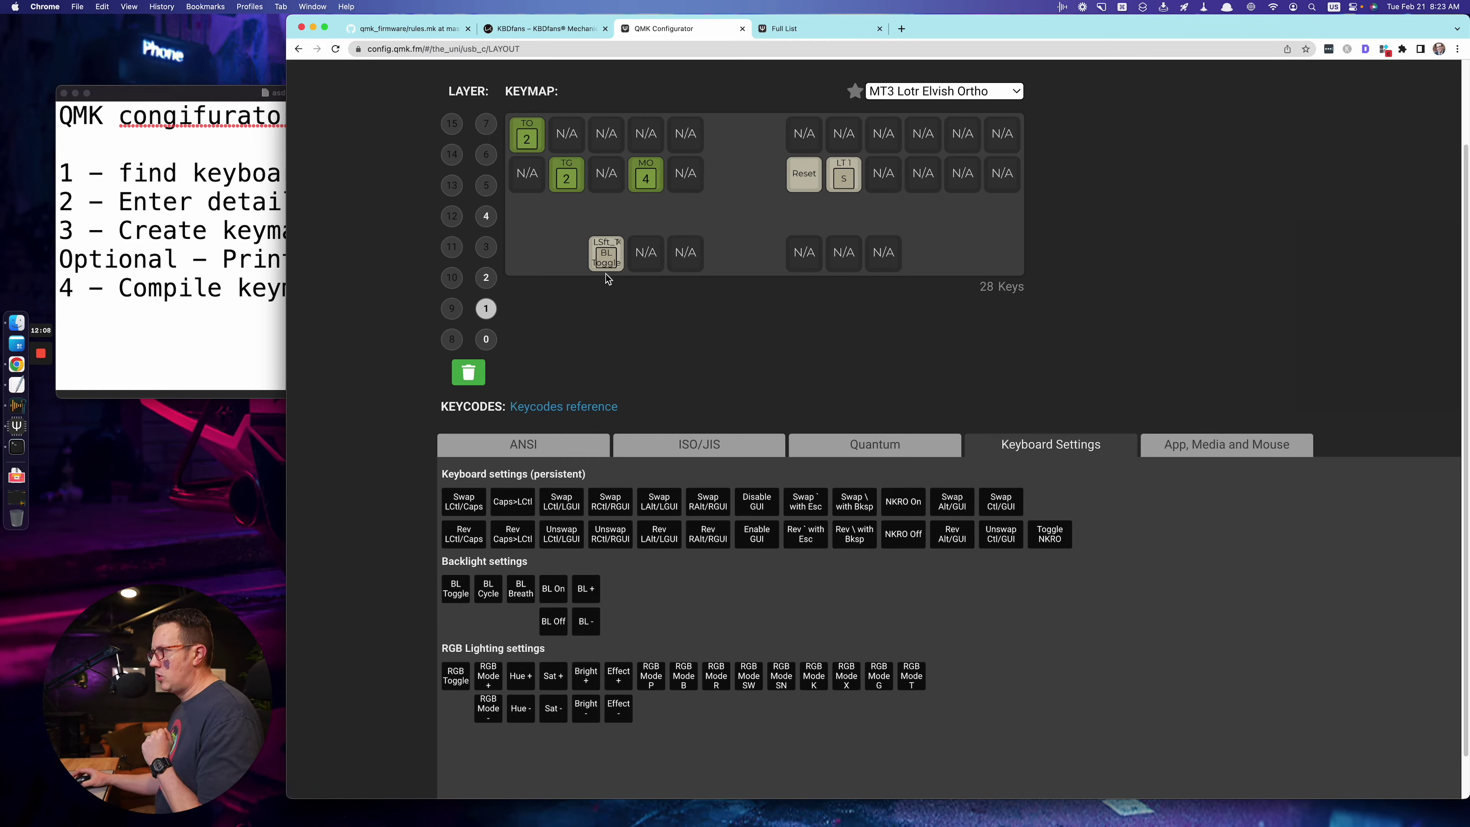
mouse_move(606, 268)
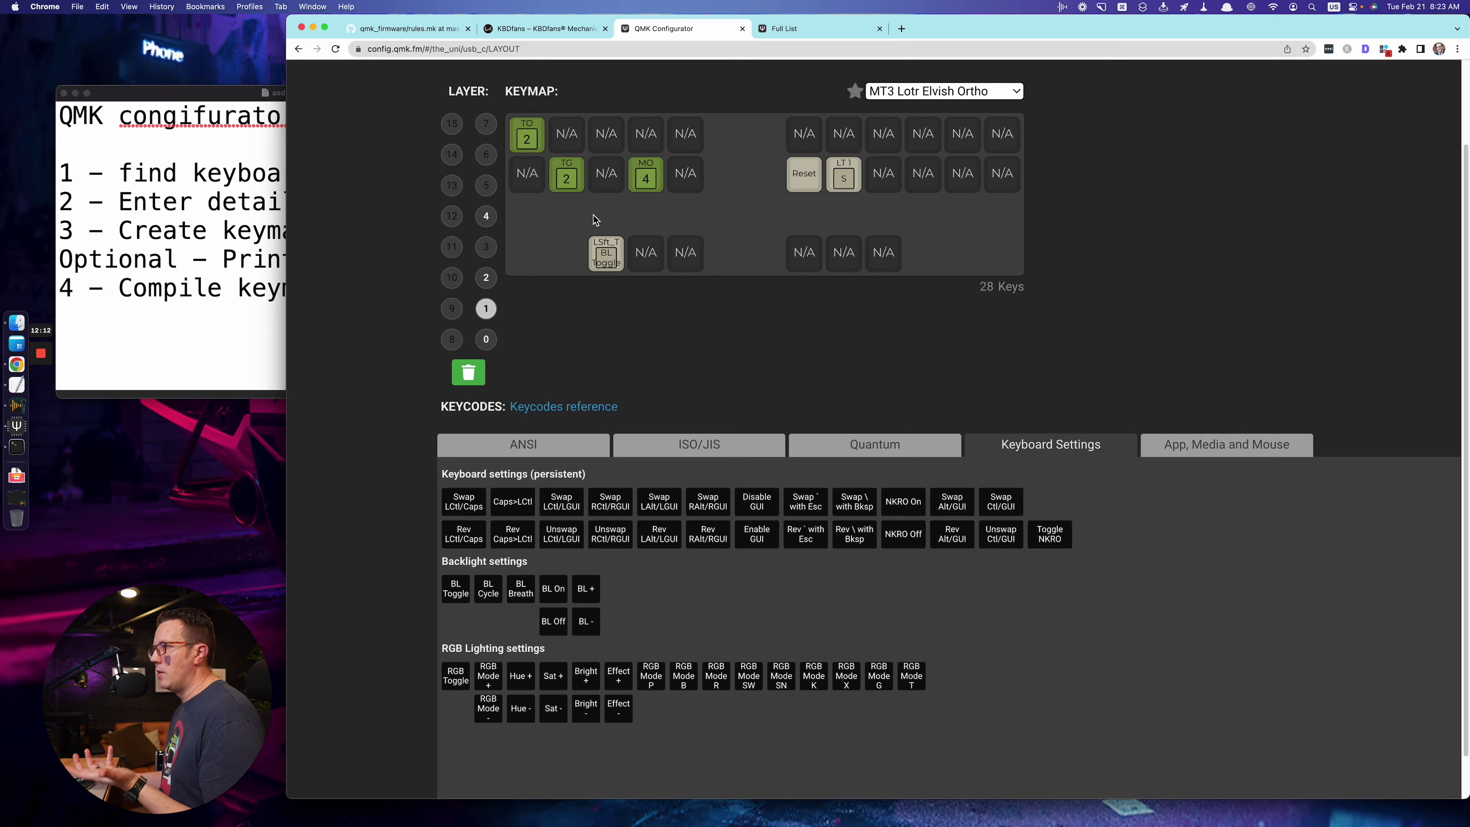
- Review the Quantum mod key combinations and the backlight and RGB lighting keycodes among the keyboard settings
click(723, 444)
click(853, 442)
scroll(695, 521, down, 1)
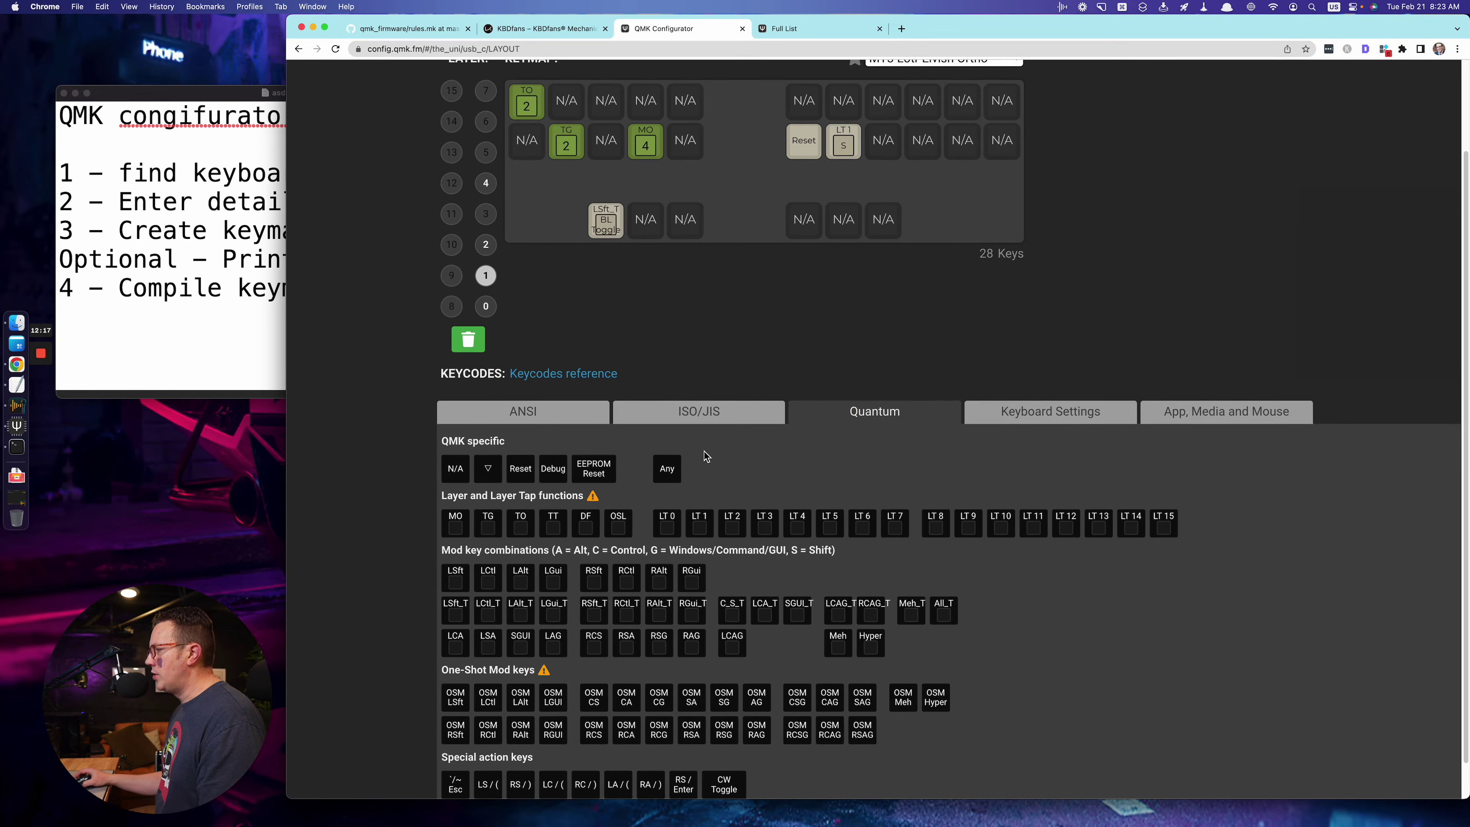
scroll(600, 619, down, 2)
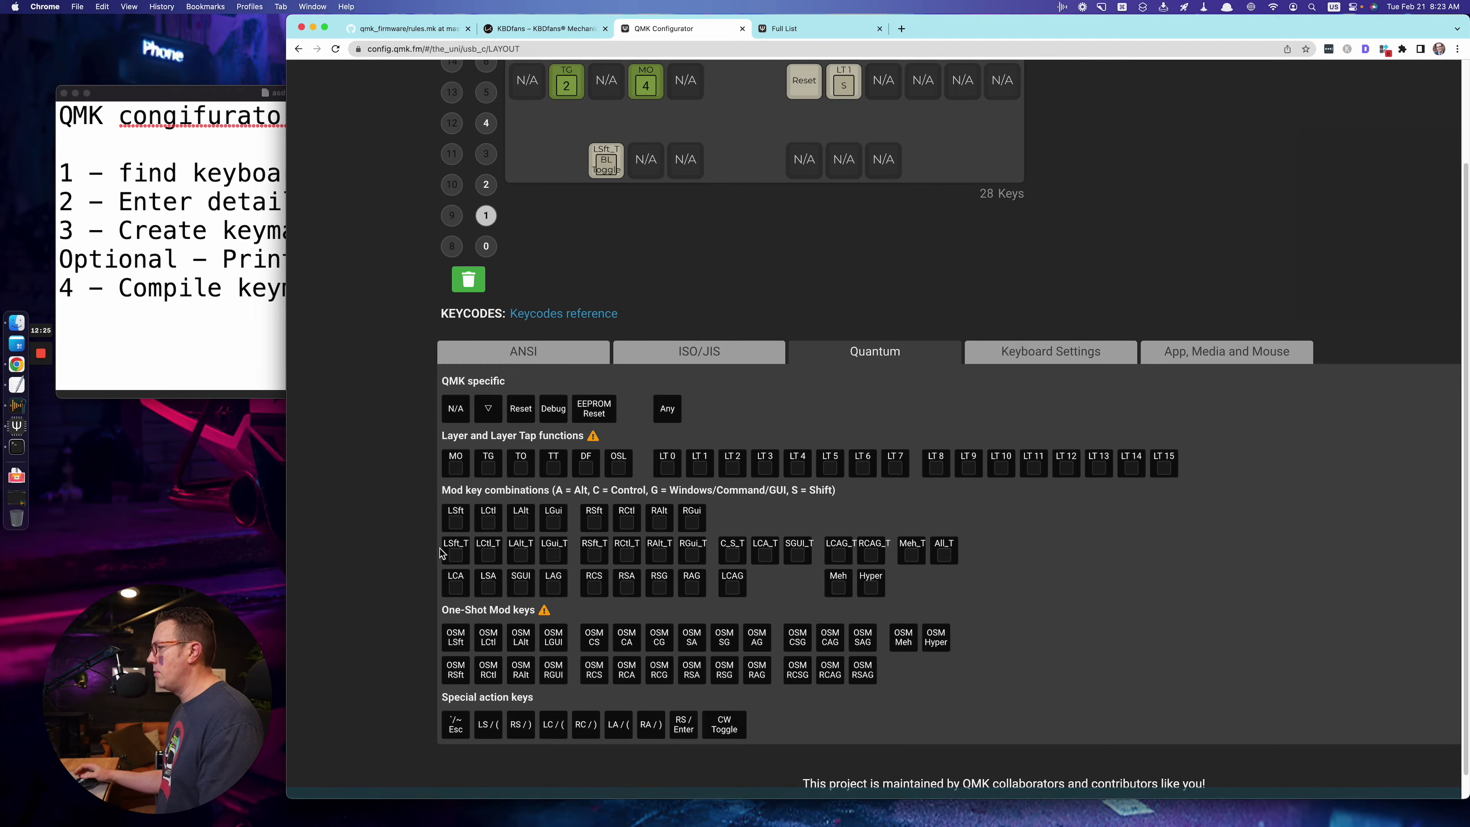
scroll(589, 571, down, 1)
key(super+minus)
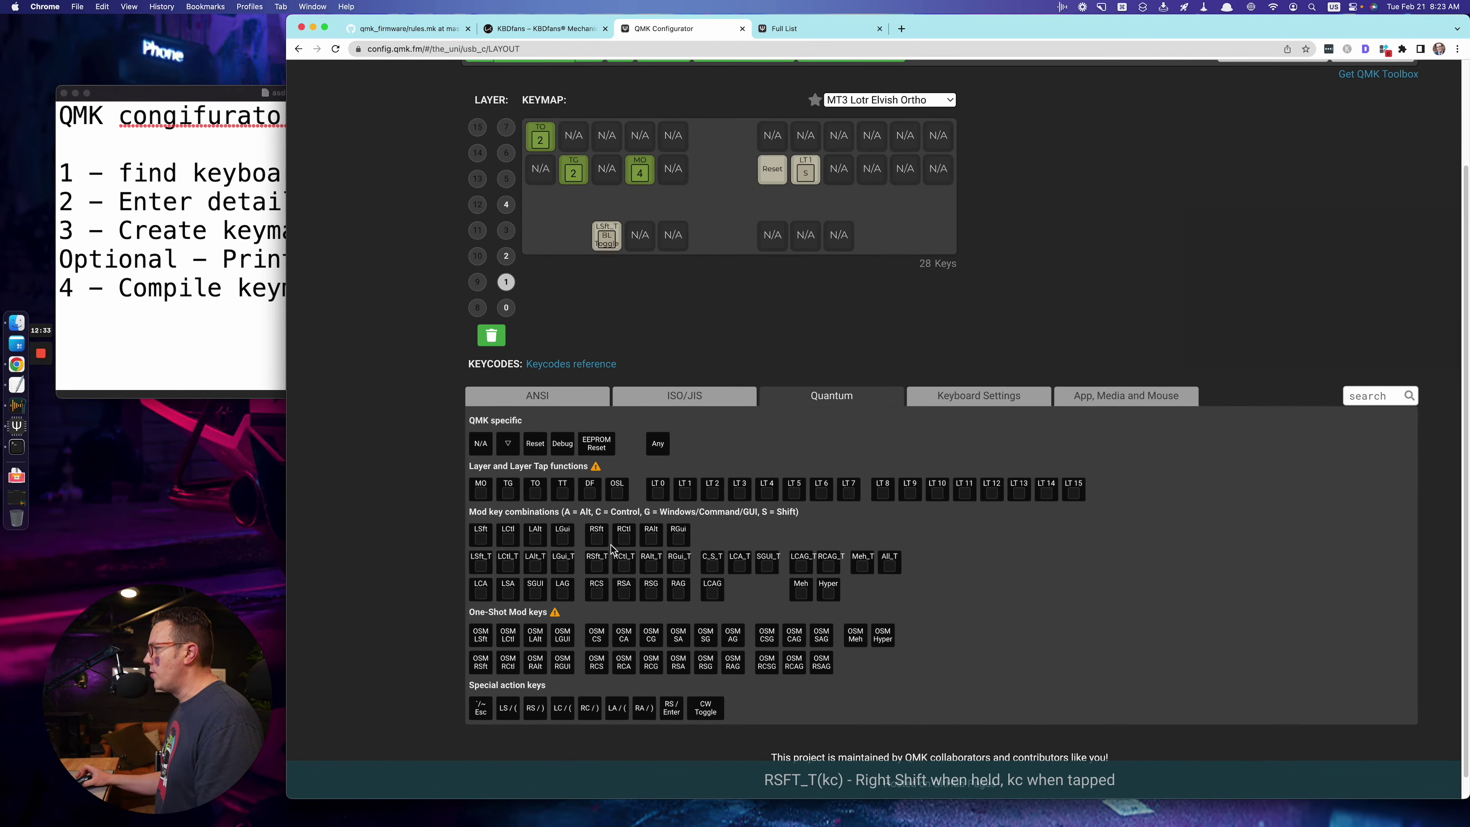
click(966, 400)
scroll(644, 541, down, 2)
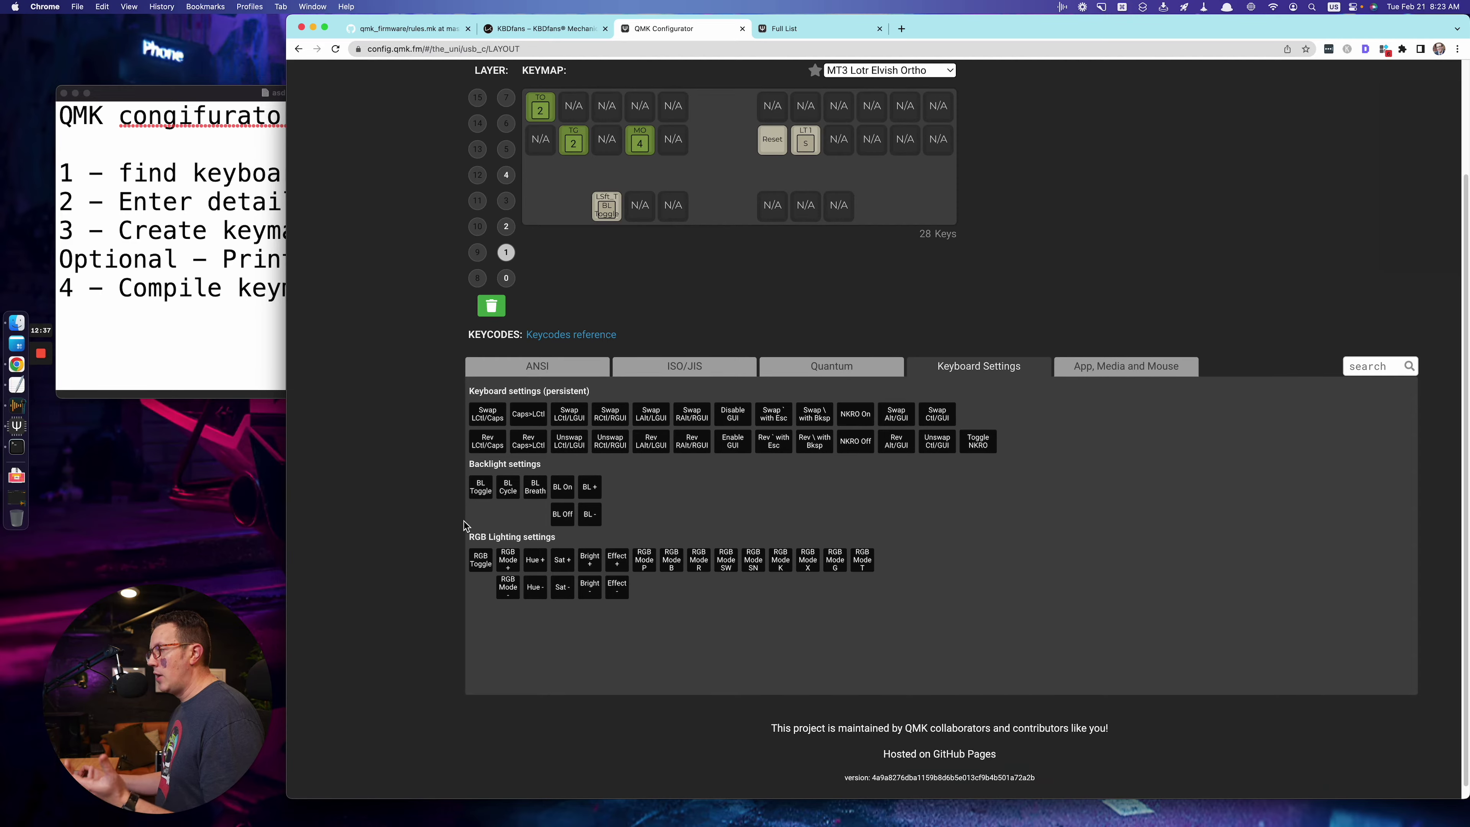
scroll(464, 520, up, 5)
scroll(464, 523, down, 1)
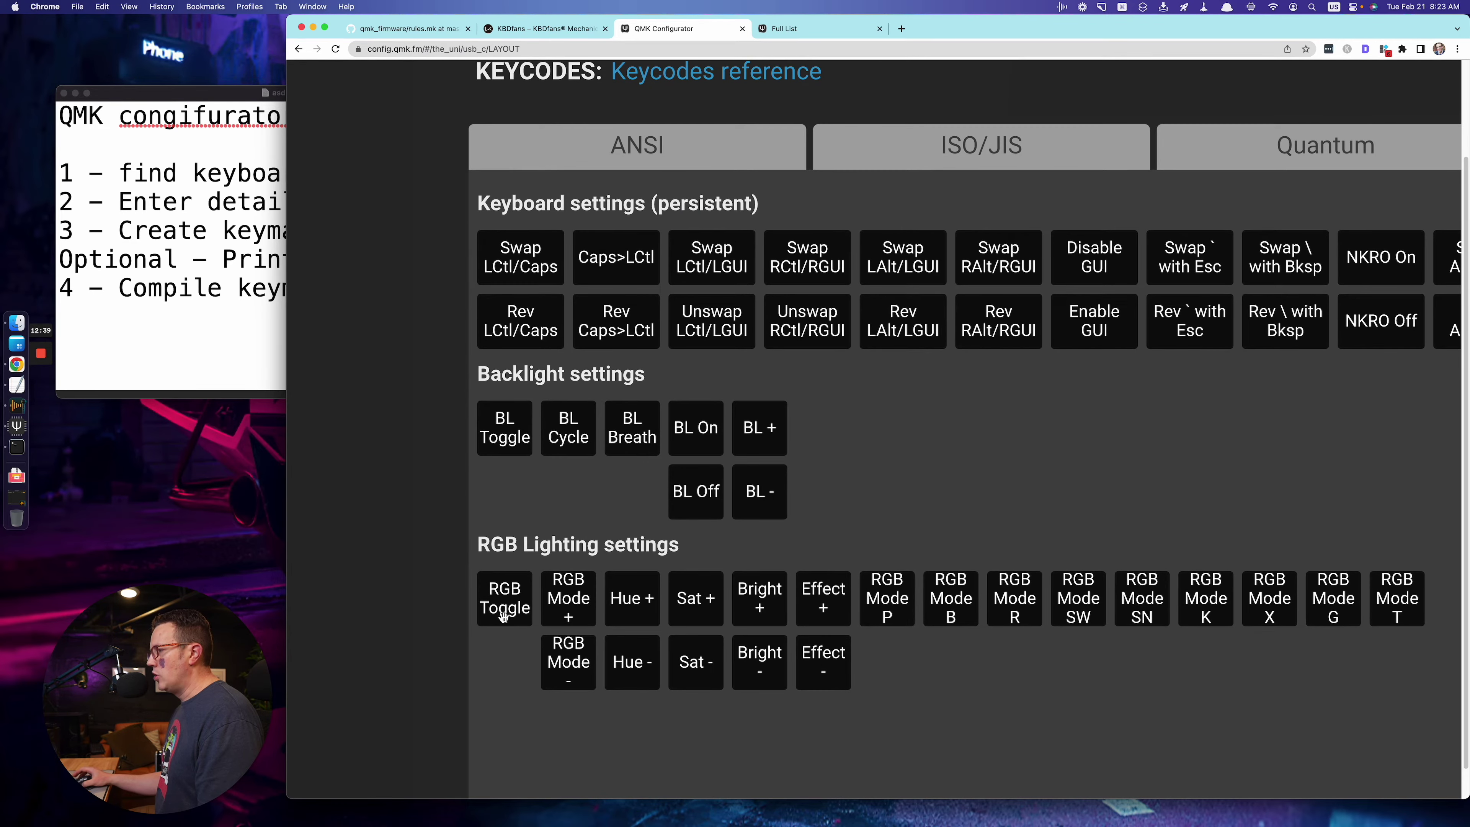
- Assign Effect + and Effect - to the third and fourth keys of the right half's second row, and open the App, Media and Mouse keycodes
scroll(509, 614, down, 5)
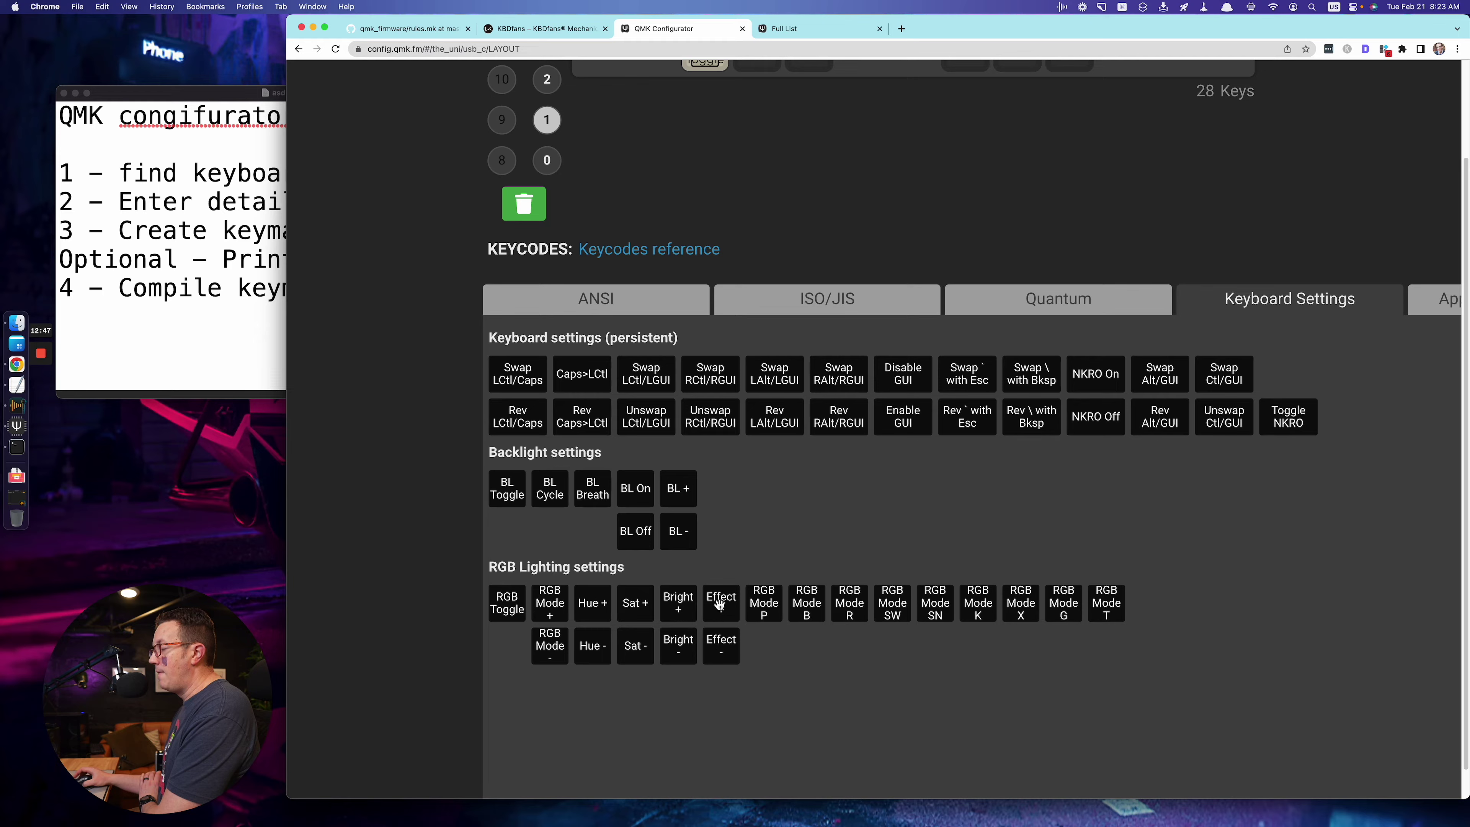
key(super+minus)
key(super+minus)
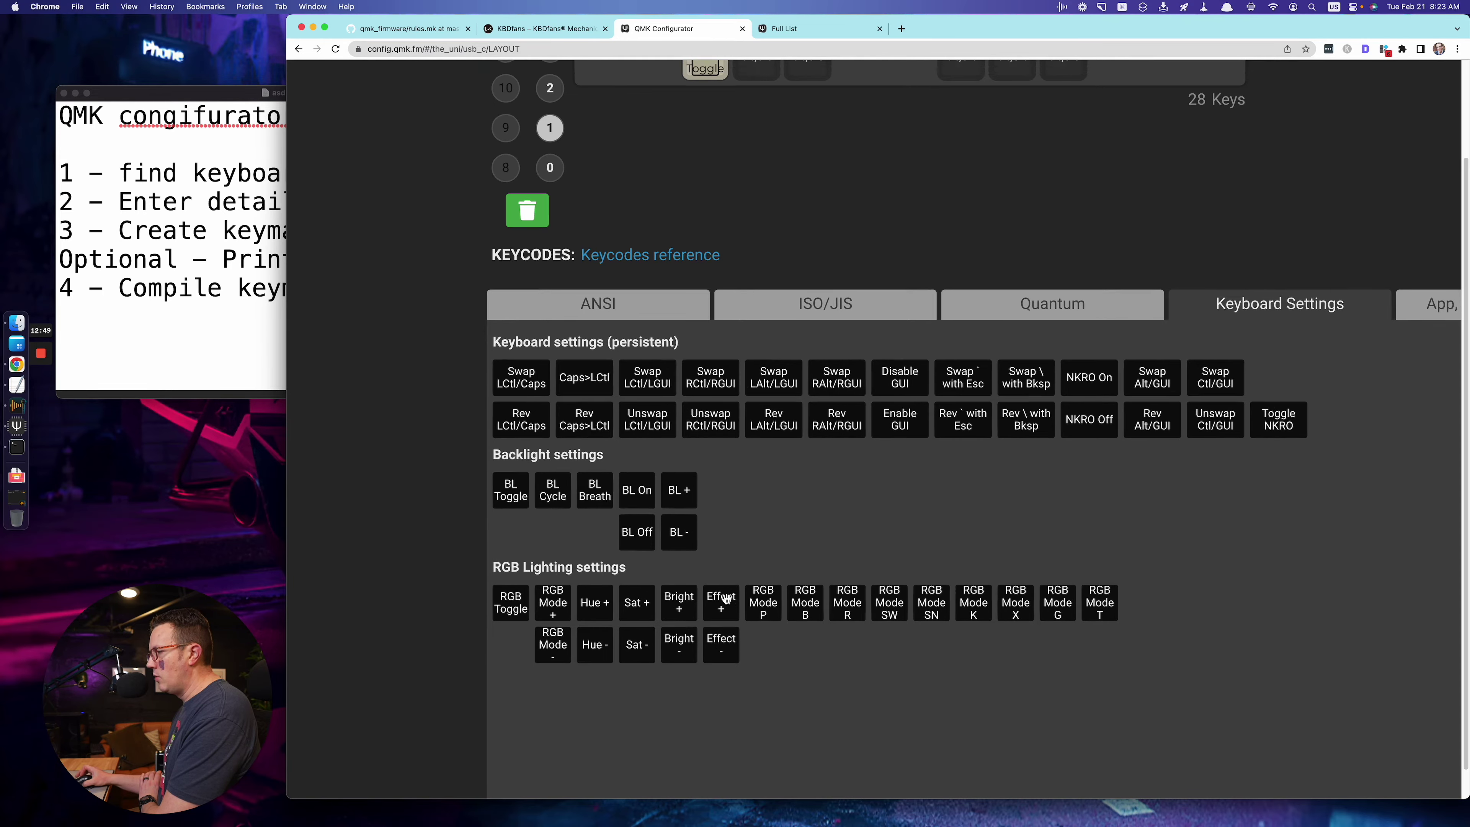
drag(687, 604, 888, 212)
drag(685, 624, 919, 212)
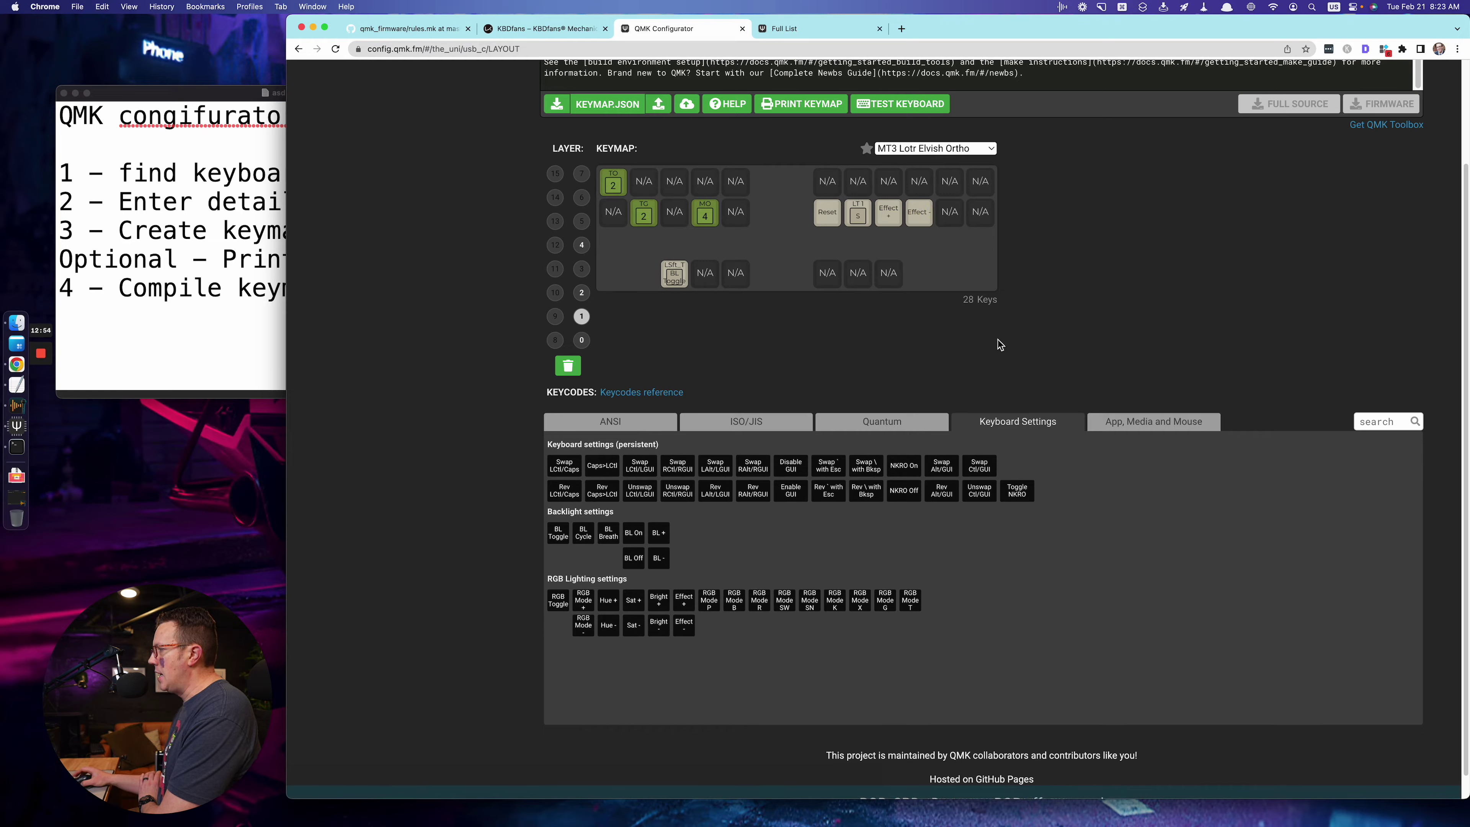
click(1152, 424)
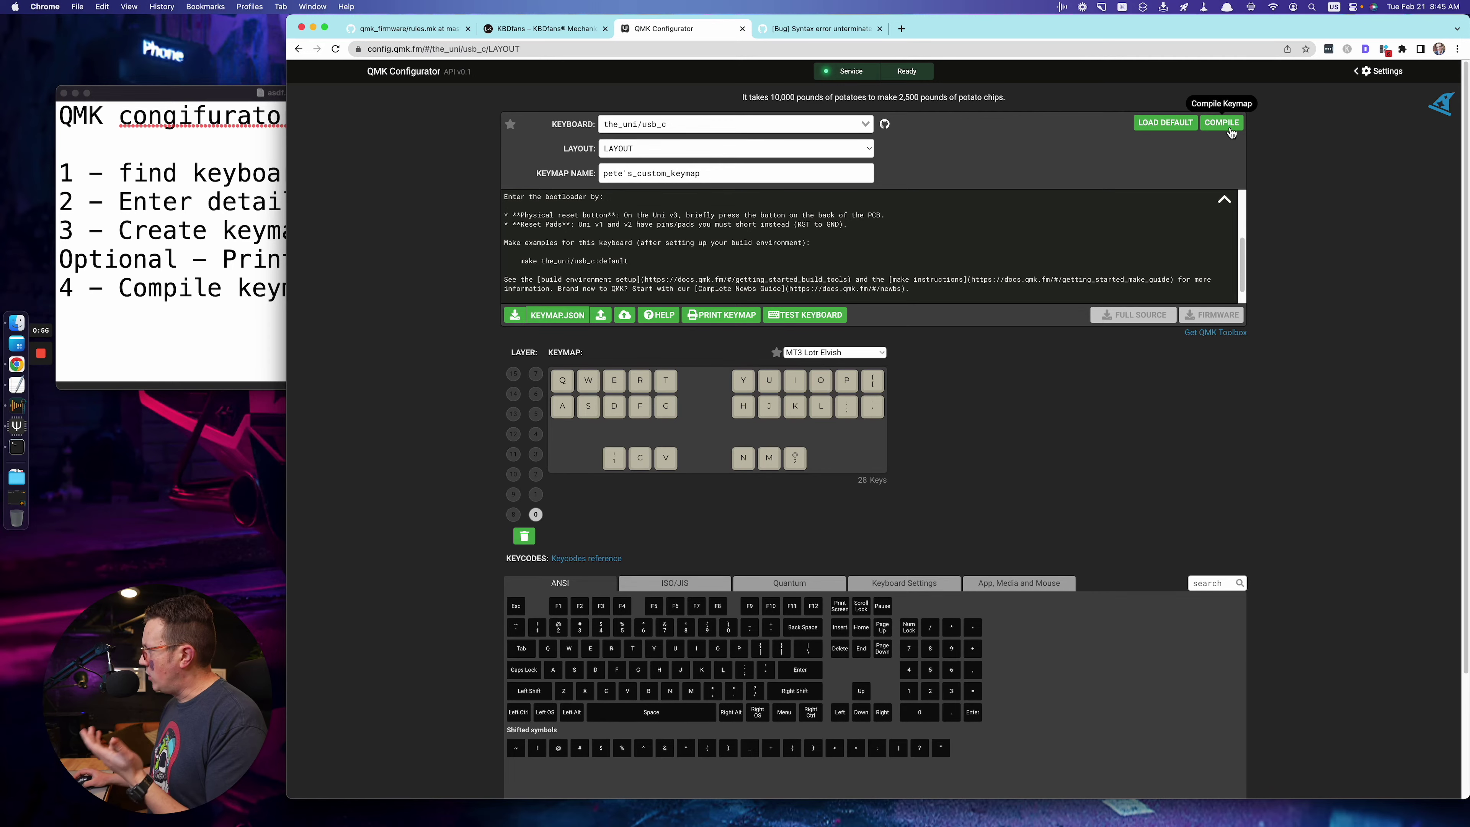
- Try to compile the single-layer keymap for the_uni/usb_c and inspect the first syntax error line in the build log
click(1223, 122)
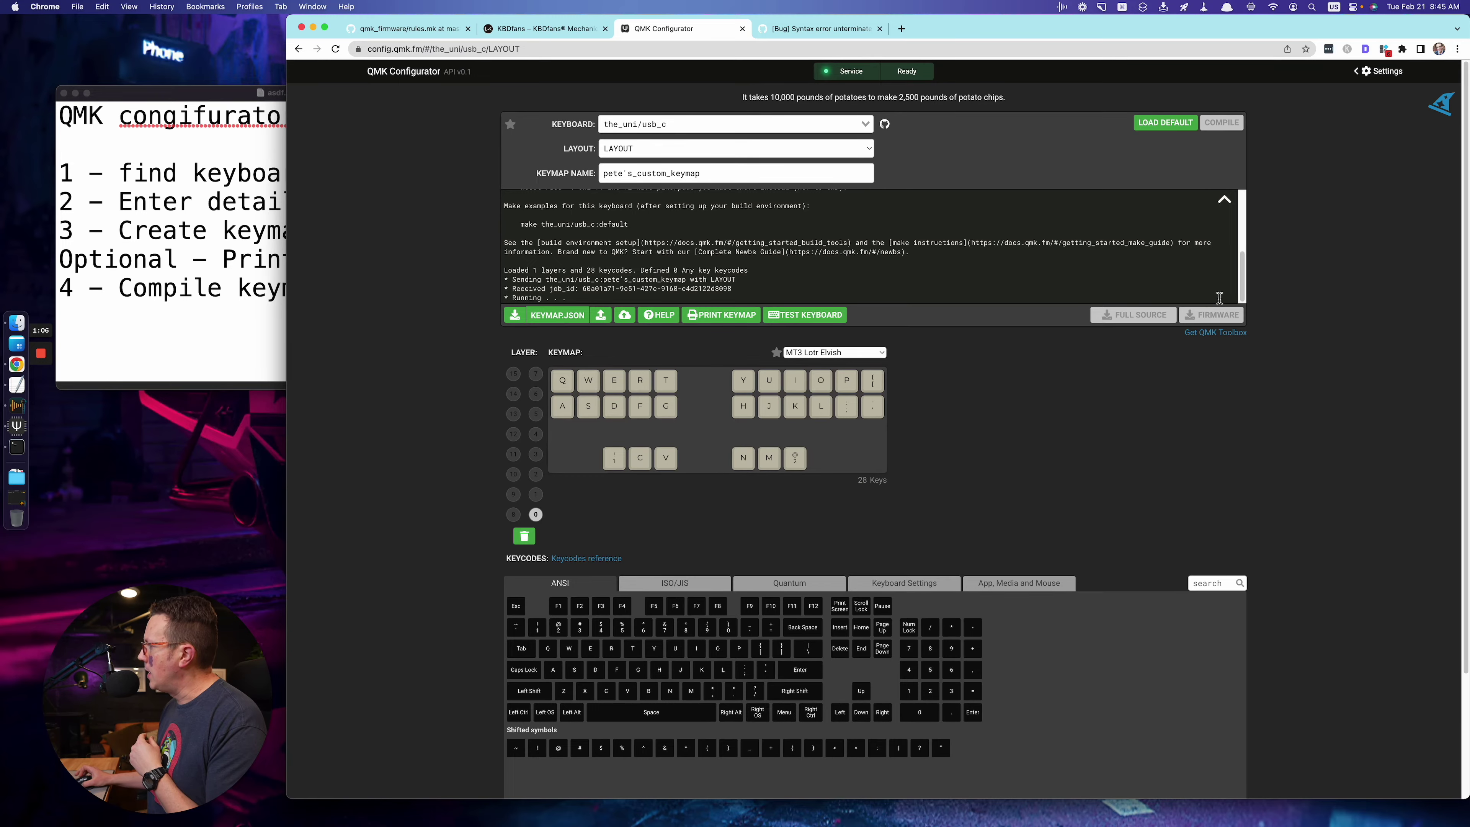
scroll(1219, 298, up, 5)
scroll(1219, 298, up, 3)
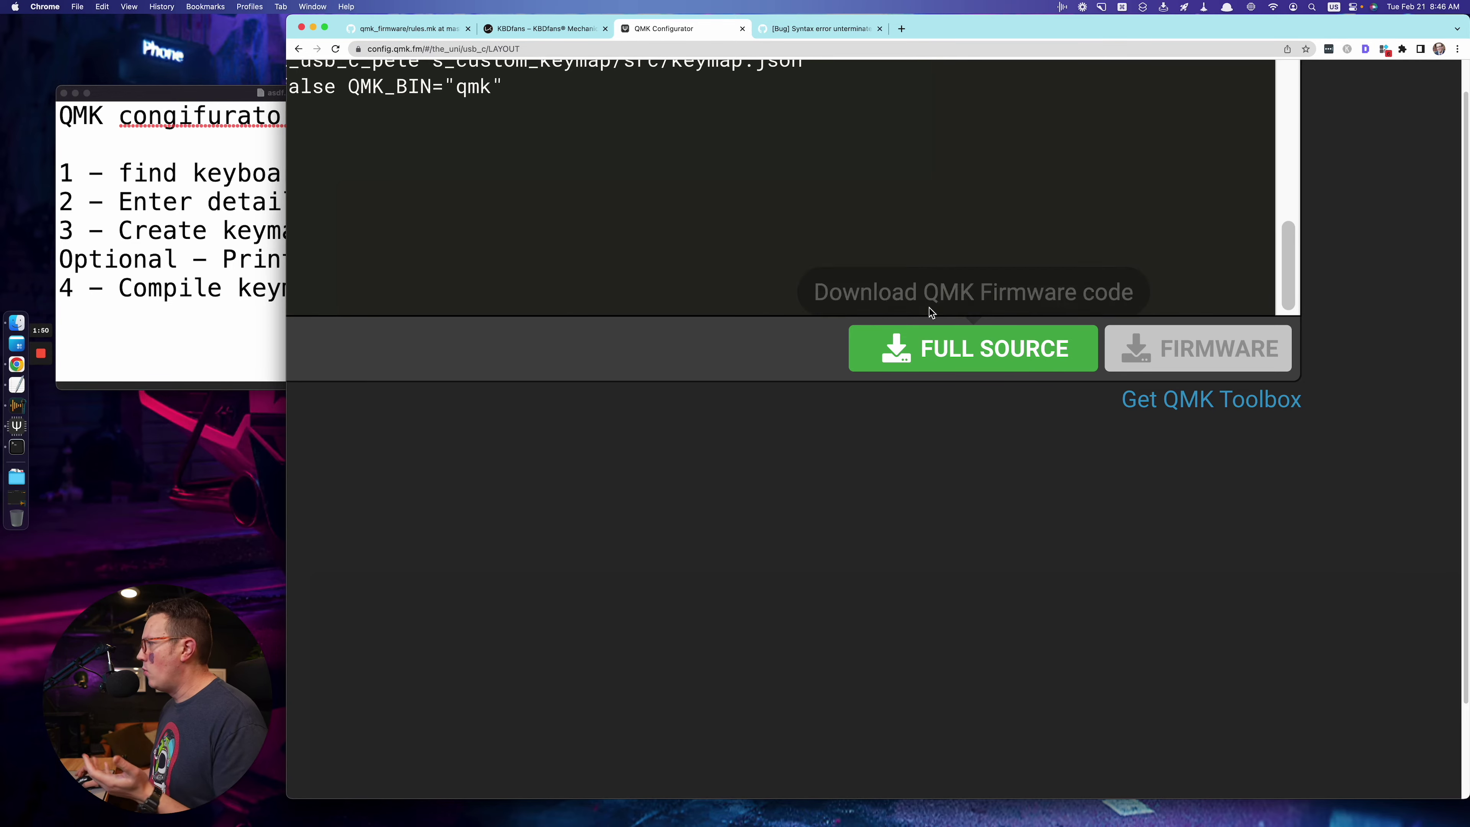
key(super+0)
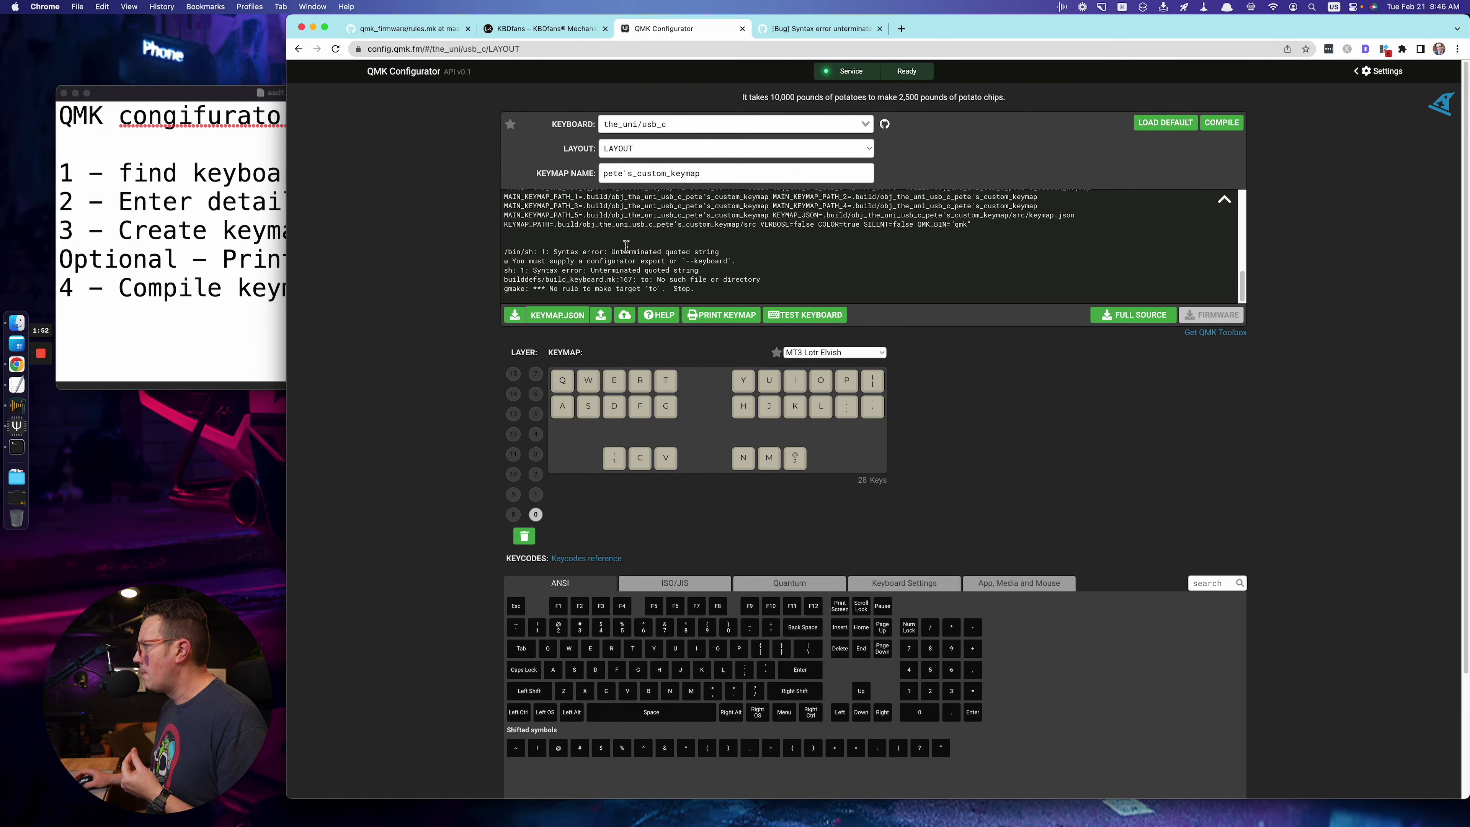
triple_click(582, 250)
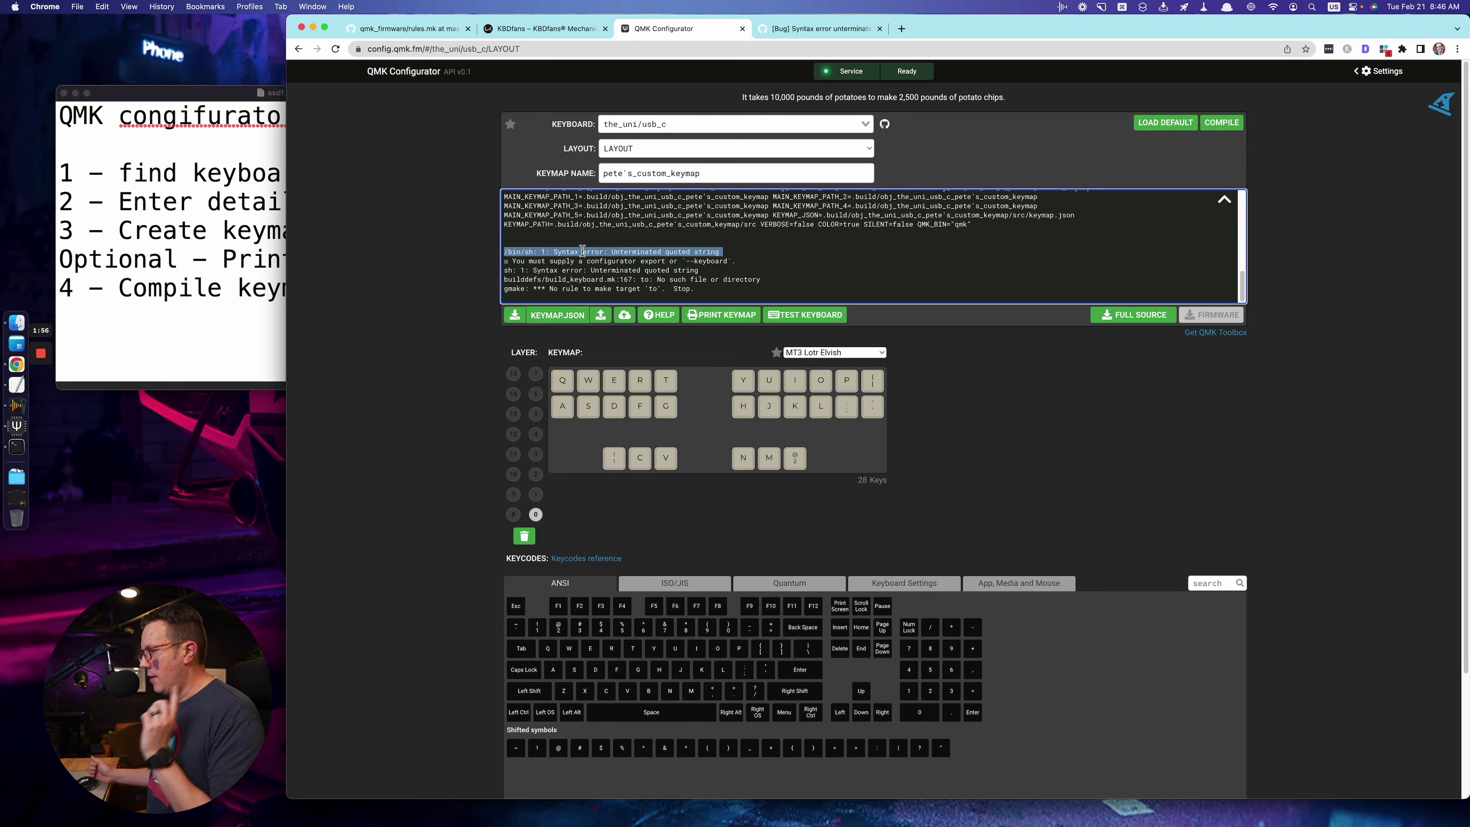
click(596, 282)
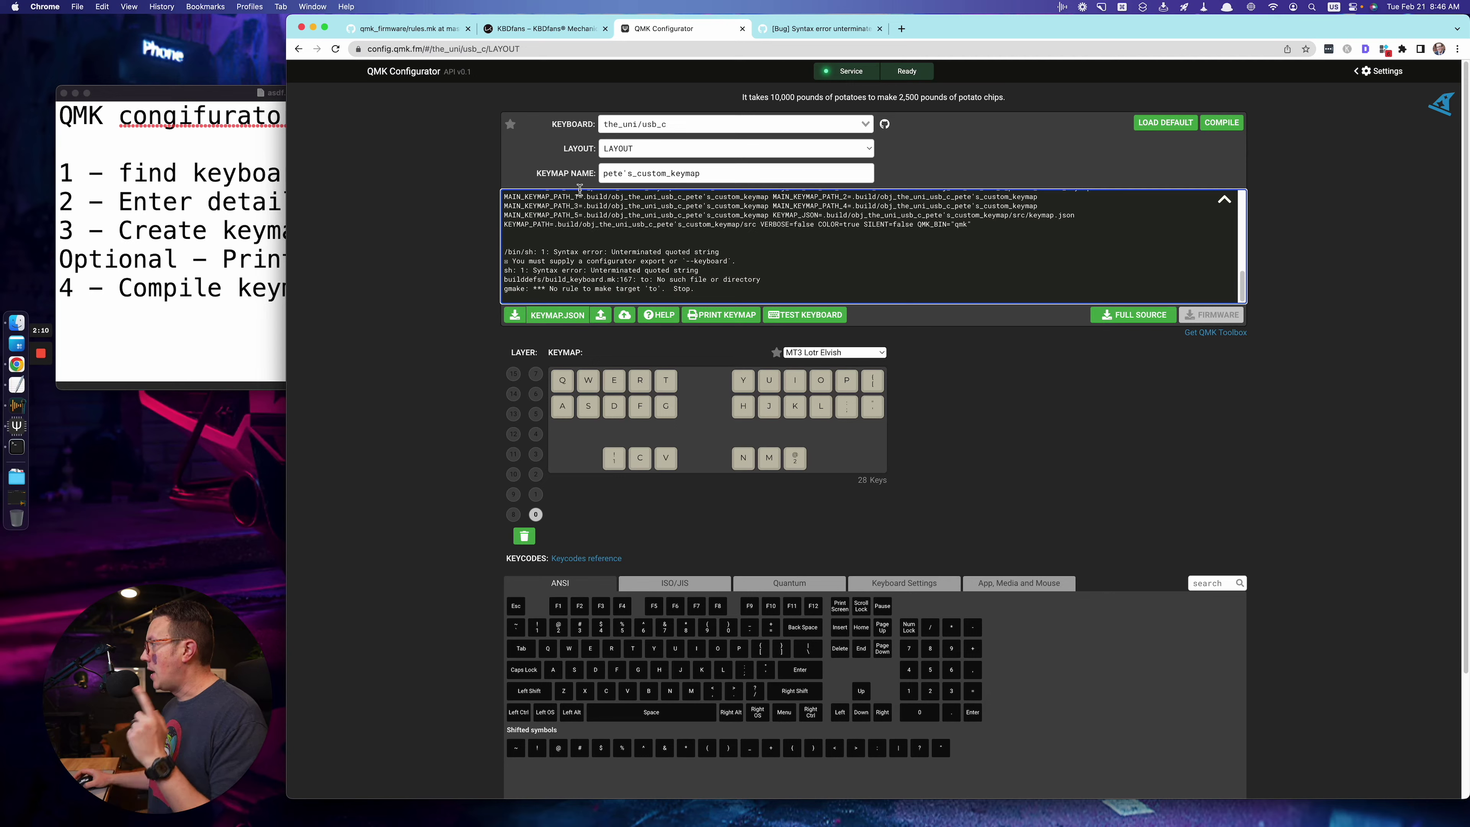
- Remove the apostrophe from the keymap name and compile the keymap again
click(630, 173)
text(s)
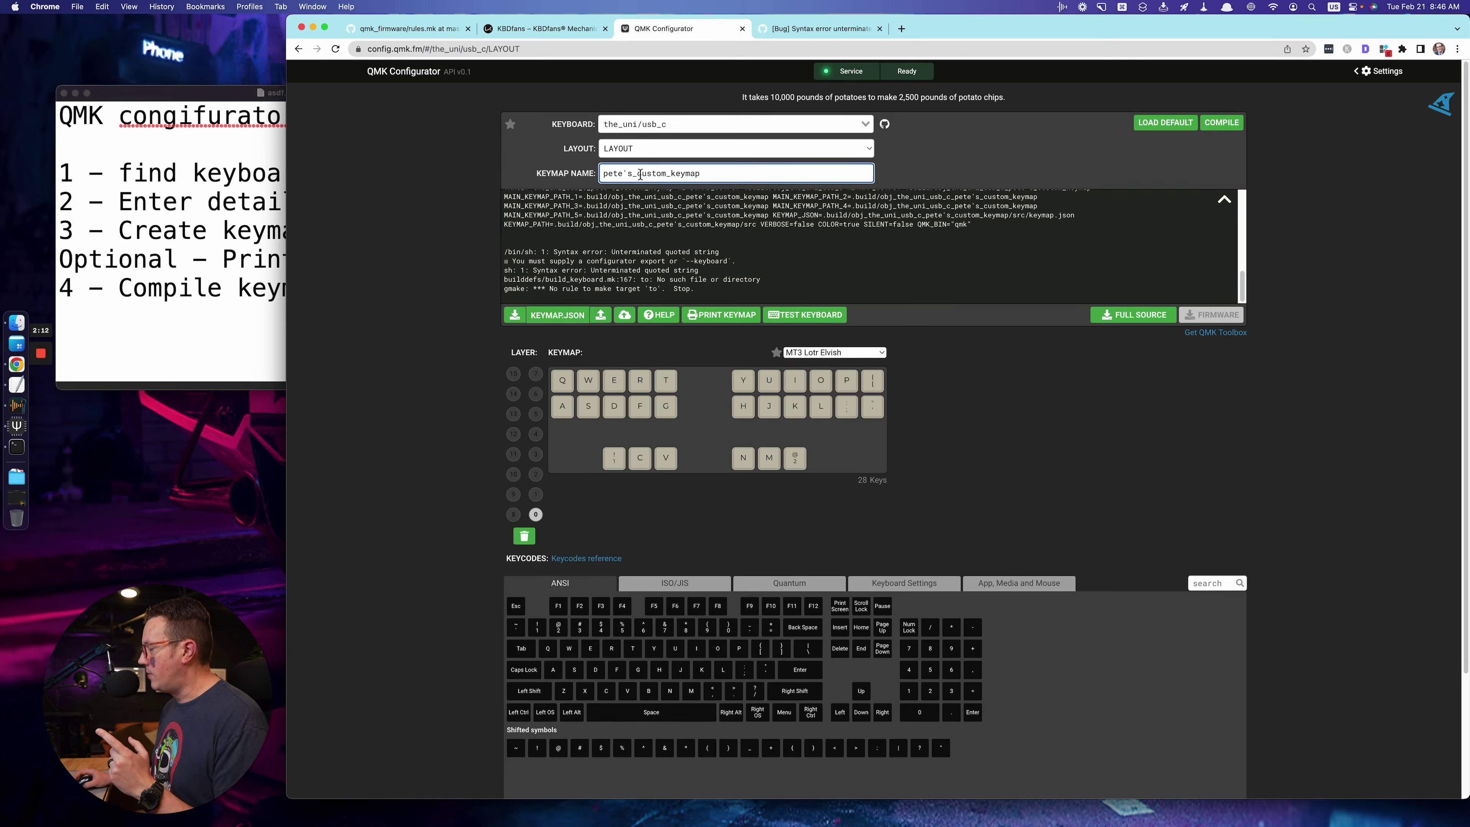
key(BackSpace)
click(641, 197)
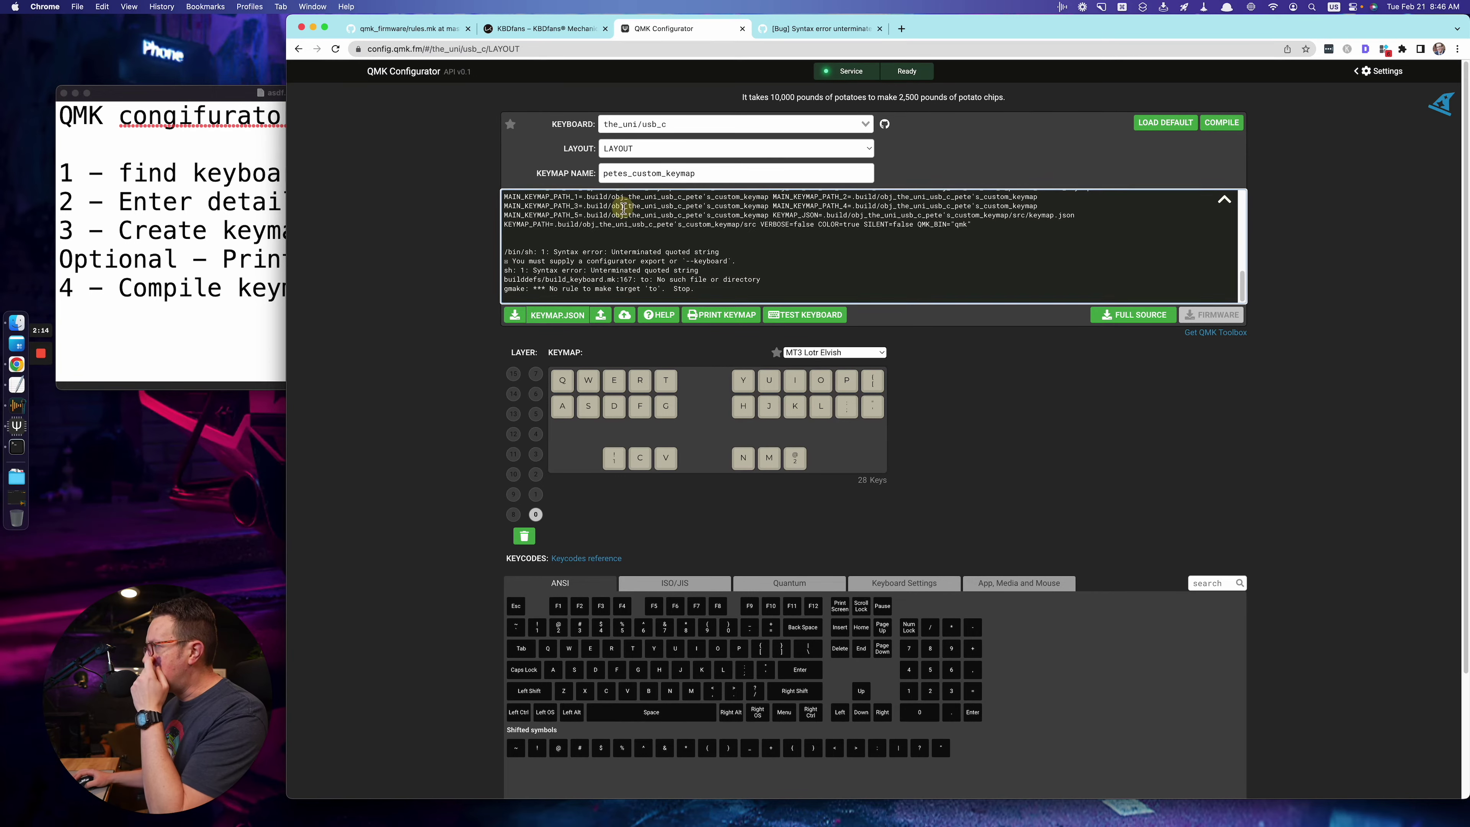
click(1226, 129)
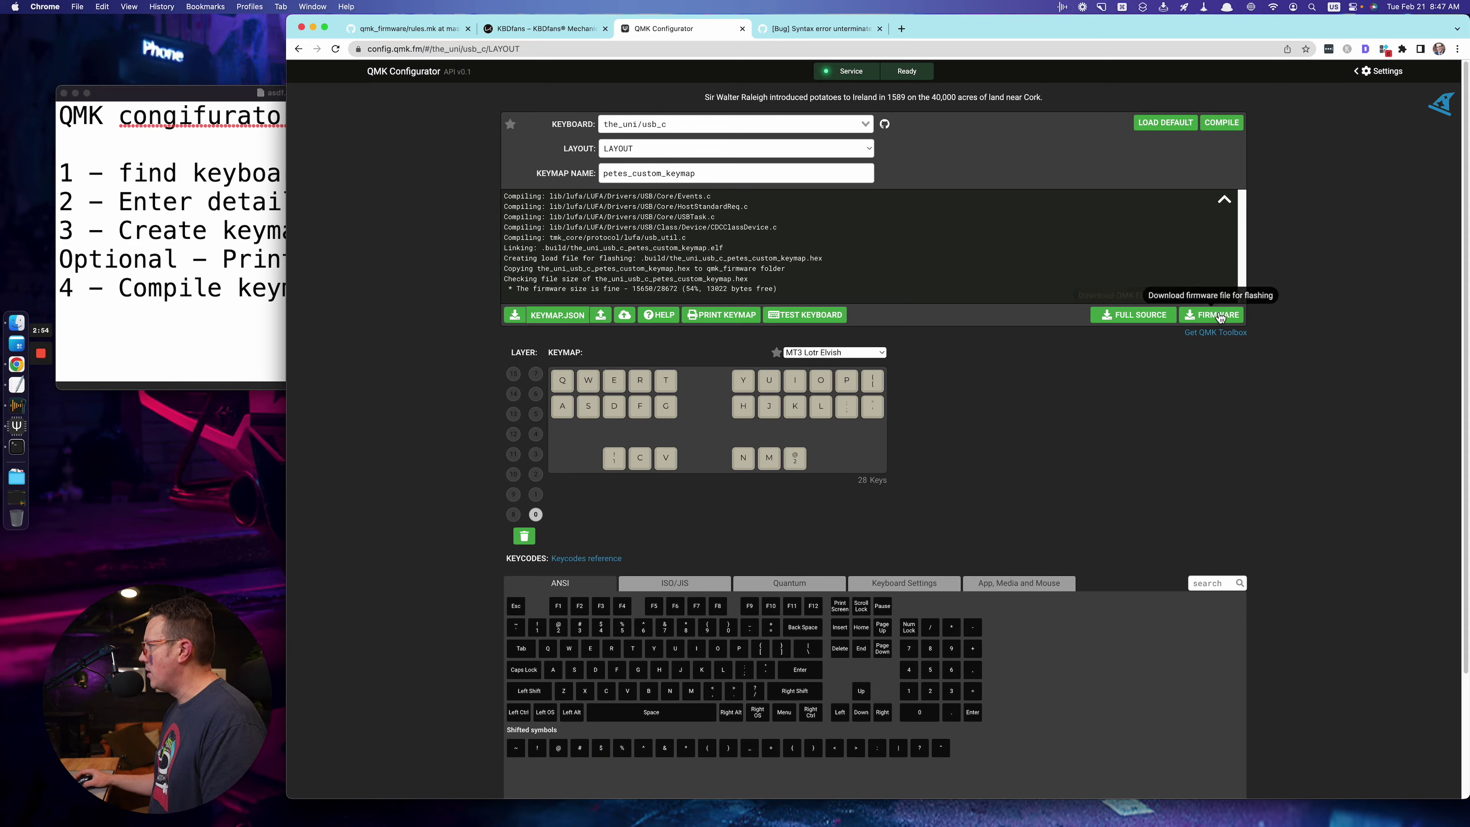
- Download the compiled firmware file and save it to the Downloads folder as PETESMAP.hex
click(1220, 316)
click(793, 284)
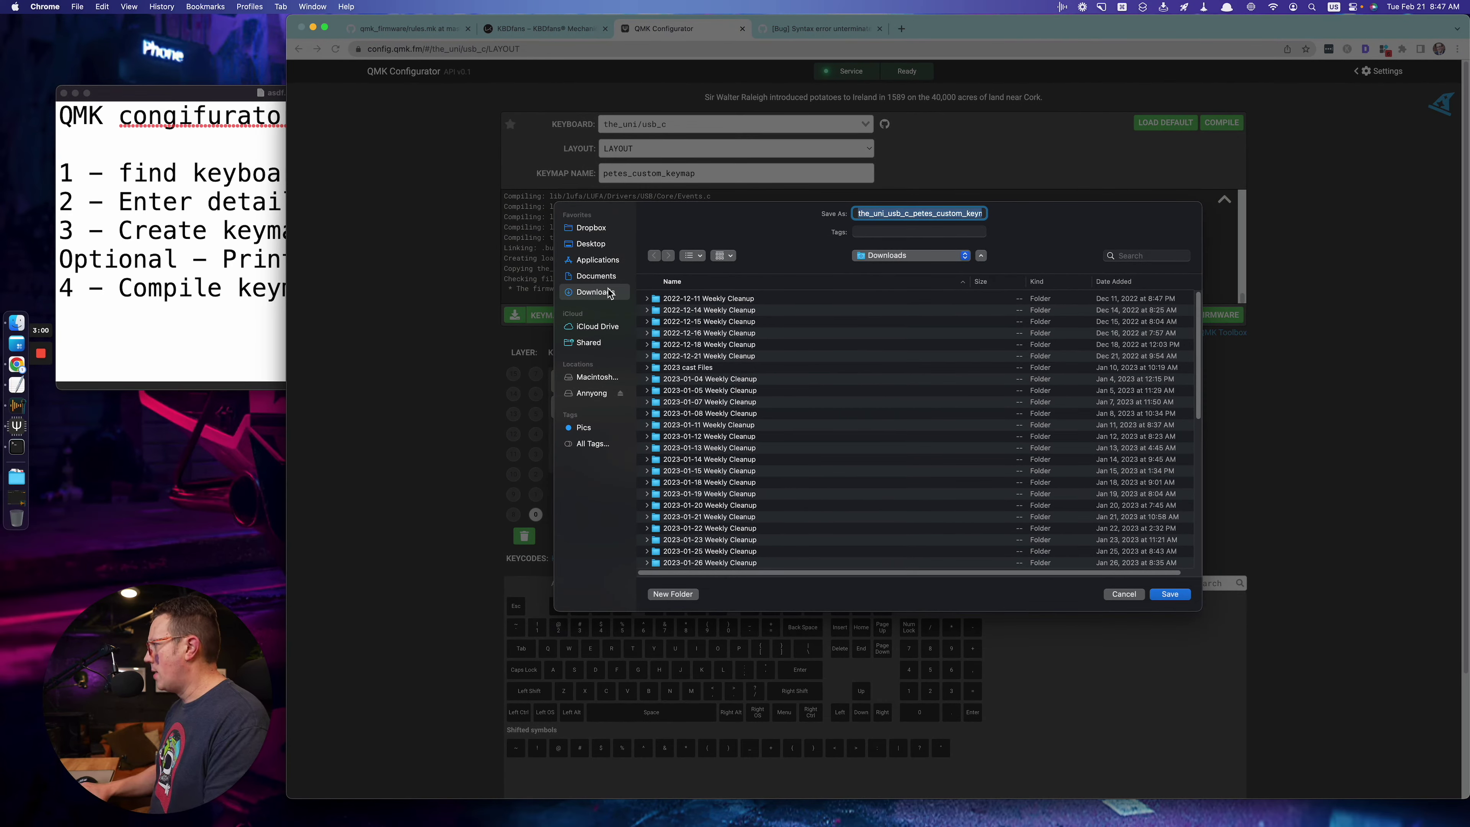
text(PETESMAP.hex)
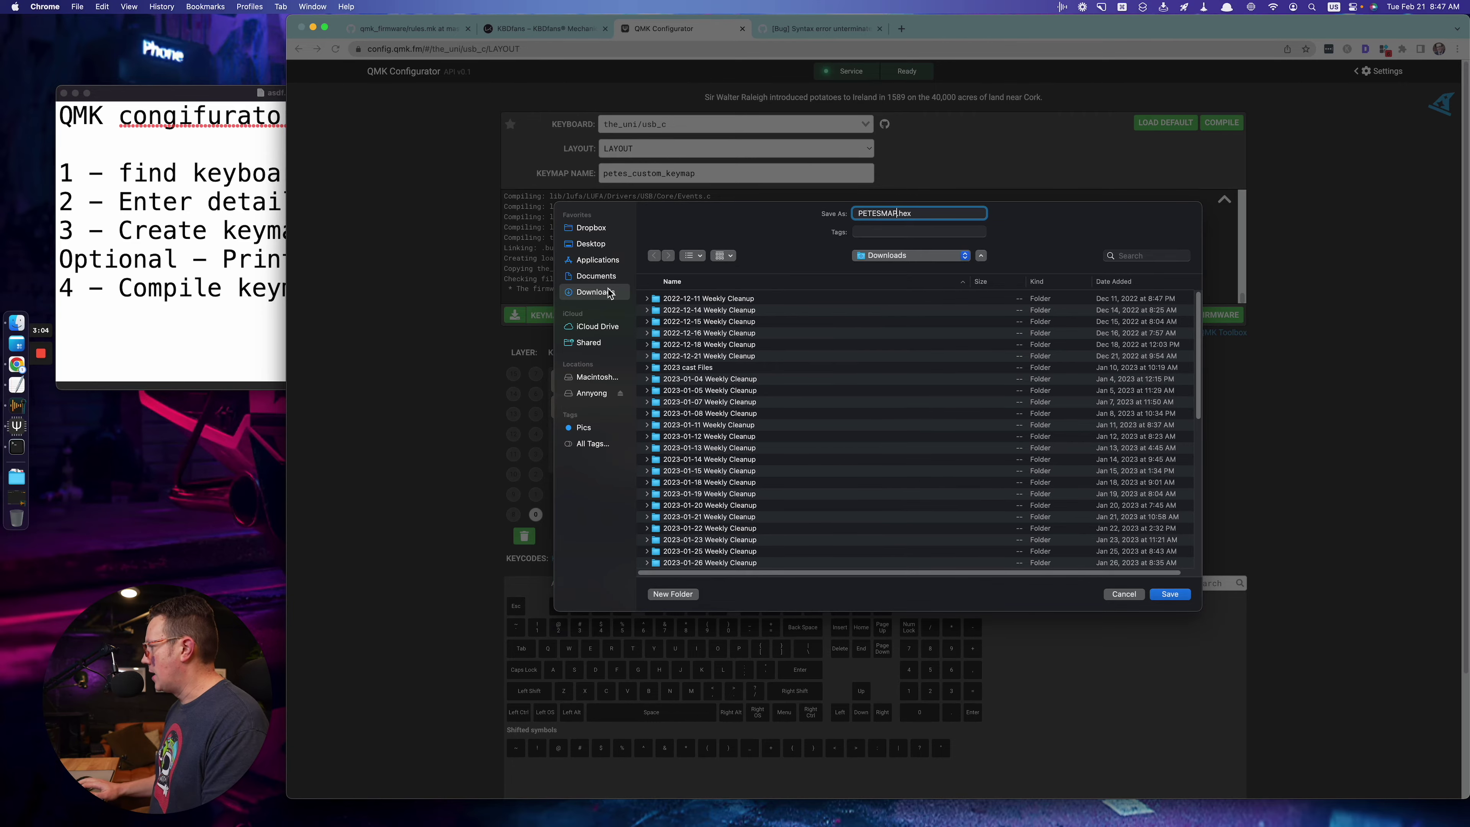
key(Return)
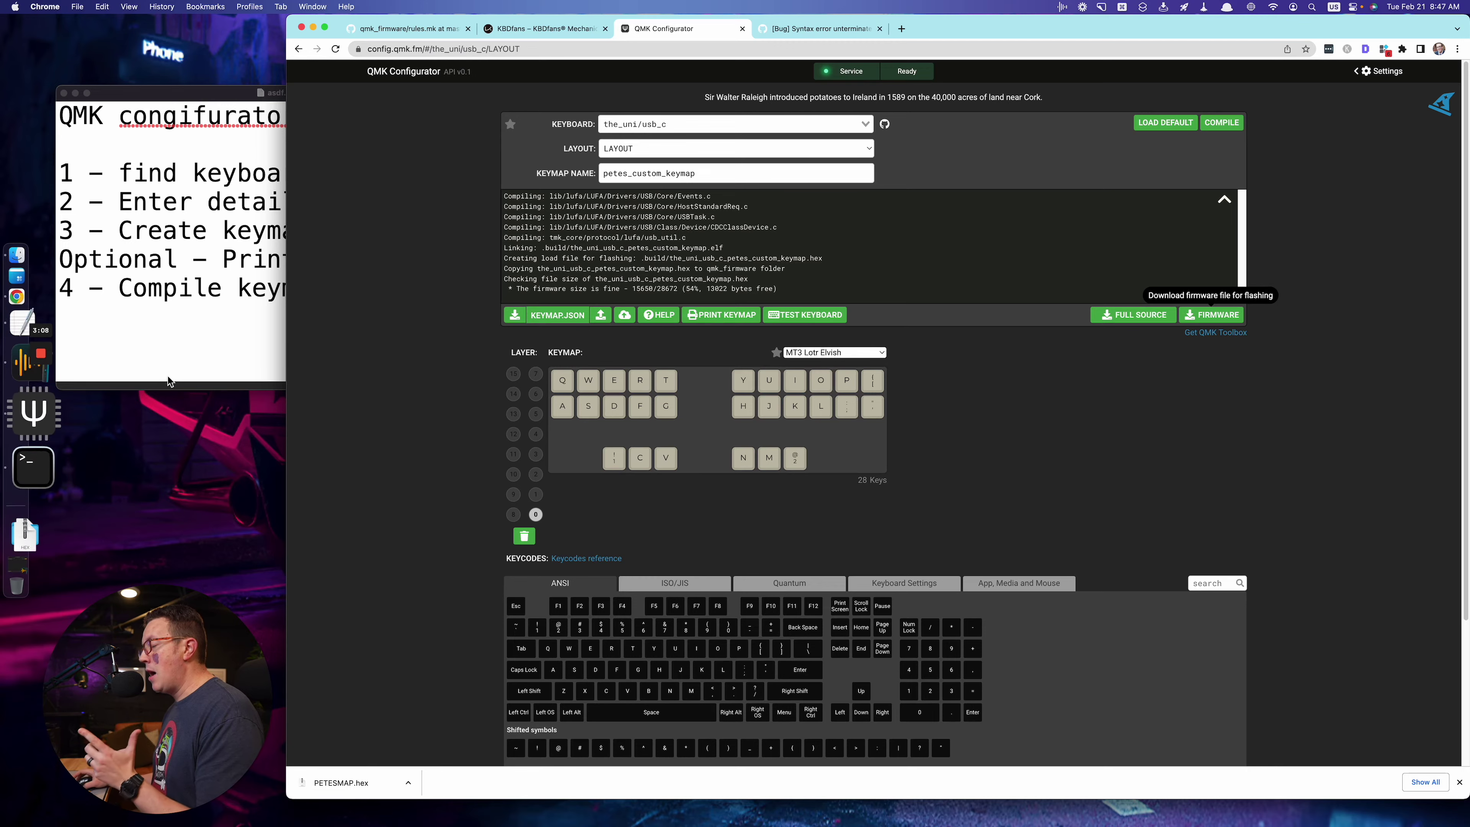
- Switch to the TextEdit checklist and highlight the "4 – Compile keymap" line
click(240, 326)
triple_click(183, 288)
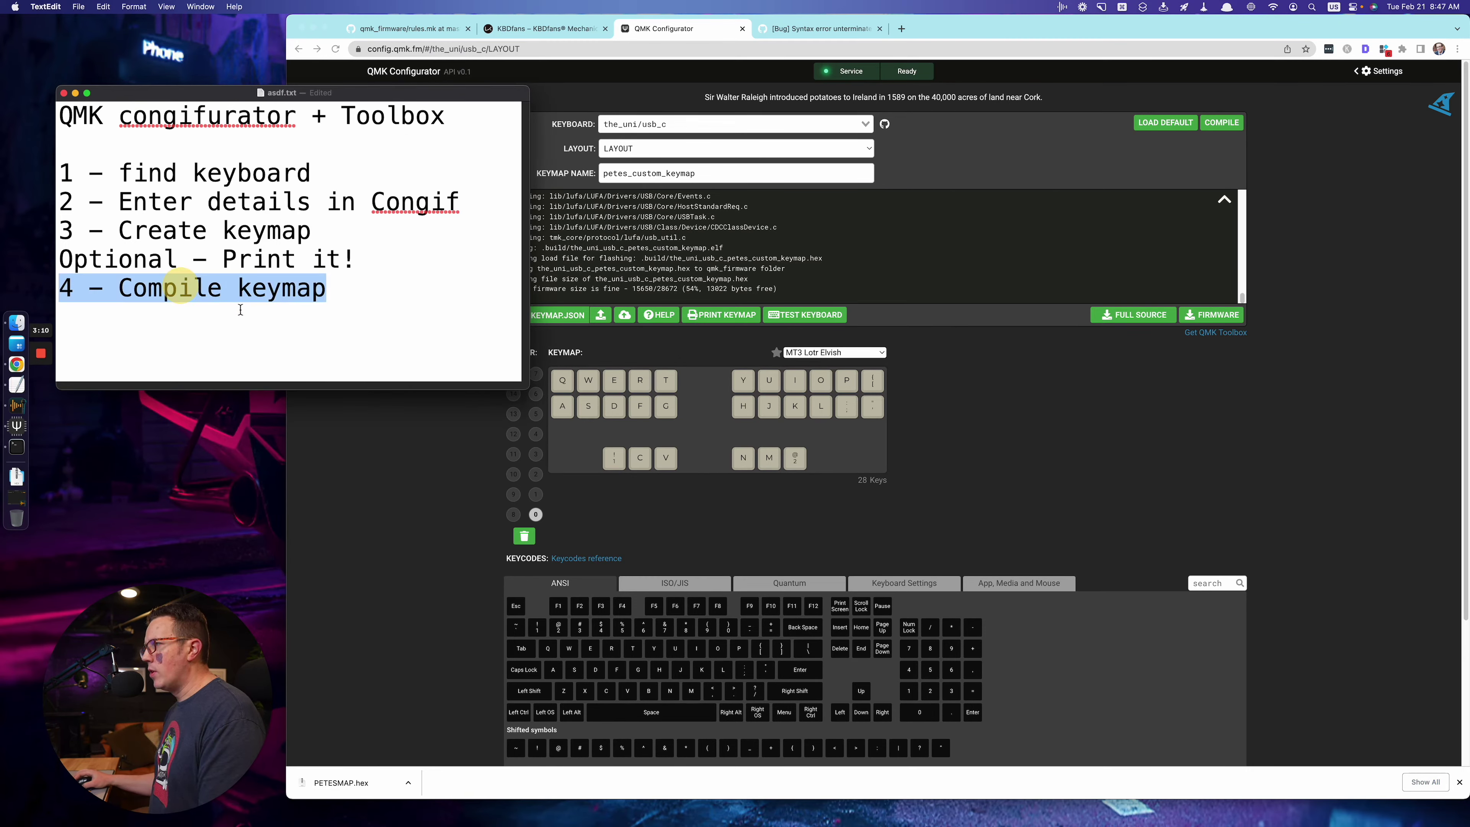
click(377, 303)
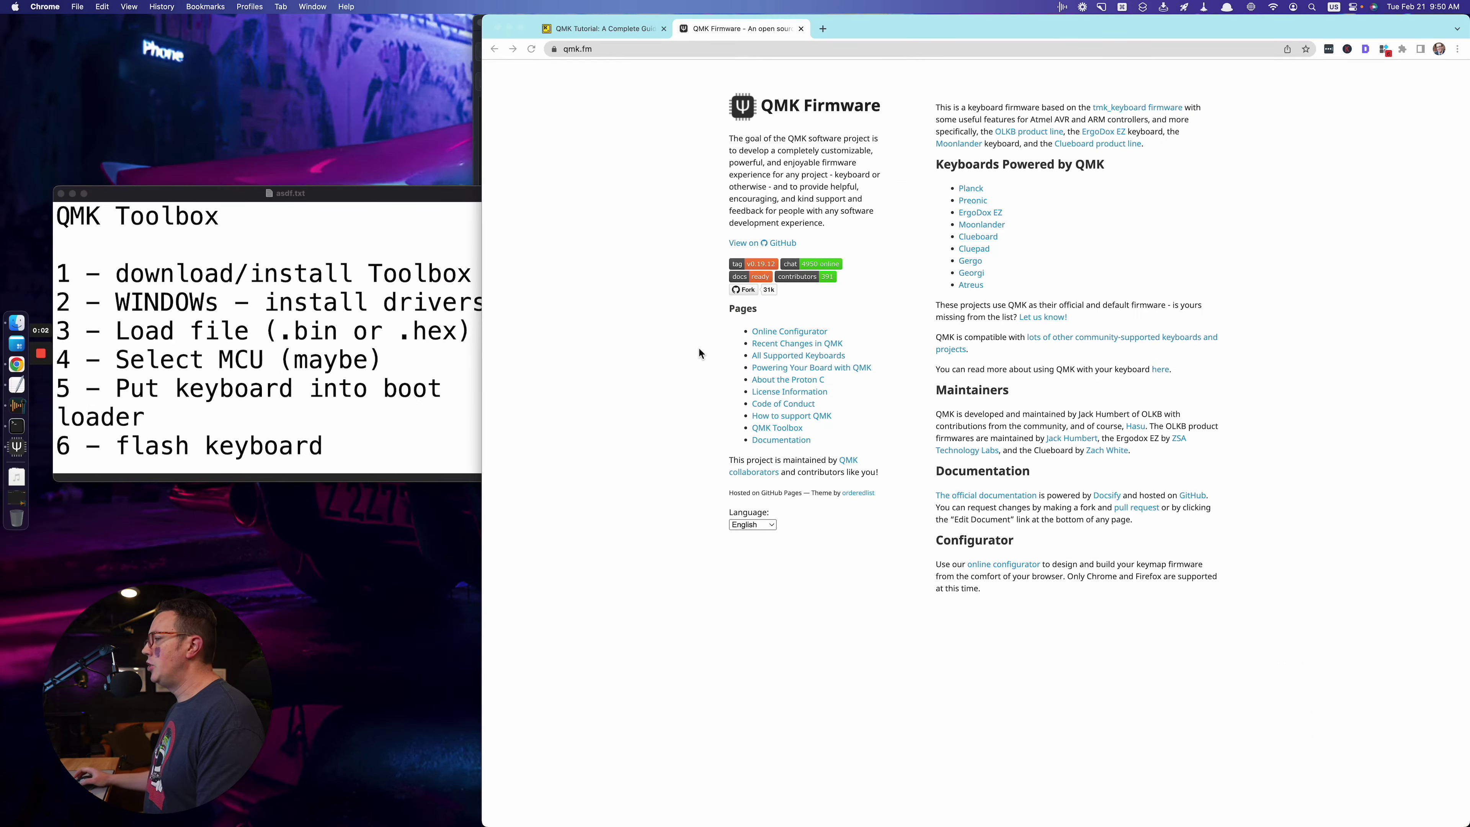
- Highlight the "1 – download/install Toolbox" line in the QMK Toolbox checklist in TextEdit
click(698, 352)
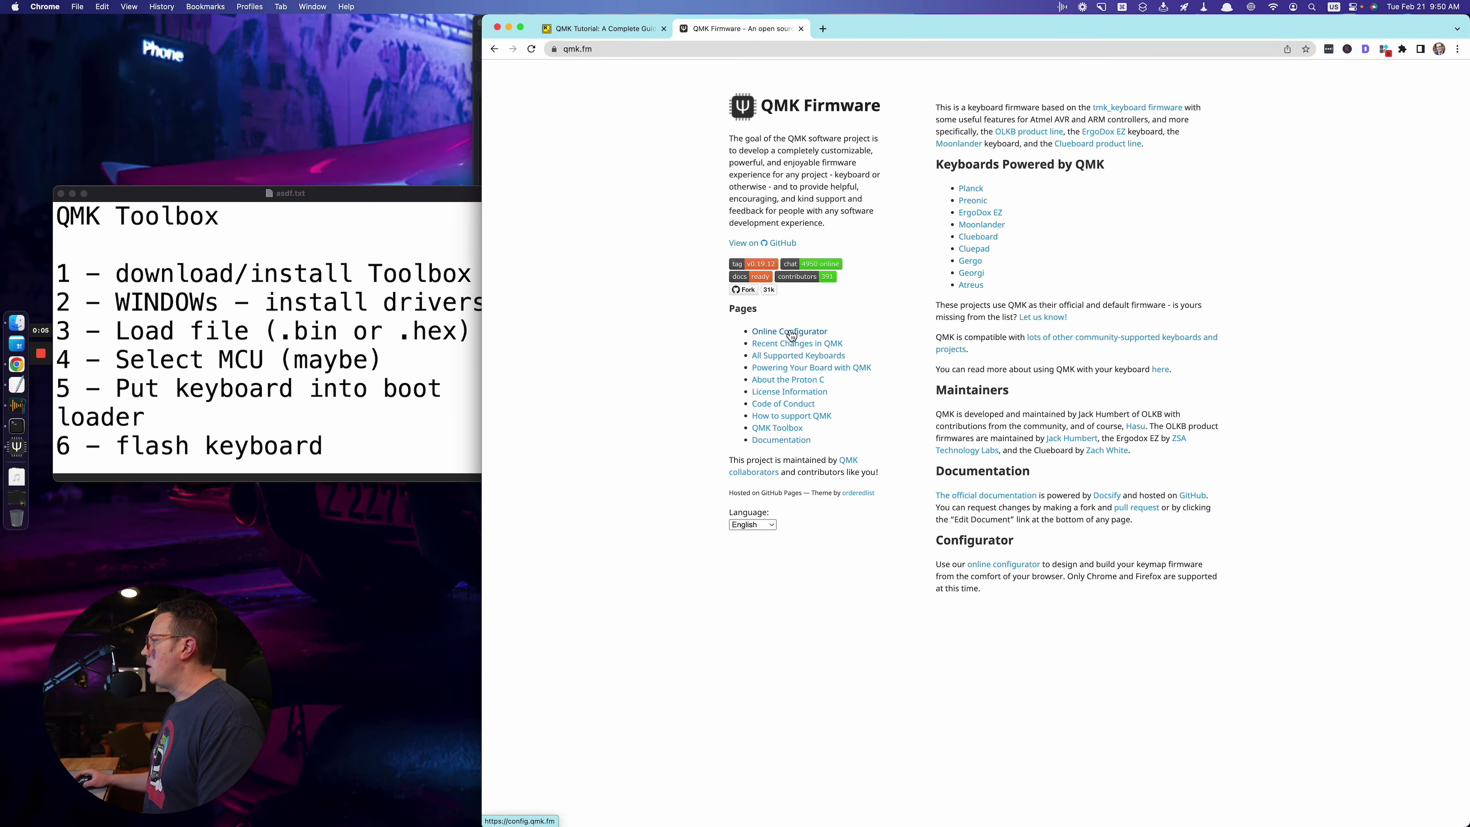
triple_click(322, 272)
click(323, 276)
triple_click(323, 276)
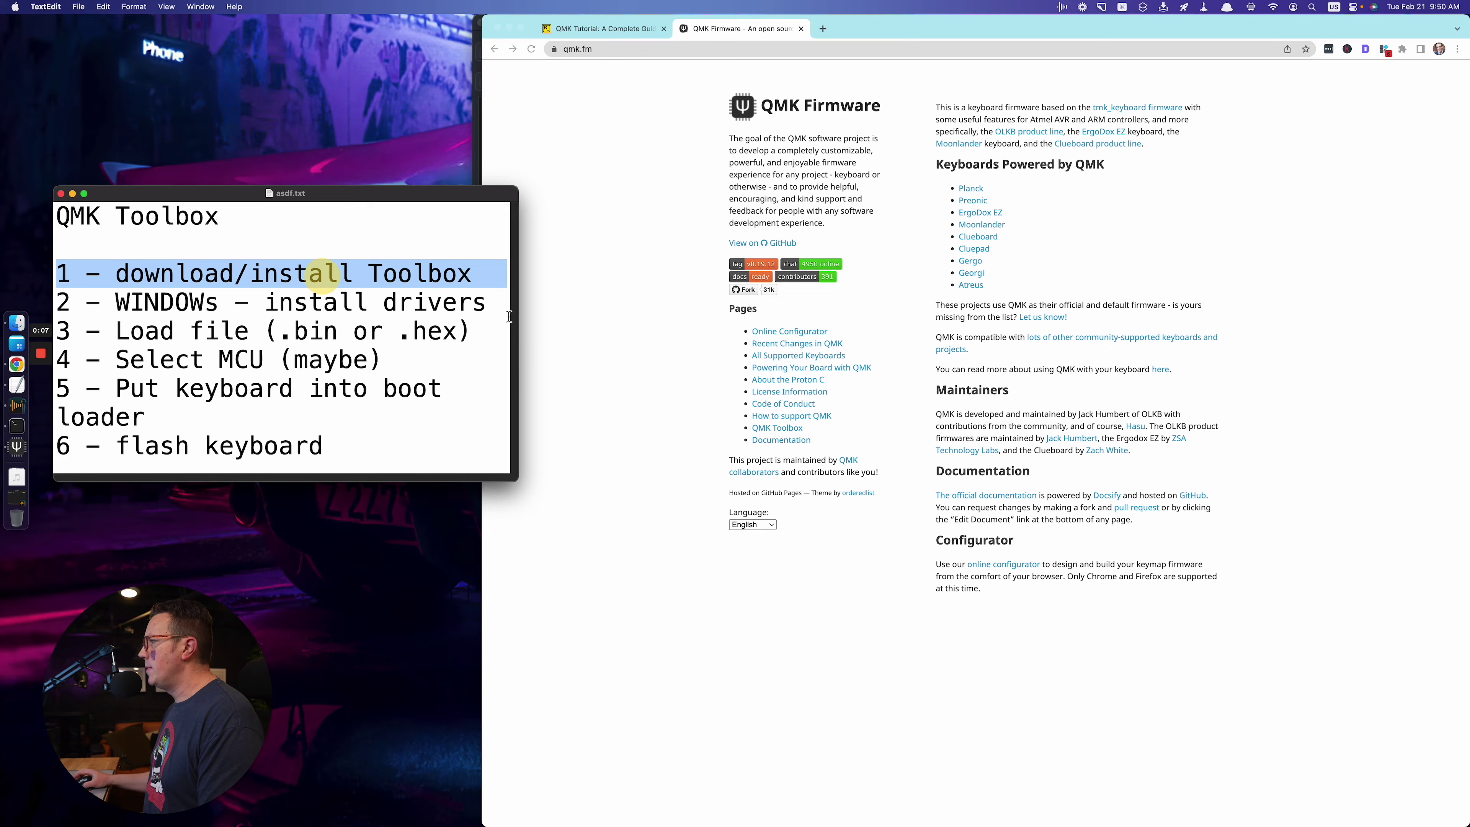
- Back in Chrome, open the QMK Toolbox repository from the QMK Firmware site and follow its readme's download link to the latest releases
click(541, 329)
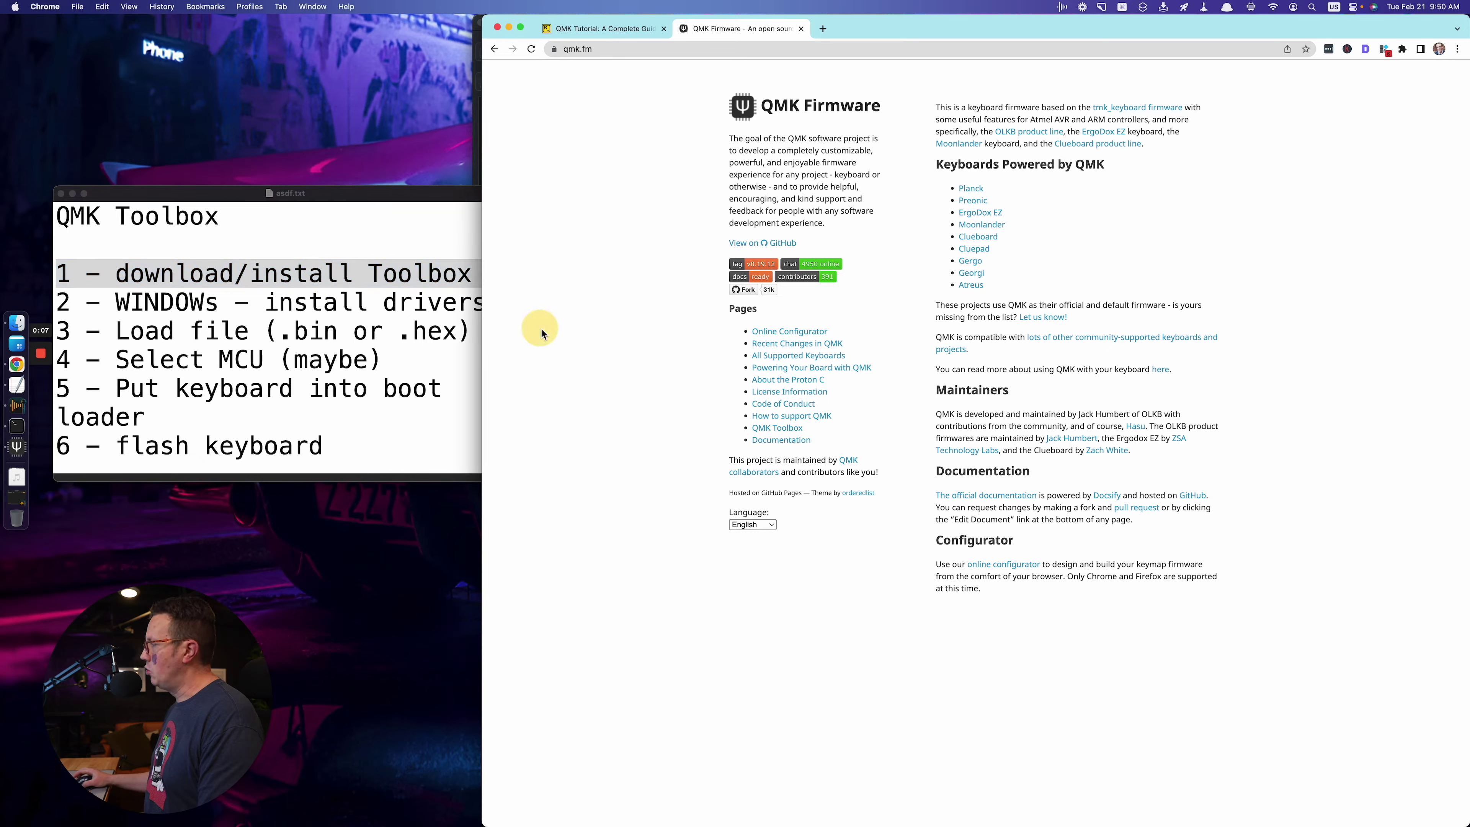
click(780, 429)
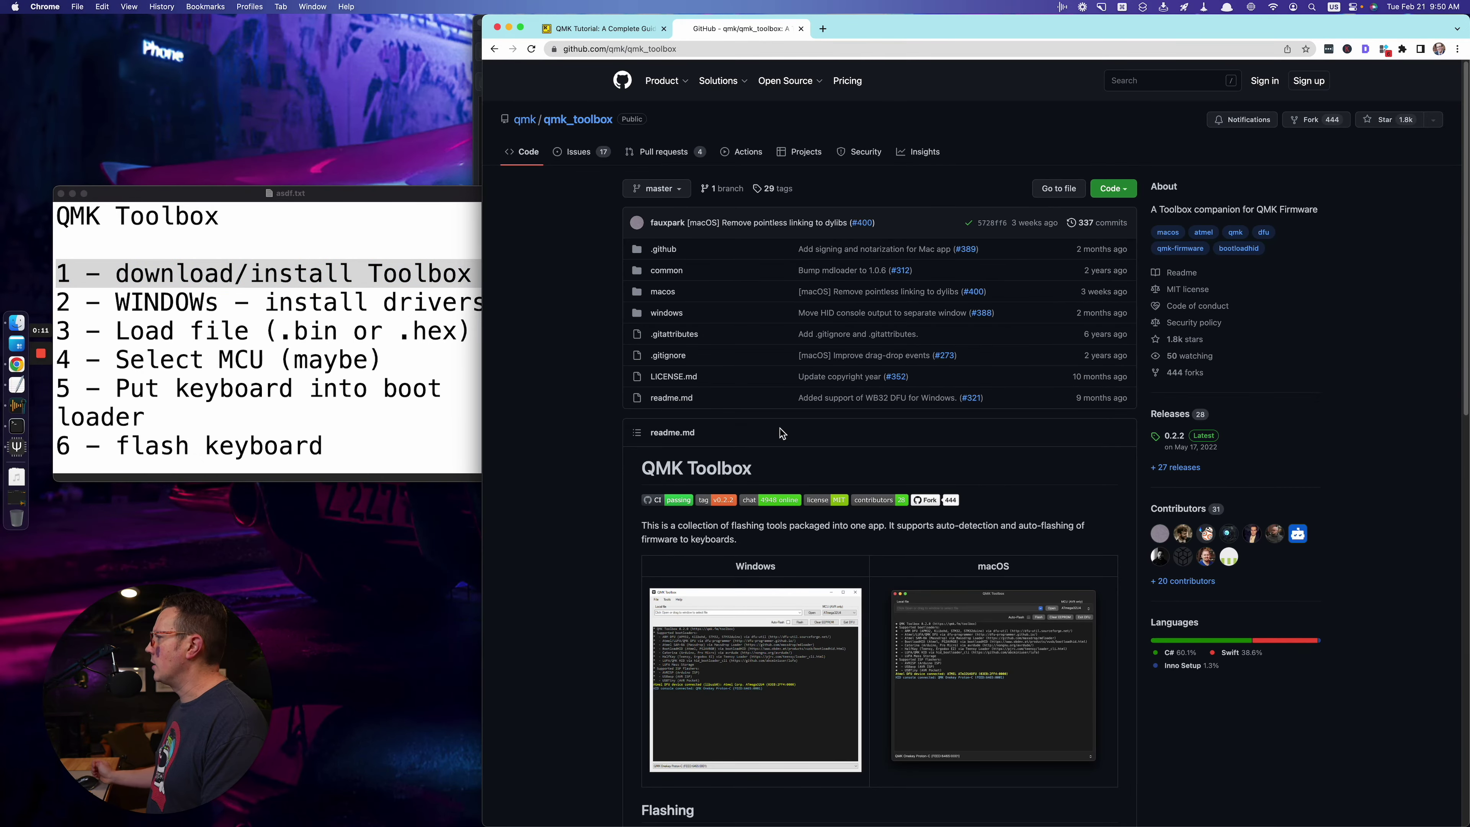
scroll(782, 434, down, 15)
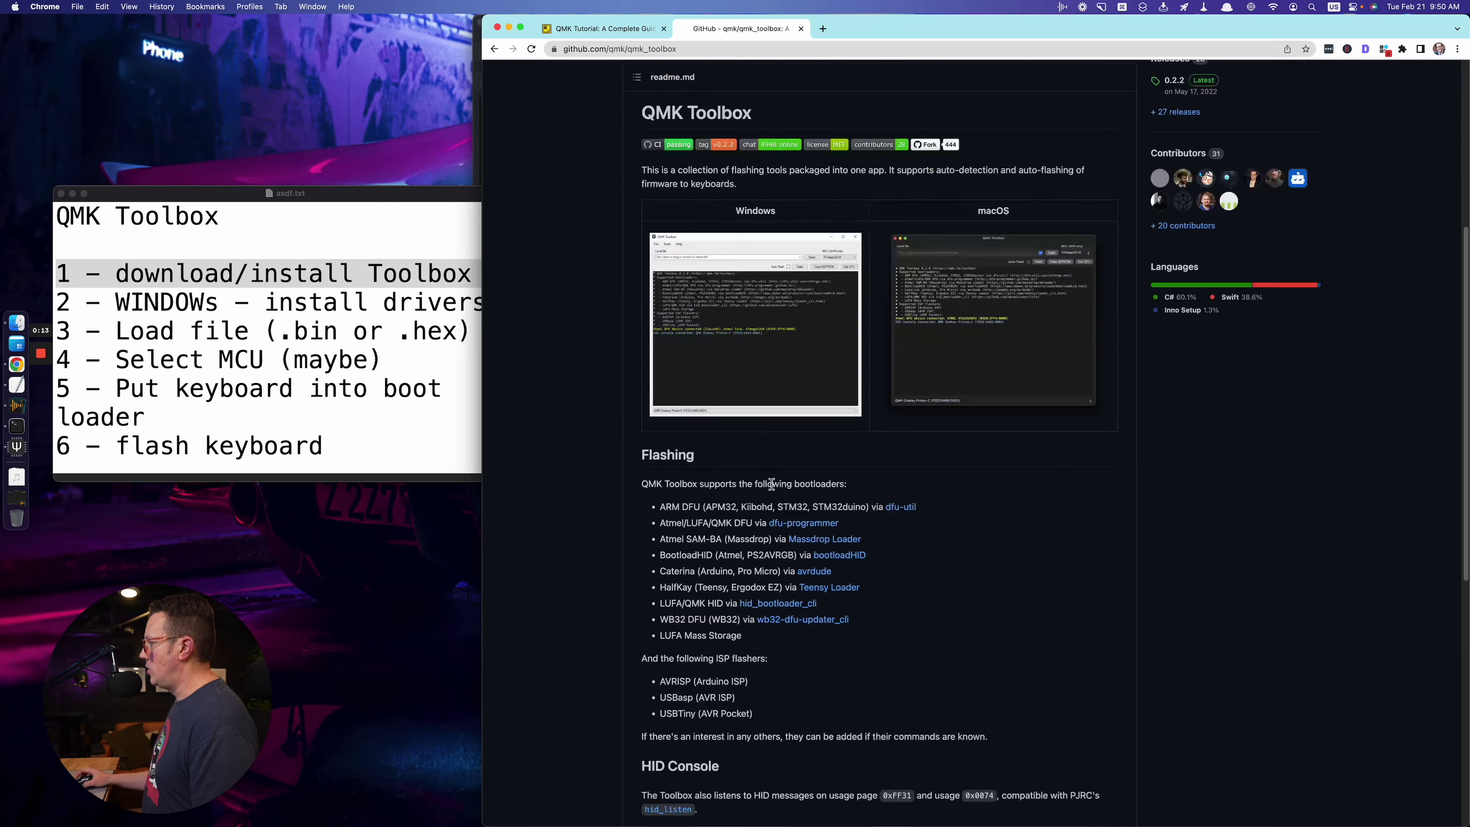
scroll(774, 491, down, 3)
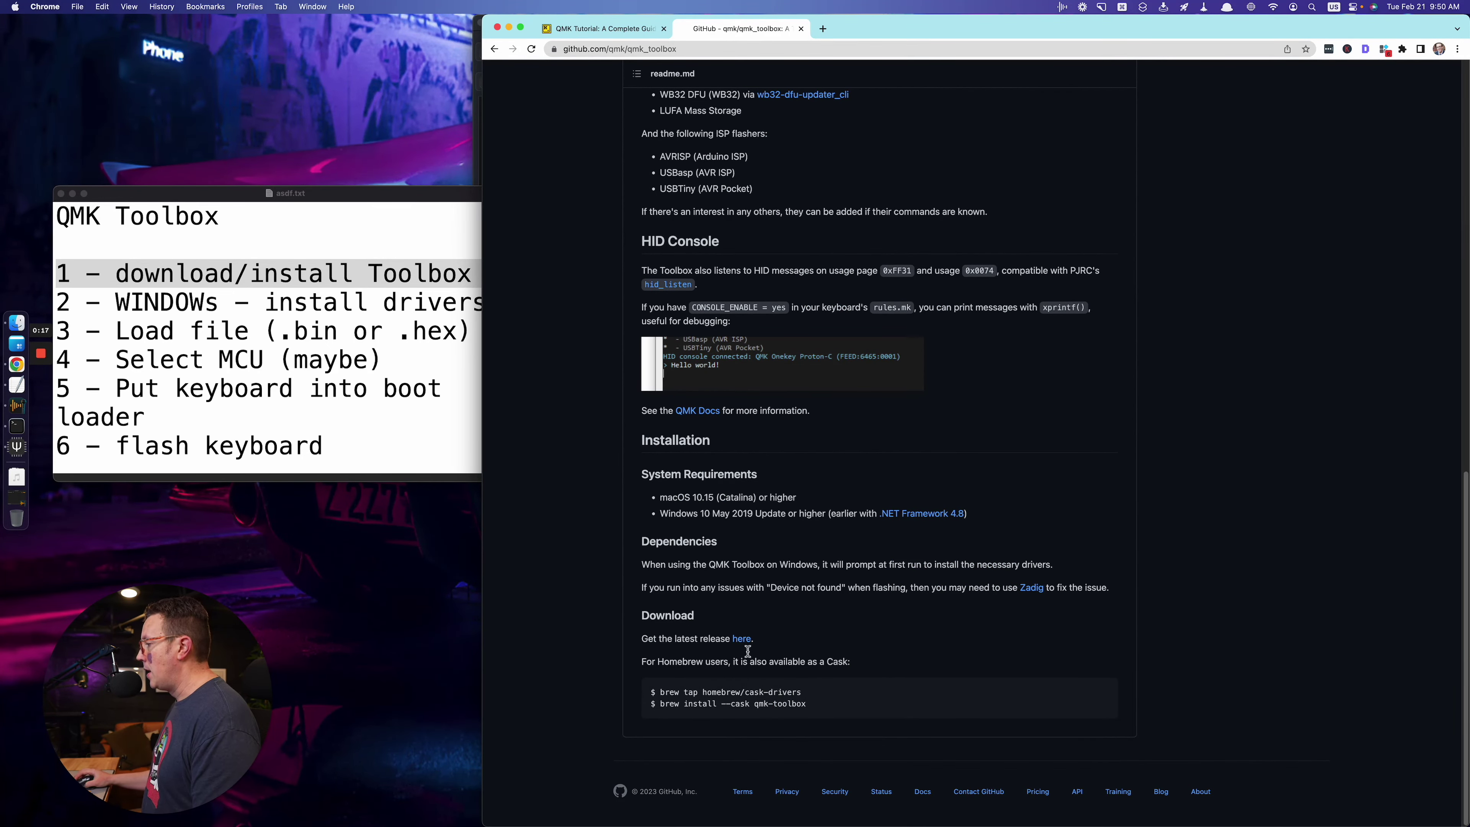
click(741, 639)
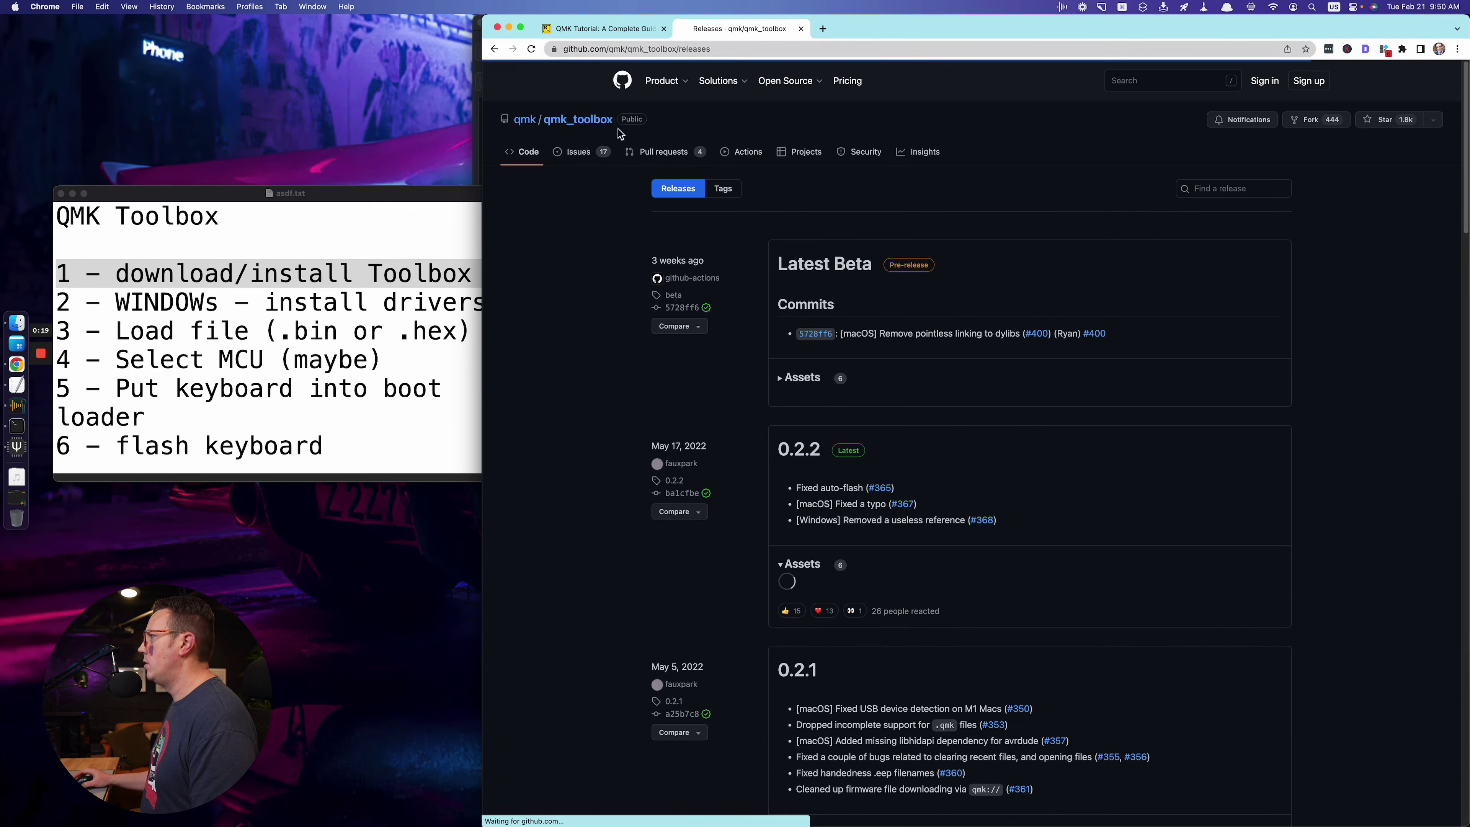
- Examine the macOS and Windows download assets of the QMK Toolbox 0.2.2 release
scroll(846, 521, down, 3)
scroll(848, 527, up, 3)
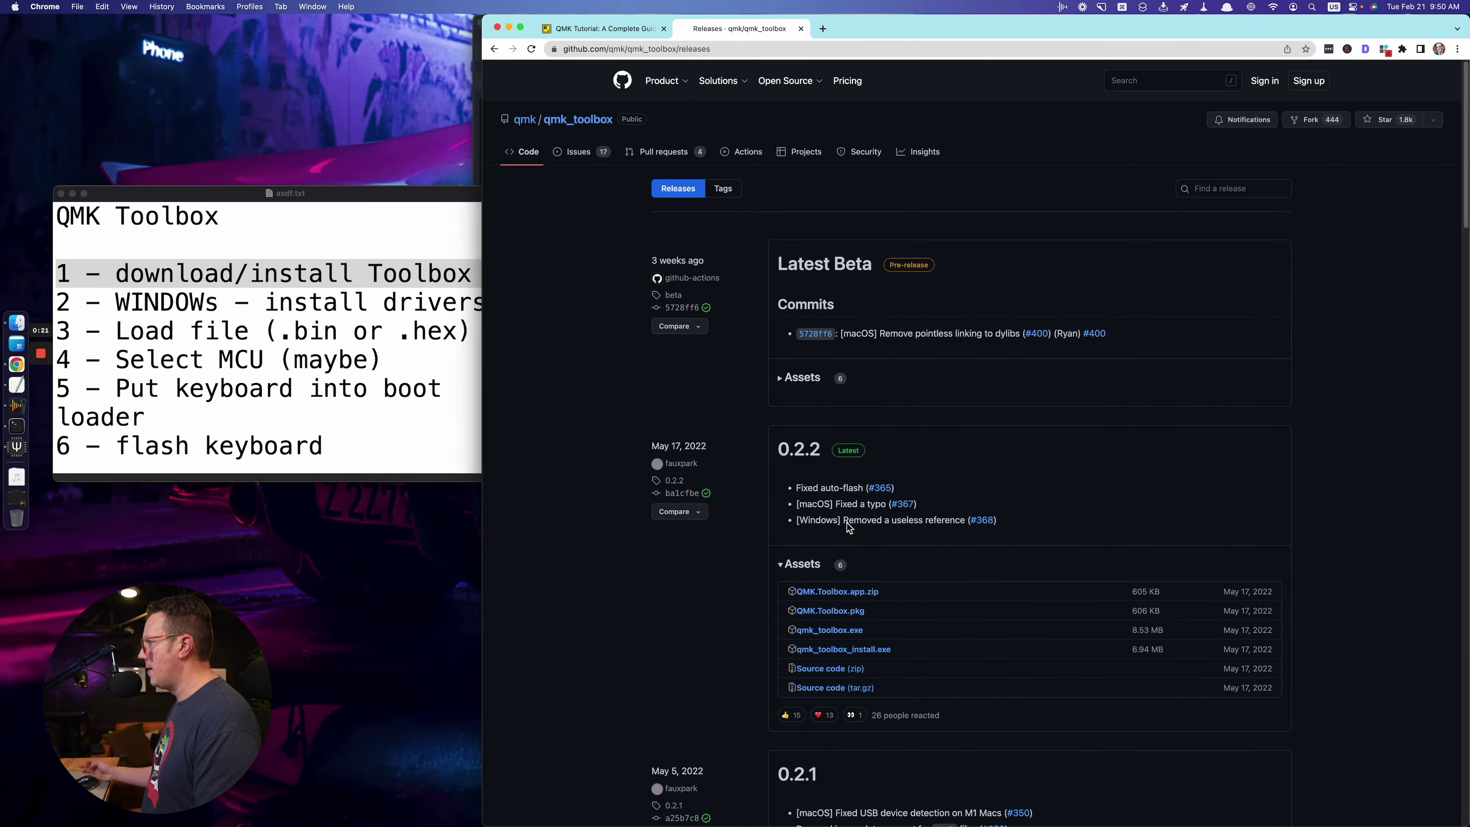
scroll(863, 557, down, 3)
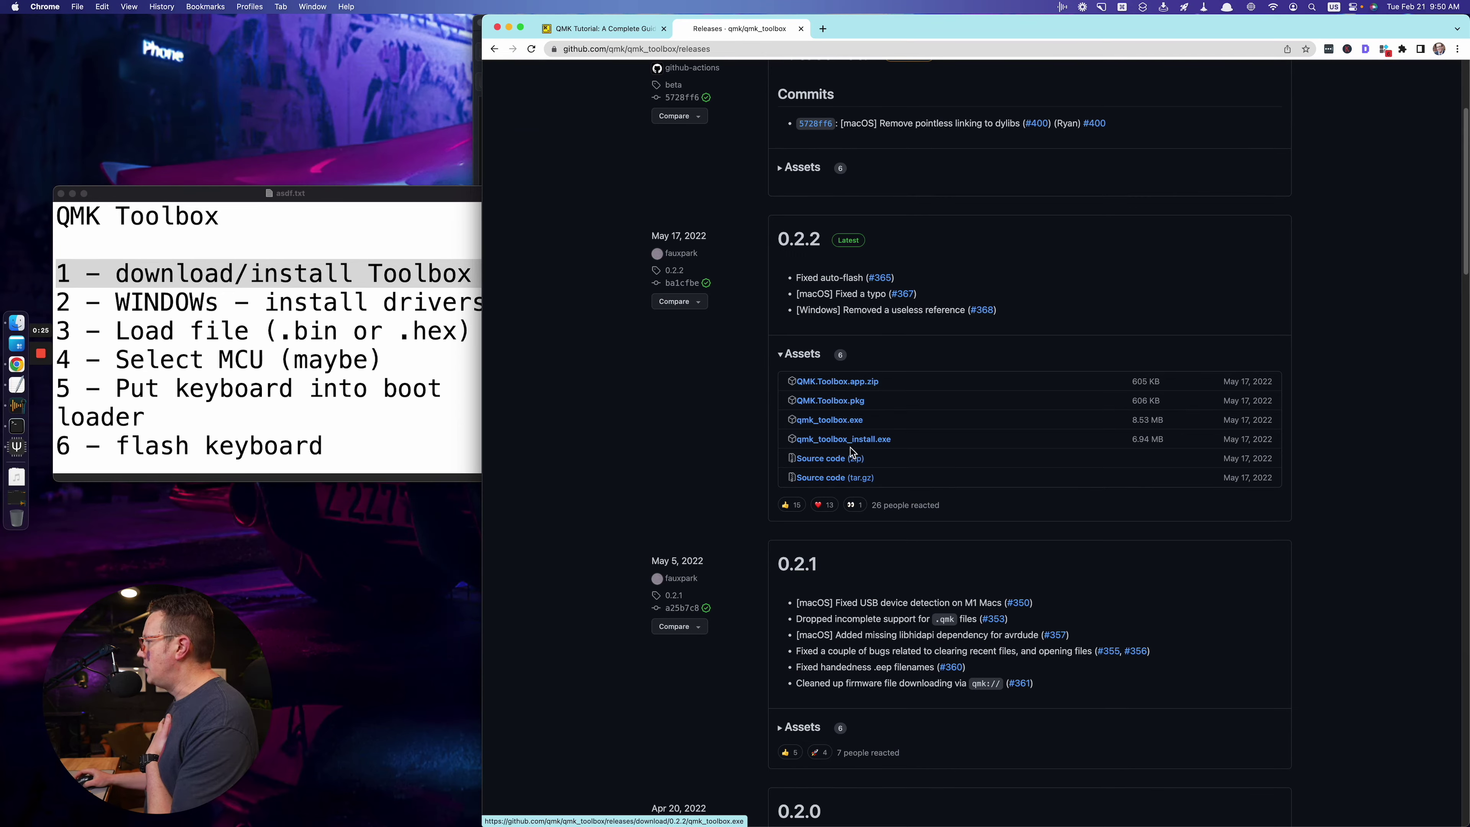
scroll(876, 424, up, 5)
scroll(876, 424, up, 1)
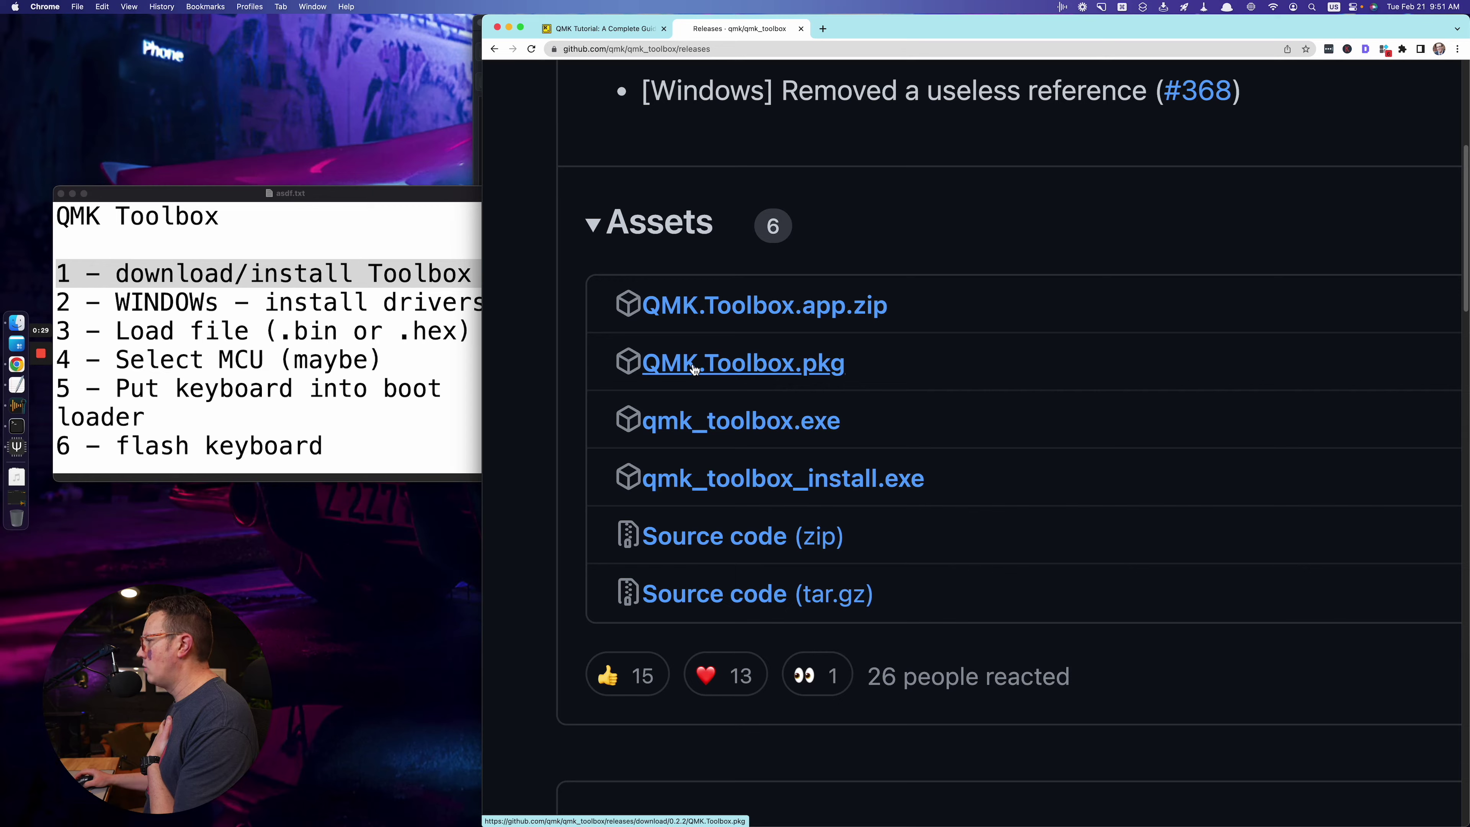
scroll(699, 354, down, 5)
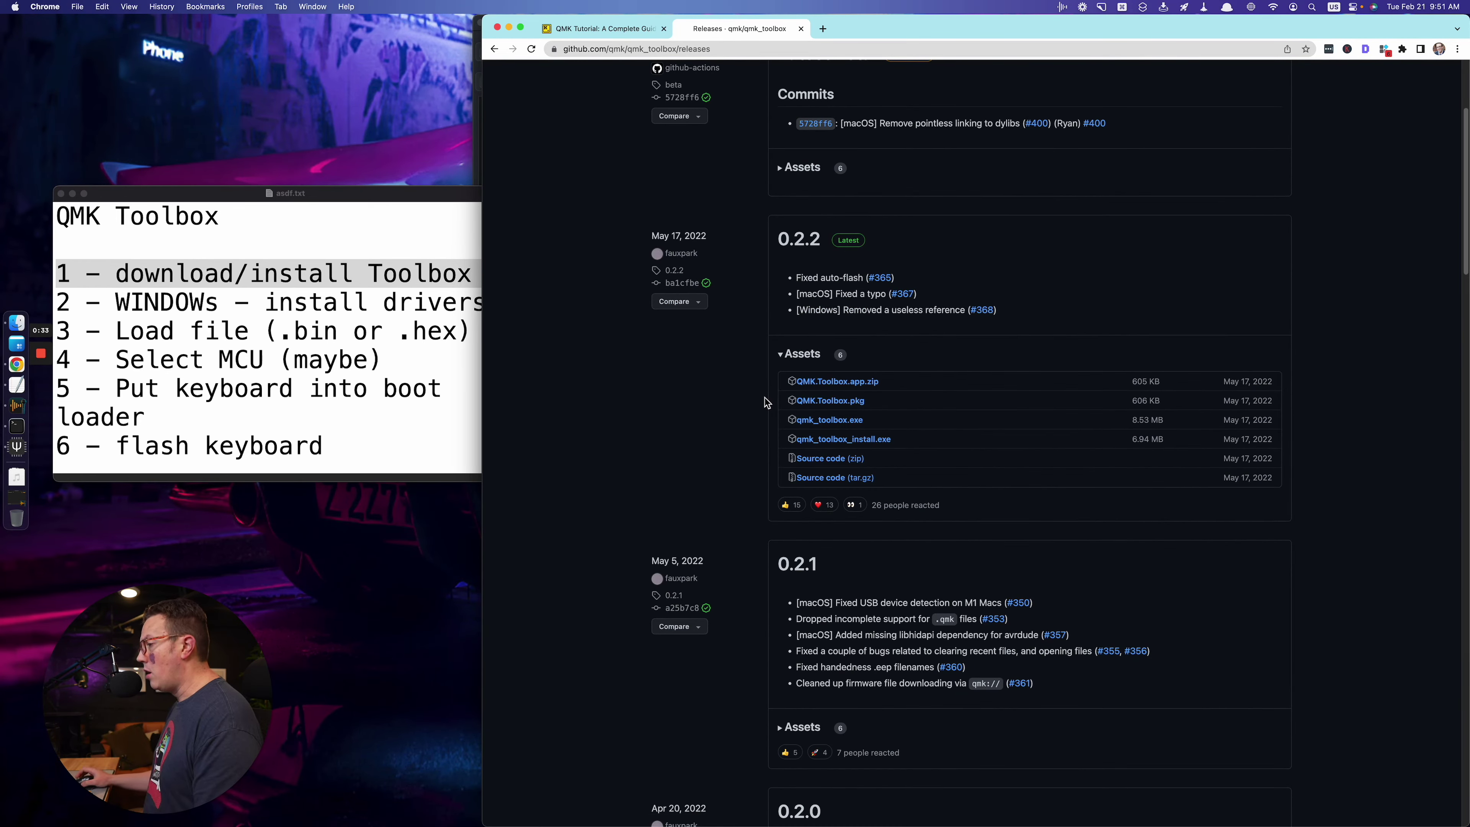
scroll(833, 435, up, 4)
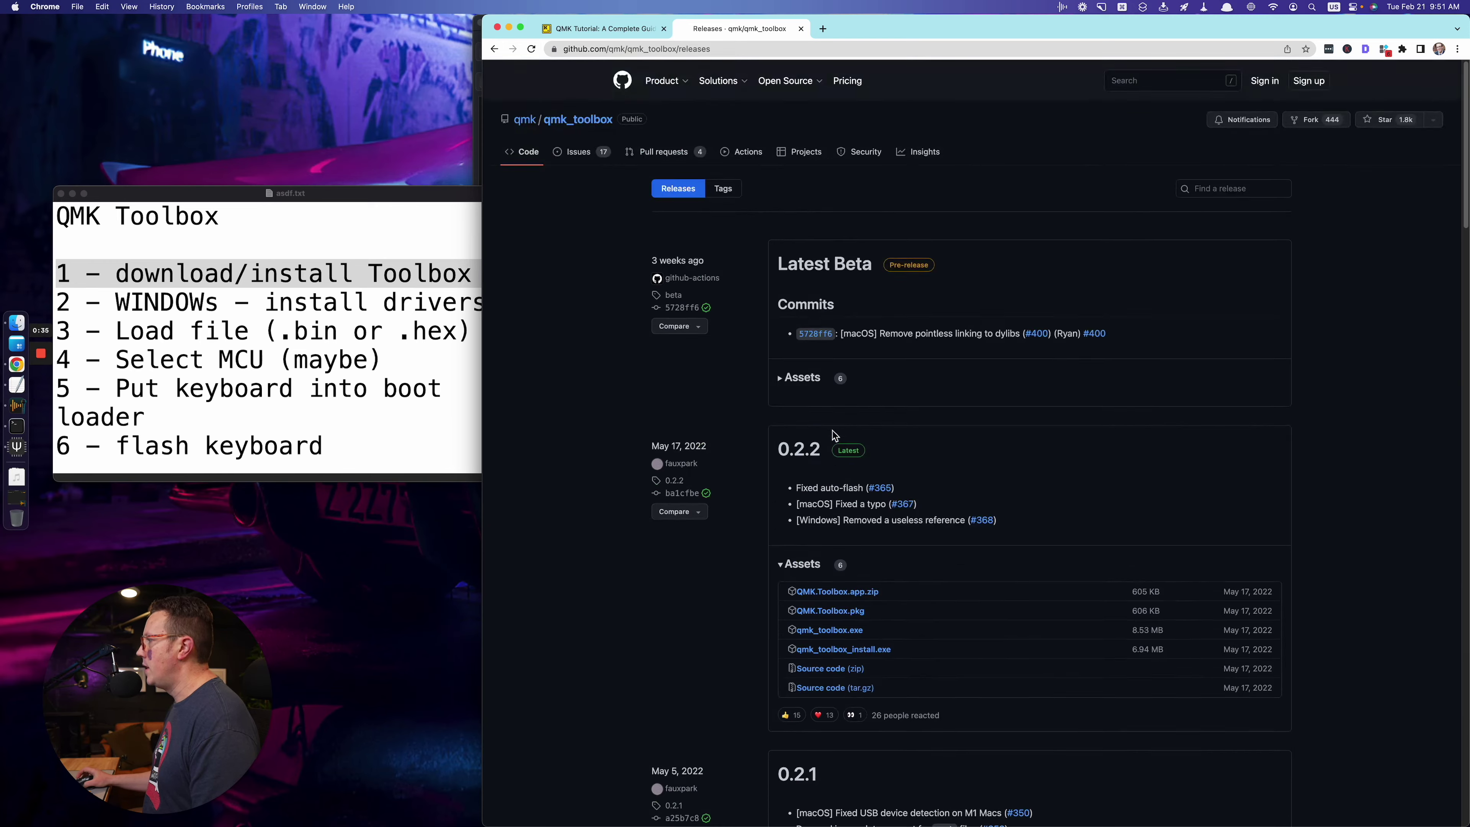
- In the TextEdit checklist, highlight the "2 – WINDOWs – install drivers" line and the "3 – Load file (.bin or .hex)" line
click(367, 306)
triple_click(366, 306)
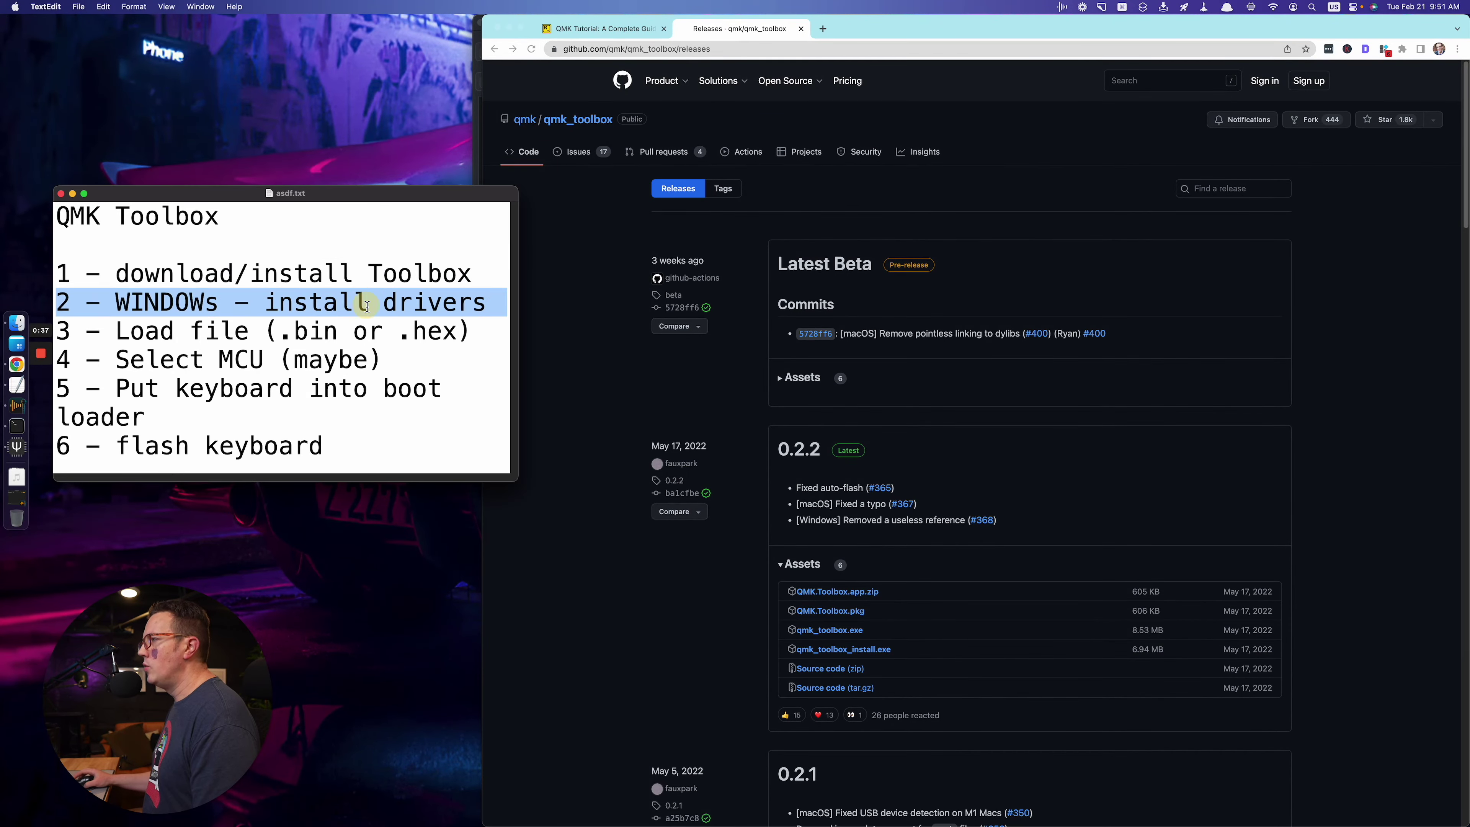
click(308, 300)
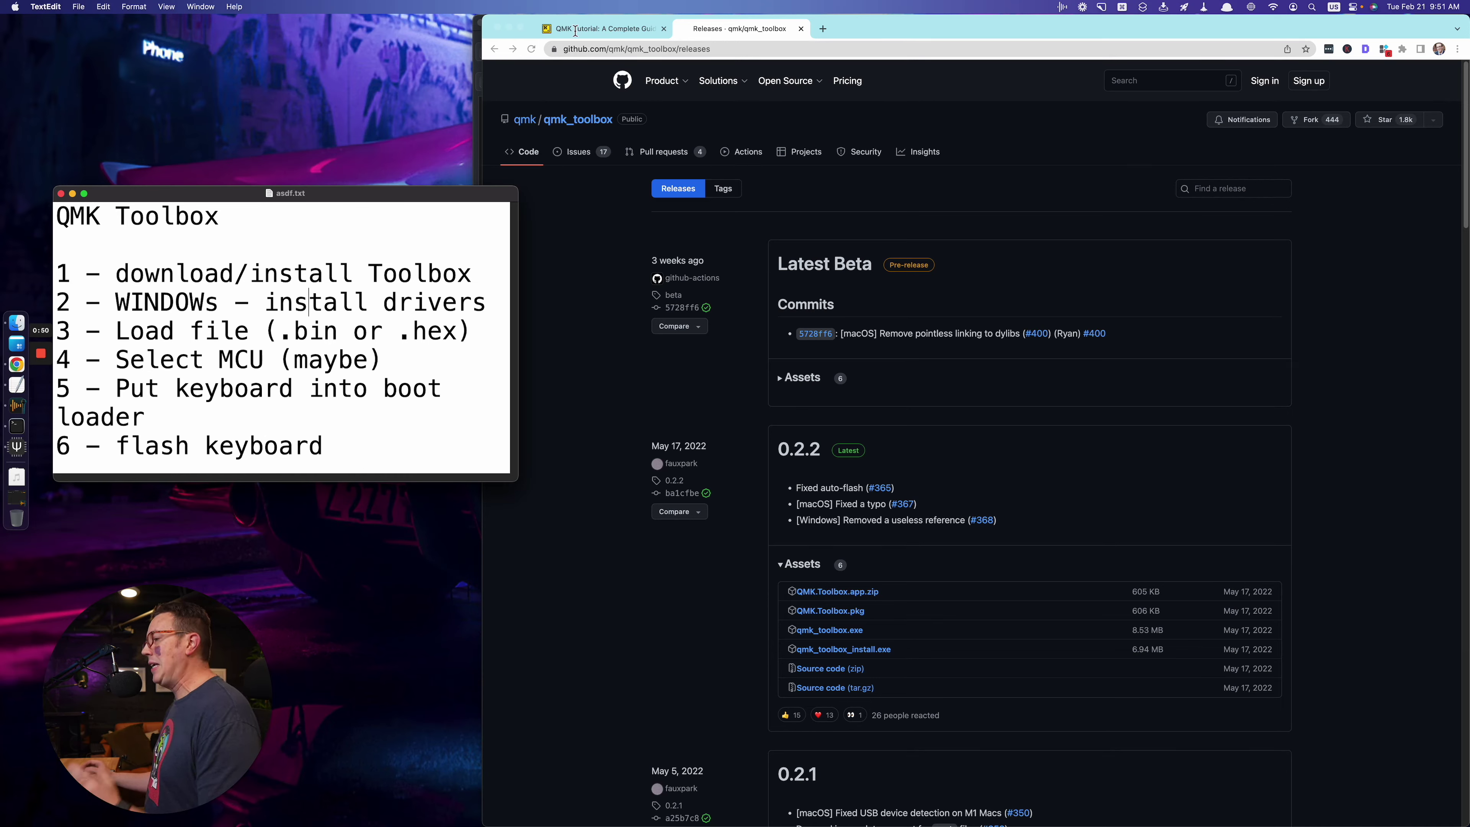
right_click(443, 435)
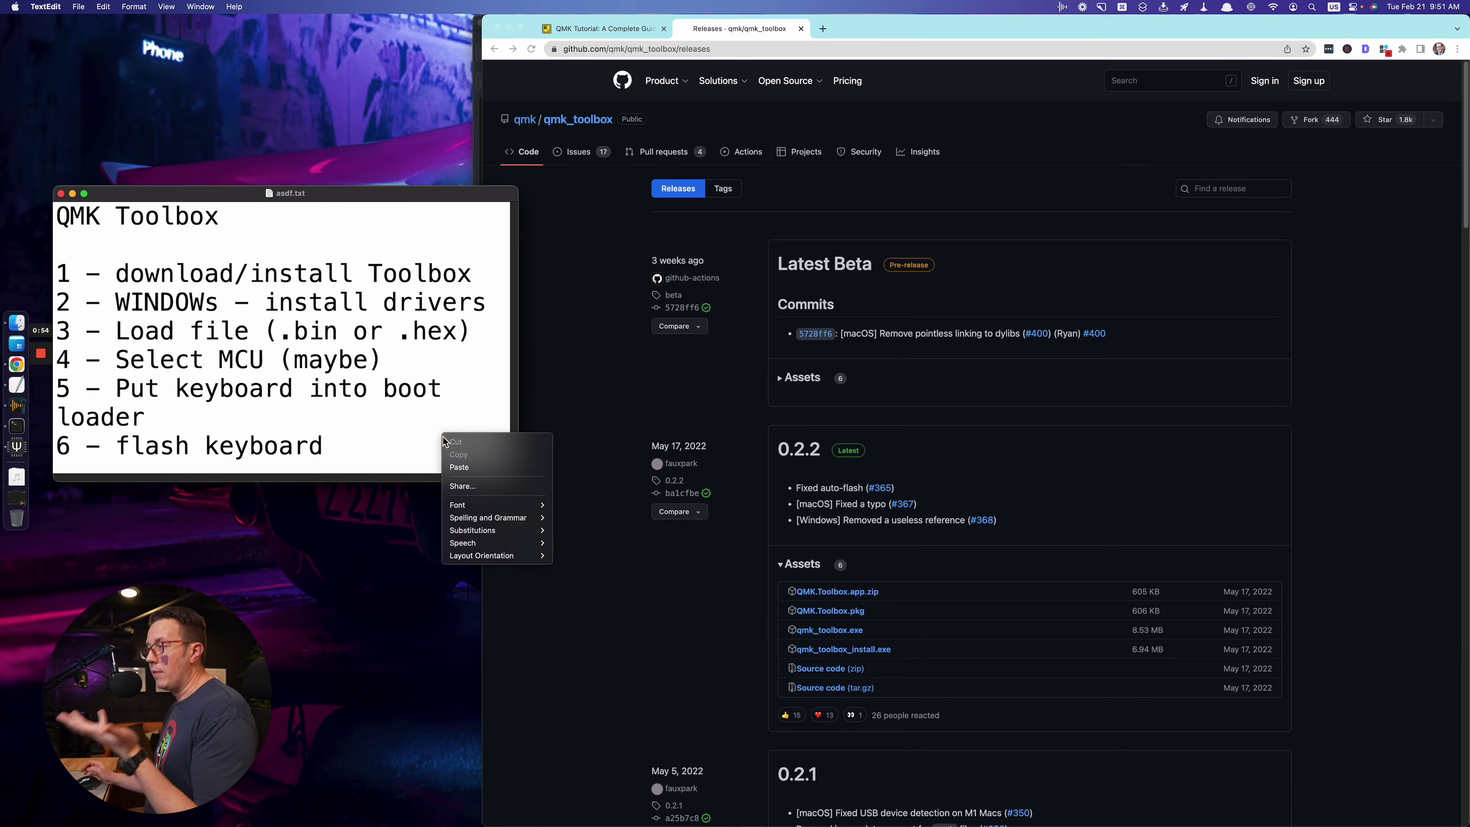
triple_click(364, 302)
double_click(197, 330)
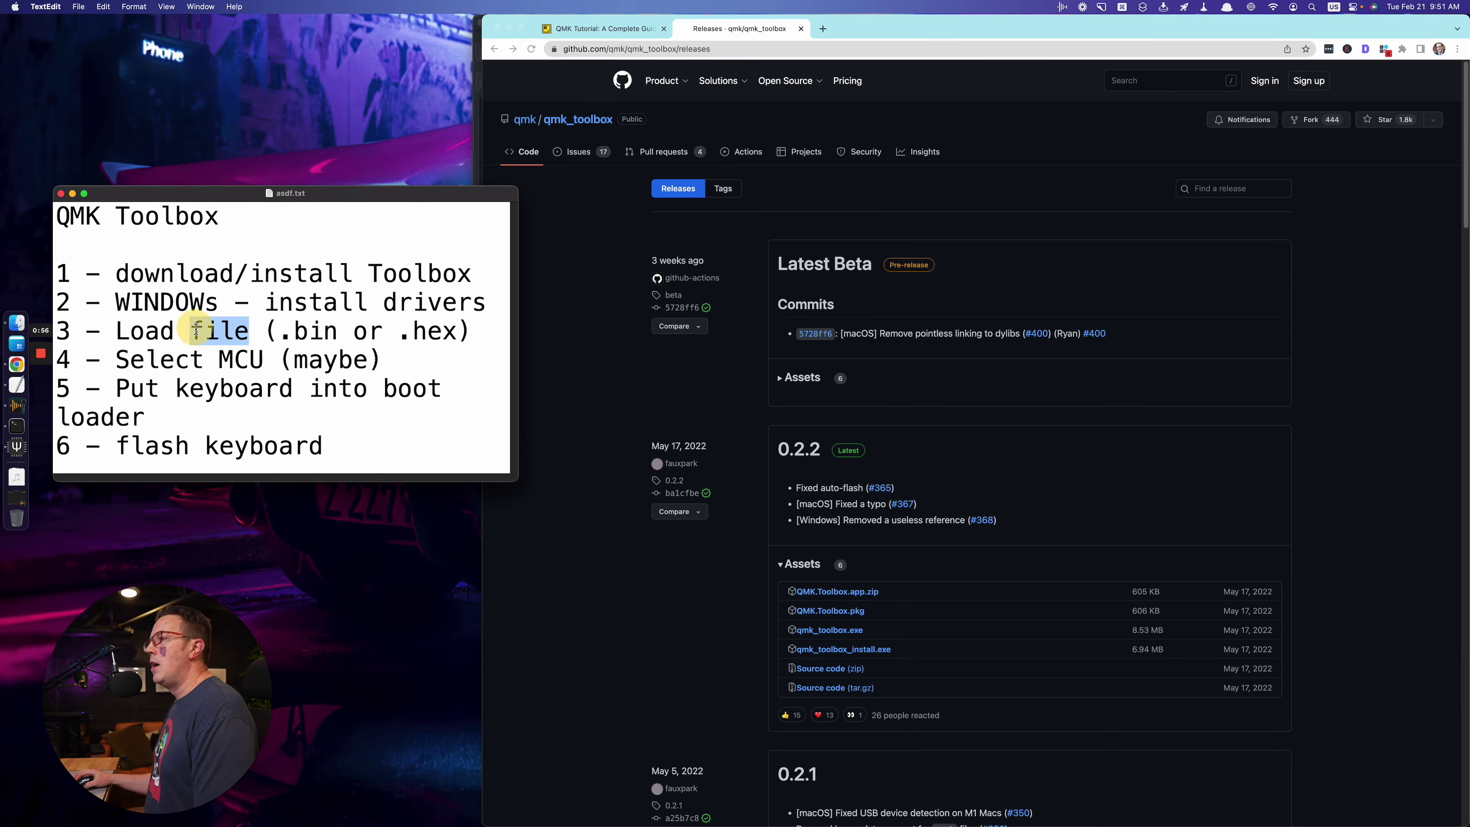
triple_click(197, 330)
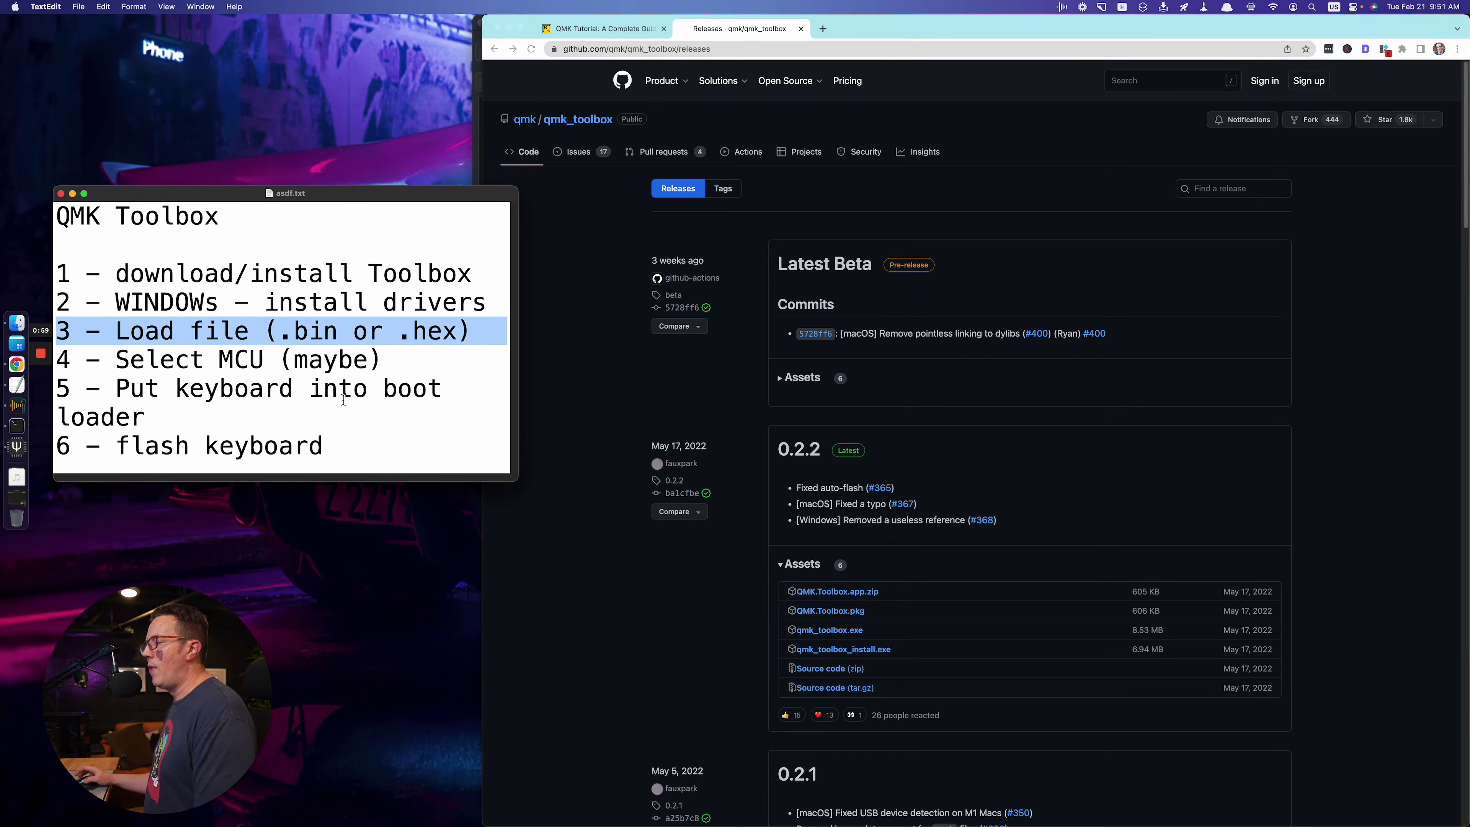
- Switch to QMK Toolbox and move its window down beside the TextEdit checklist
click(4, 487)
drag(263, 252, 283, 321)
drag(371, 312, 26, 452)
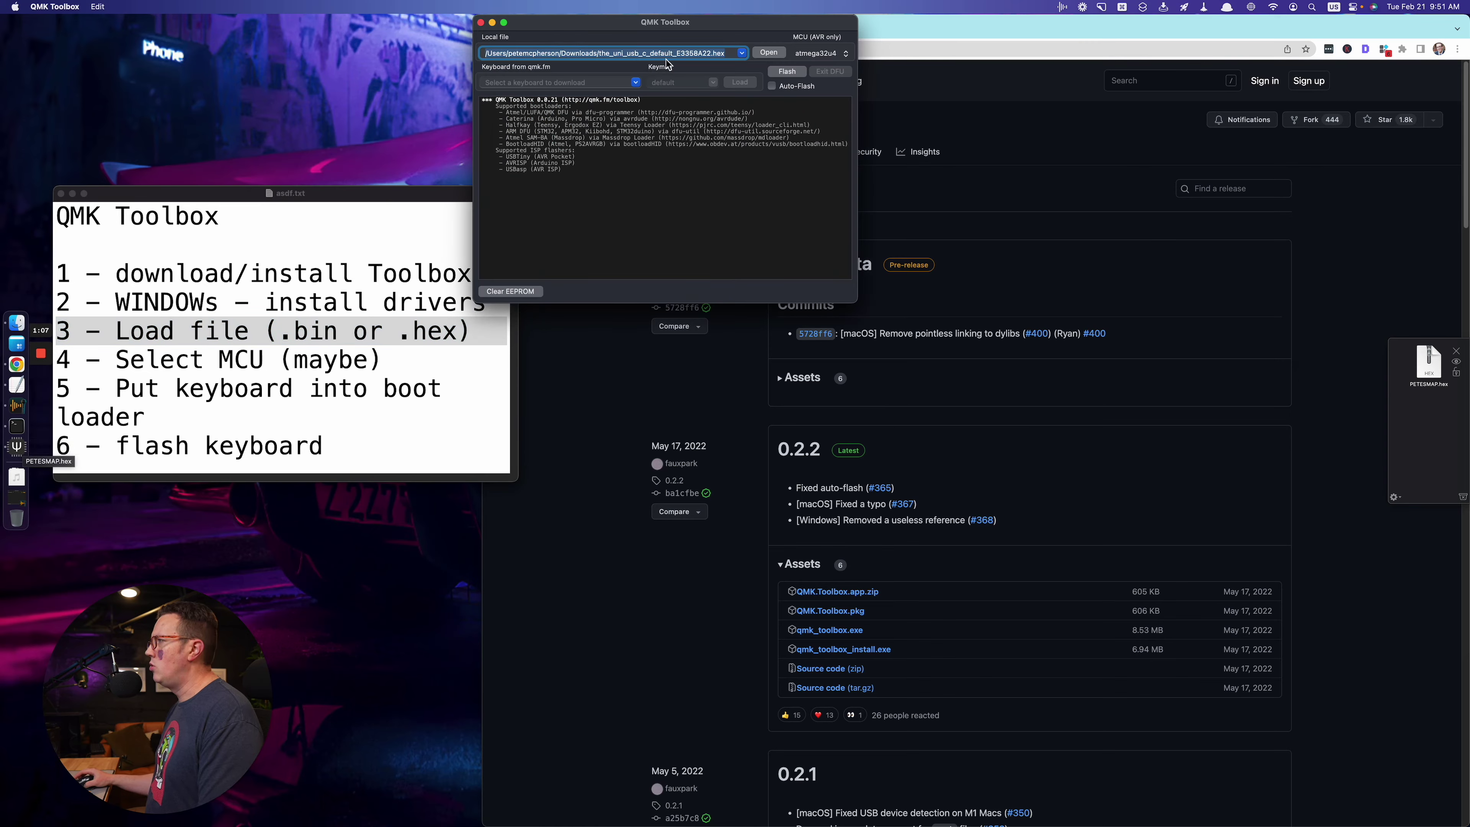
drag(703, 25, 578, 312)
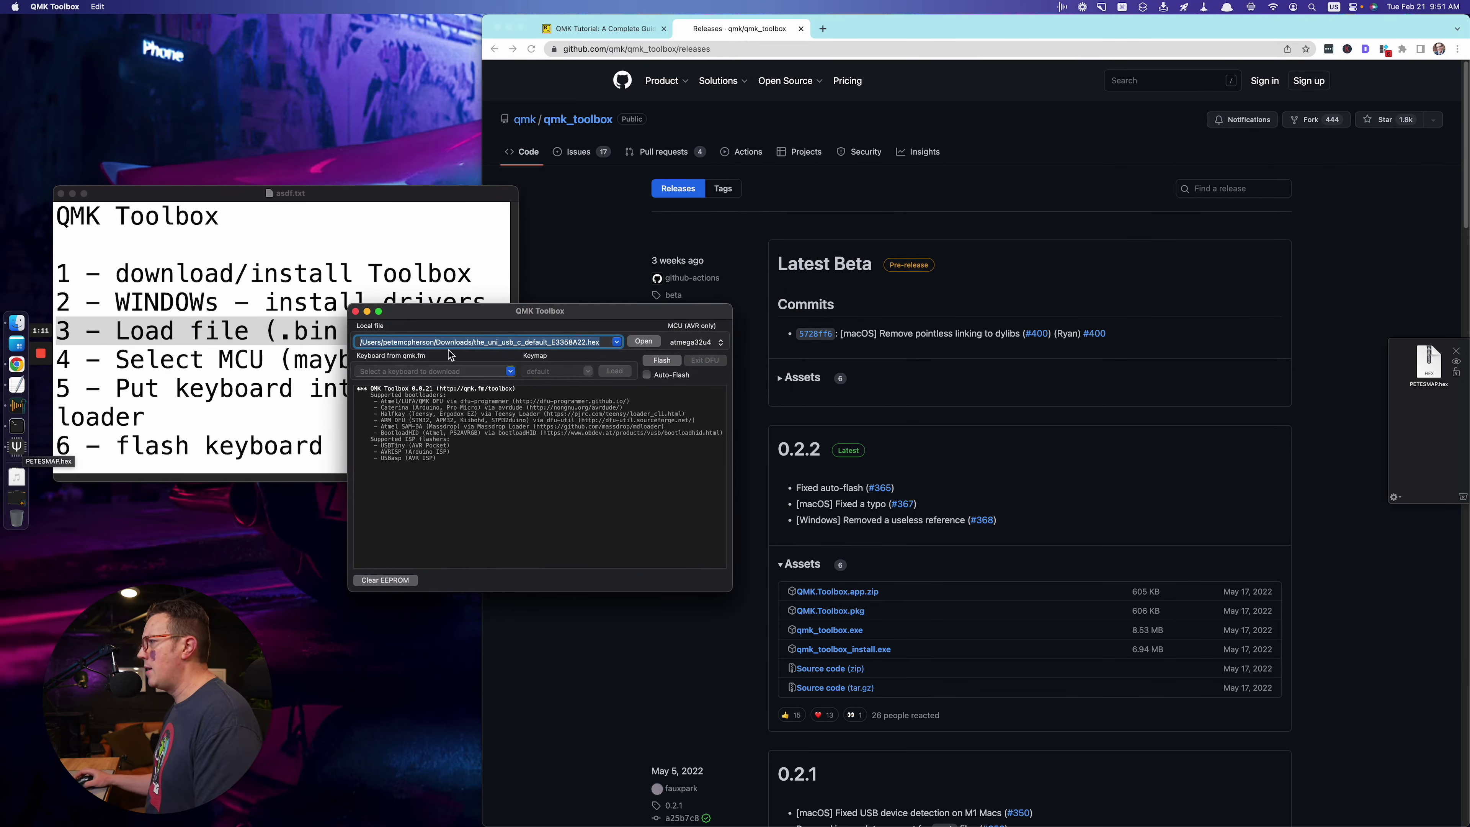
- Load PETESMAP.hex from the Downloads folder as the local firmware file
click(642, 341)
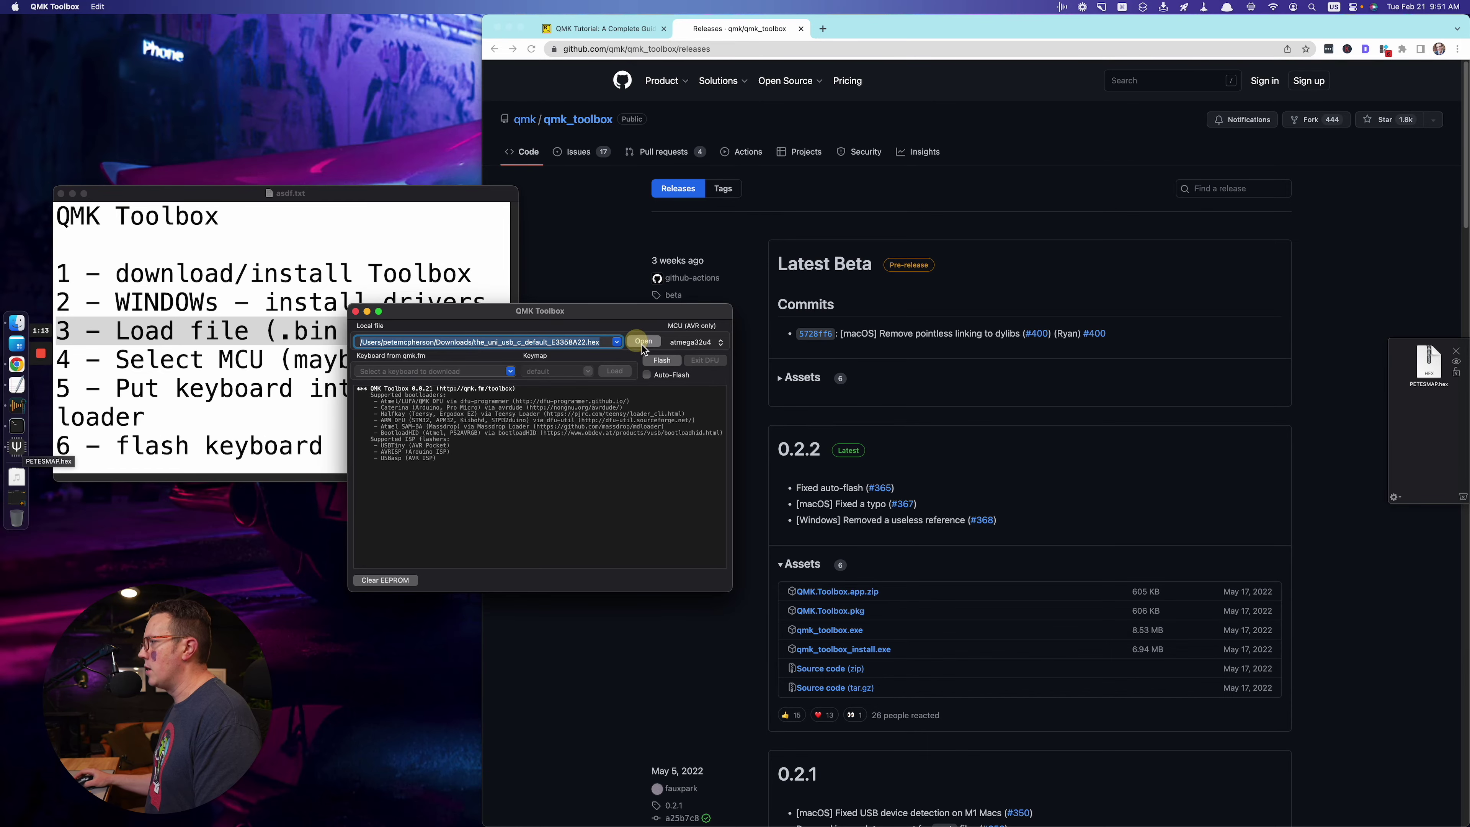
drag(1434, 367, 700, 600)
drag(1415, 390, 699, 610)
click(791, 572)
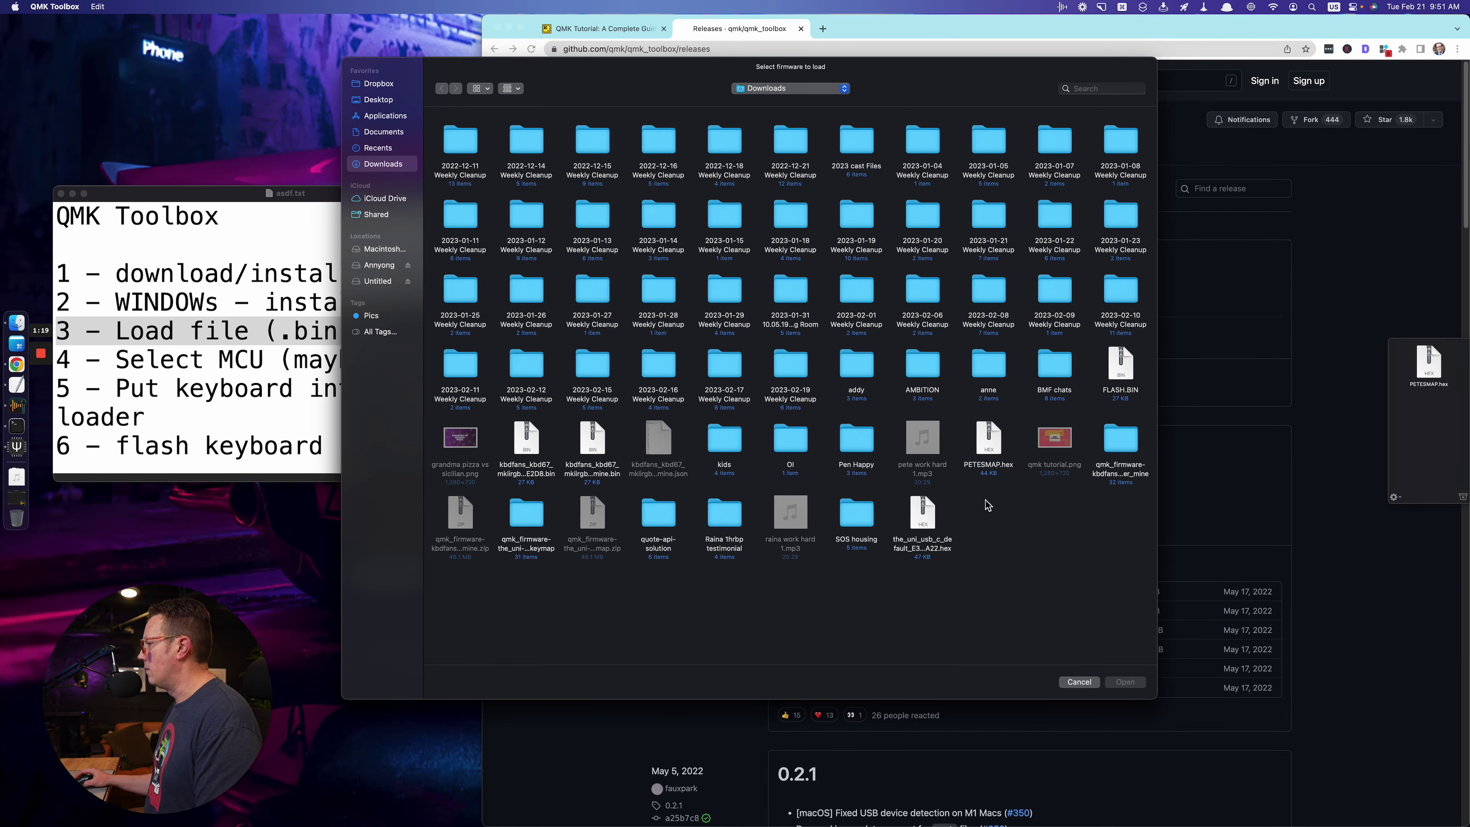
double_click(986, 443)
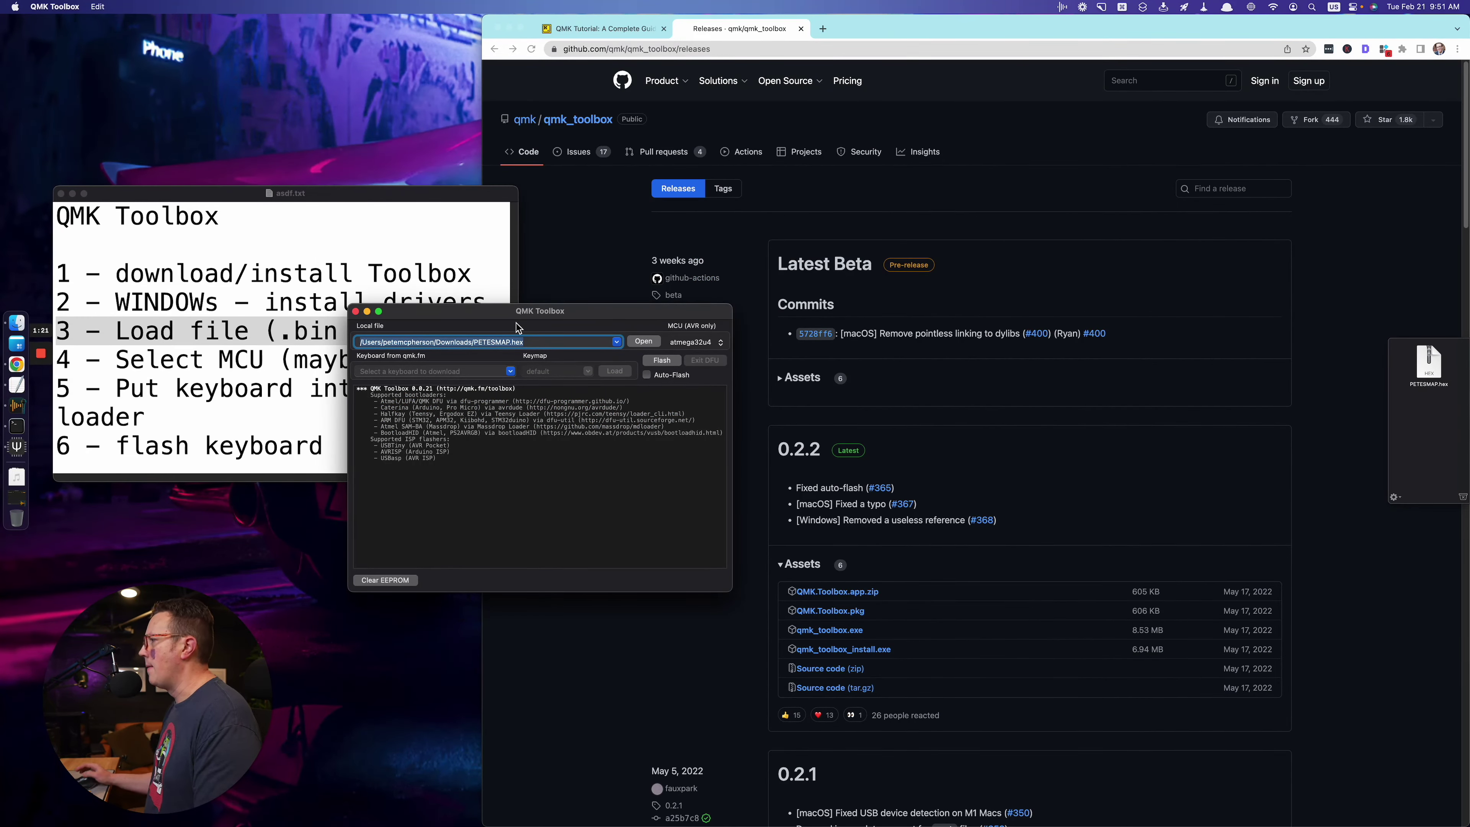
- Set the keyboard from qmk.fm to the_uni/pro_micro
click(496, 372)
text(the_uni/pro_micro)
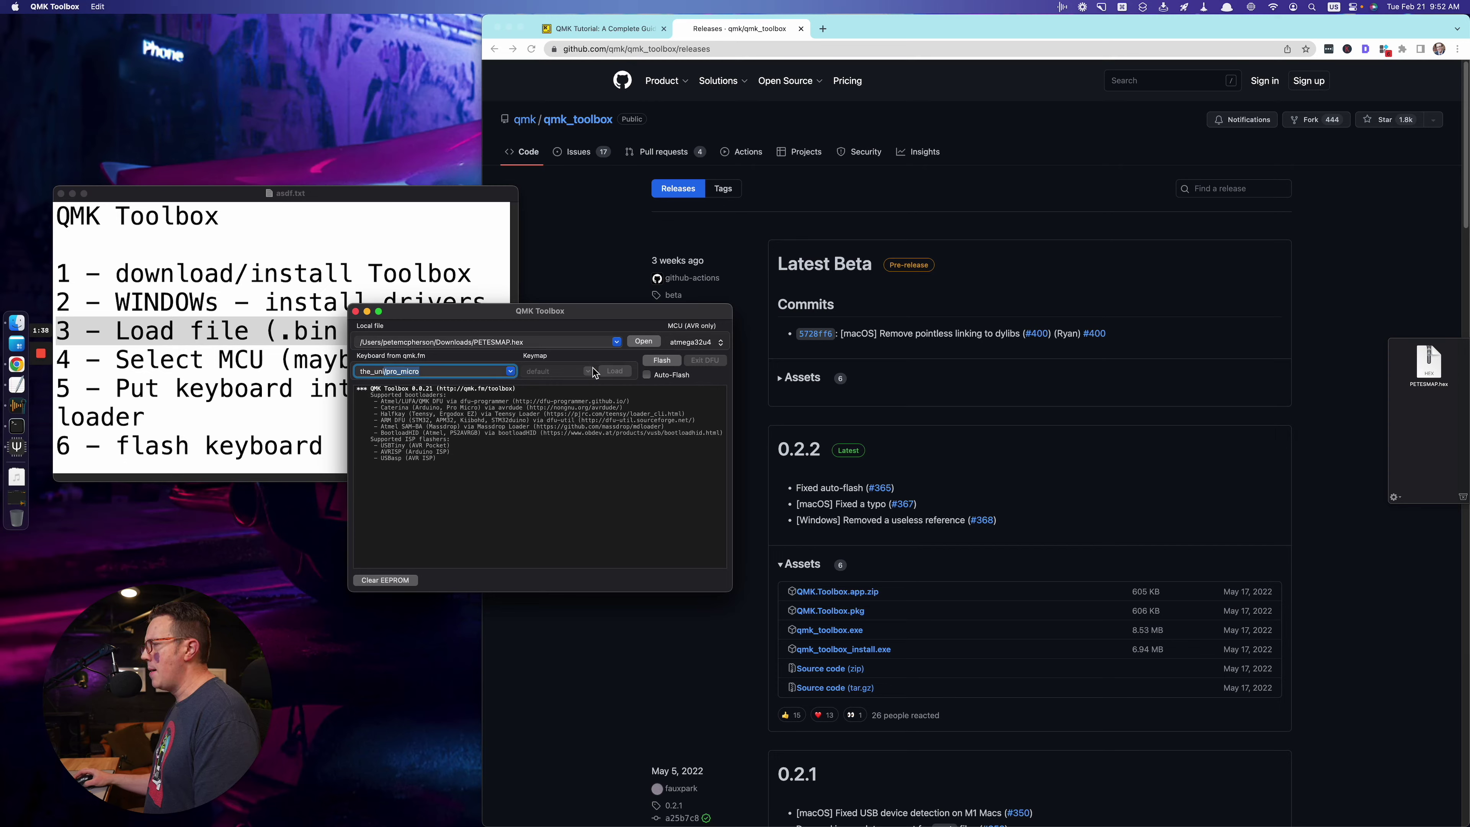
key(Return)
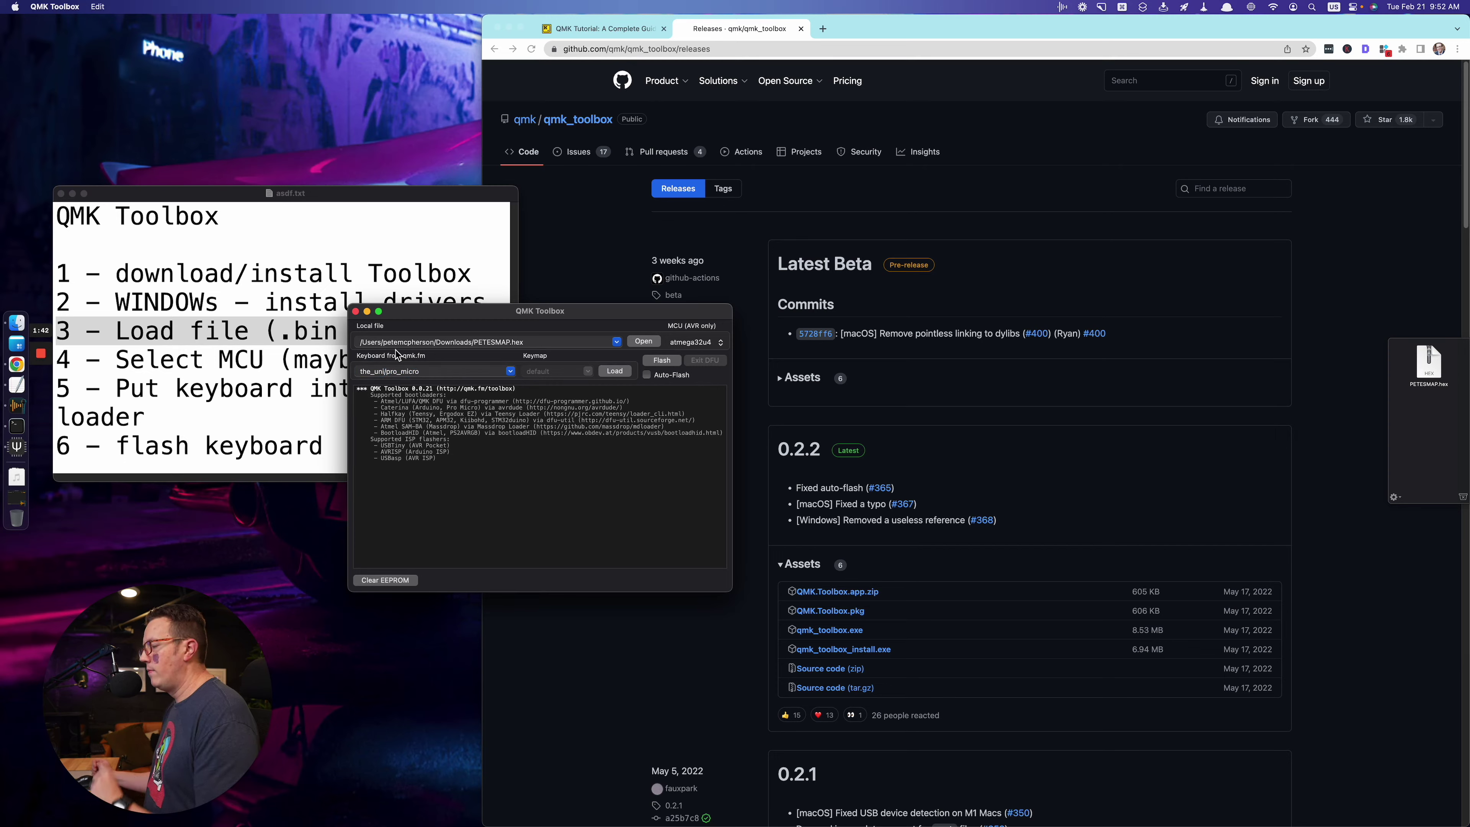
- Choose atmega32u4 as the MCU for the loaded firmware file
click(541, 343)
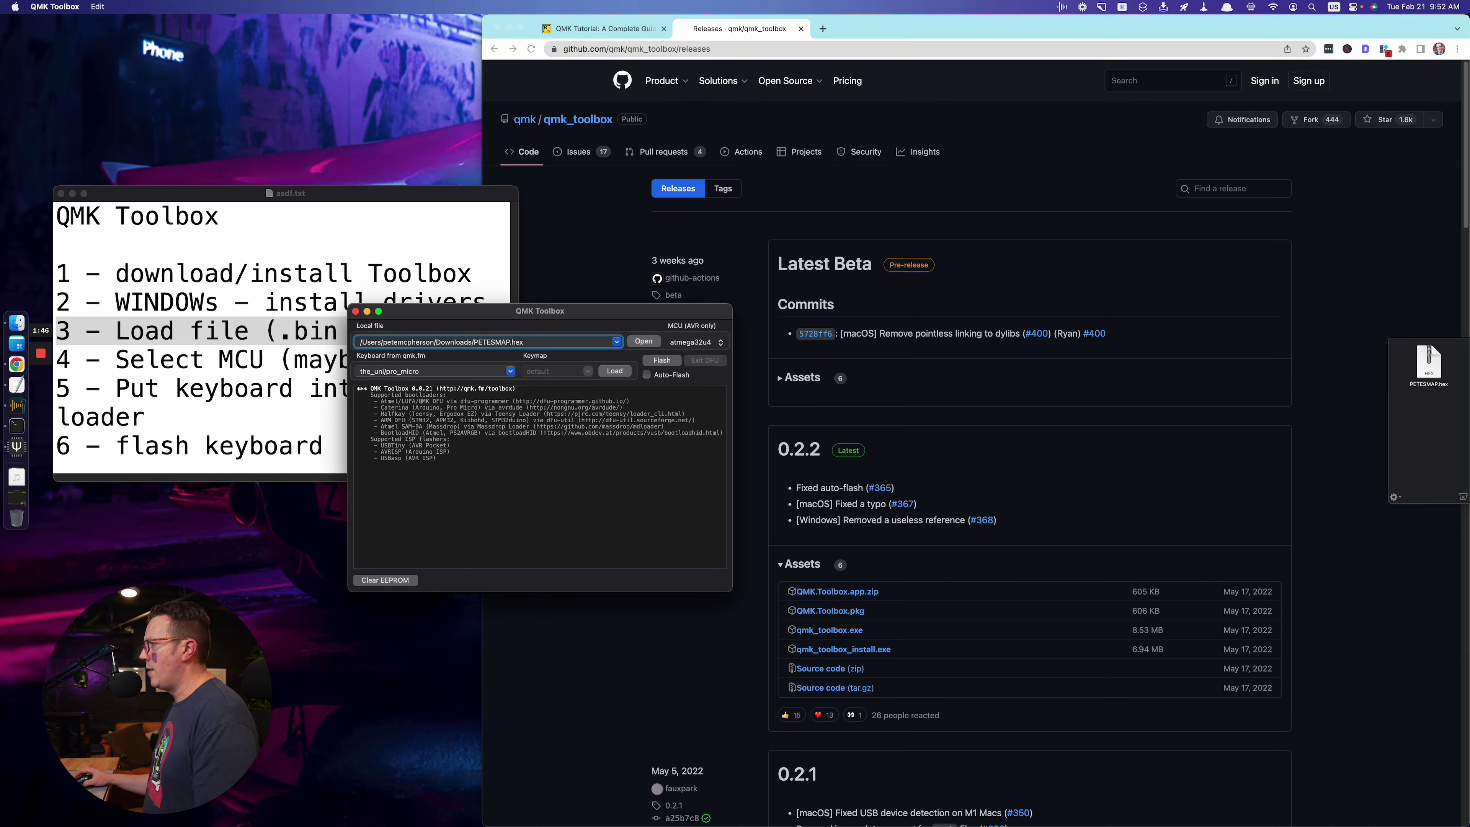
click(713, 344)
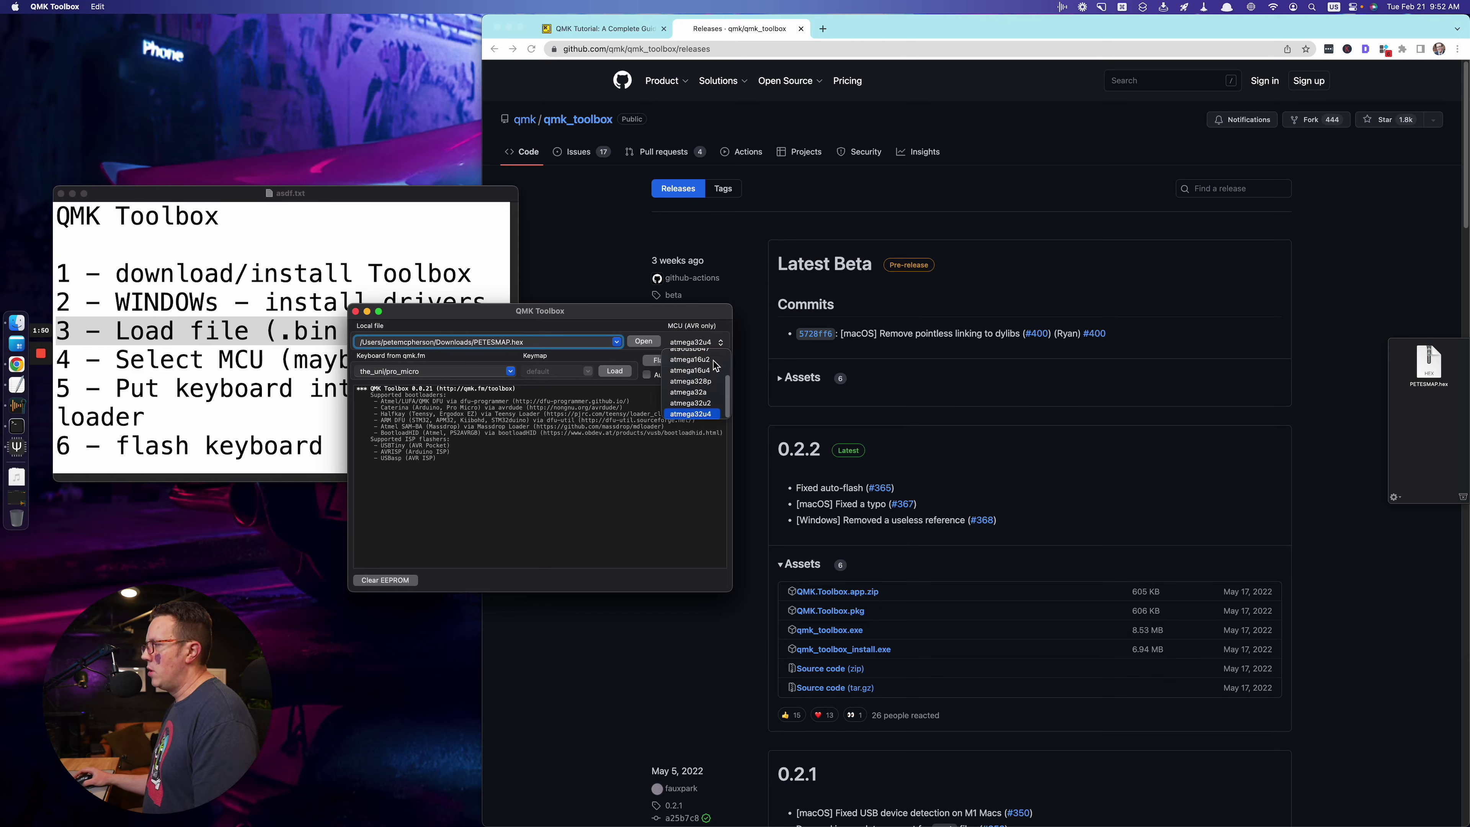
click(699, 414)
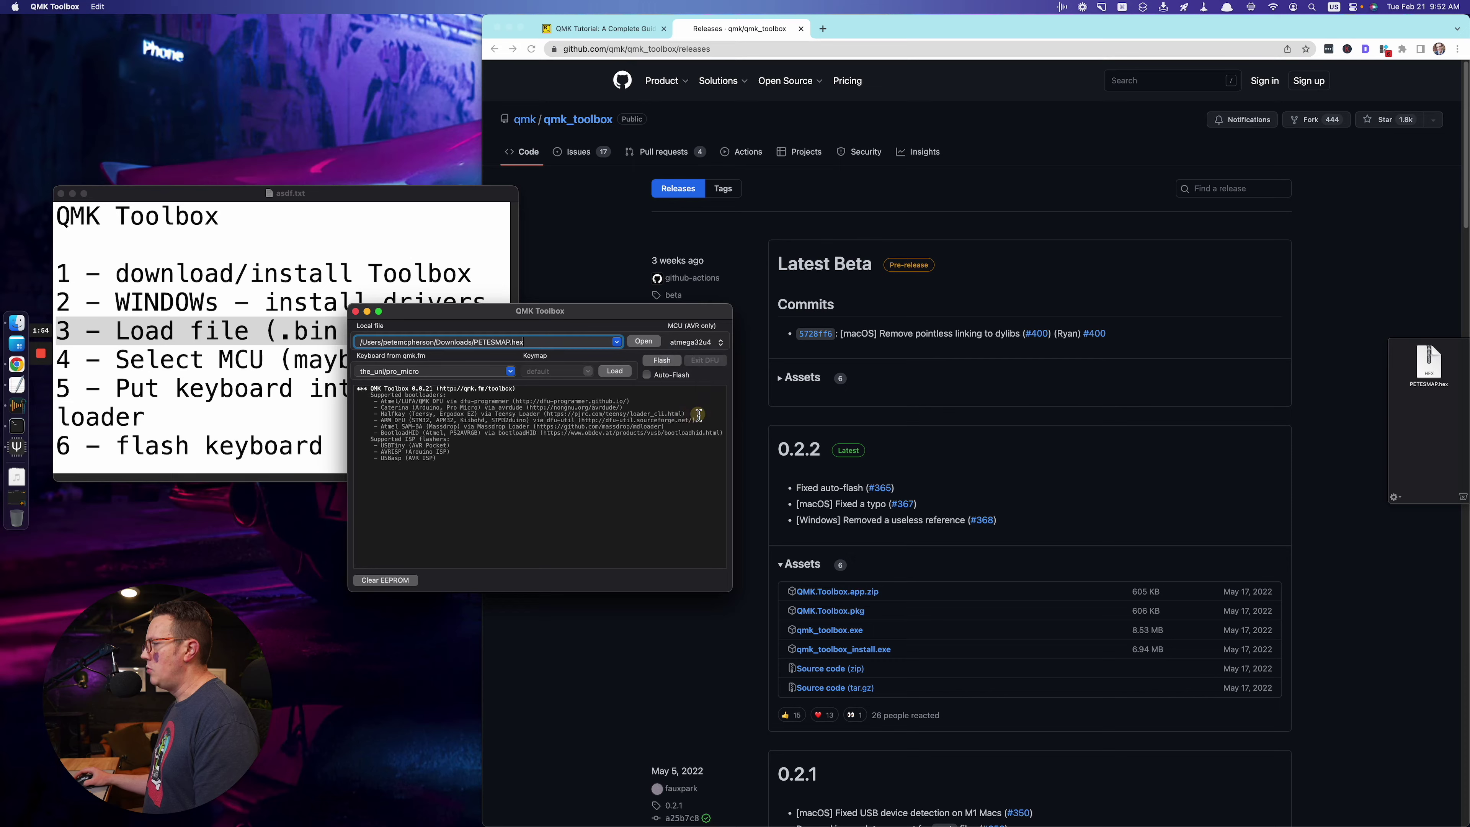
- In Chrome, return to the QMK Firmware site, open its list of all supported keyboards and search it for "the_uni"
click(201, 448)
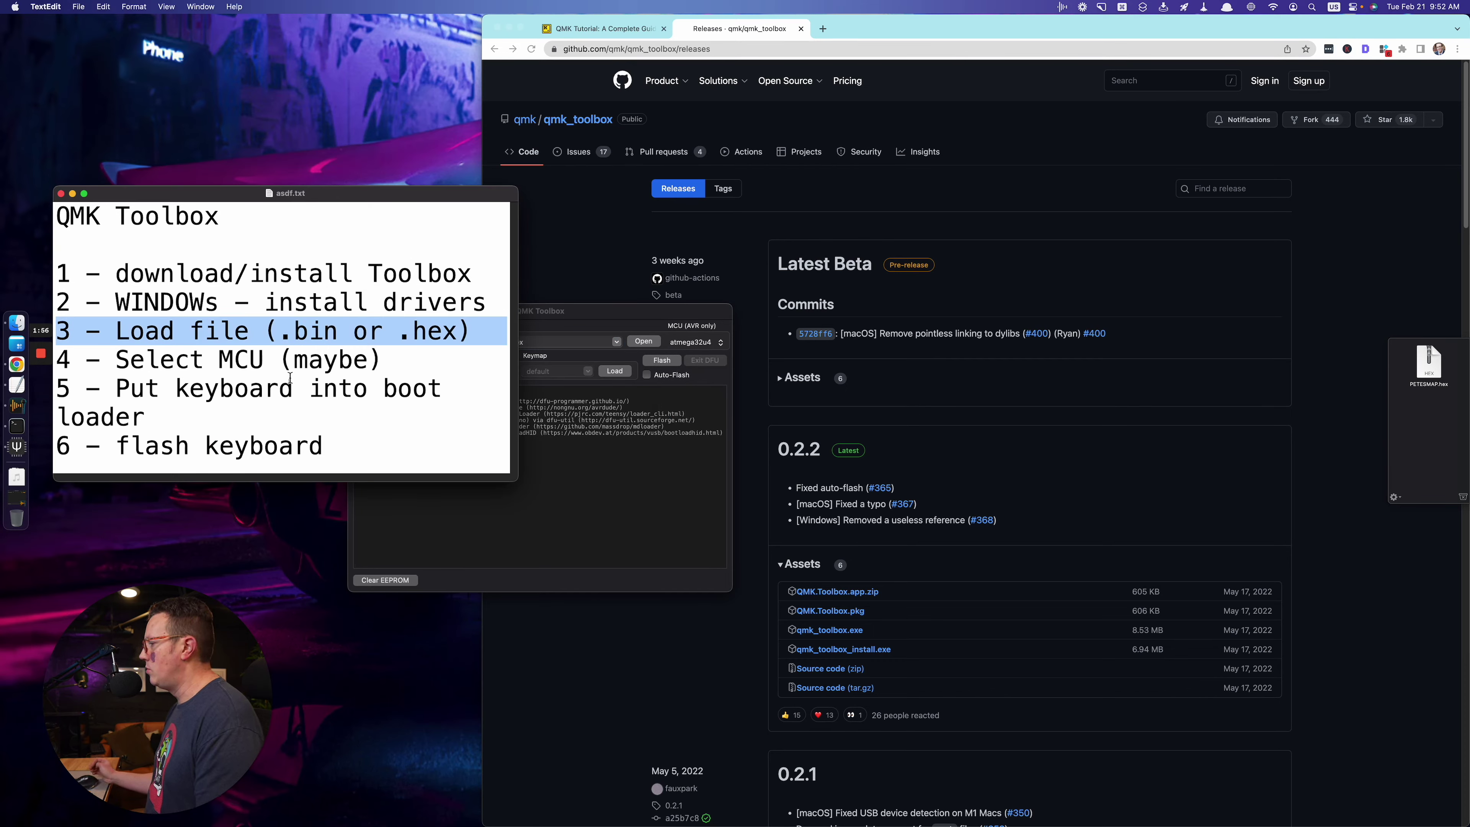
click(724, 29)
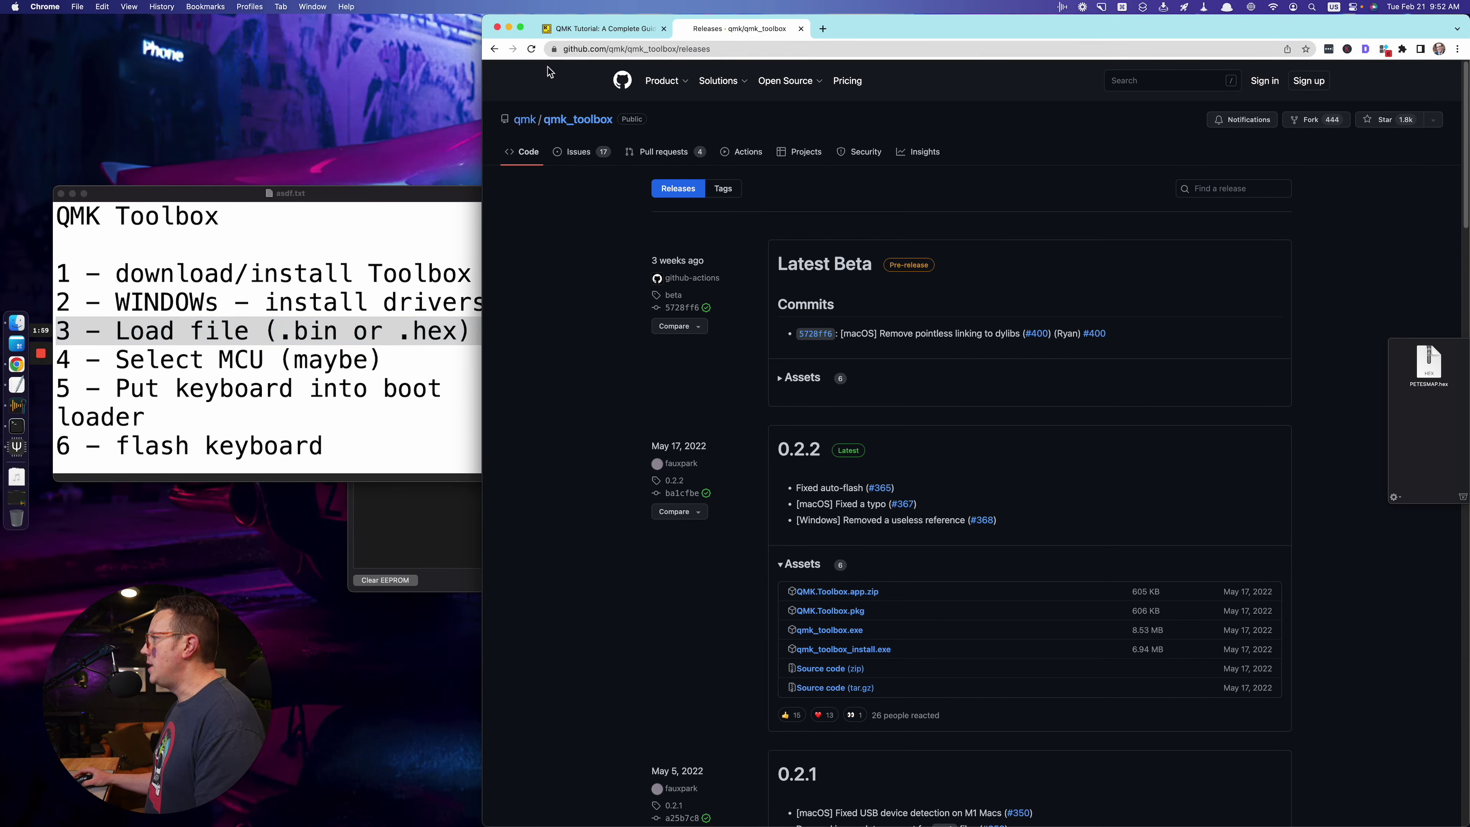
click(496, 51)
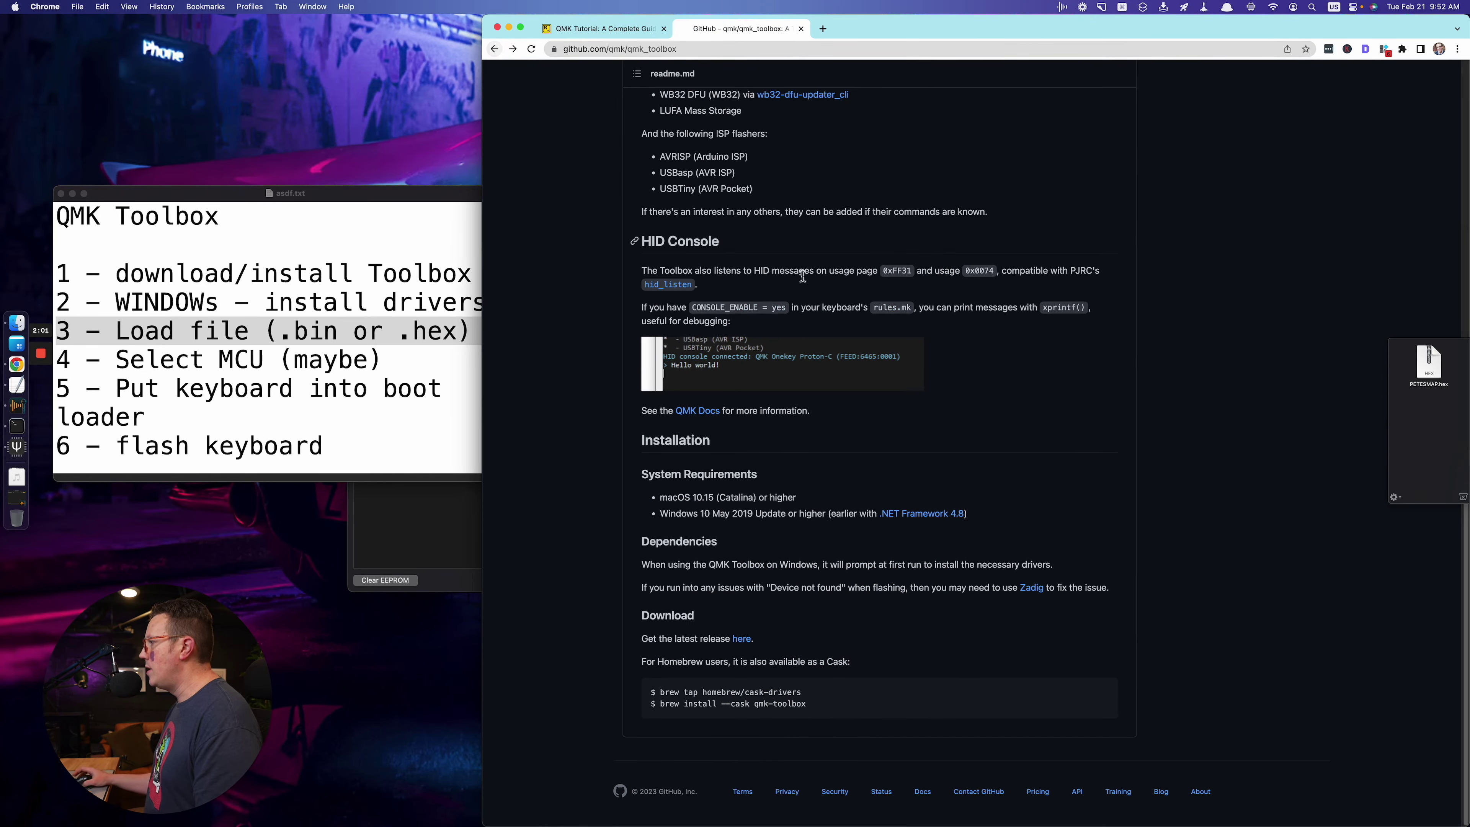
click(496, 51)
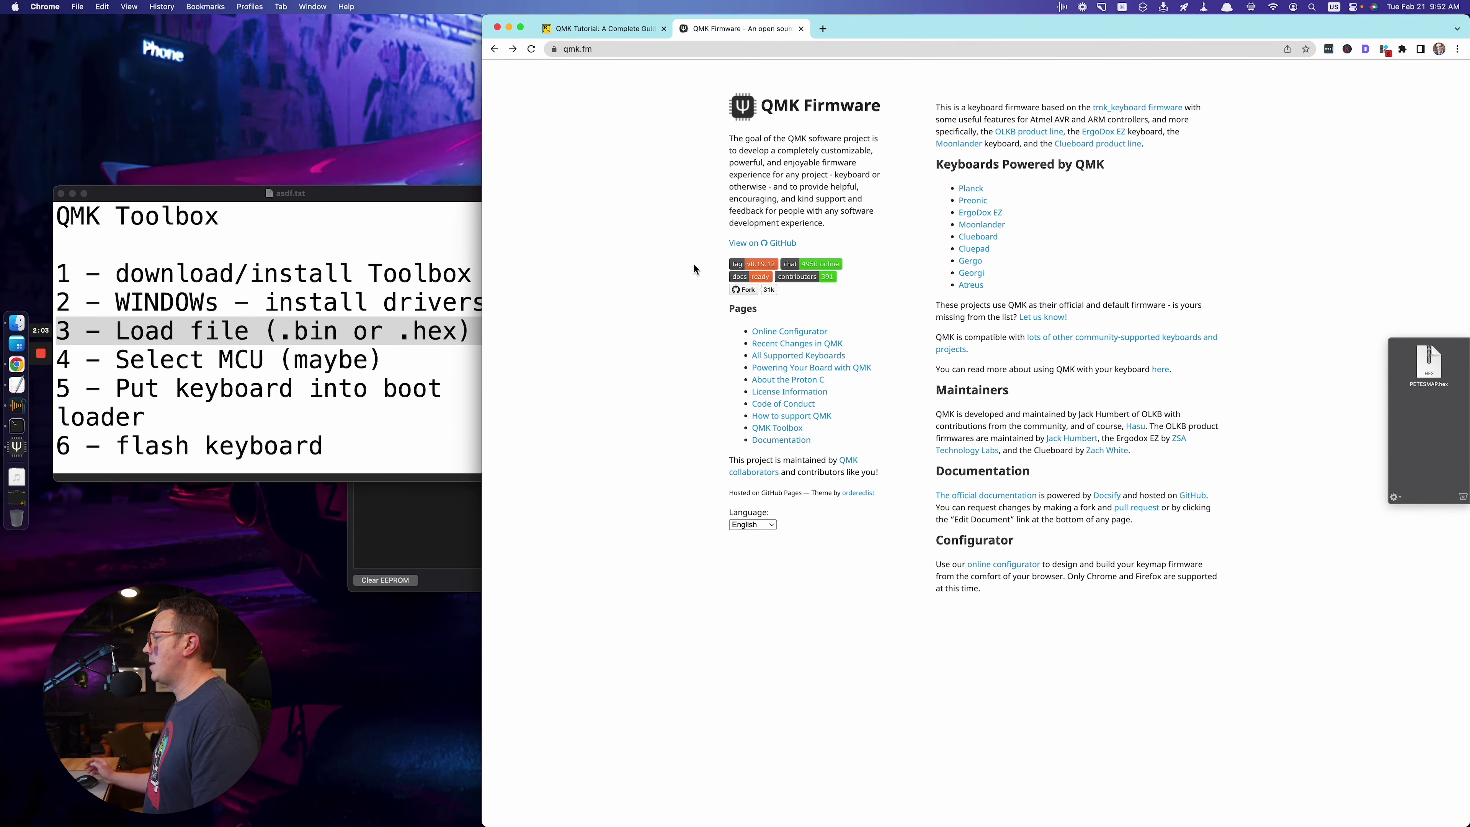
click(802, 360)
key(super+f)
text(the_uni)
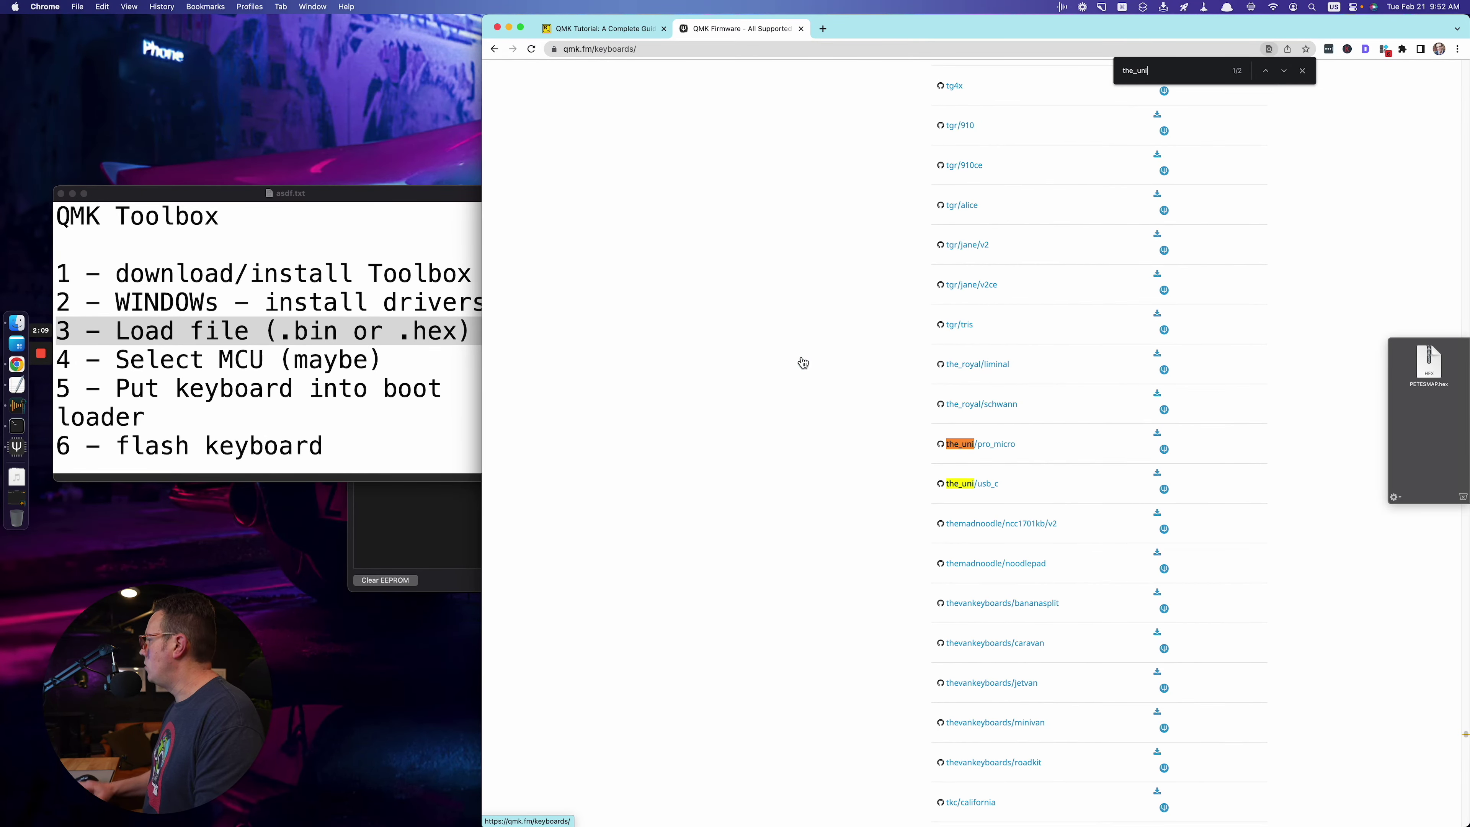
- Open rules.mk for the_uni/usb_c on GitHub, highlight its MCU value, and return to QMK Toolbox
click(978, 489)
click(663, 336)
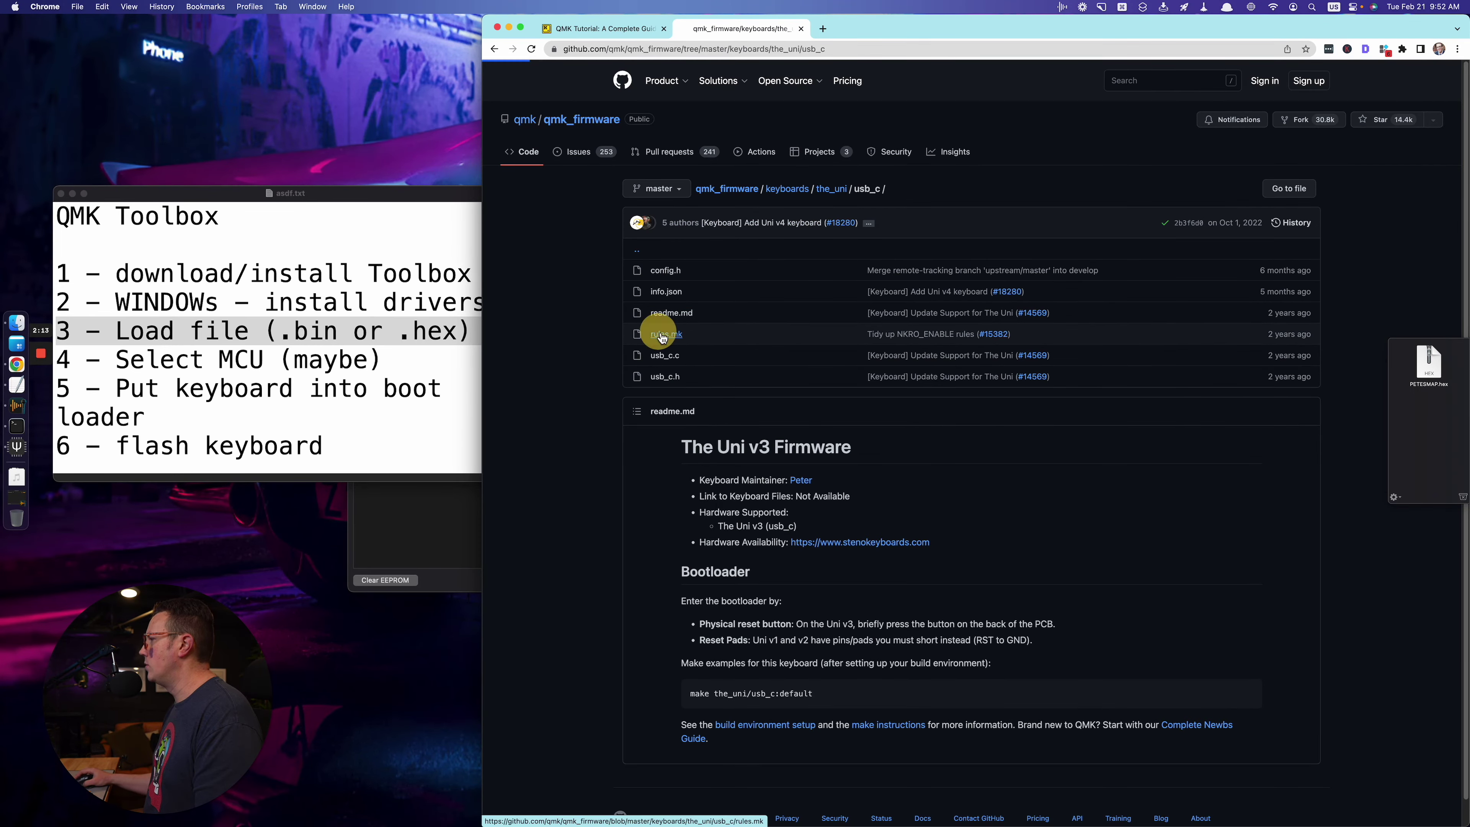
double_click(713, 322)
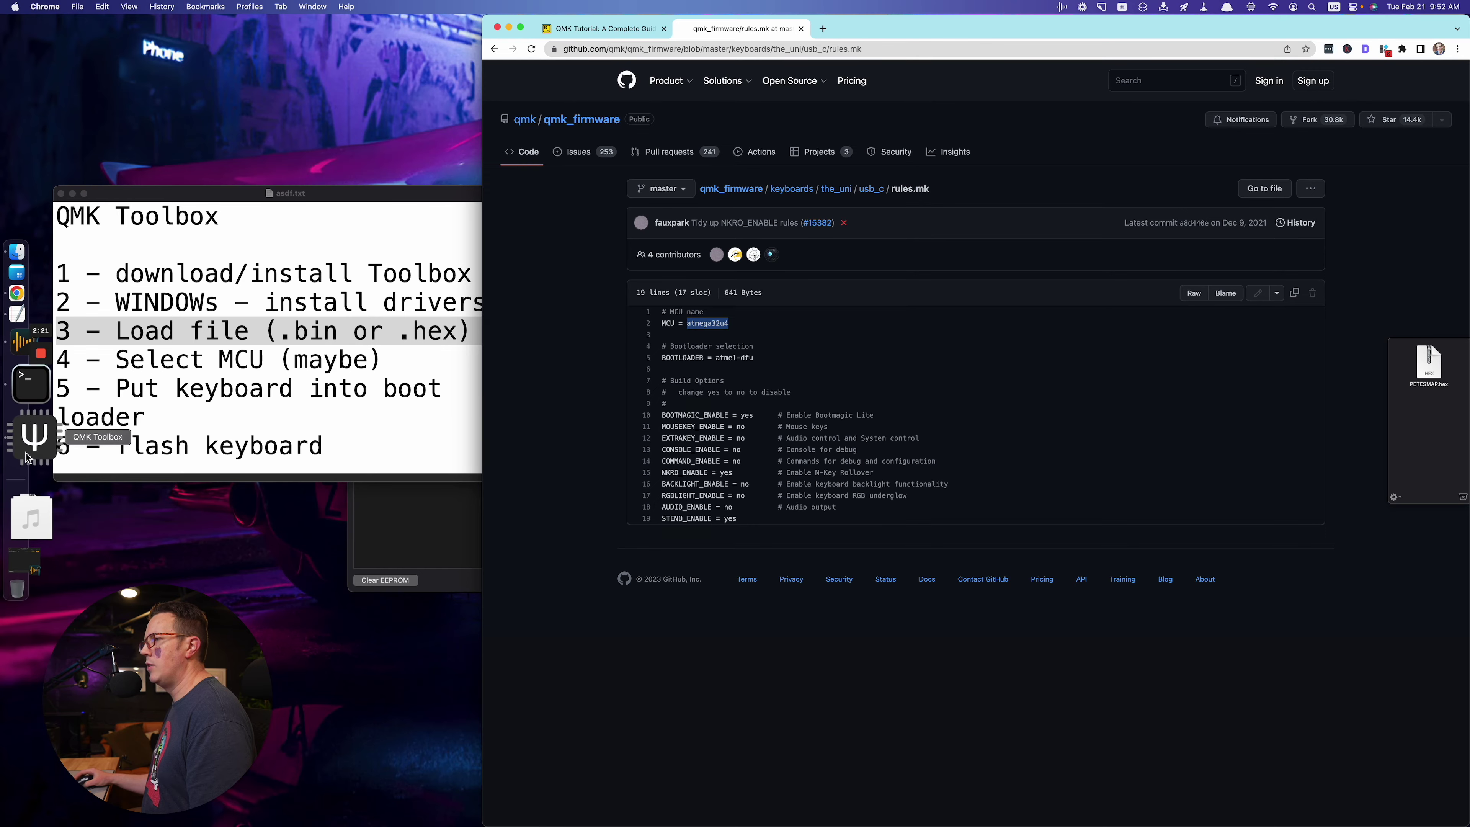
click(22, 379)
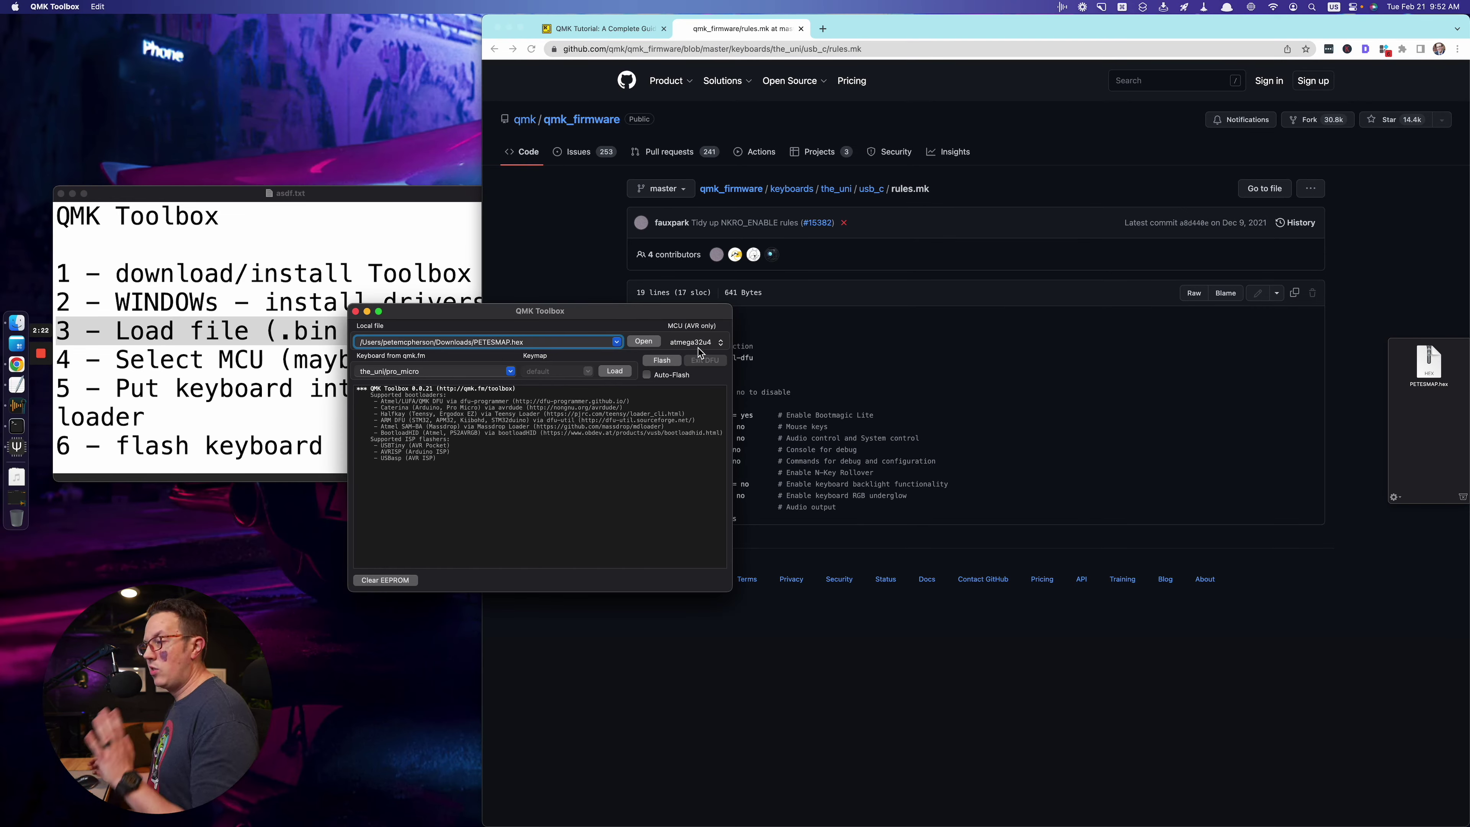
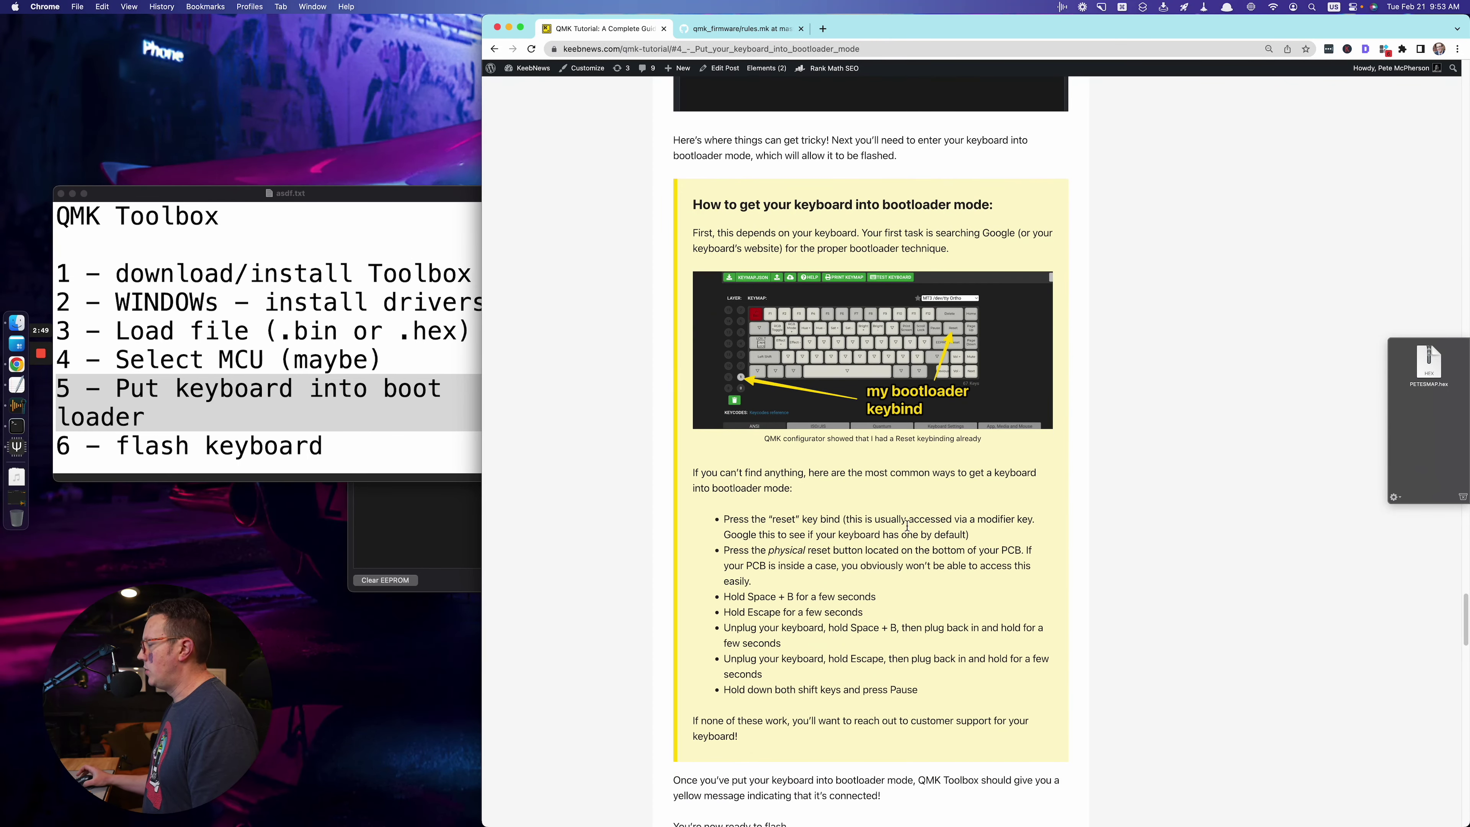
- In the KeebNews tutorial, highlight the bootloader methods from the "reset" key bind through "Hold Escape for a few seconds"
scroll(902, 512, down, 2)
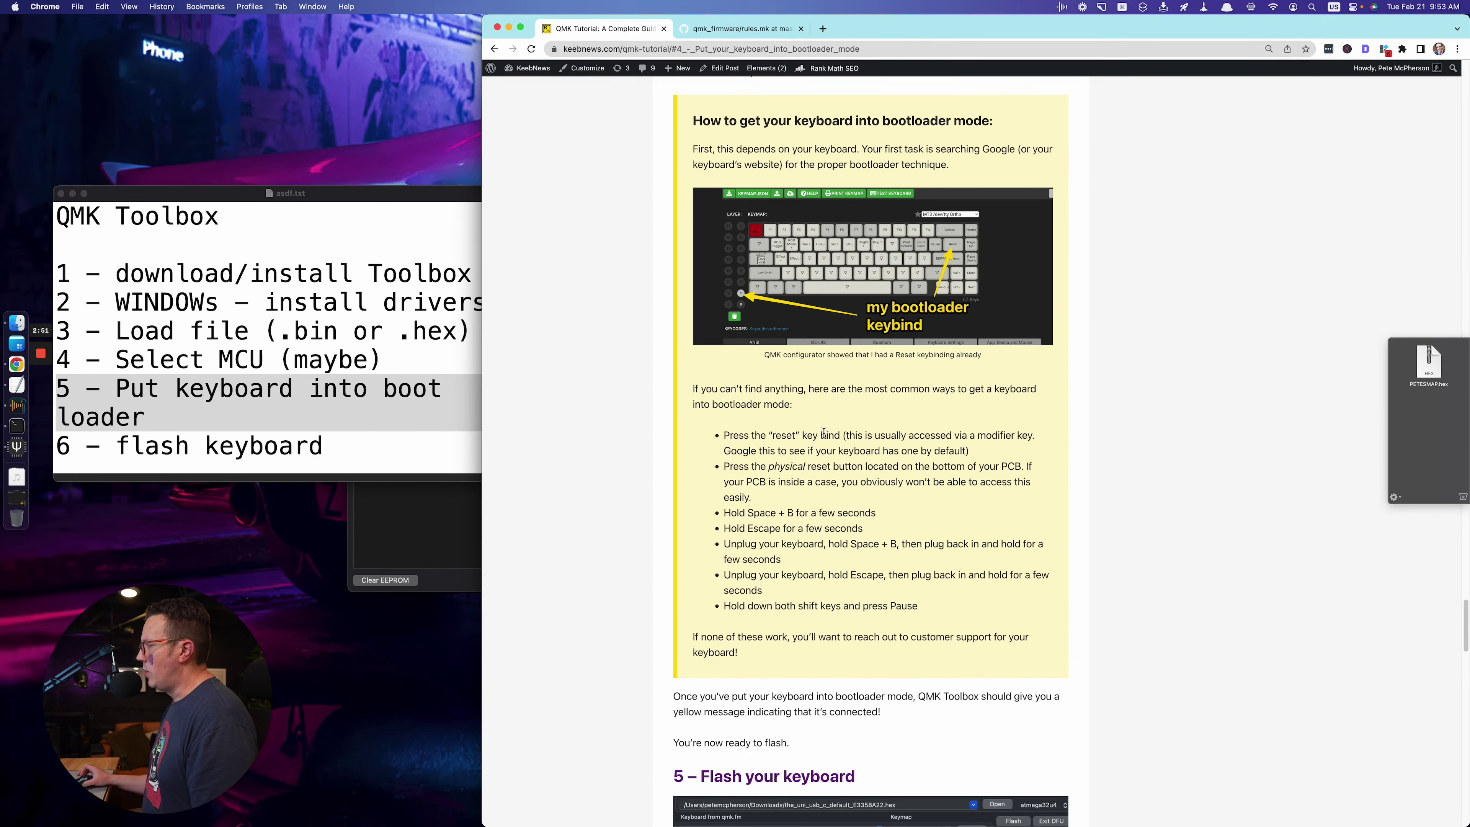
triple_click(813, 435)
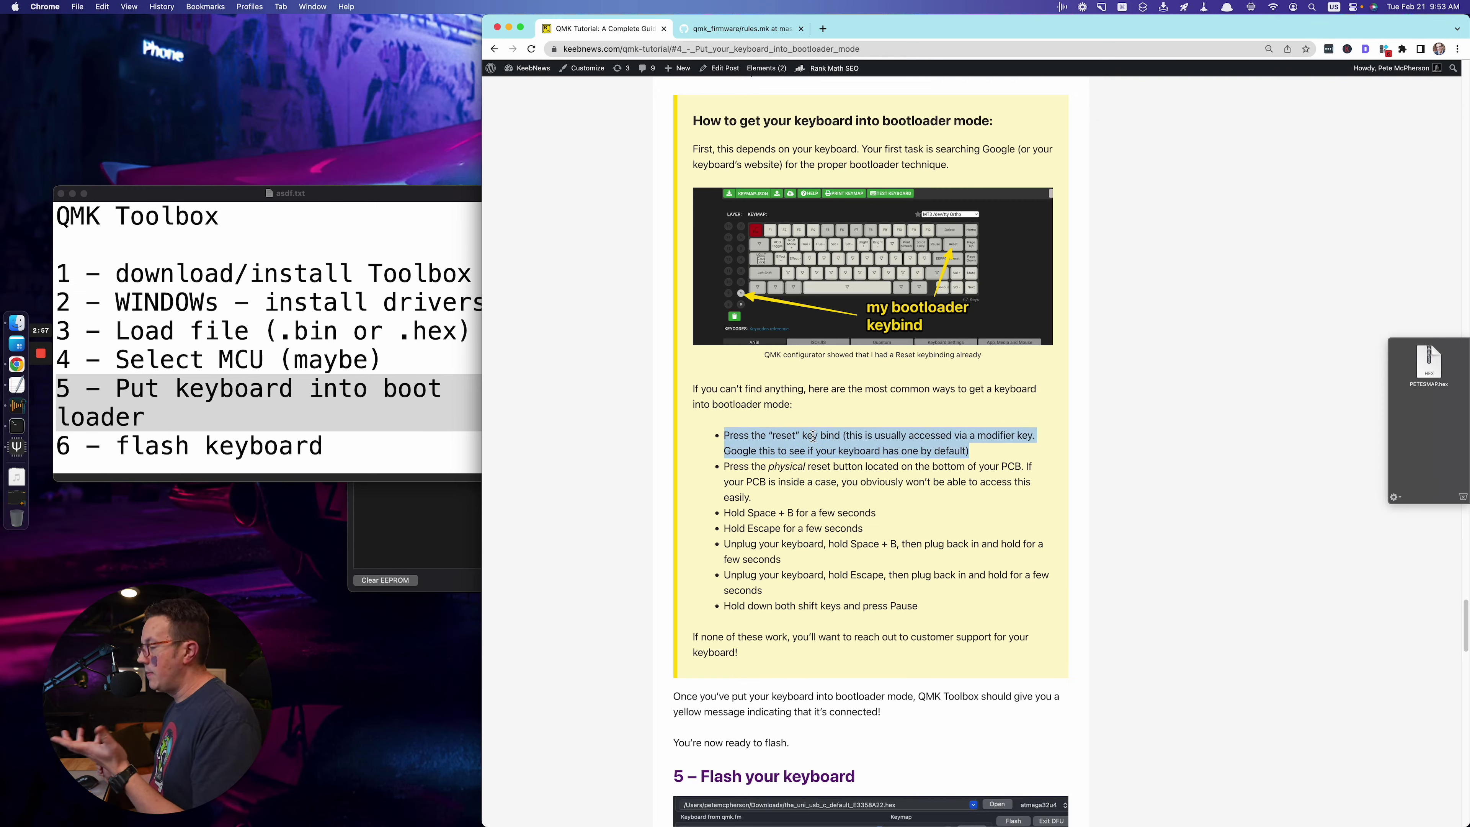
triple_click(761, 476)
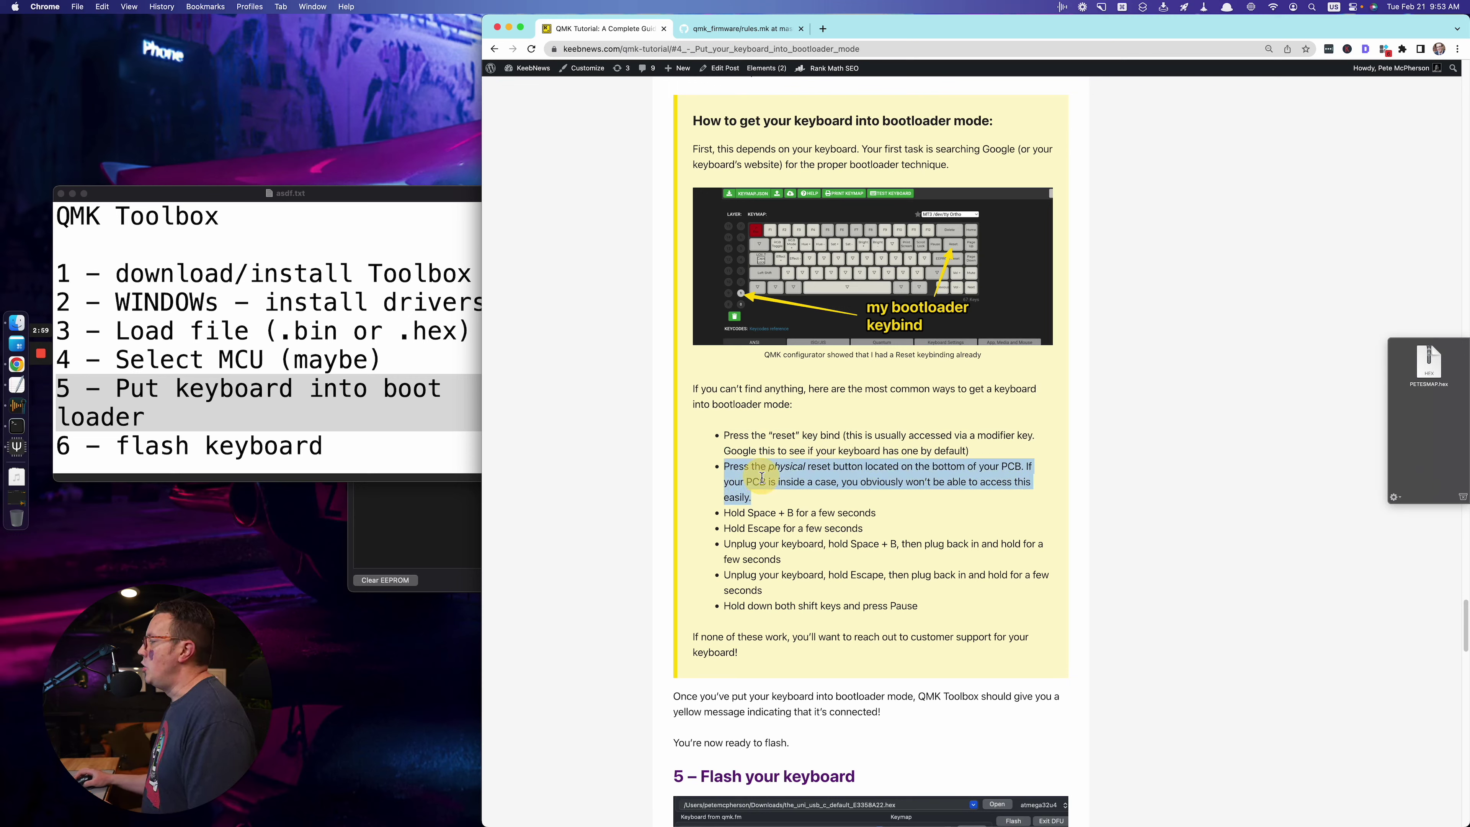
click(860, 529)
drag(873, 533, 701, 432)
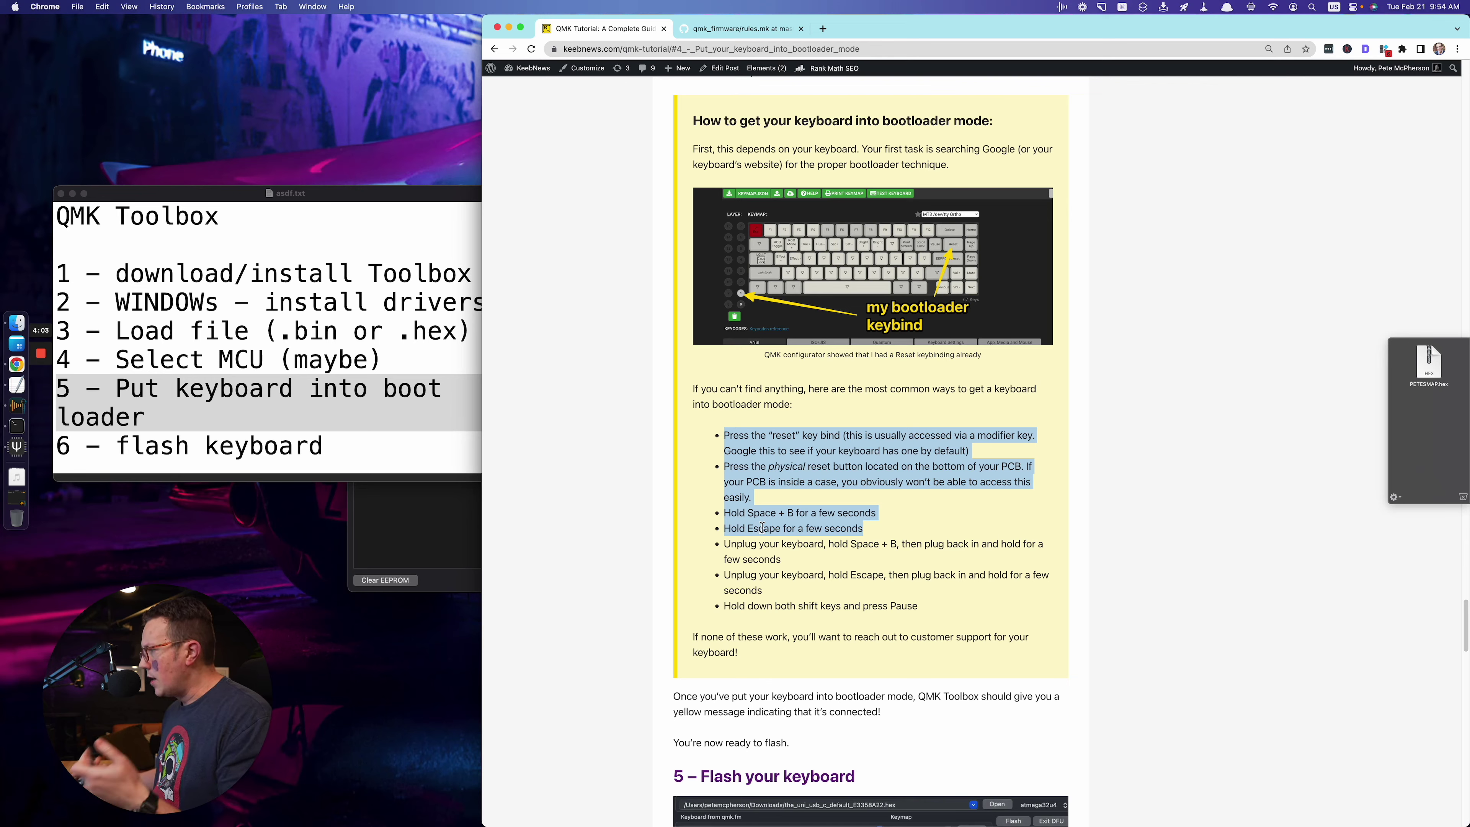
- Move the QMK Toolbox window below the checklist and narrow the Chrome window to uncover more of both
click(443, 532)
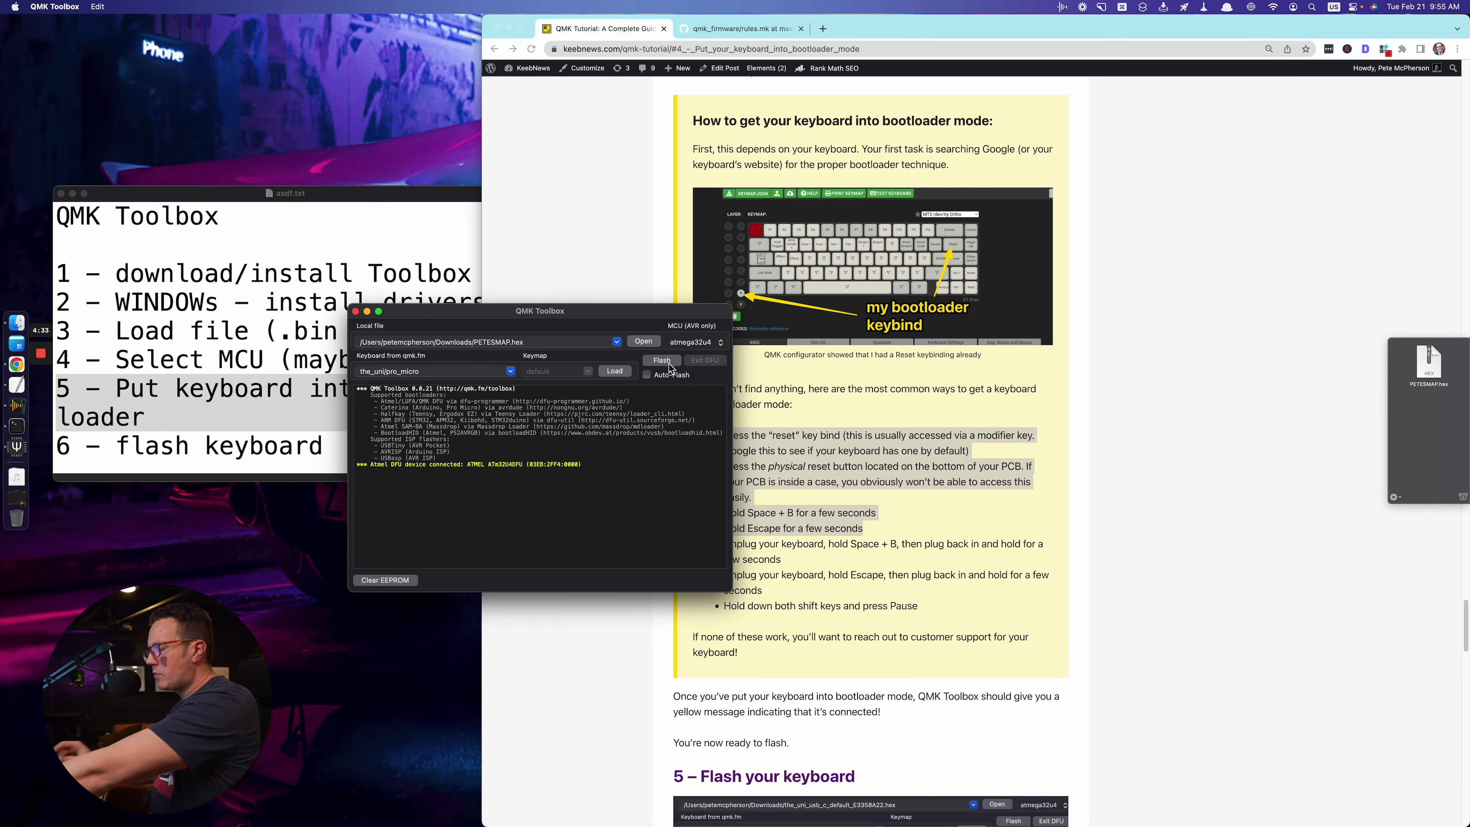
drag(605, 313, 570, 482)
click(571, 482)
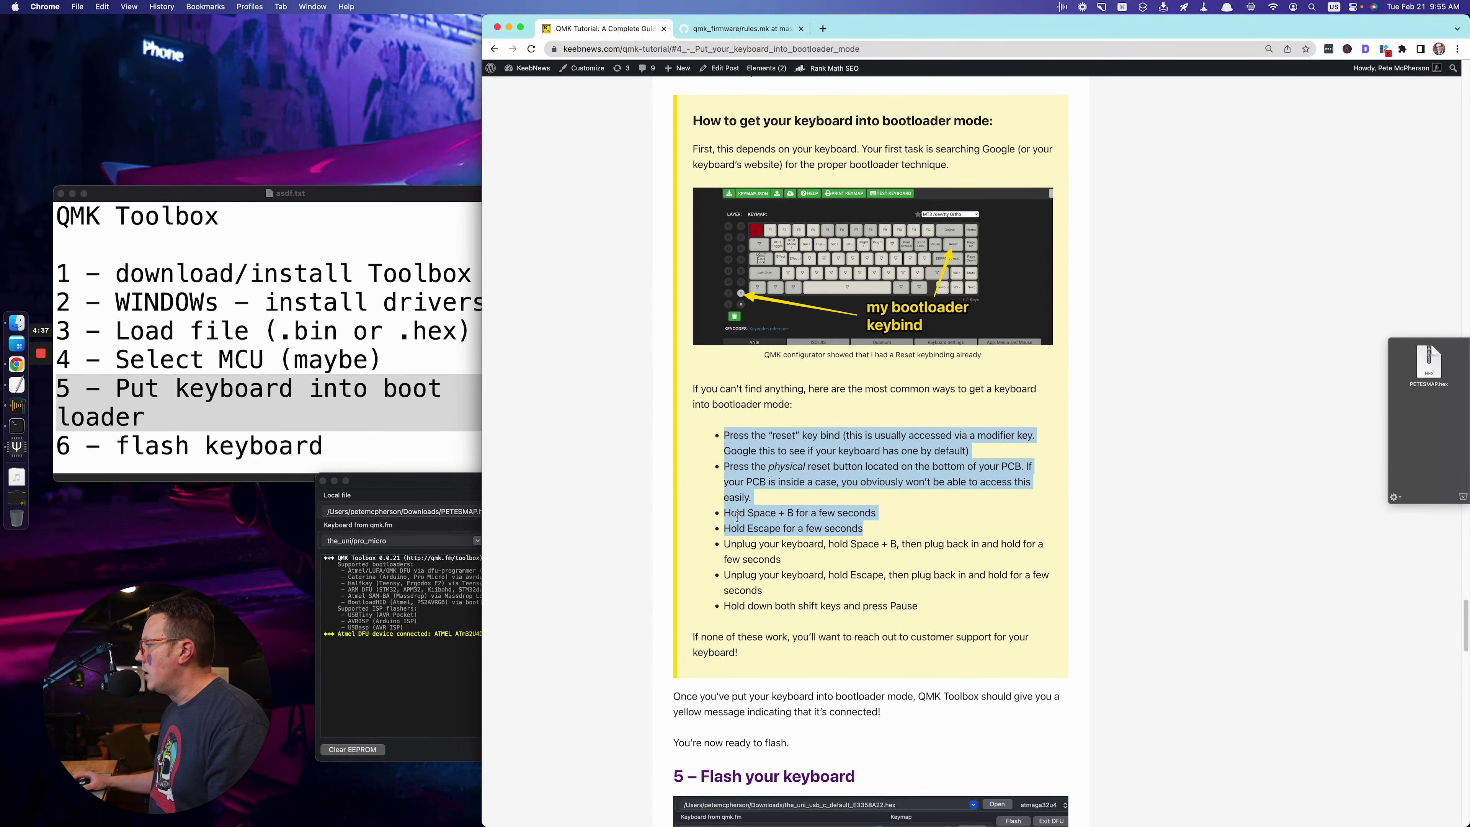
drag(482, 458, 582, 459)
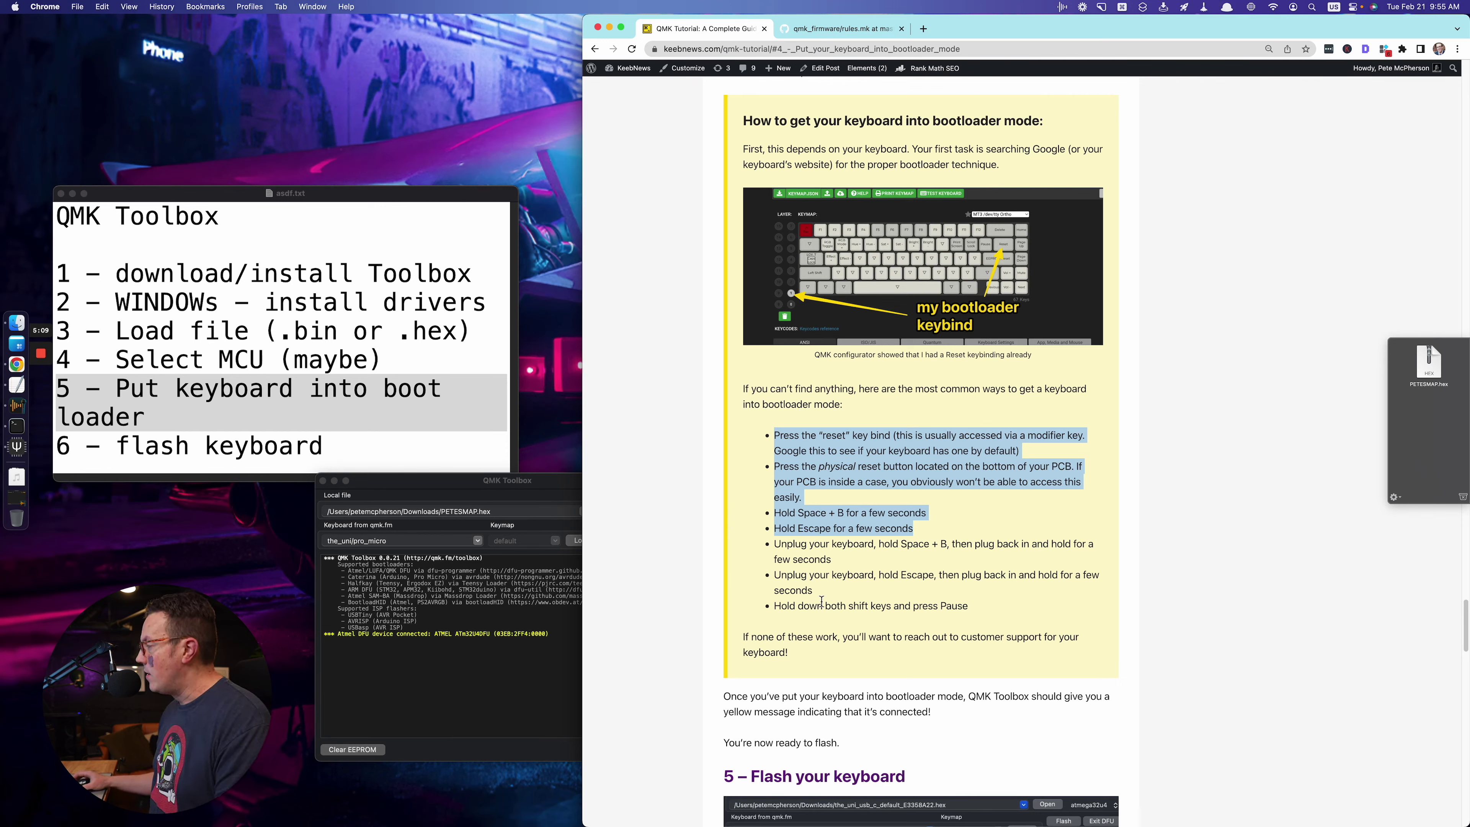
- Clear the text highlight and review the tutorial's sections on bootloader mode and flashing the keyboard
click(840, 587)
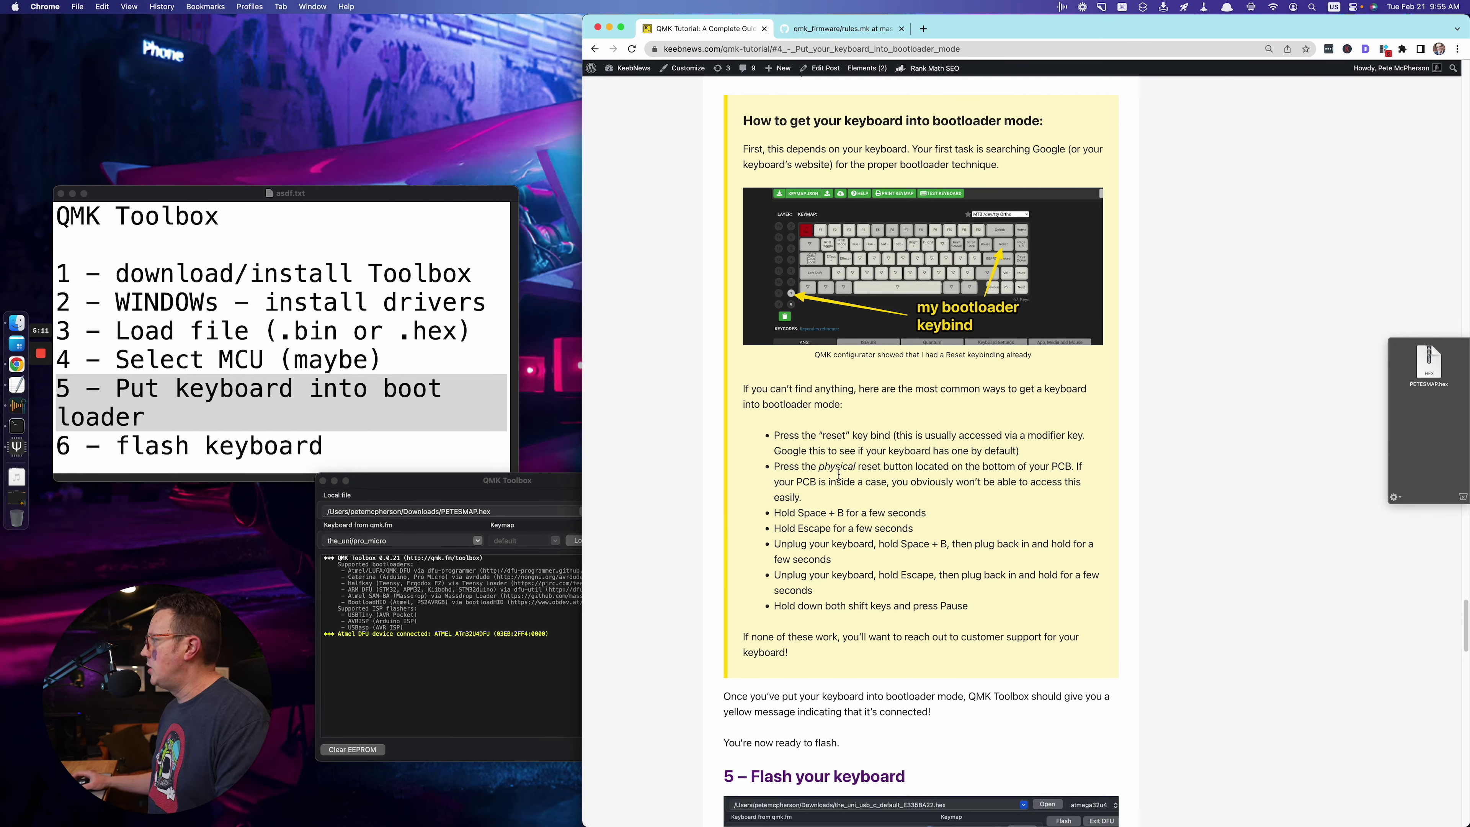
scroll(847, 461, up, 10)
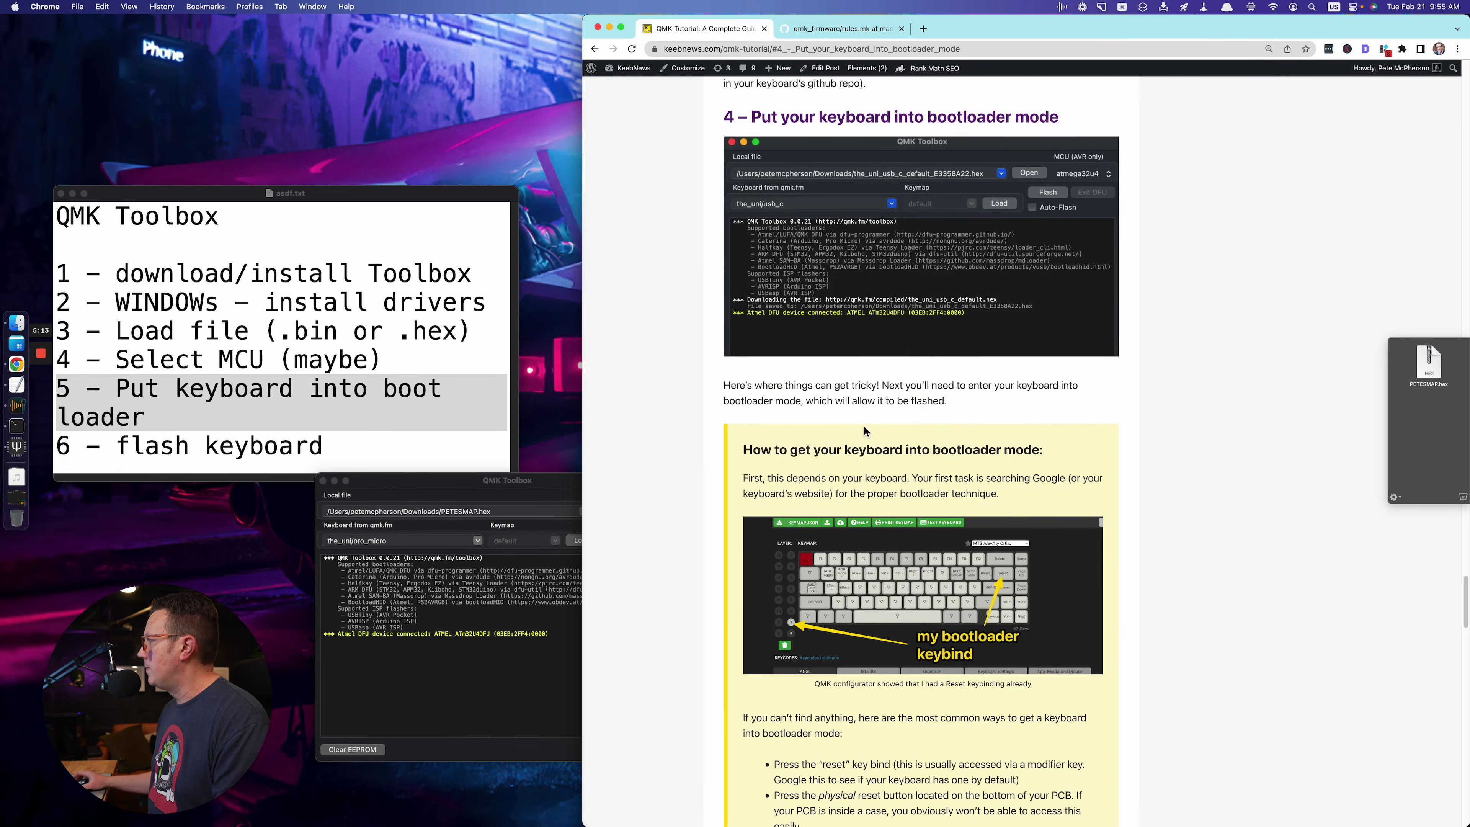
scroll(864, 428, down, 12)
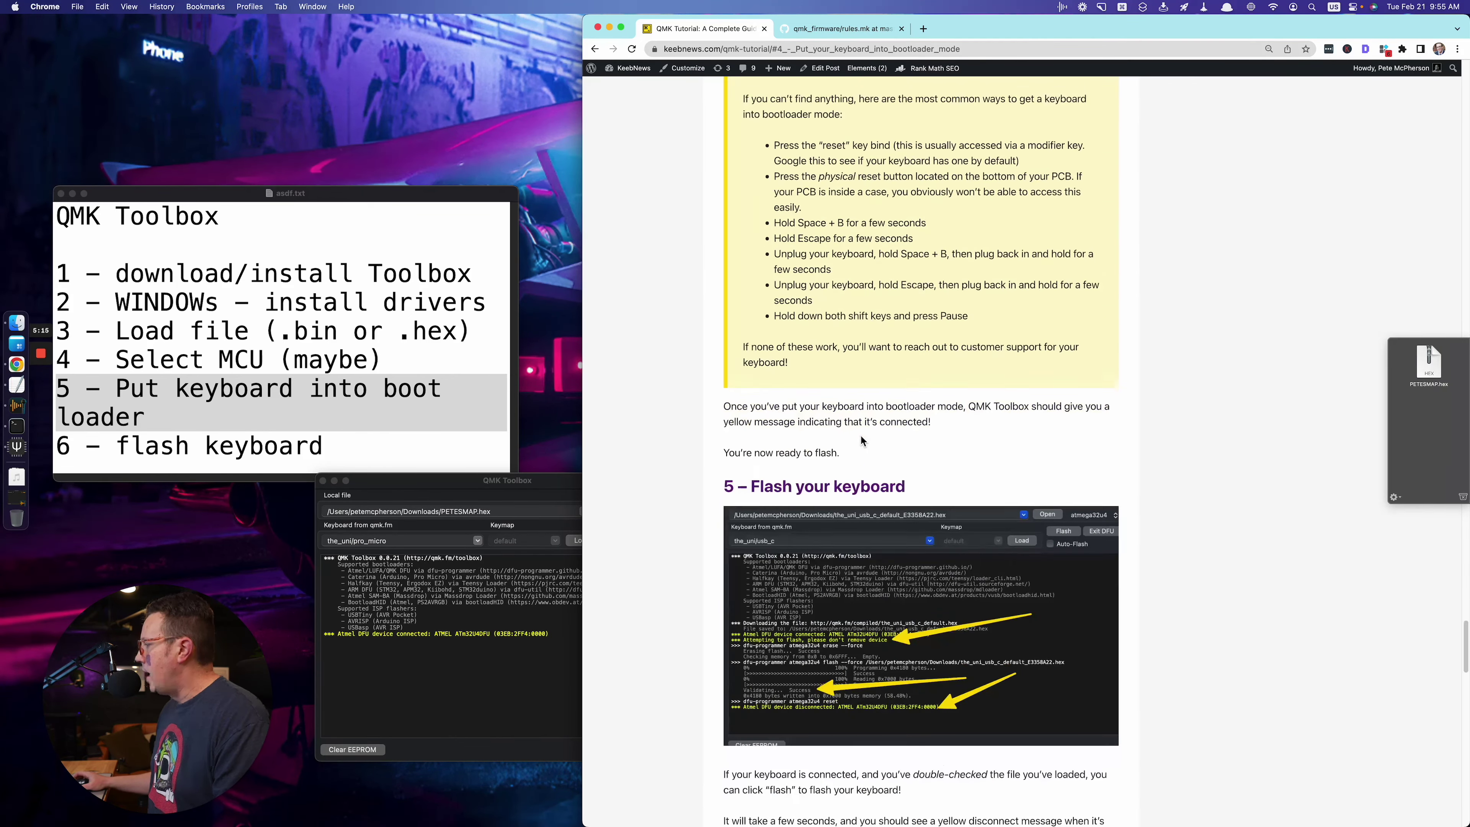
- Bring up the rules.mk page in Chrome, return to QMK Toolbox, and flash PETESMAP.hex to the connected keyboard
click(845, 28)
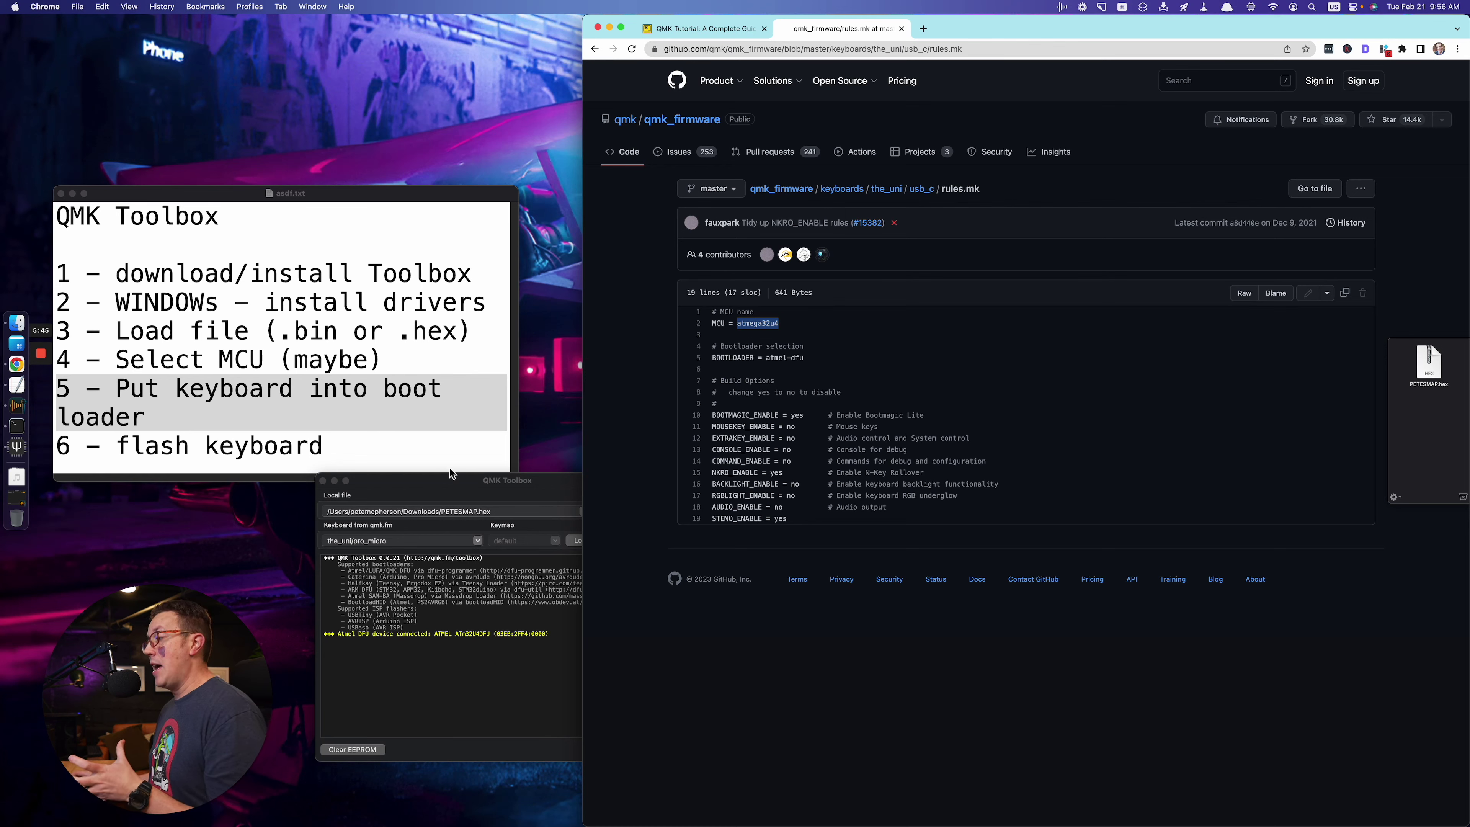
click(372, 656)
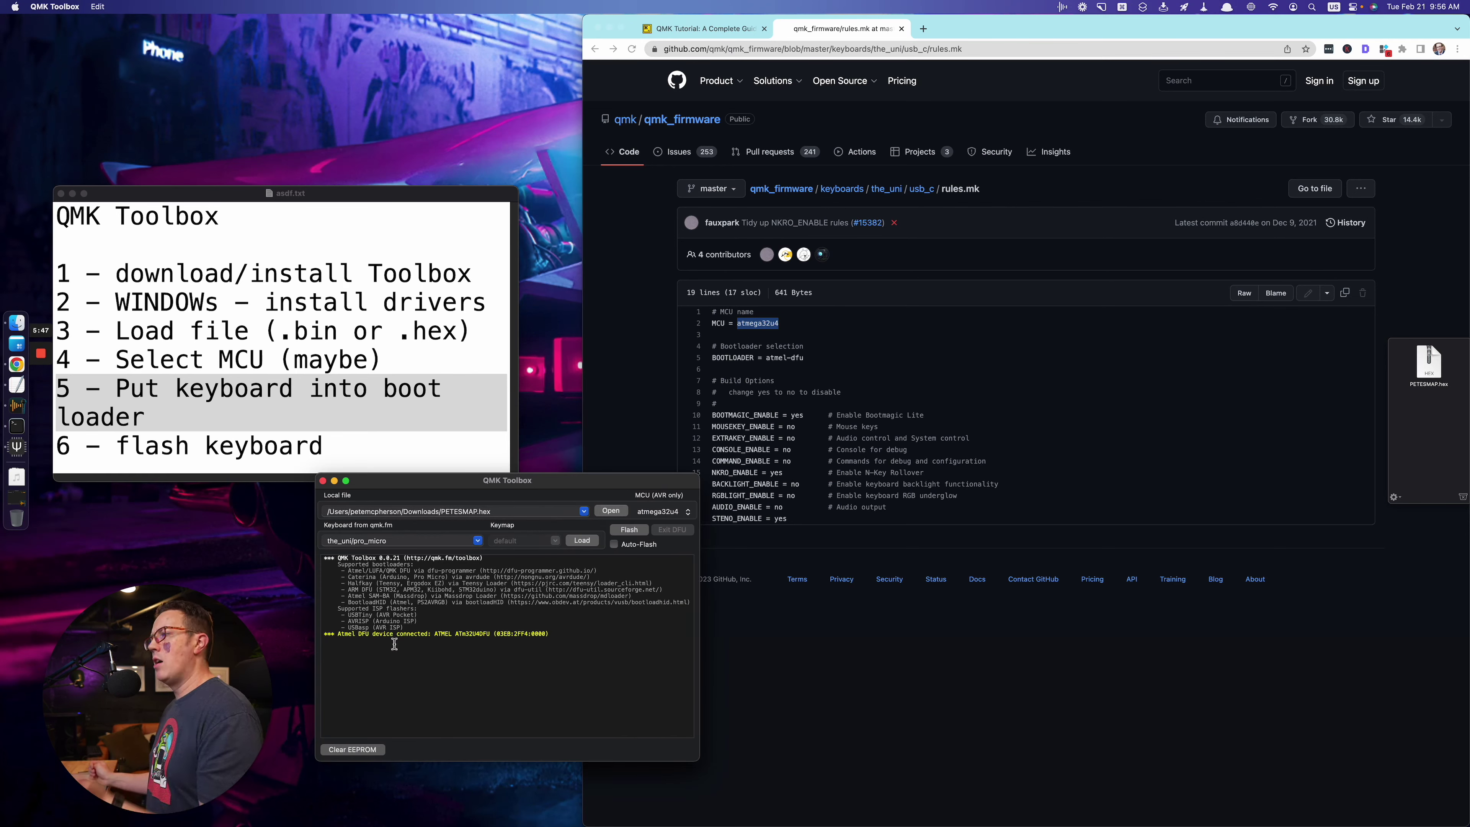
click(620, 531)
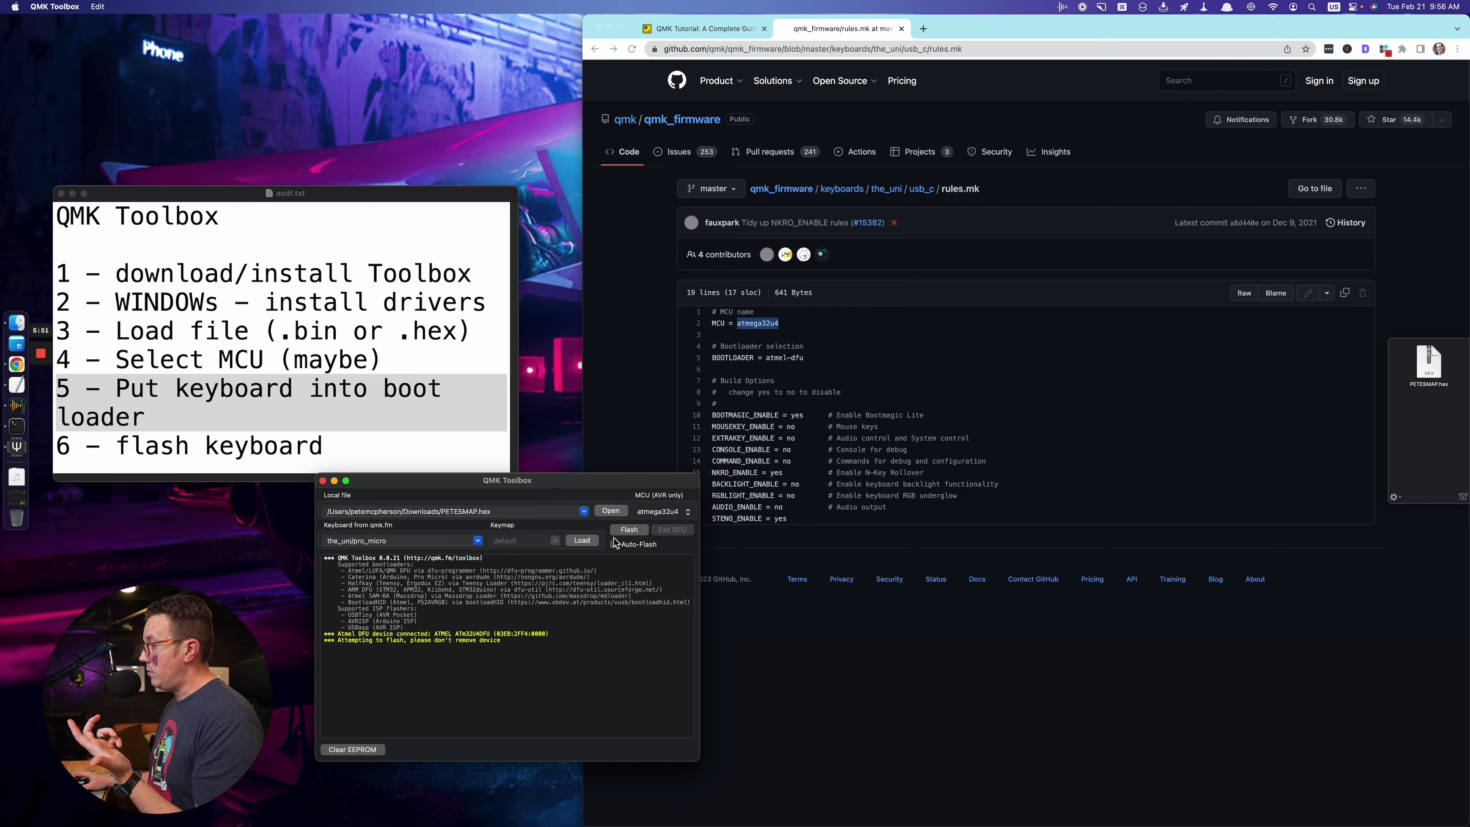